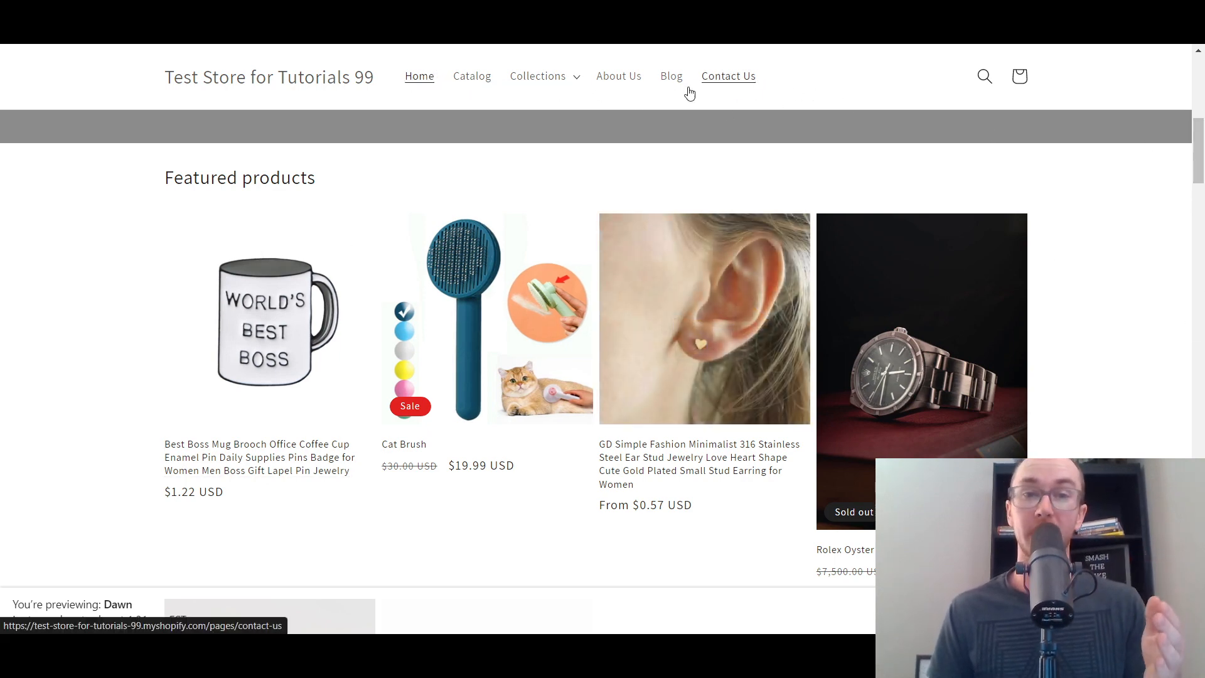
Step: Open the store's product list and start adding a new product
{"action": "mouse_move", "coordinate": [1199, 166]}
{"action": "left_mouse_down"}
{"action": "mouse_move", "coordinate": [1202, 102]}
{"action": "mouse_move", "coordinate": [1200, 160]}
{"action": "left_mouse_up"}
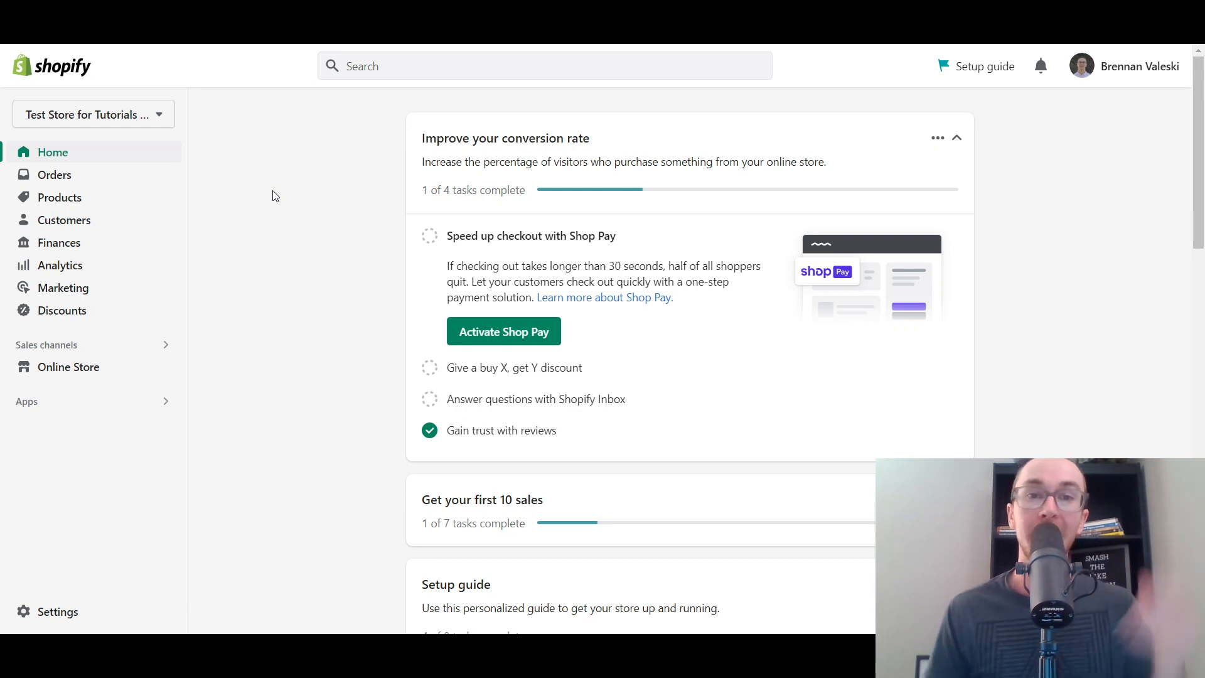
{"action": "left_click", "coordinate": [63, 201]}
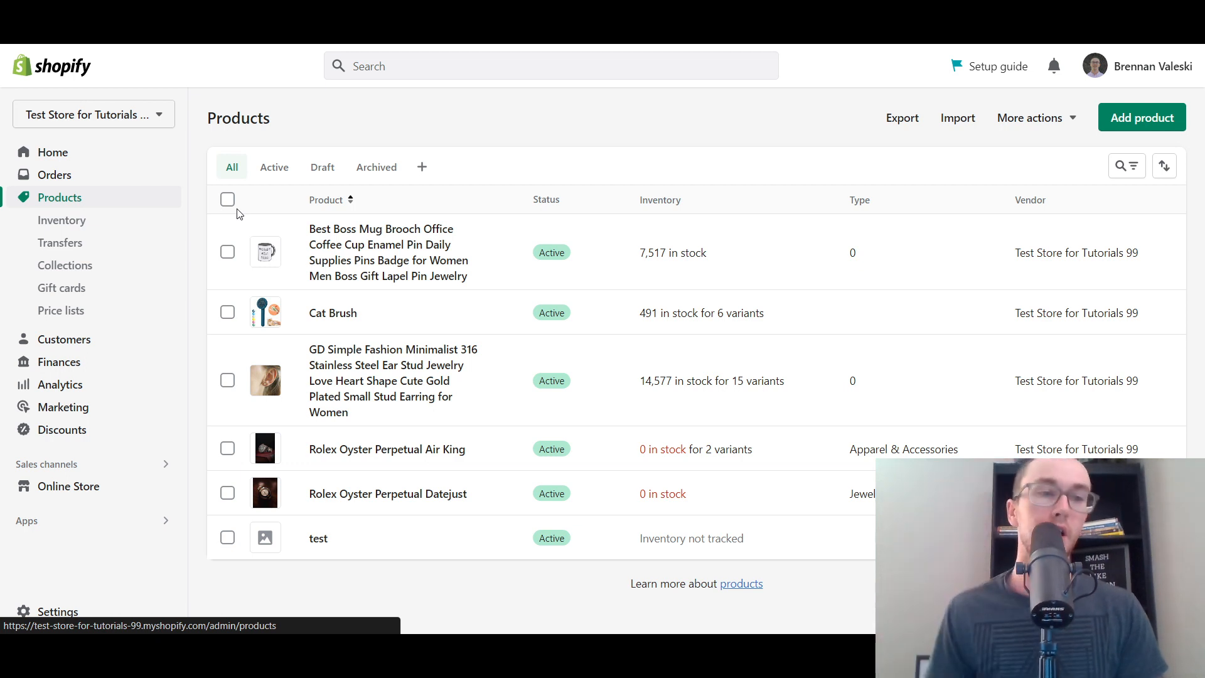
{"action": "left_click", "coordinate": [1144, 126]}
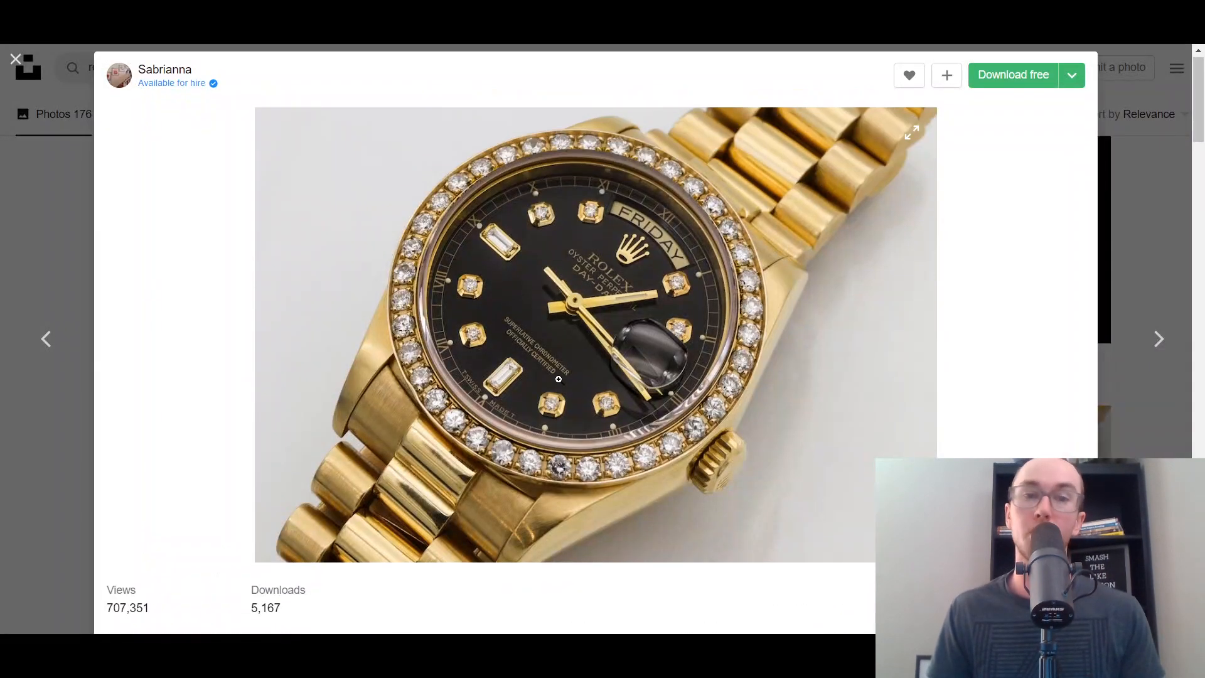
Step: Copy the gold Rolex photo's description from its Unsplash page and paste it as the new product's description in Shopify
{"action": "scroll", "coordinate": [689, 353], "scroll_direction": "down", "scroll_amount": 2}
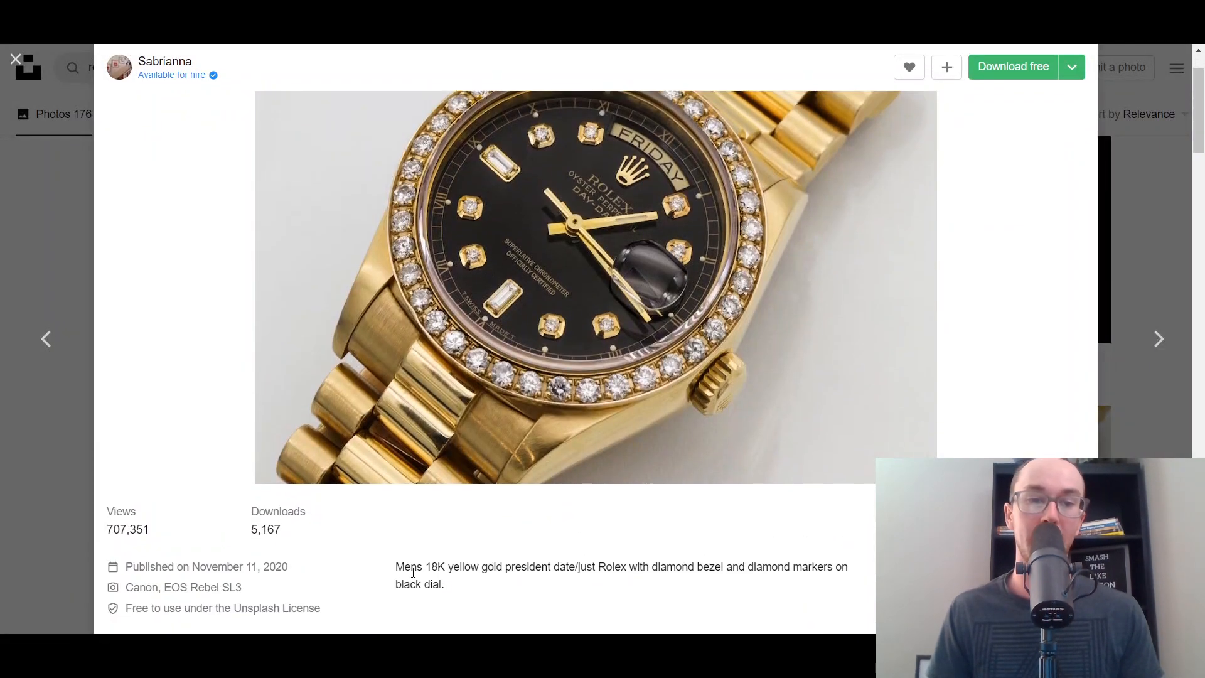
{"action": "left_click_drag", "start_coordinate": [475, 587], "coordinate": [405, 567]}
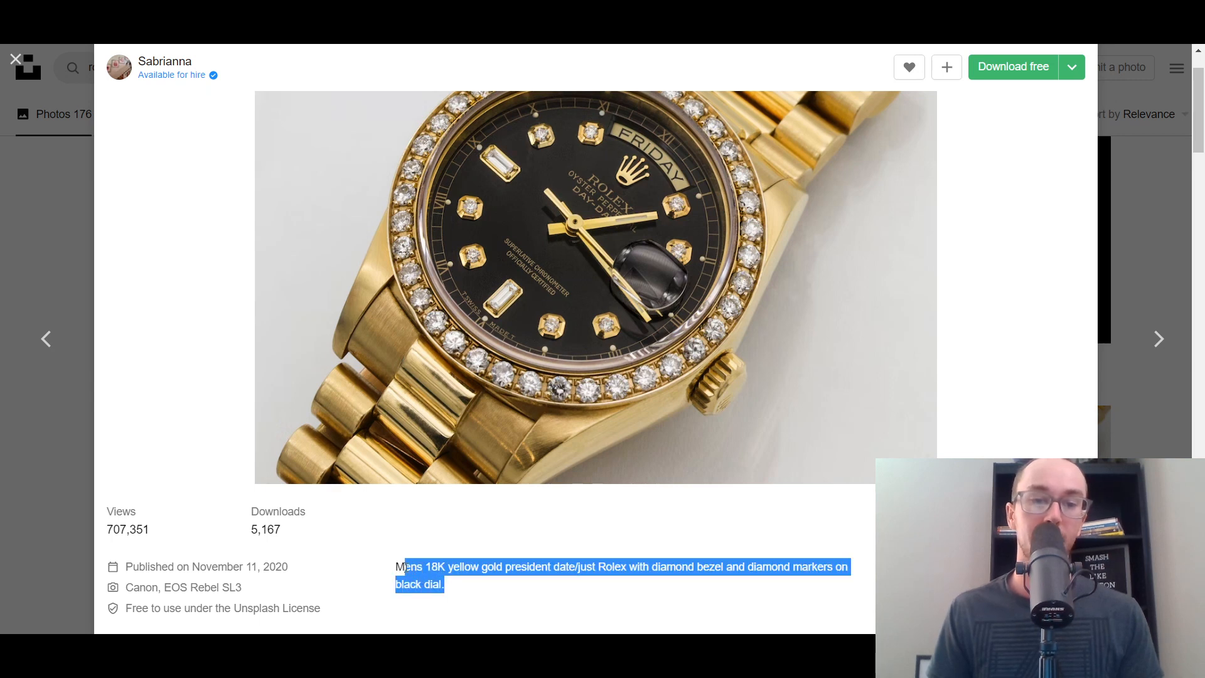
{"action": "right_click", "coordinate": [402, 567]}
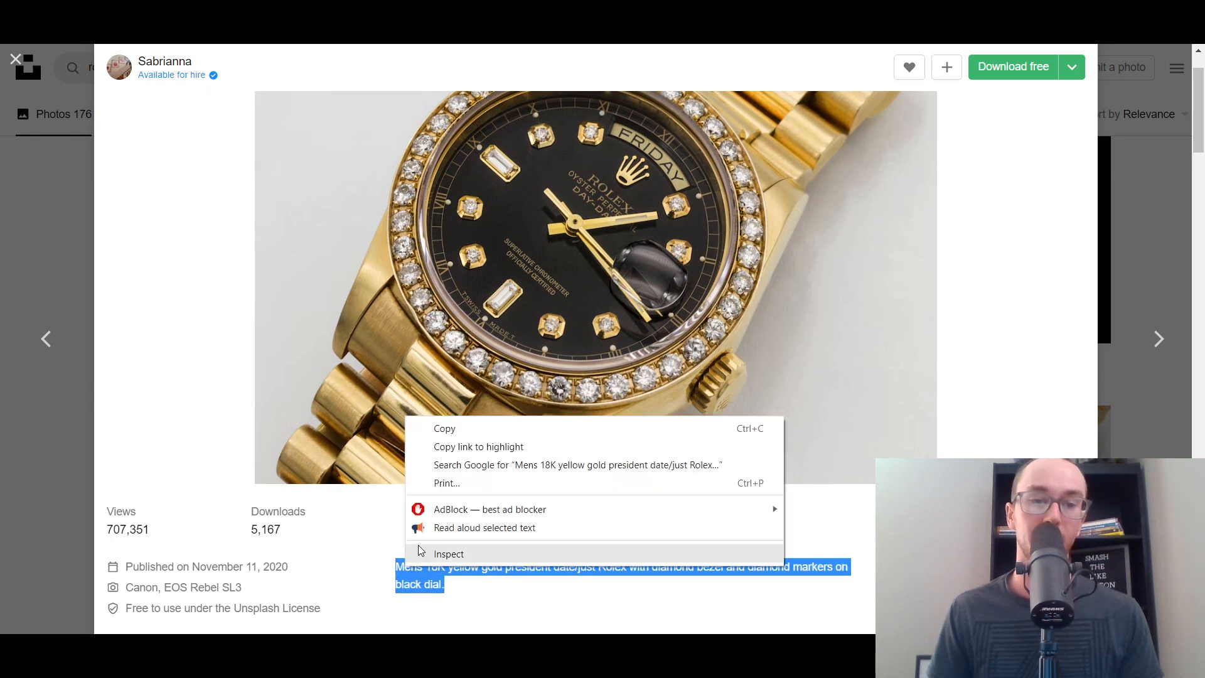
{"action": "left_click", "coordinate": [466, 424]}
{"action": "left_click", "coordinate": [560, 592]}
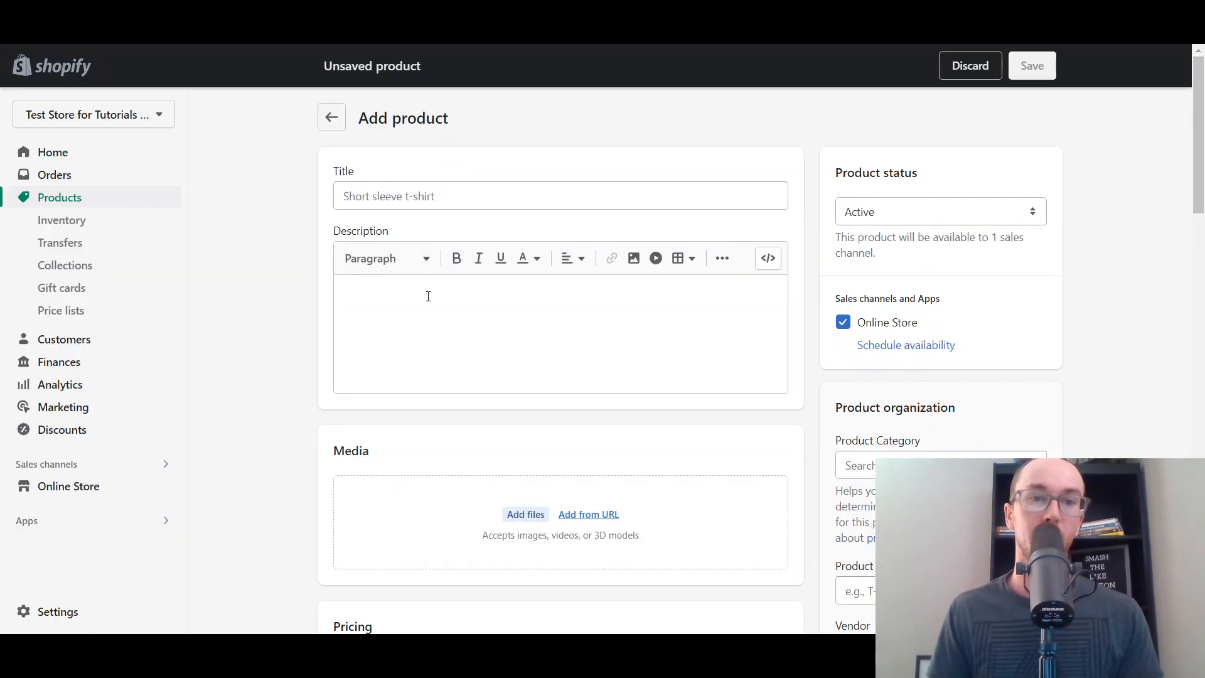
{"action": "left_click", "coordinate": [412, 342]}
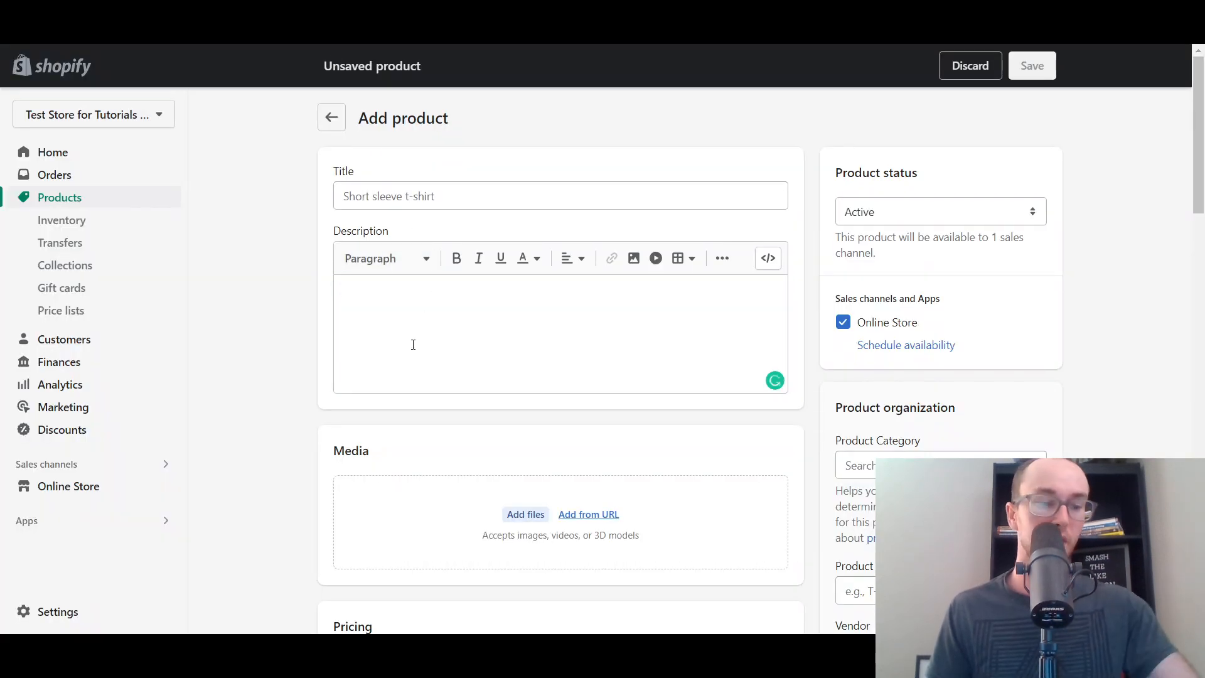
{"action": "key", "text": "ctrl+v"}
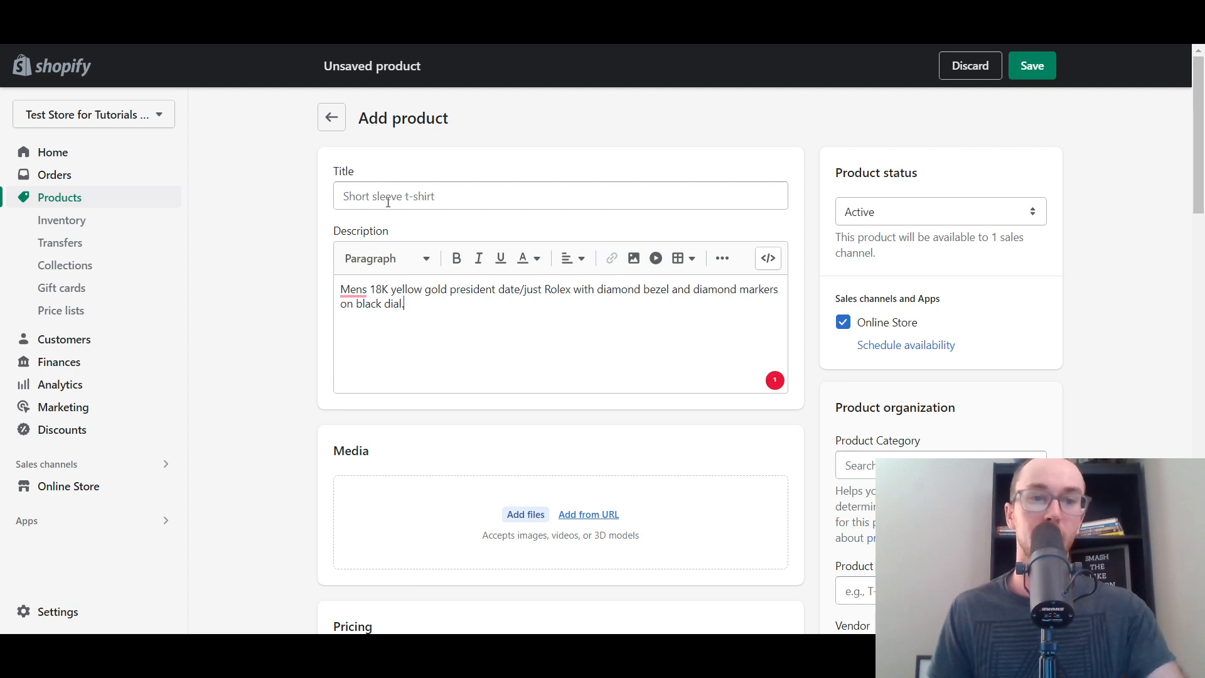
Step: Enter "18K Gold Rolex Watch" as the product title
{"action": "left_click", "coordinate": [442, 199]}
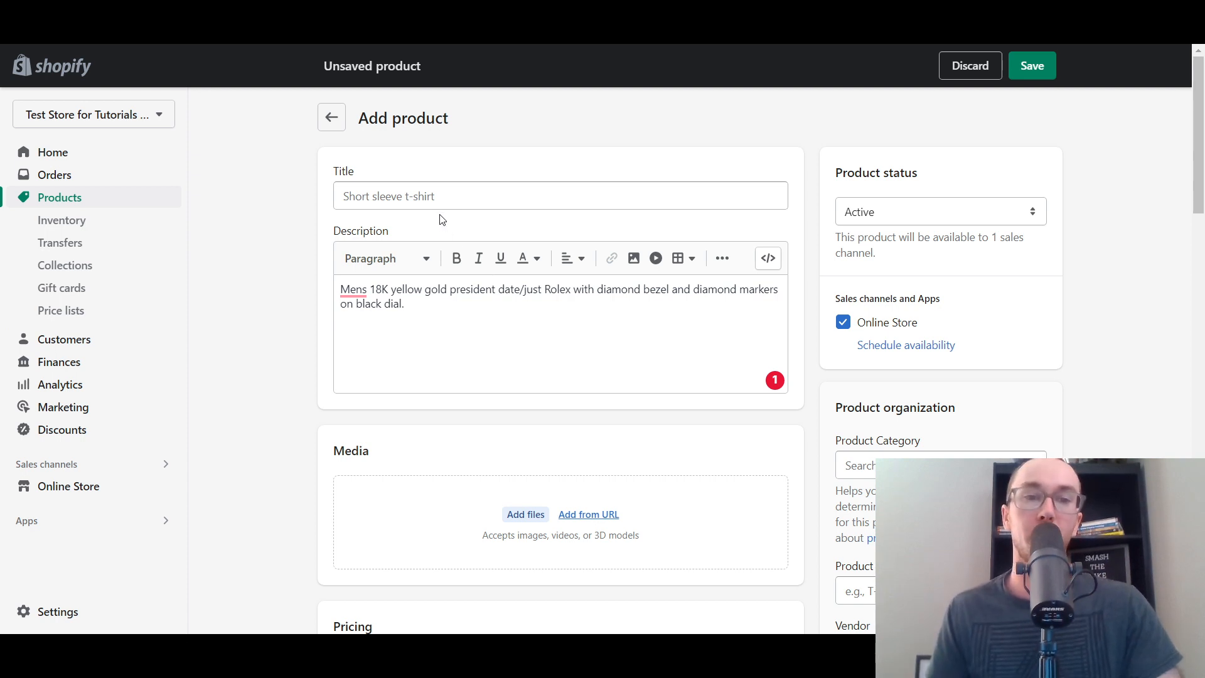
{"action": "left_click", "coordinate": [404, 196]}
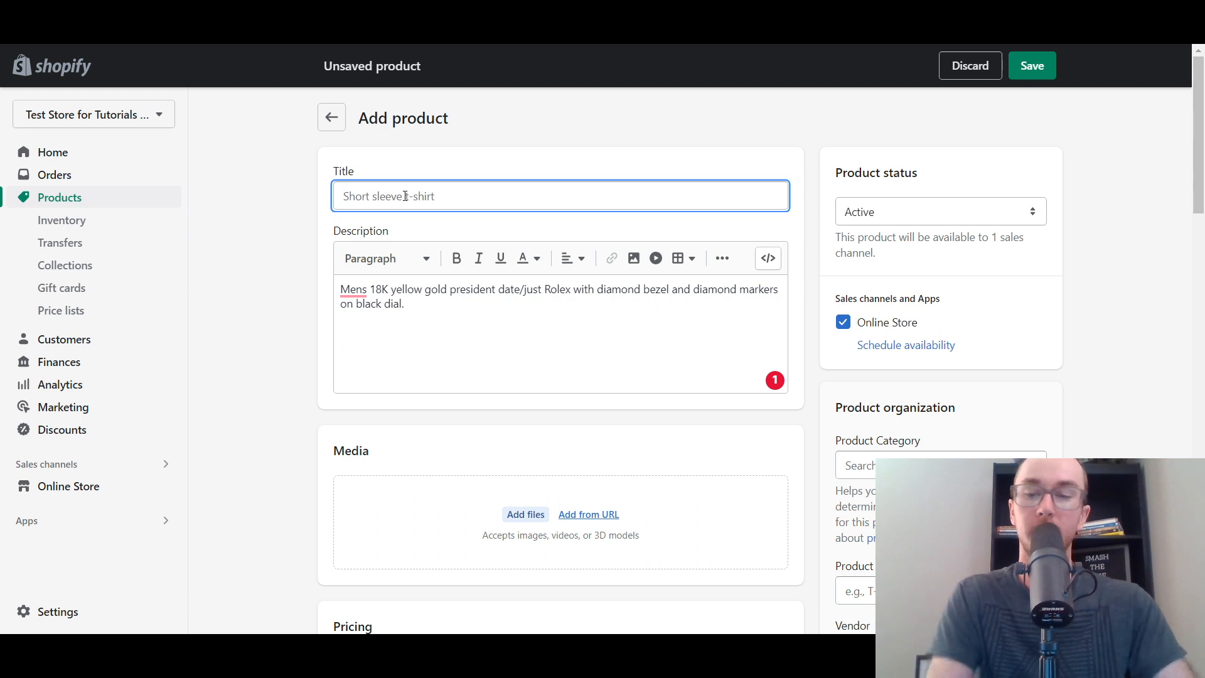
{"action": "type", "text": "18K "}
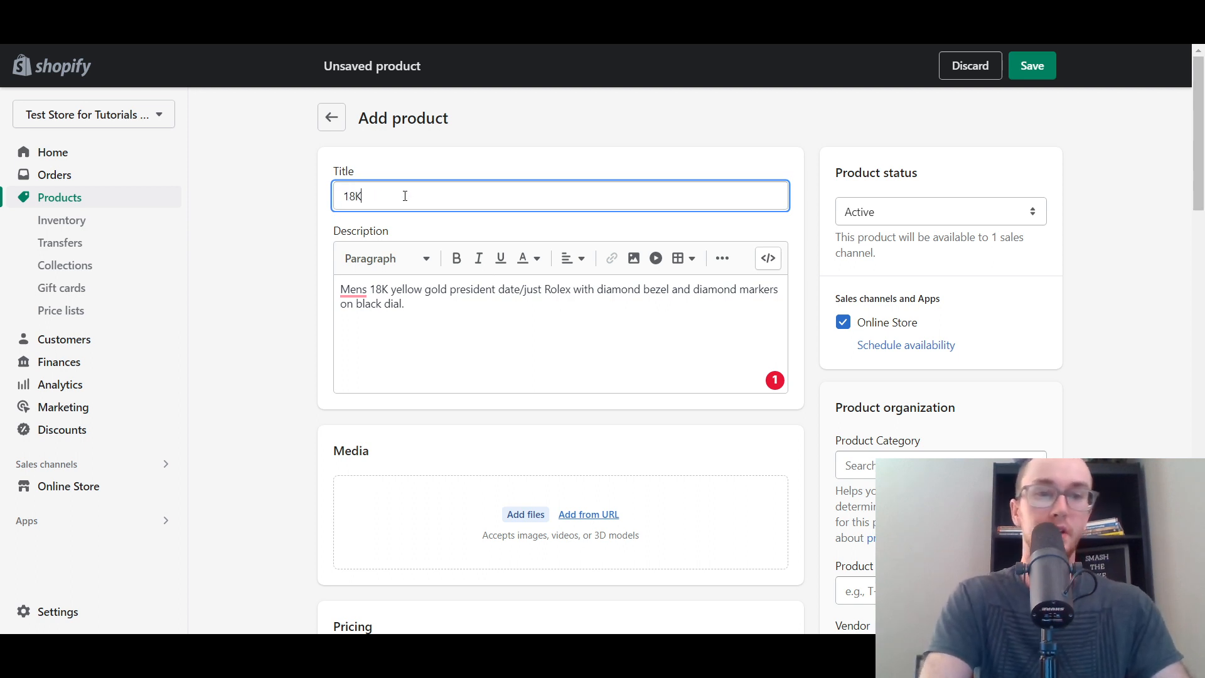
{"action": "type", "text": "Gold "}
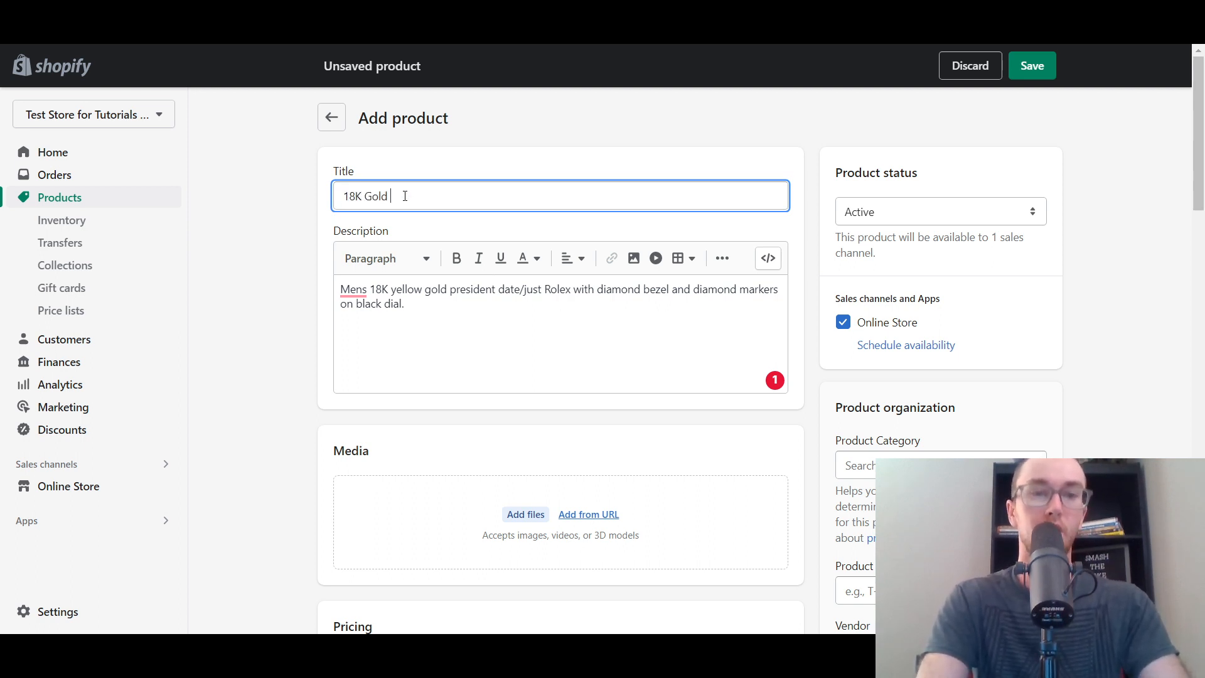
{"action": "type", "text": "Rolex"}
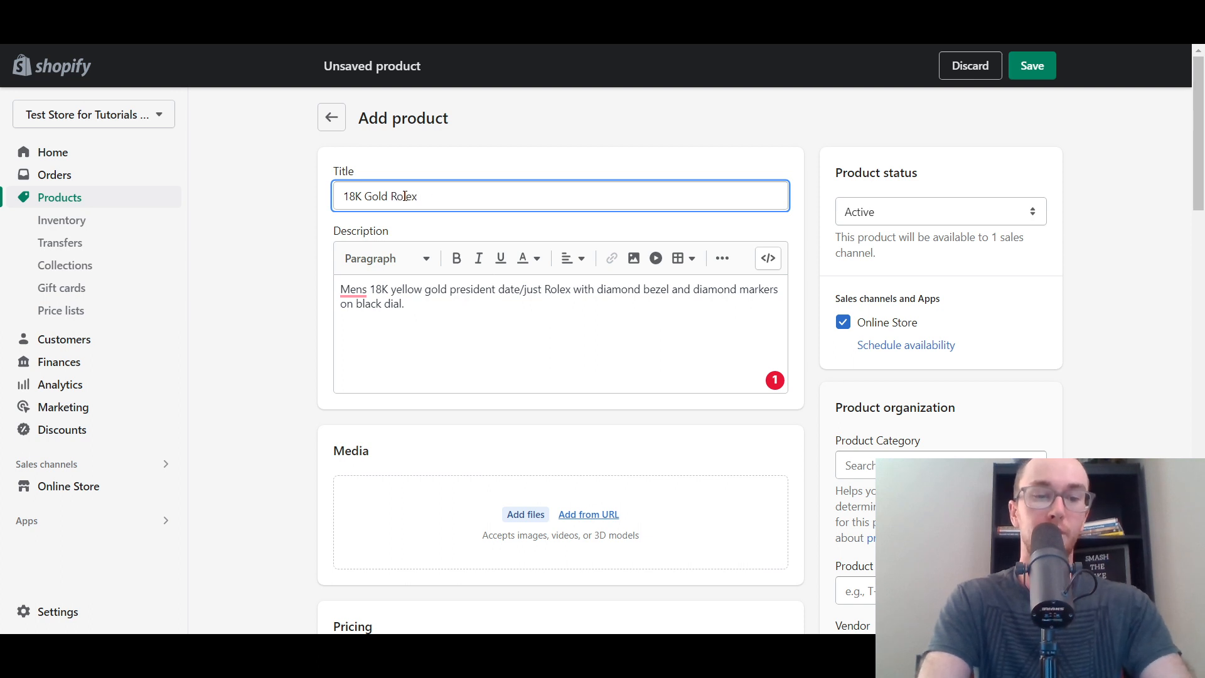
{"action": "type", "text": " Watch"}
{"action": "left_click", "coordinate": [476, 228]}
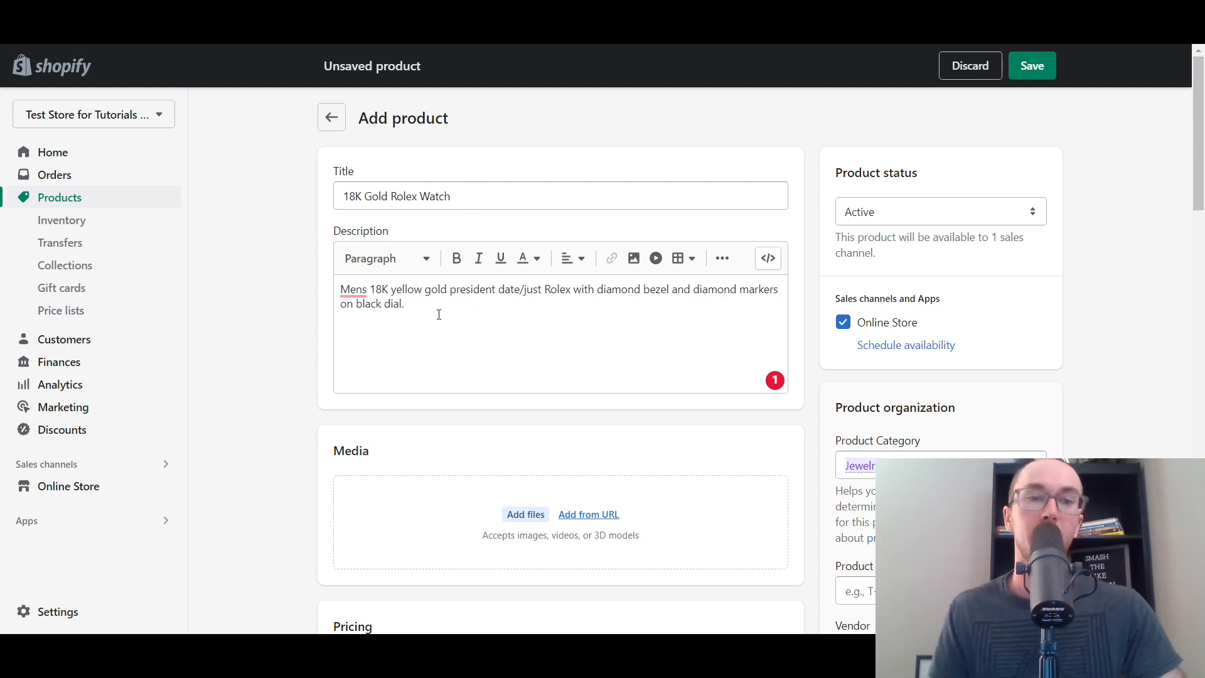
{"action": "left_click", "coordinate": [404, 310]}
{"action": "left_click", "coordinate": [317, 342]}
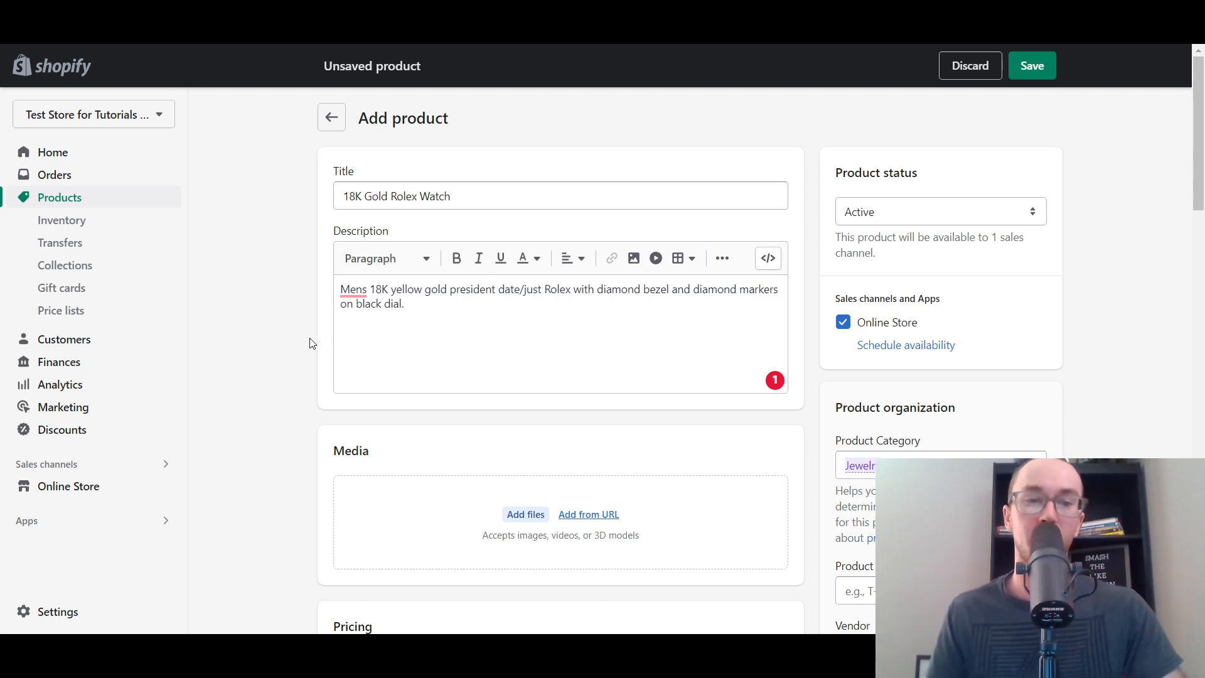
{"action": "left_click", "coordinate": [532, 200]}
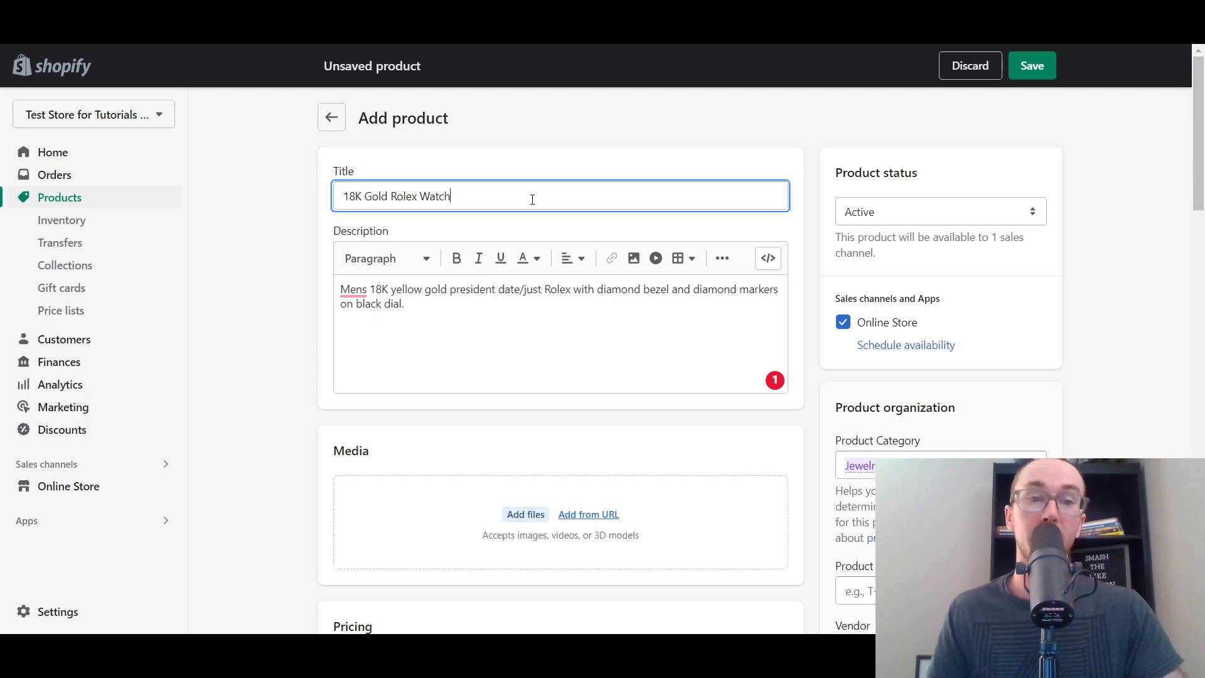
{"action": "left_click", "coordinate": [526, 320]}
Step: Upload the downloaded Unsplash photo of the gold Rolex to the product's media
{"action": "left_click", "coordinate": [1203, 251]}
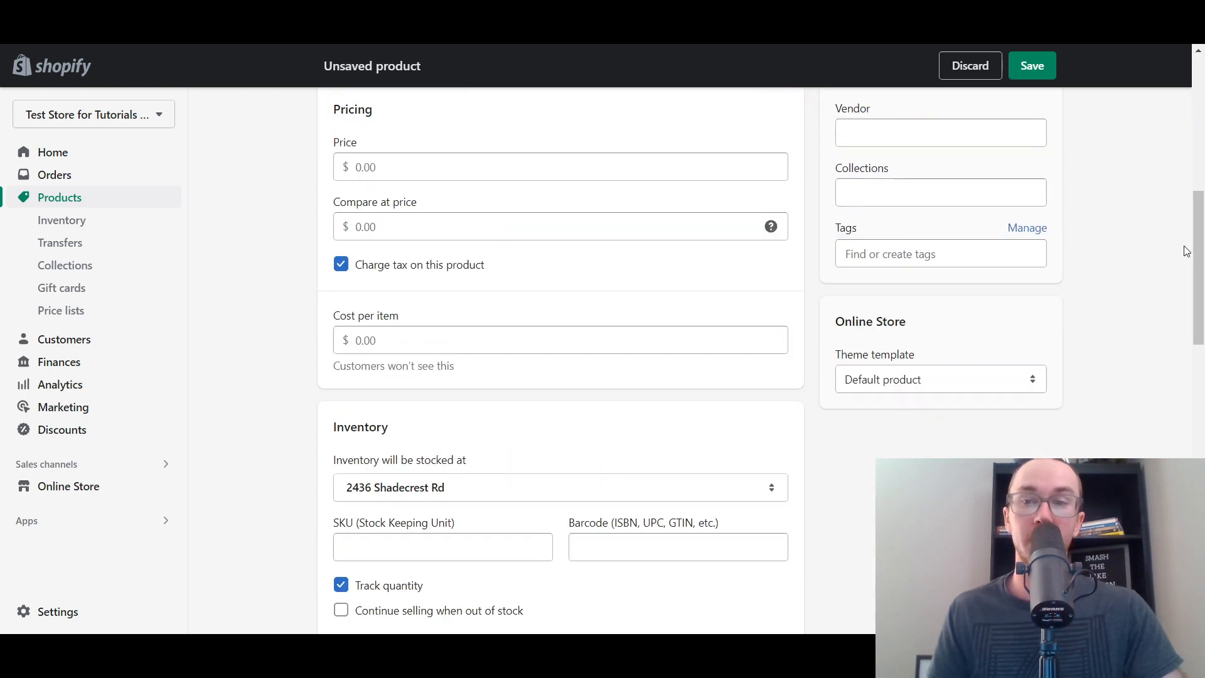
{"action": "left_click_drag", "start_coordinate": [1200, 251], "coordinate": [1202, 134]}
{"action": "left_click", "coordinate": [309, 409]}
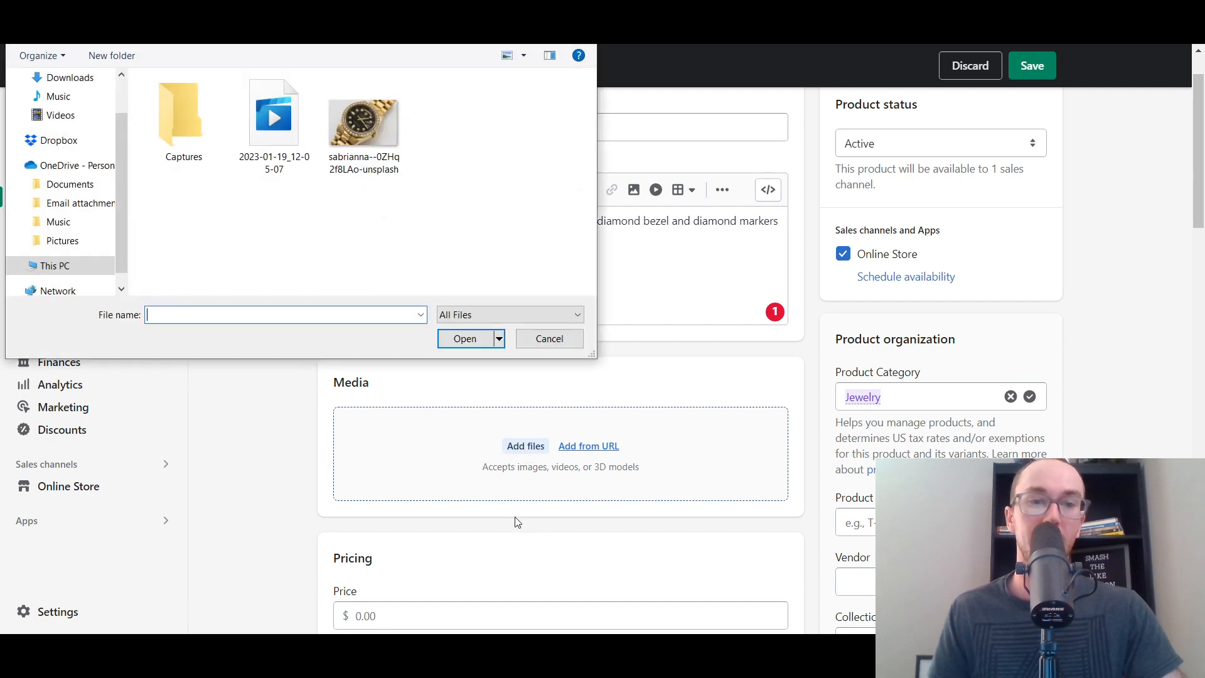
{"action": "double_click", "coordinate": [368, 164]}
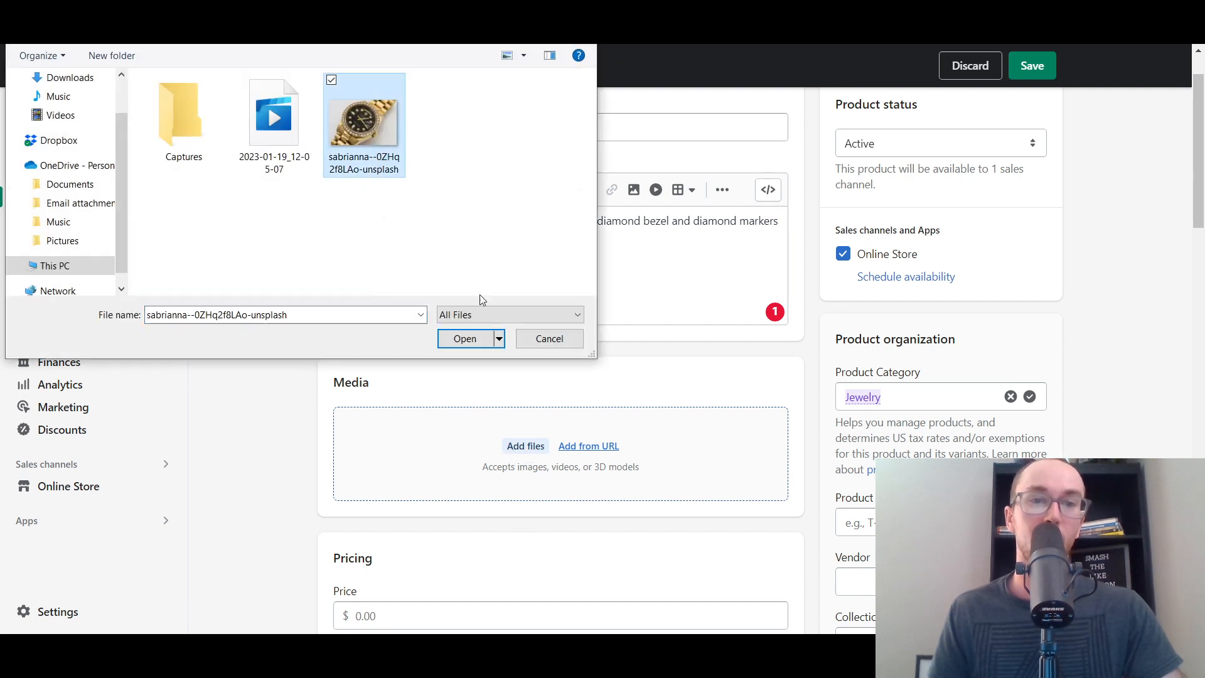
{"action": "left_click", "coordinate": [468, 339]}
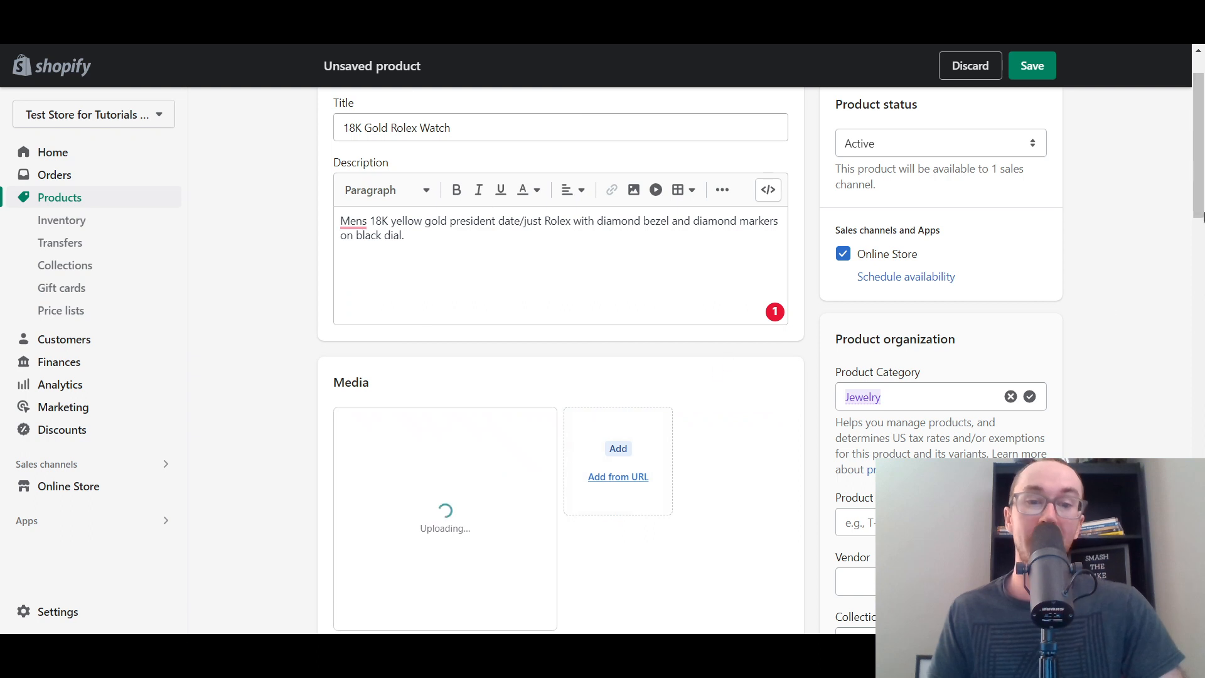
Step: Accept the suggested product category Watches in the product organization section
{"action": "scroll", "coordinate": [893, 331], "scroll_direction": "down", "scroll_amount": 3}
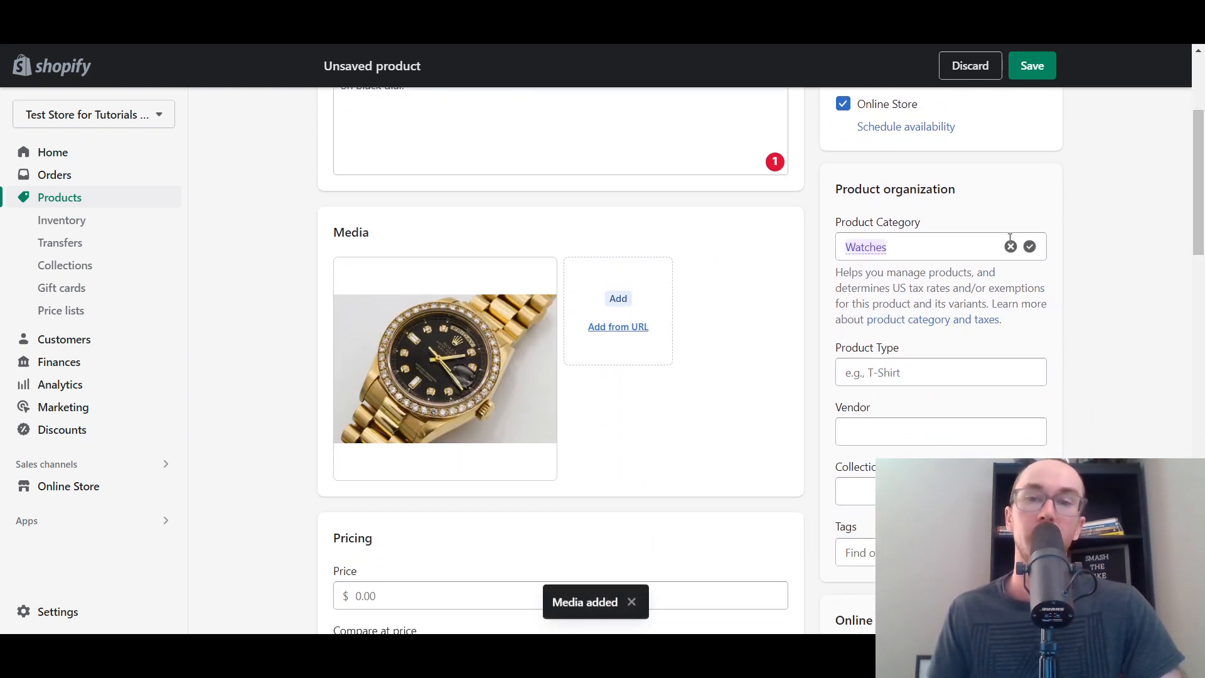
{"action": "scroll", "coordinate": [1137, 240], "scroll_direction": "up", "scroll_amount": 1}
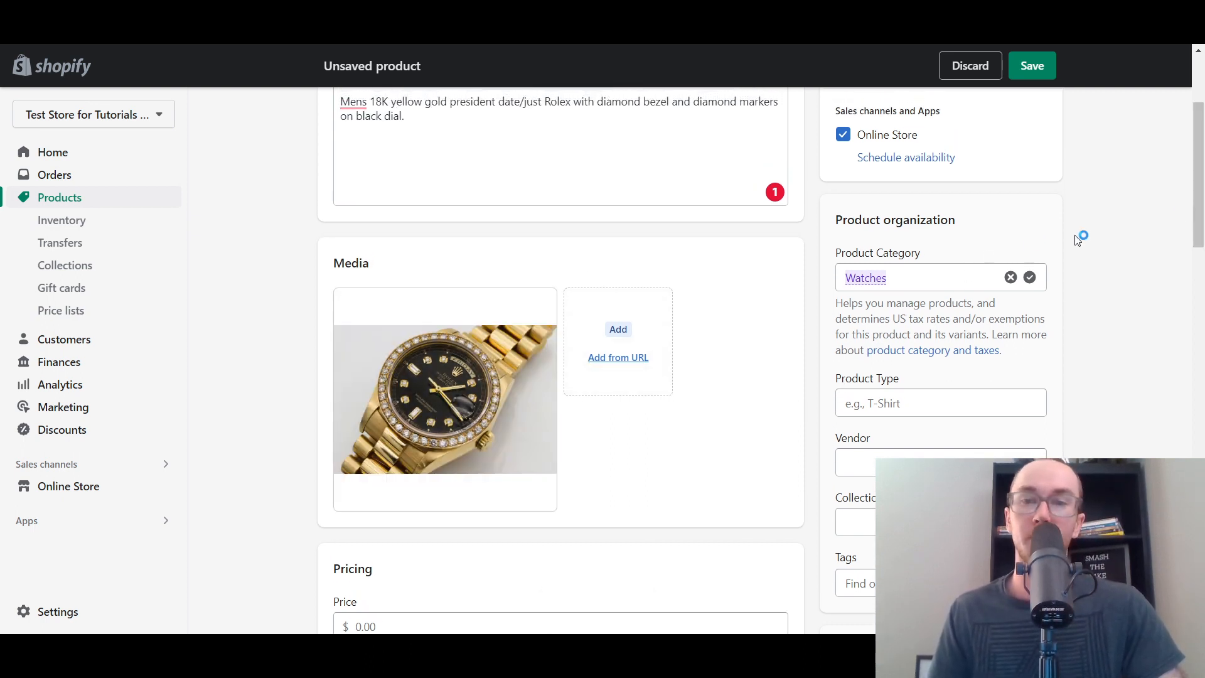
{"action": "scroll", "coordinate": [1077, 240], "scroll_direction": "up", "scroll_amount": 3}
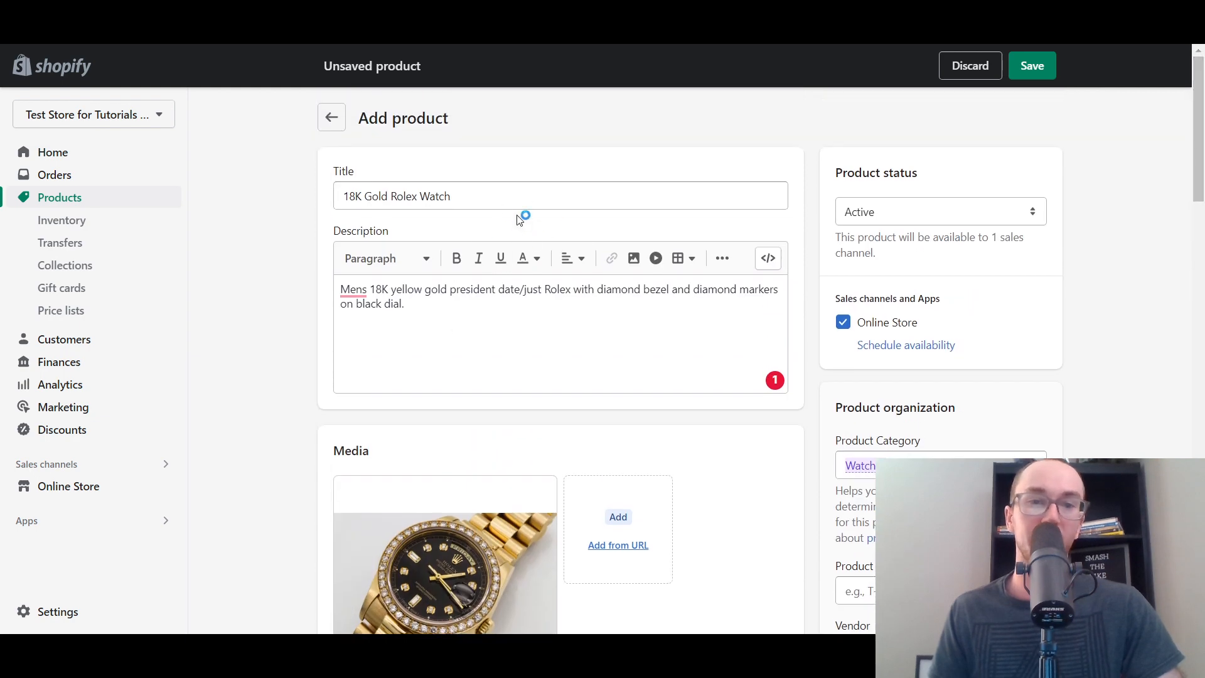
{"action": "left_click_drag", "start_coordinate": [1200, 175], "coordinate": [1200, 219]}
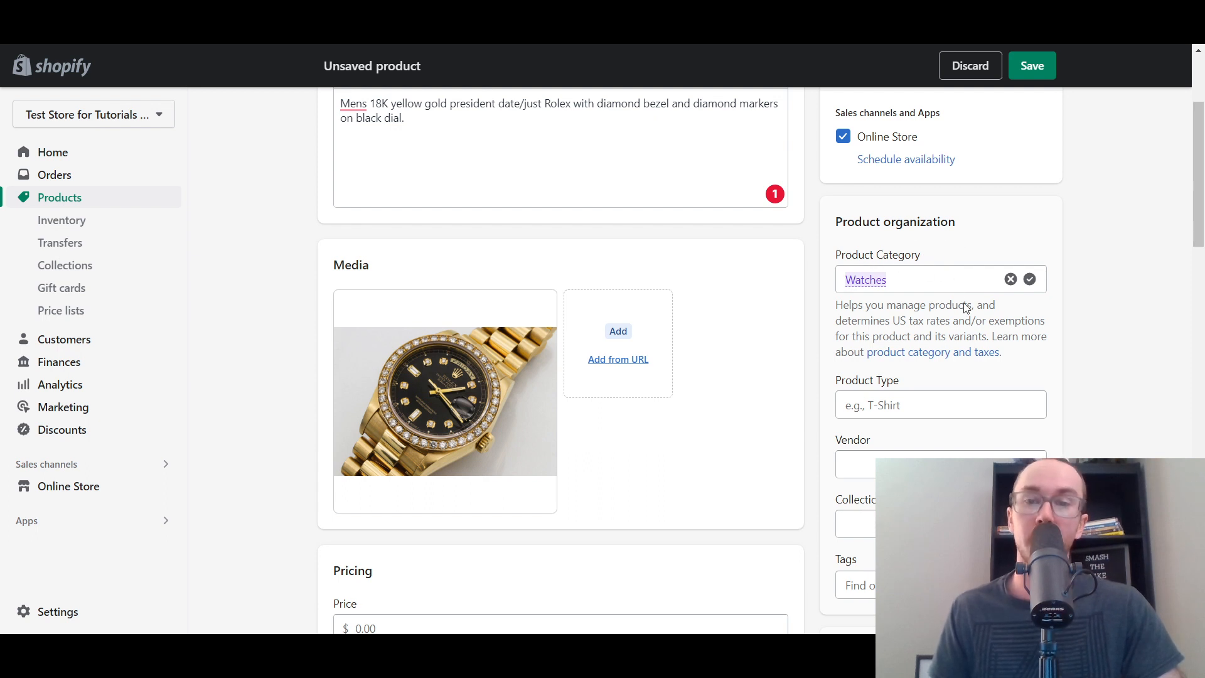
{"action": "mouse_move", "coordinate": [1196, 242]}
{"action": "left_mouse_down"}
{"action": "mouse_move", "coordinate": [1195, 197]}
{"action": "mouse_move", "coordinate": [1194, 256]}
{"action": "left_mouse_up"}
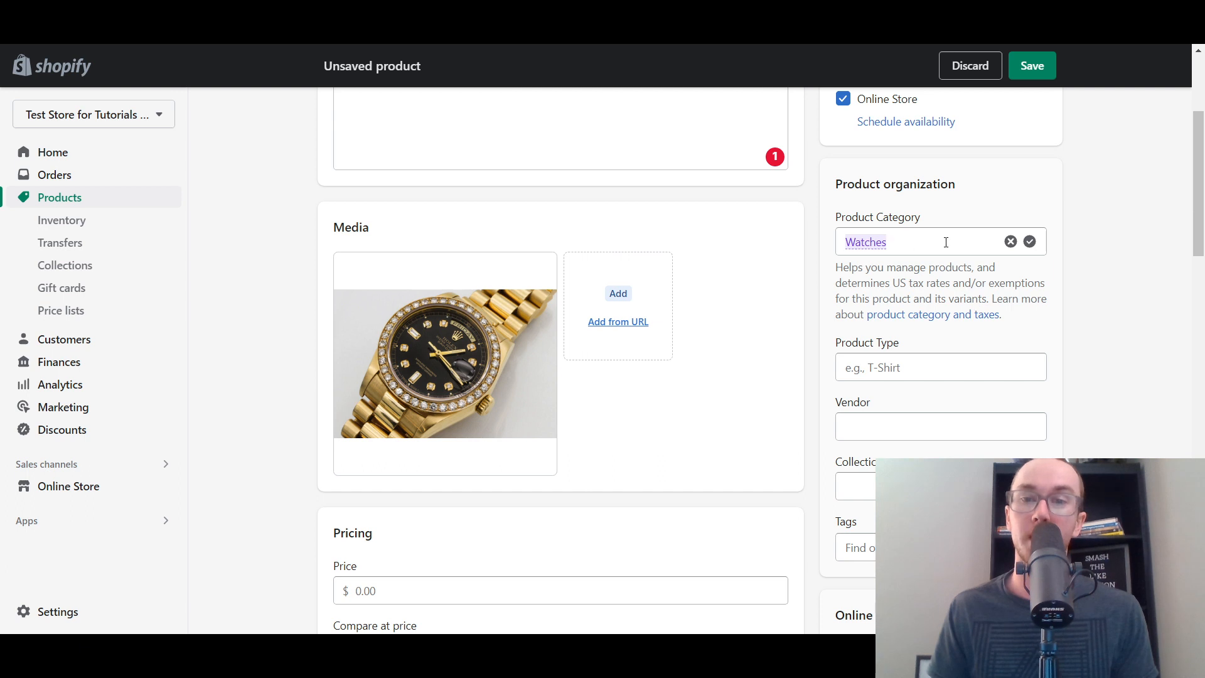
{"action": "left_click", "coordinate": [1030, 244]}
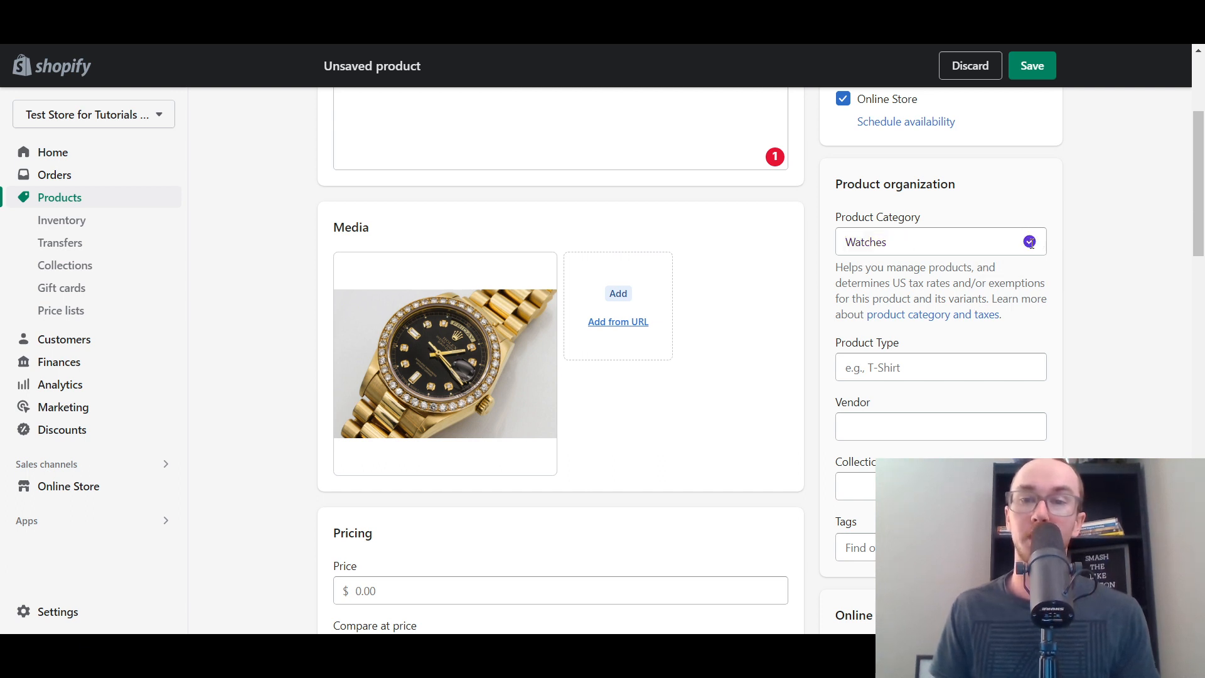
Step: Browse the alternative product categories under Jewelry, keeping Watches selected
{"action": "left_click", "coordinate": [914, 237]}
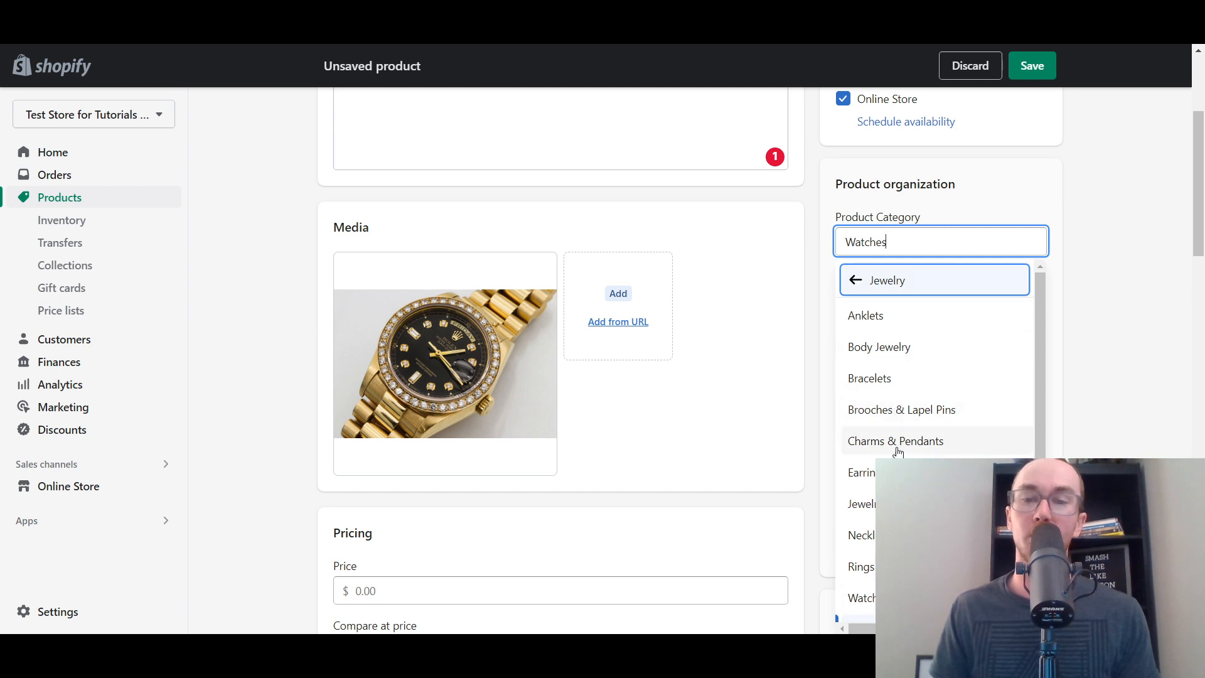
{"action": "scroll", "coordinate": [896, 450], "scroll_direction": "down", "scroll_amount": 1}
{"action": "scroll", "coordinate": [893, 444], "scroll_direction": "up", "scroll_amount": 1}
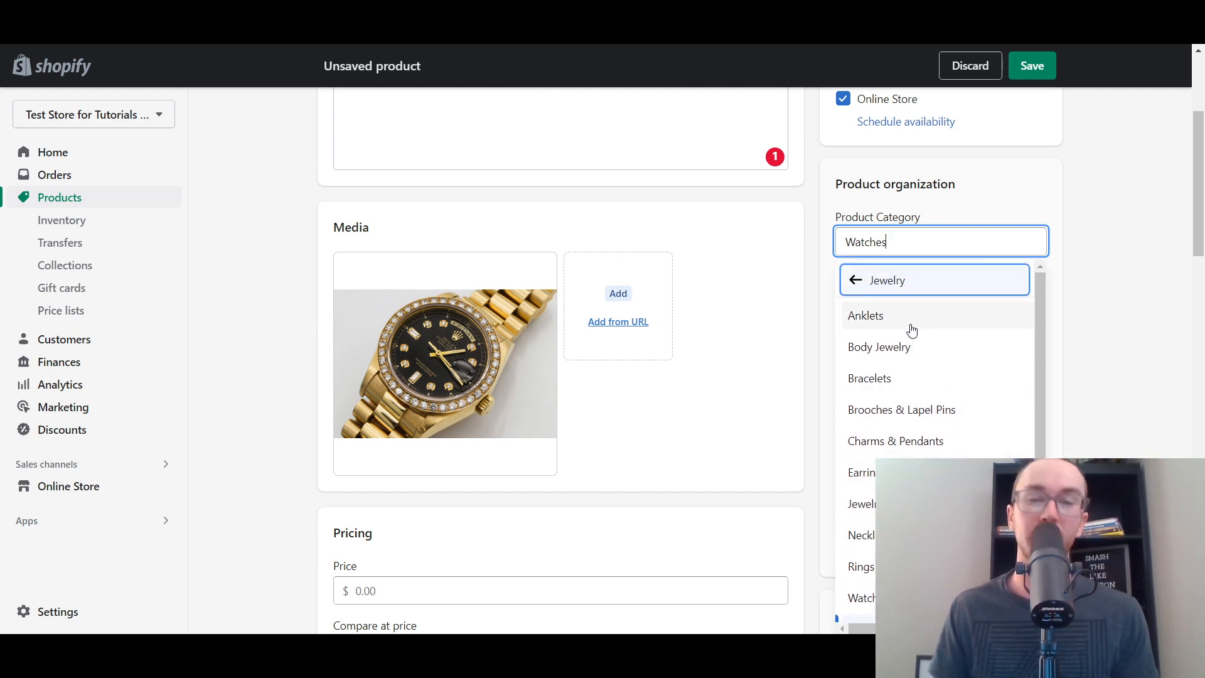
{"action": "scroll", "coordinate": [925, 288], "scroll_direction": "down", "scroll_amount": 2}
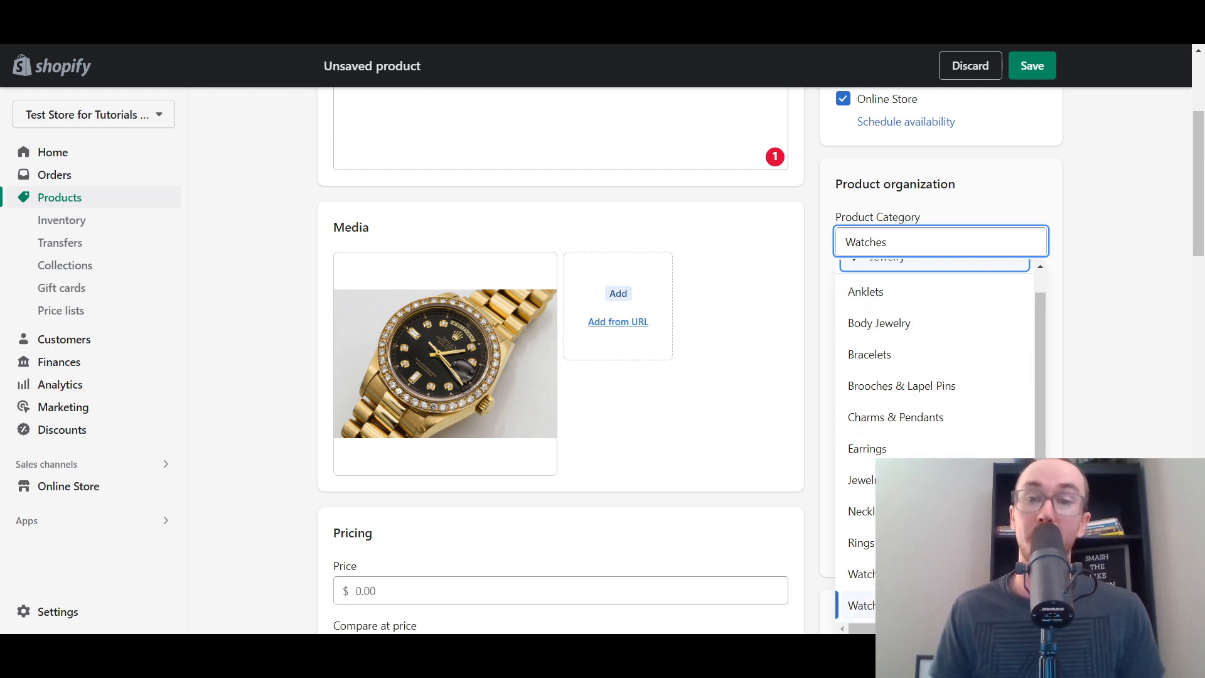
{"action": "scroll", "coordinate": [909, 458], "scroll_direction": "up", "scroll_amount": 3}
{"action": "scroll", "coordinate": [893, 408], "scroll_direction": "up", "scroll_amount": 1}
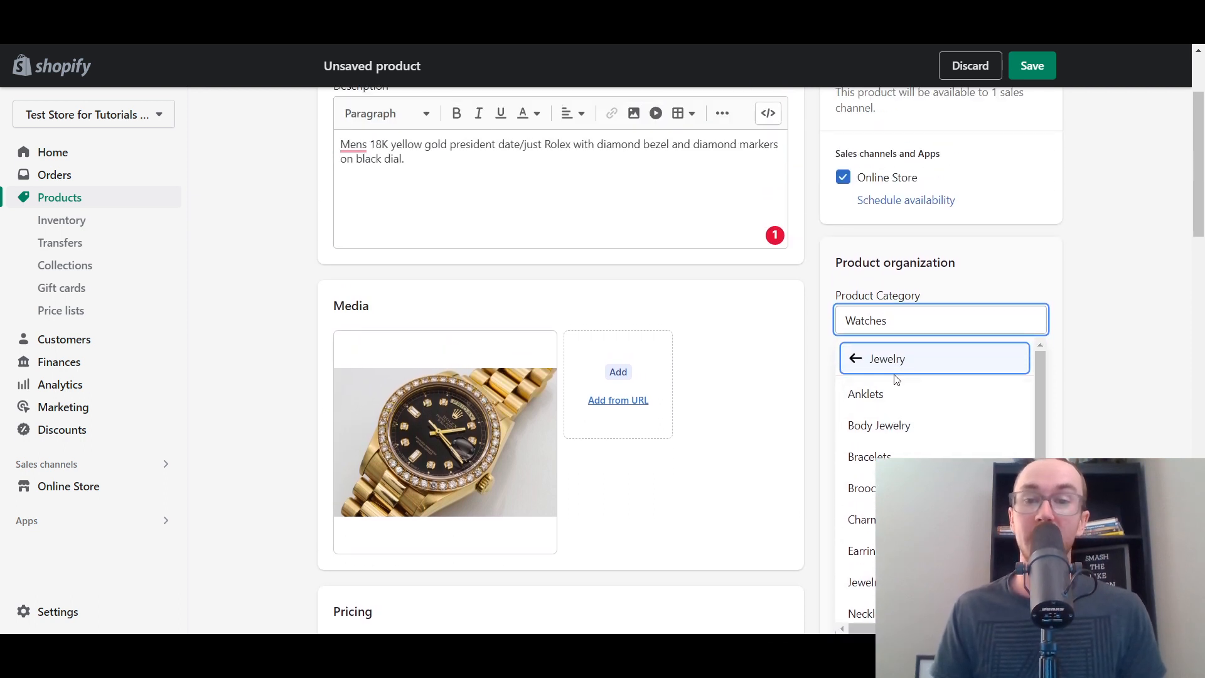
{"action": "scroll", "coordinate": [948, 443], "scroll_direction": "down", "scroll_amount": 2}
{"action": "left_click", "coordinate": [1127, 353]}
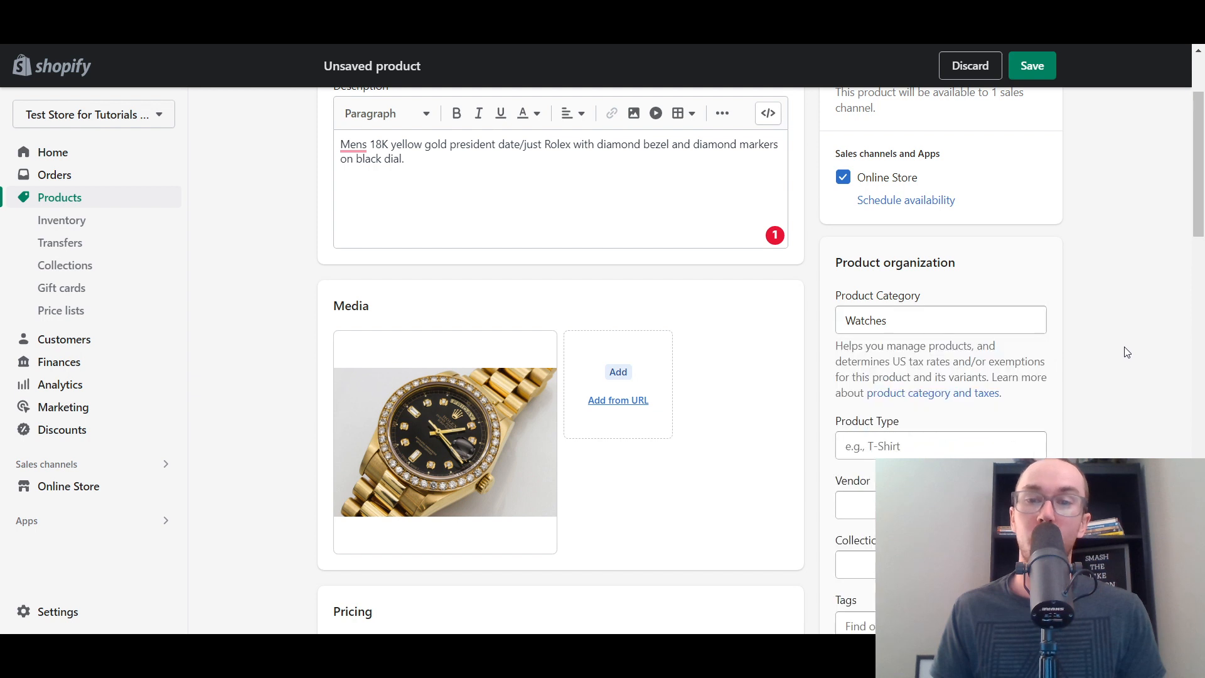
{"action": "scroll", "coordinate": [917, 256], "scroll_direction": "down", "scroll_amount": 1}
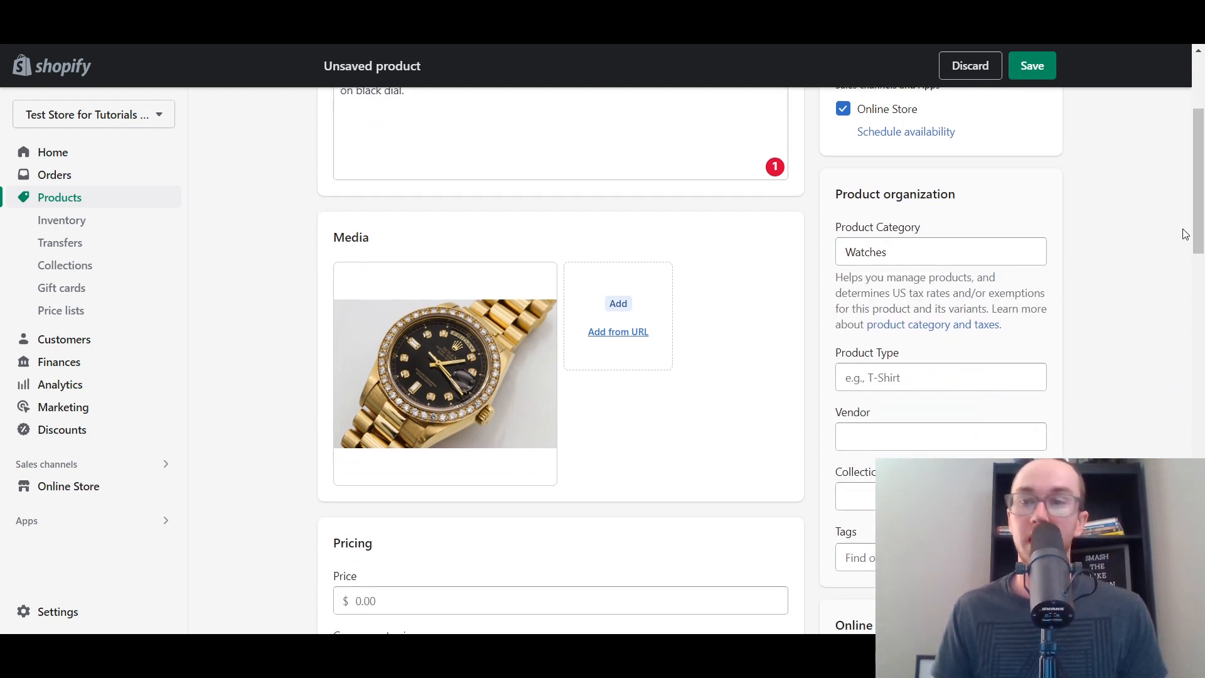
{"action": "scroll", "coordinate": [979, 352], "scroll_direction": "down", "scroll_amount": 1}
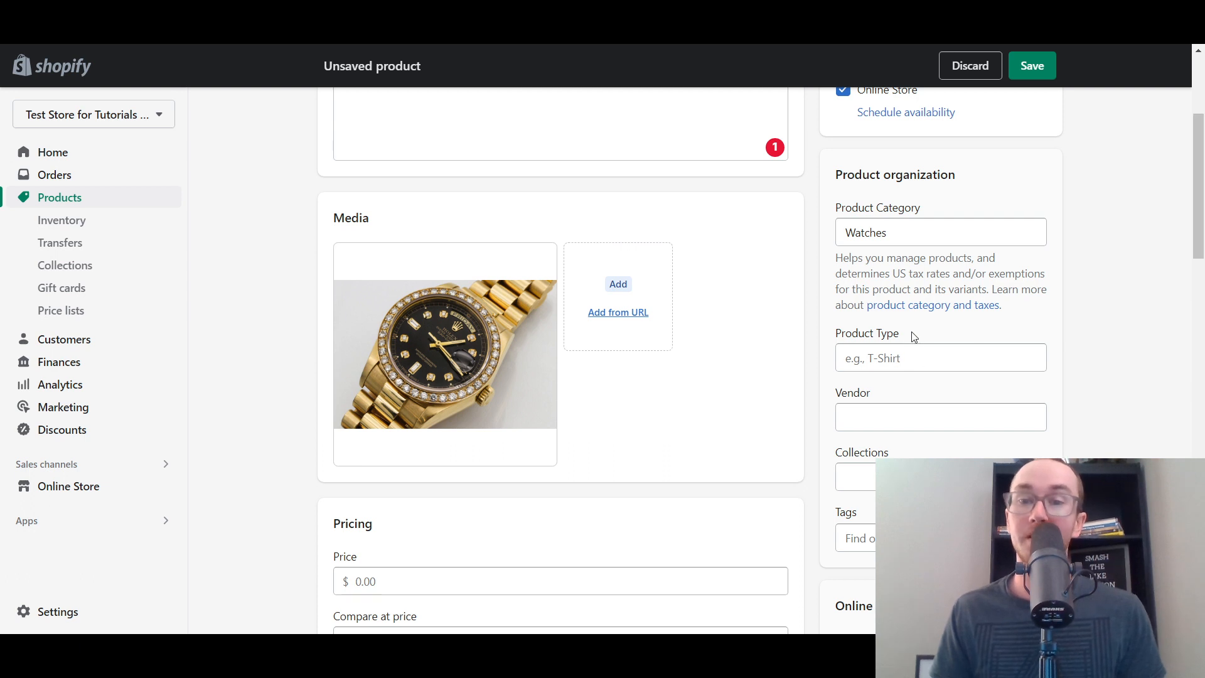
{"action": "double_click", "coordinate": [939, 339]}
{"action": "left_click", "coordinate": [940, 339]}
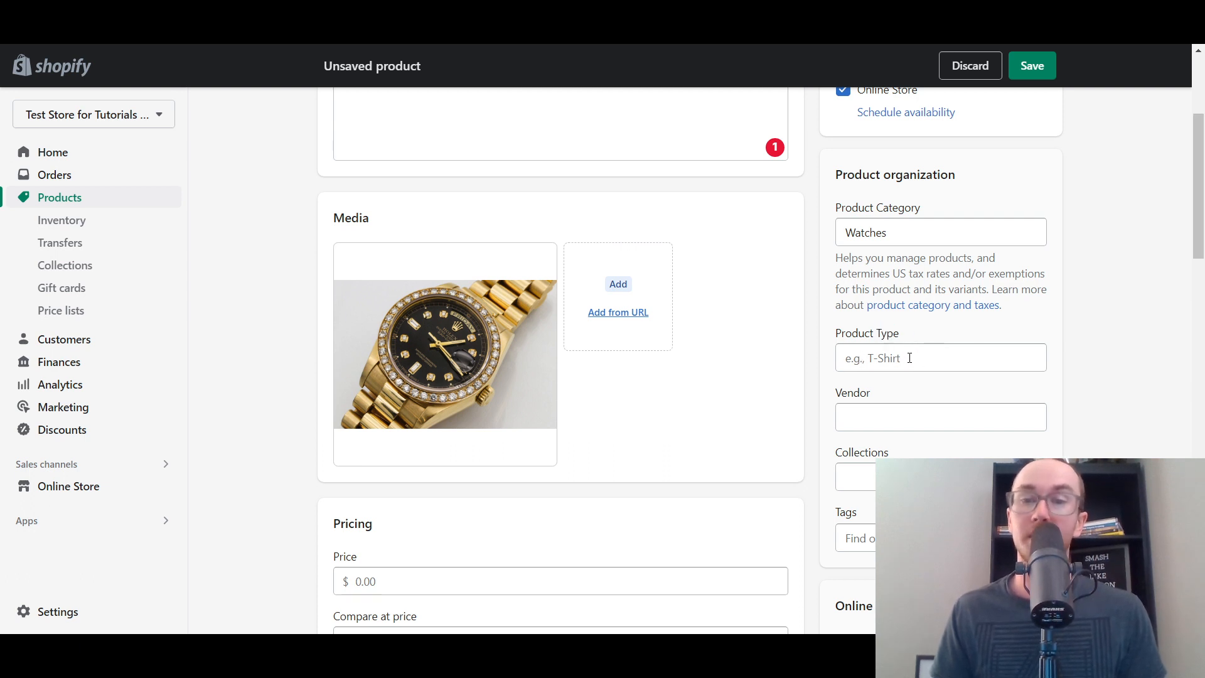
Step: Set the product type to Watch and the vendor to Test Store for Tutorials 99
{"action": "left_click", "coordinate": [939, 362]}
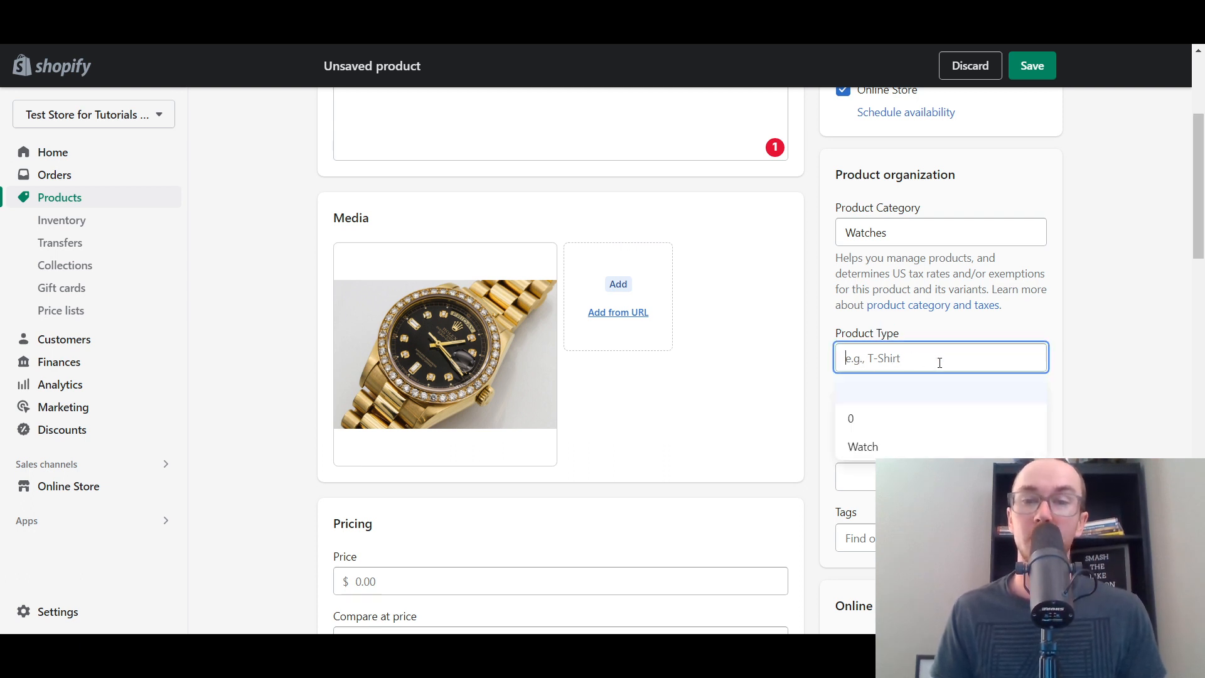
{"action": "left_click", "coordinate": [891, 453]}
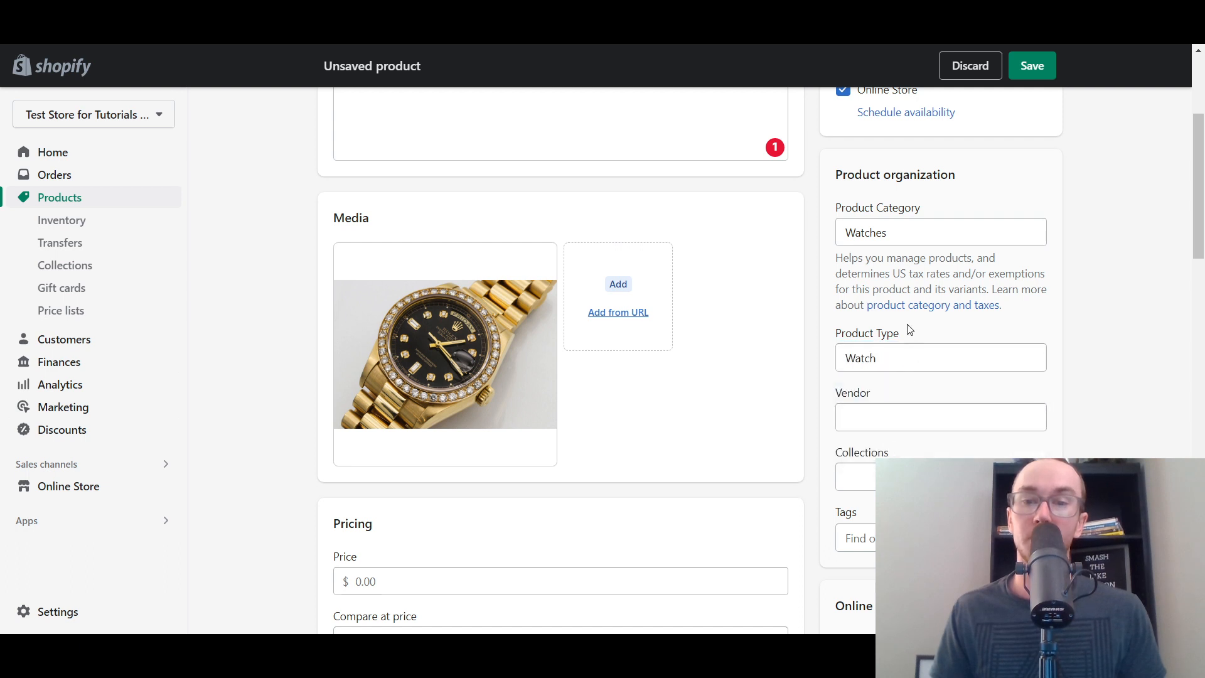
{"action": "left_click", "coordinate": [906, 418]}
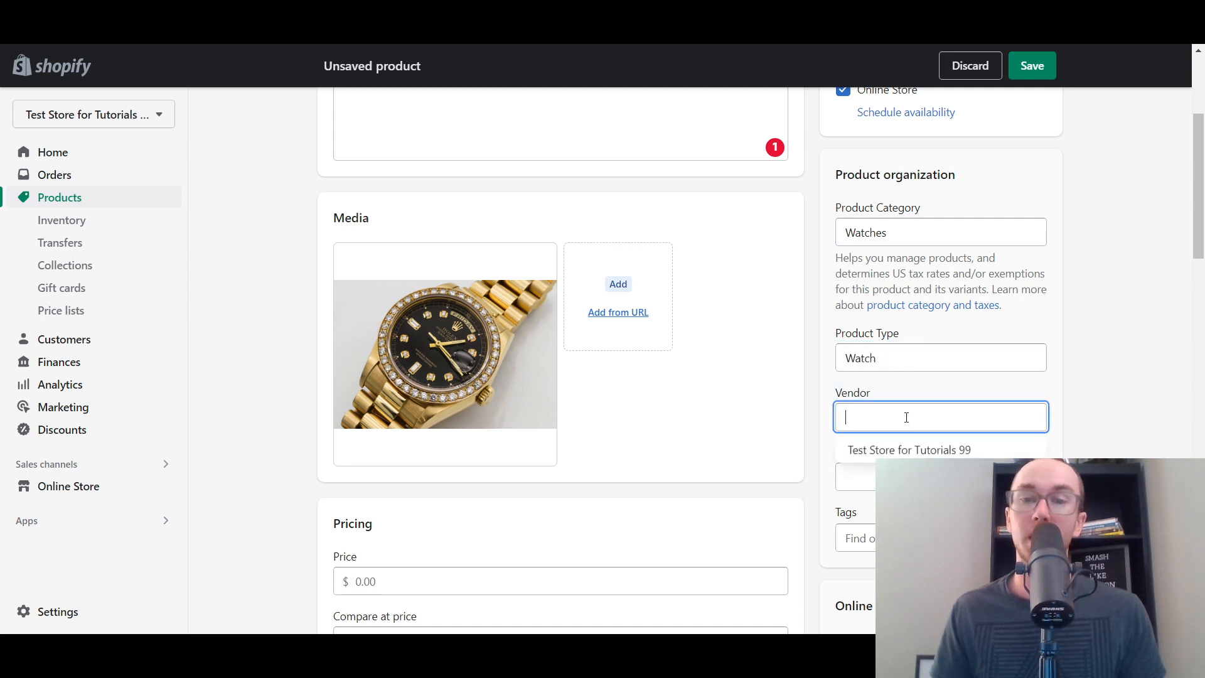
{"action": "left_click", "coordinate": [910, 450]}
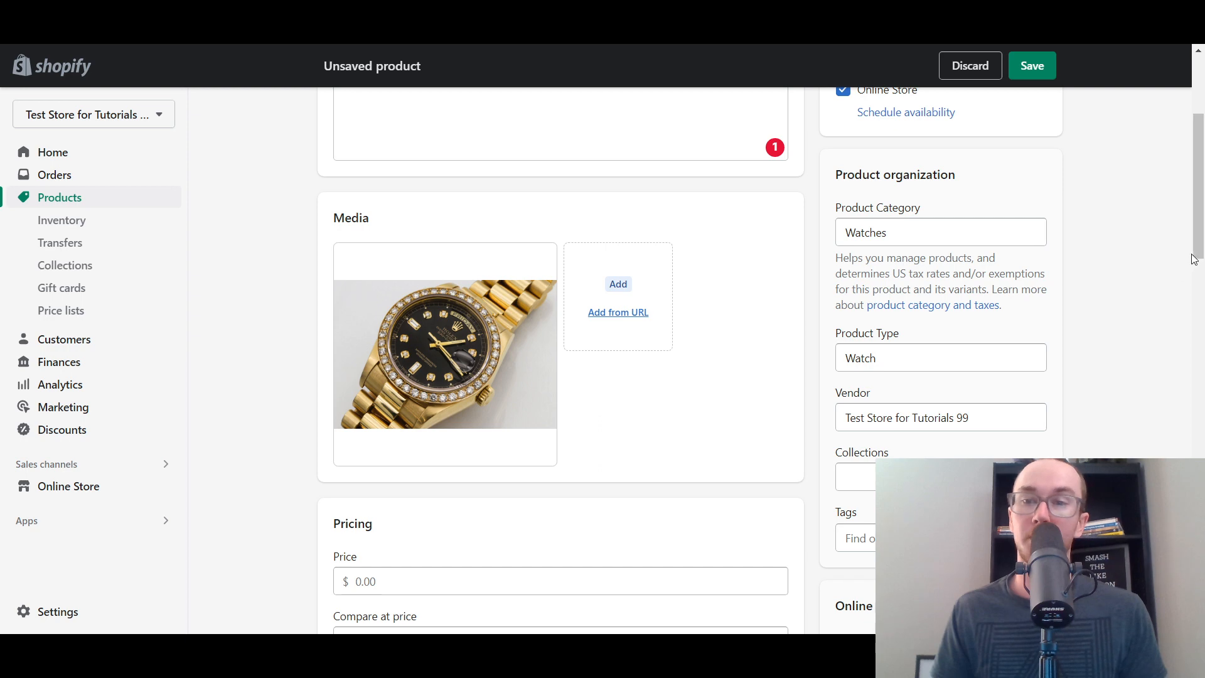
Step: Add the product to the Home page and Jewelry collections, leaving no search text in the collections field
{"action": "left_click_drag", "start_coordinate": [1194, 259], "coordinate": [1201, 264]}
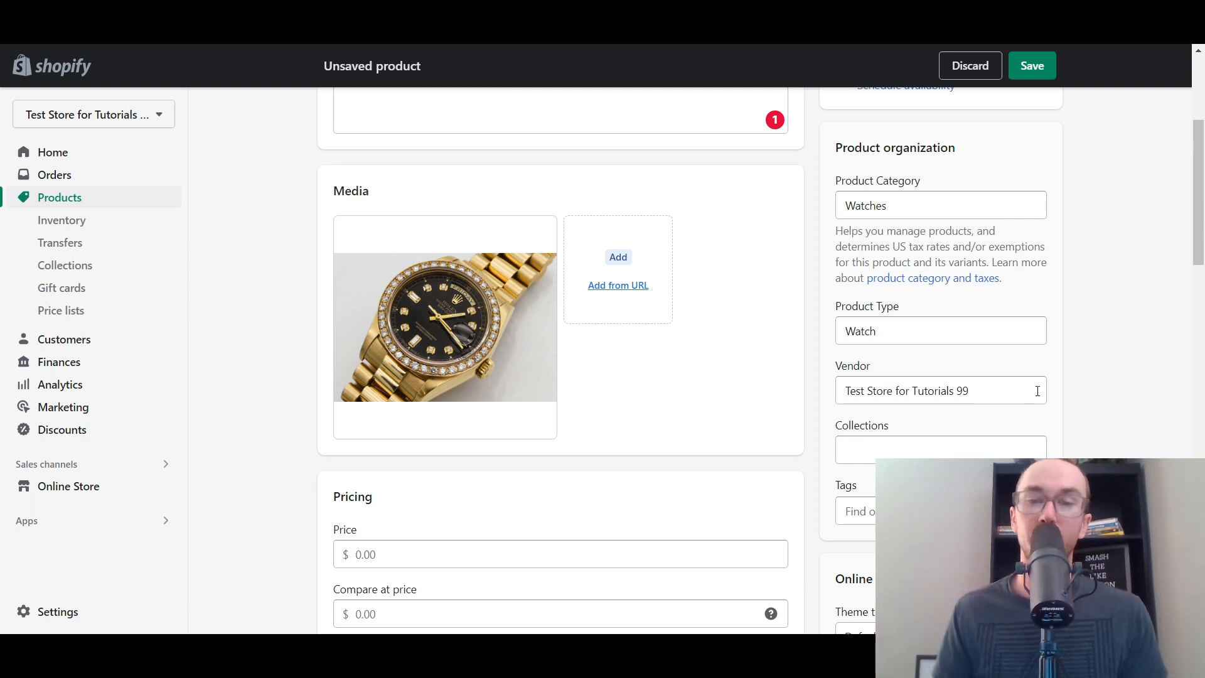
{"action": "left_click", "coordinate": [880, 453]}
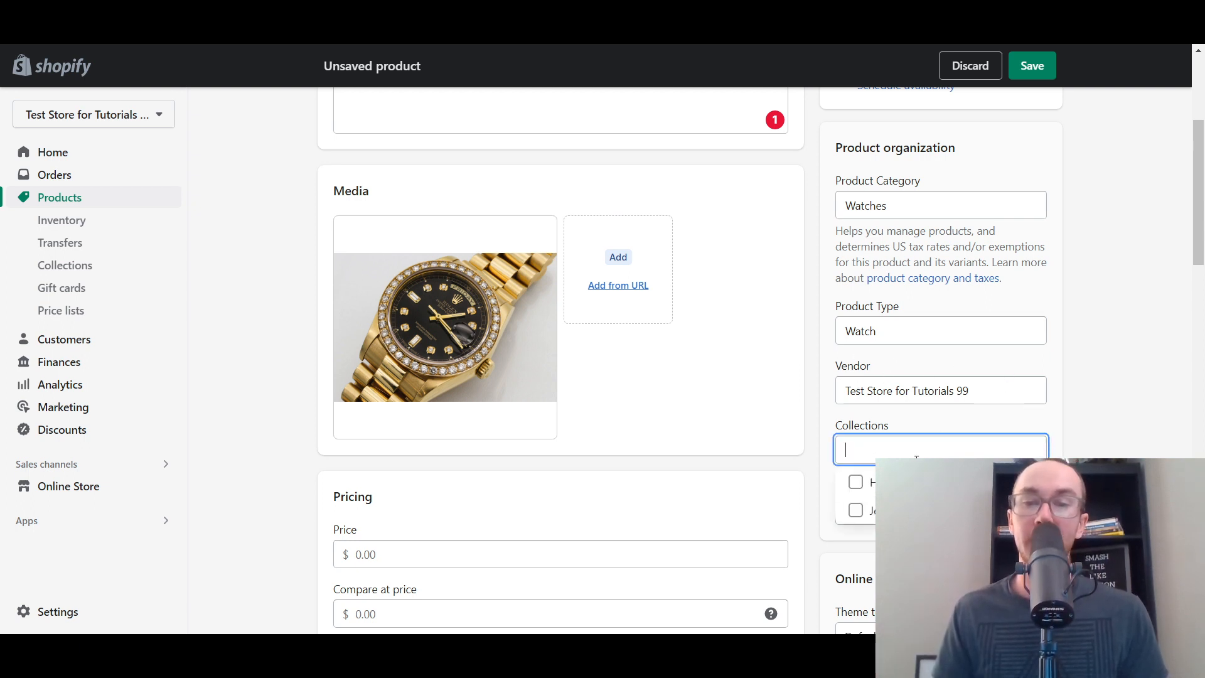
{"action": "left_click", "coordinate": [856, 483]}
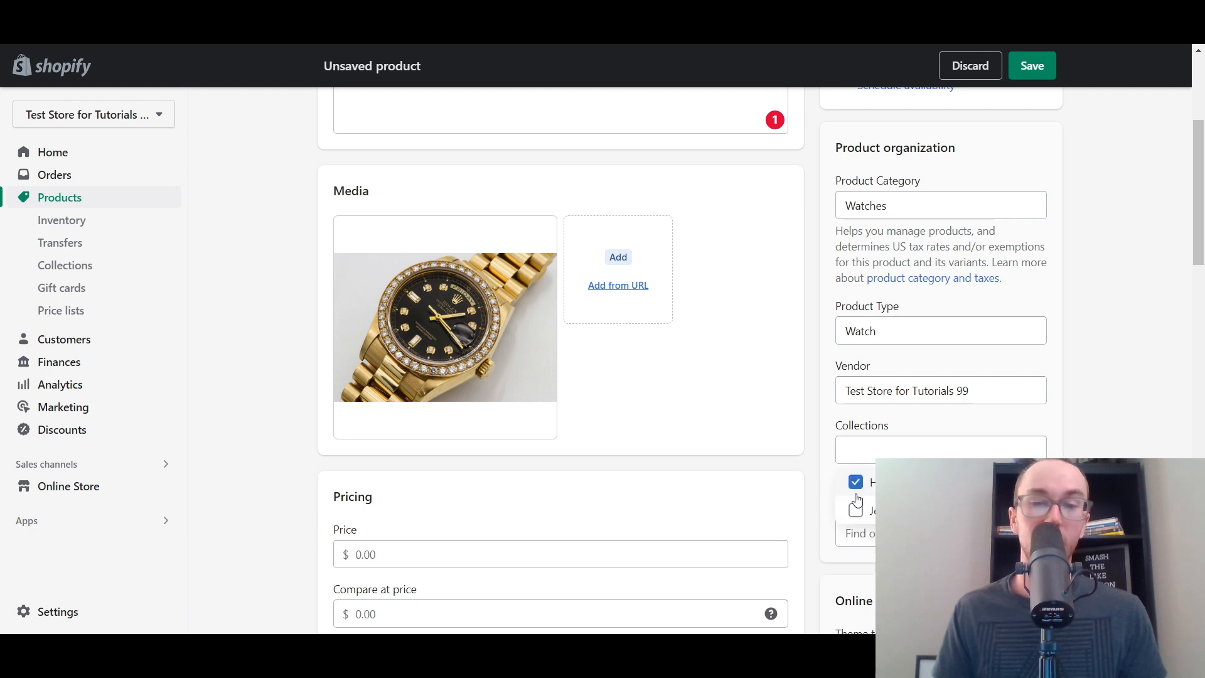
{"action": "left_click", "coordinate": [890, 453]}
{"action": "type", "text": "watch"}
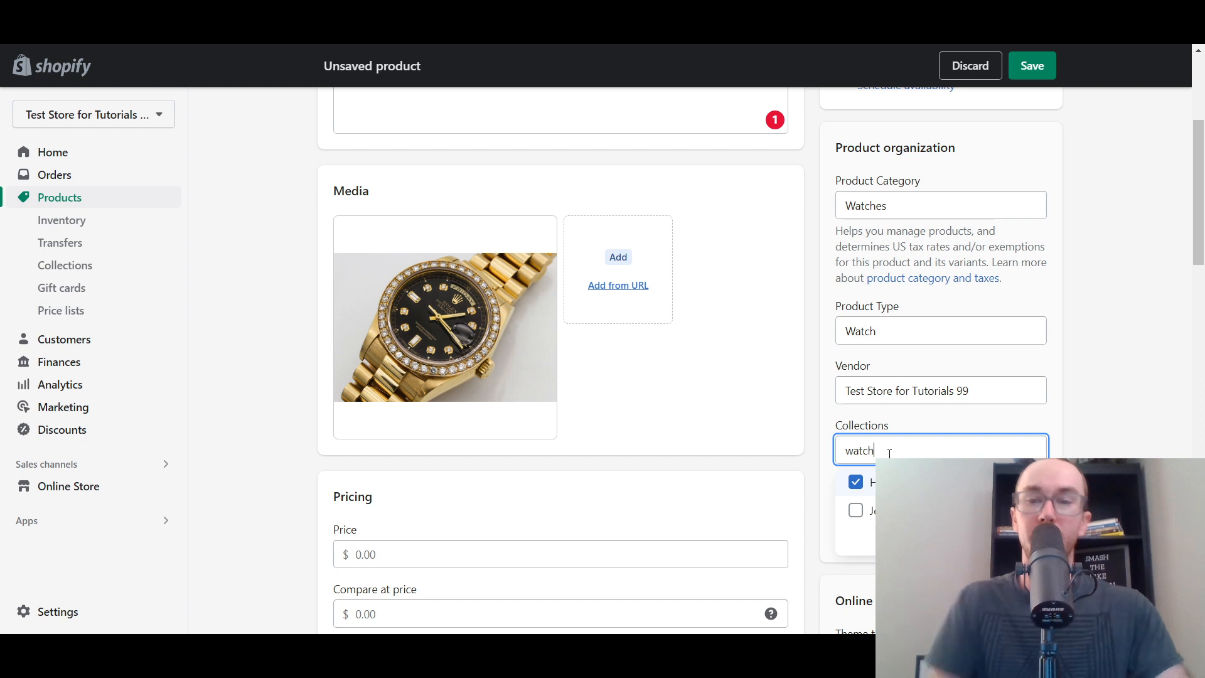
{"action": "key", "text": "ctrl+a"}
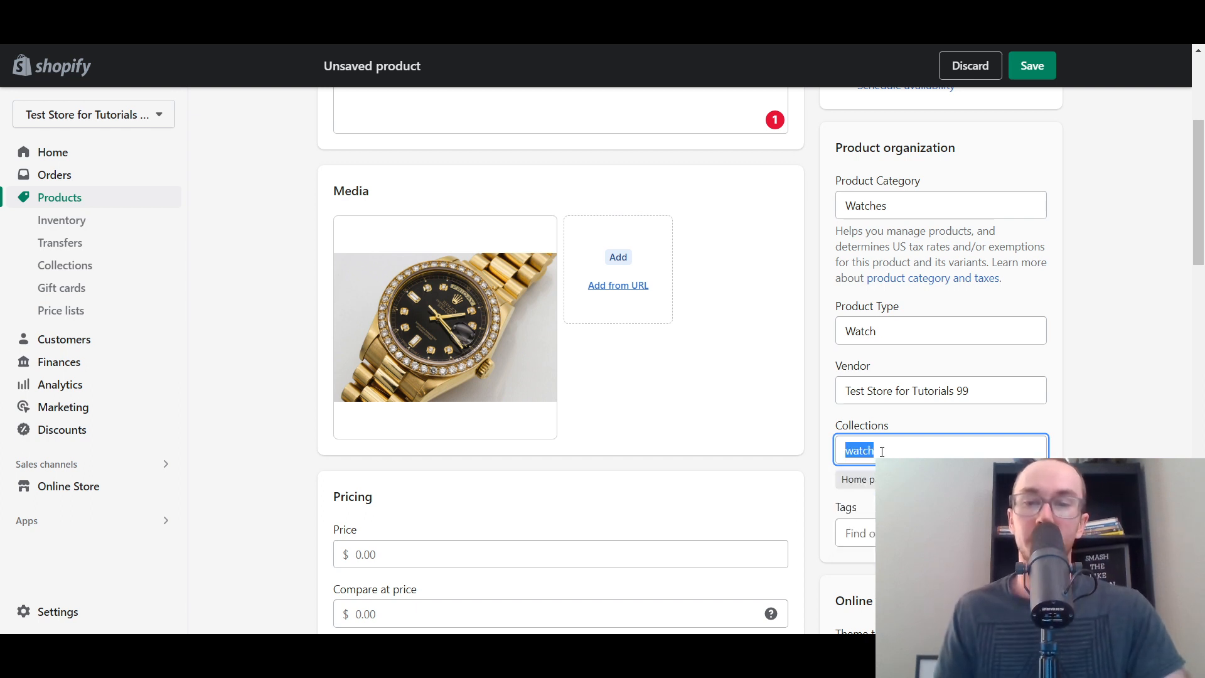
{"action": "type", "text": "jew"}
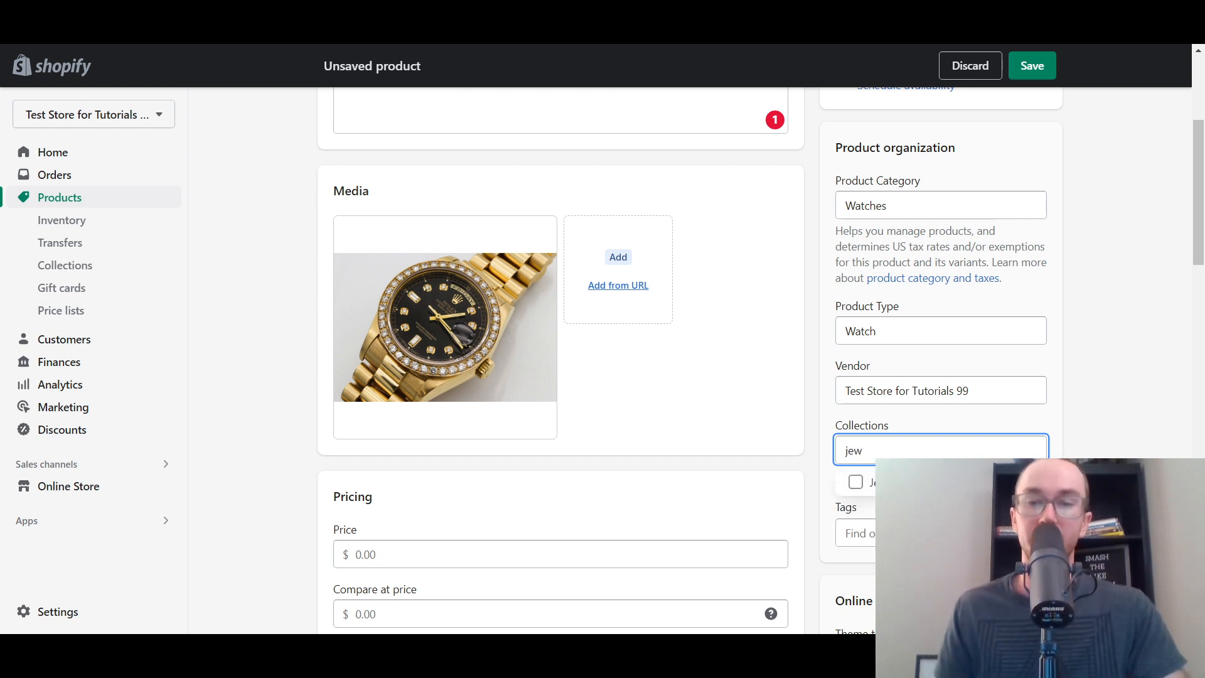
{"action": "left_click", "coordinate": [853, 481]}
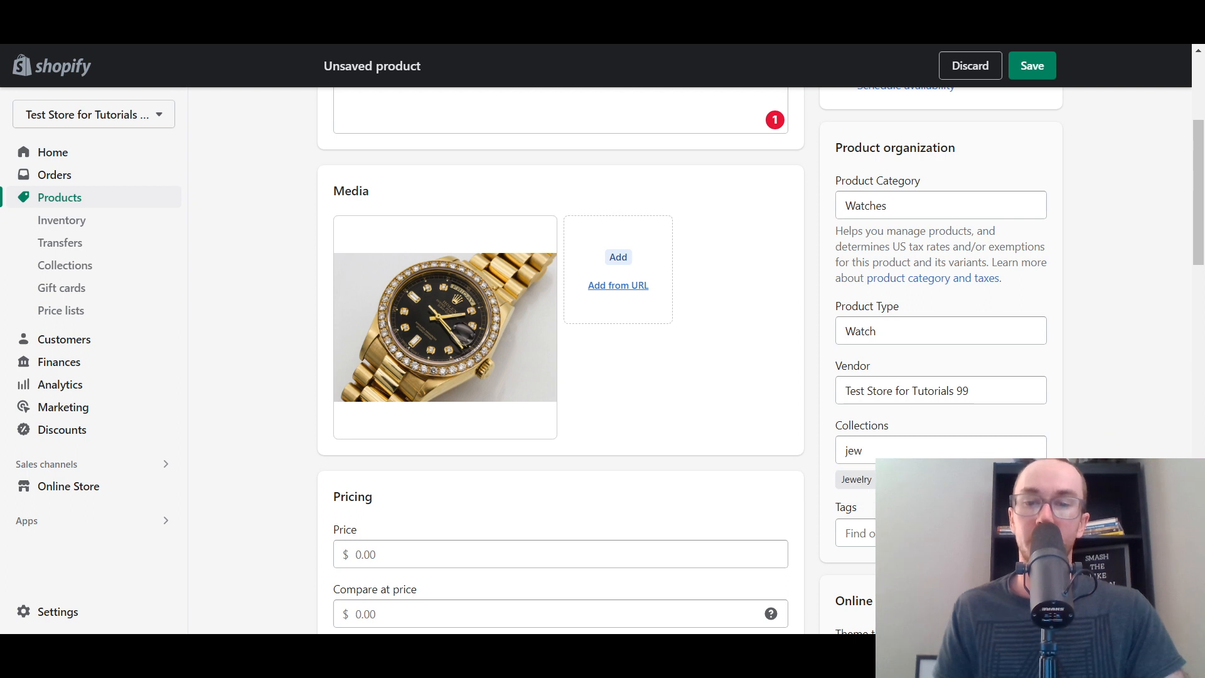
{"action": "left_click_drag", "start_coordinate": [872, 451], "coordinate": [841, 458]}
{"action": "key", "text": "BackSpace"}
{"action": "left_click", "coordinate": [1077, 418]}
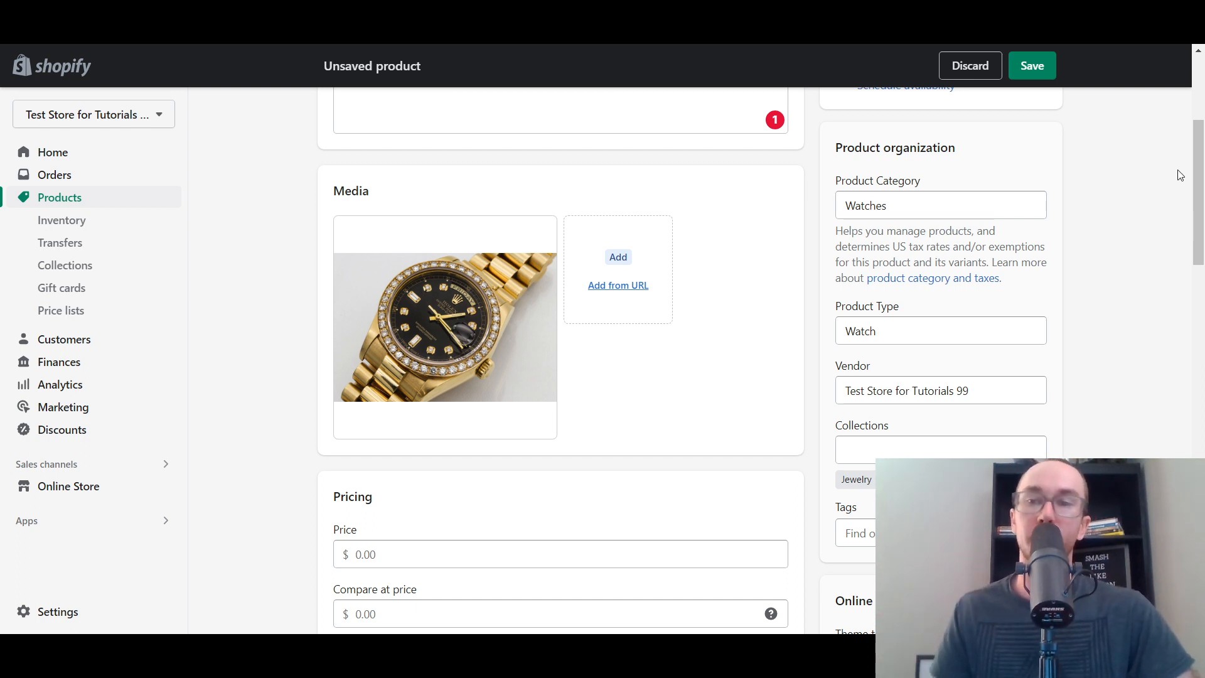
Step: Set the product's price to $2,000.00 and save the new product
{"action": "left_click_drag", "start_coordinate": [1197, 196], "coordinate": [1193, 221]}
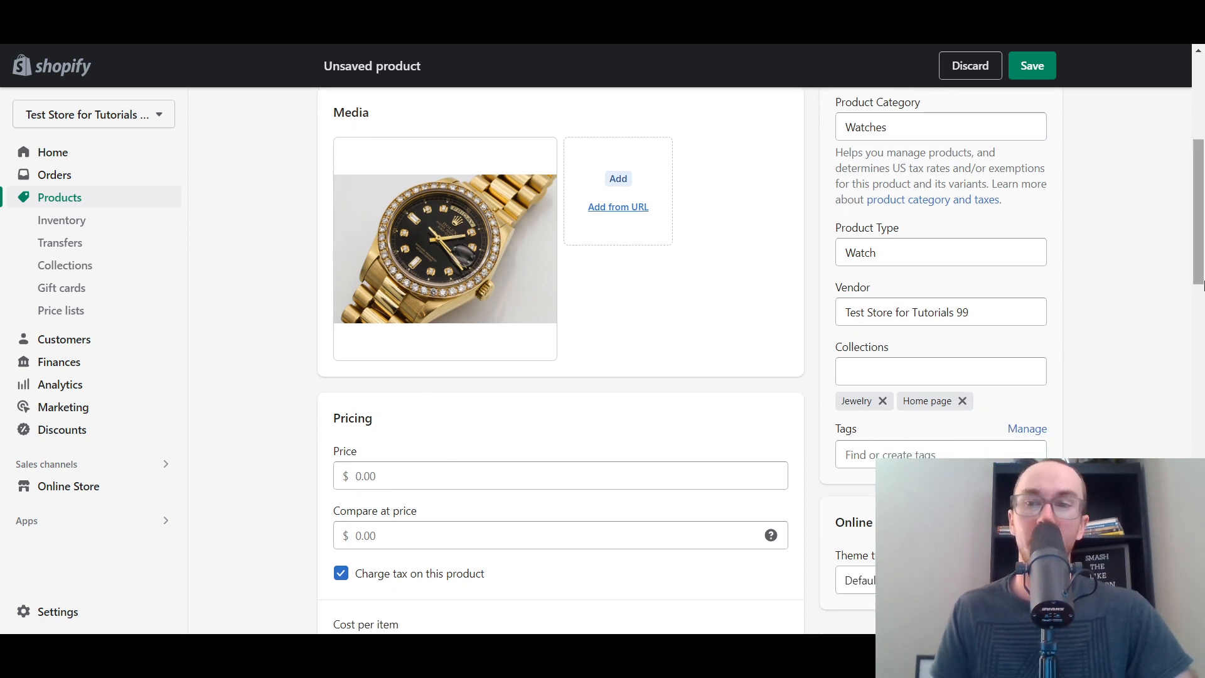
{"action": "scroll", "coordinate": [1186, 328], "scroll_direction": "down", "scroll_amount": 2}
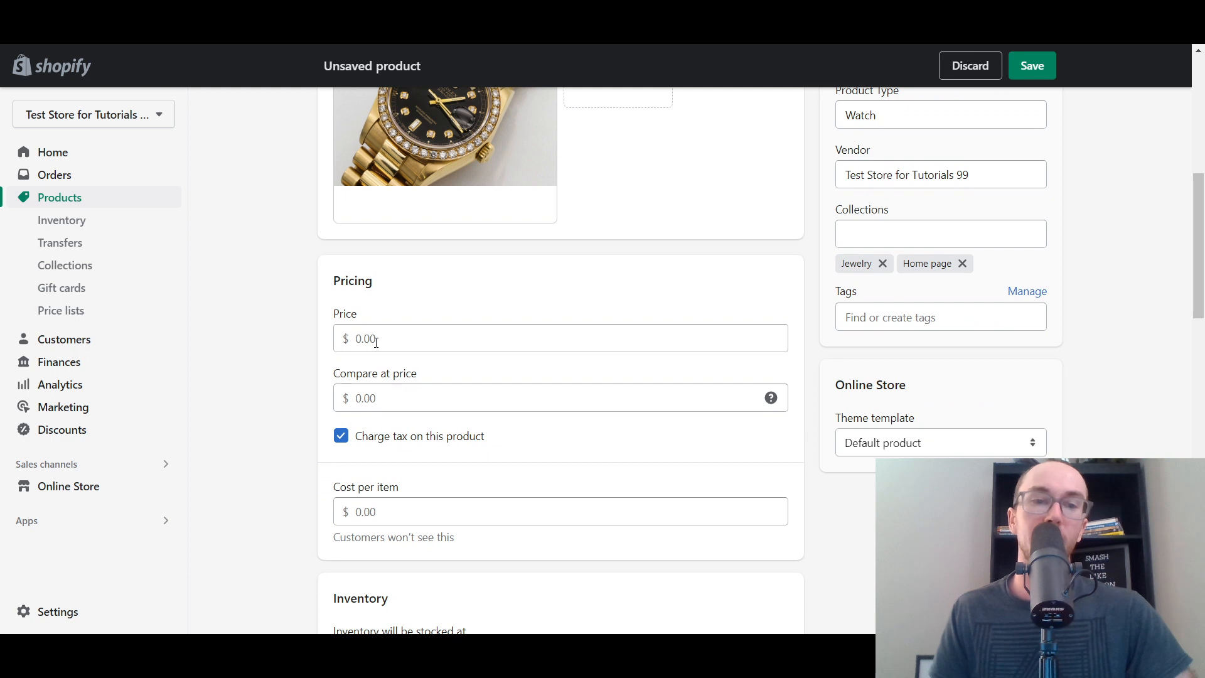
{"action": "left_click", "coordinate": [375, 338]}
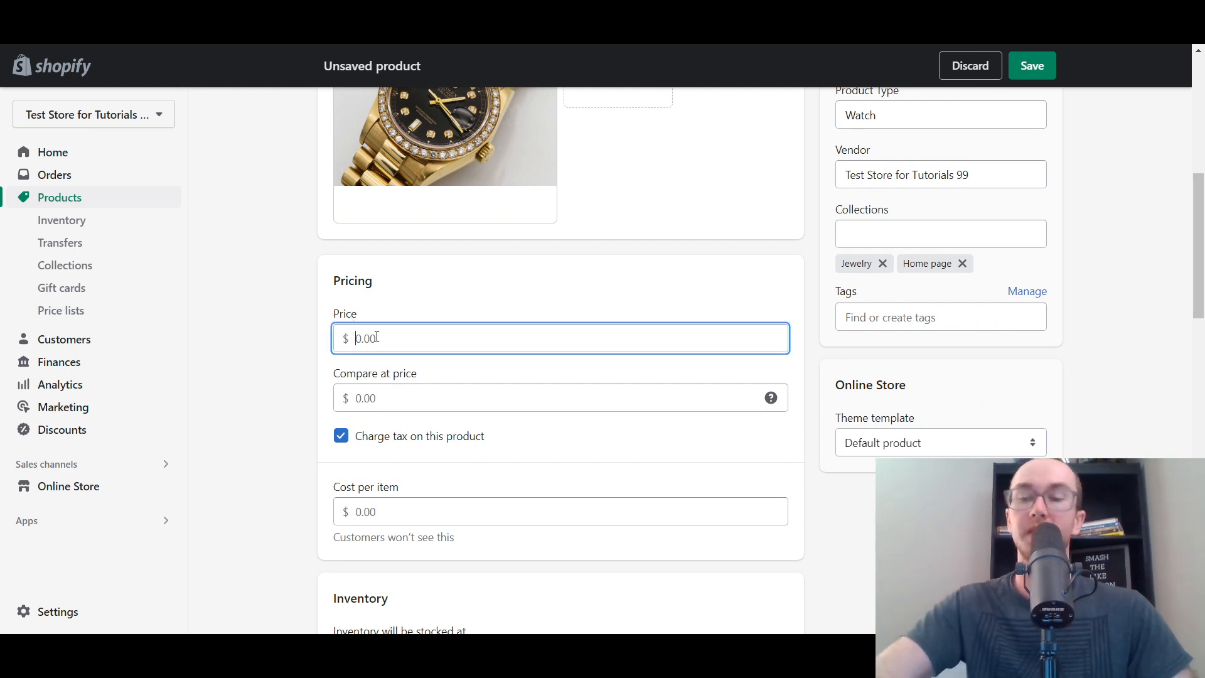
{"action": "type", "text": "2000"}
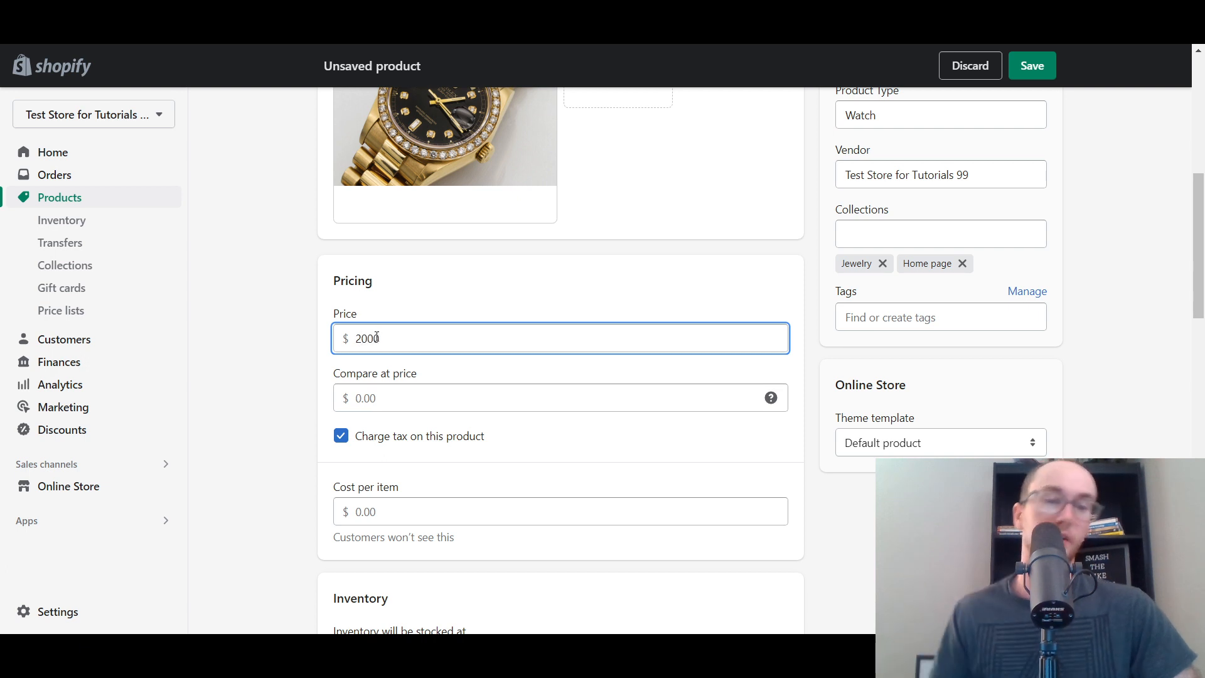
{"action": "left_click", "coordinate": [463, 299]}
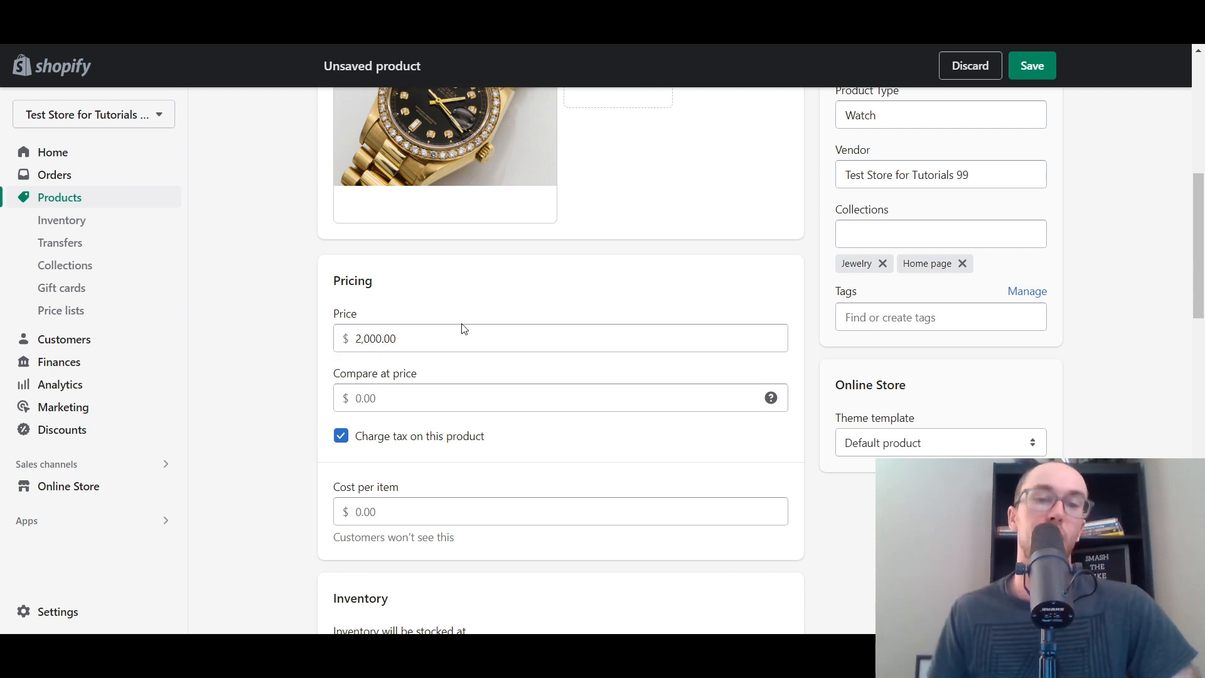
{"action": "left_click", "coordinate": [1032, 65]}
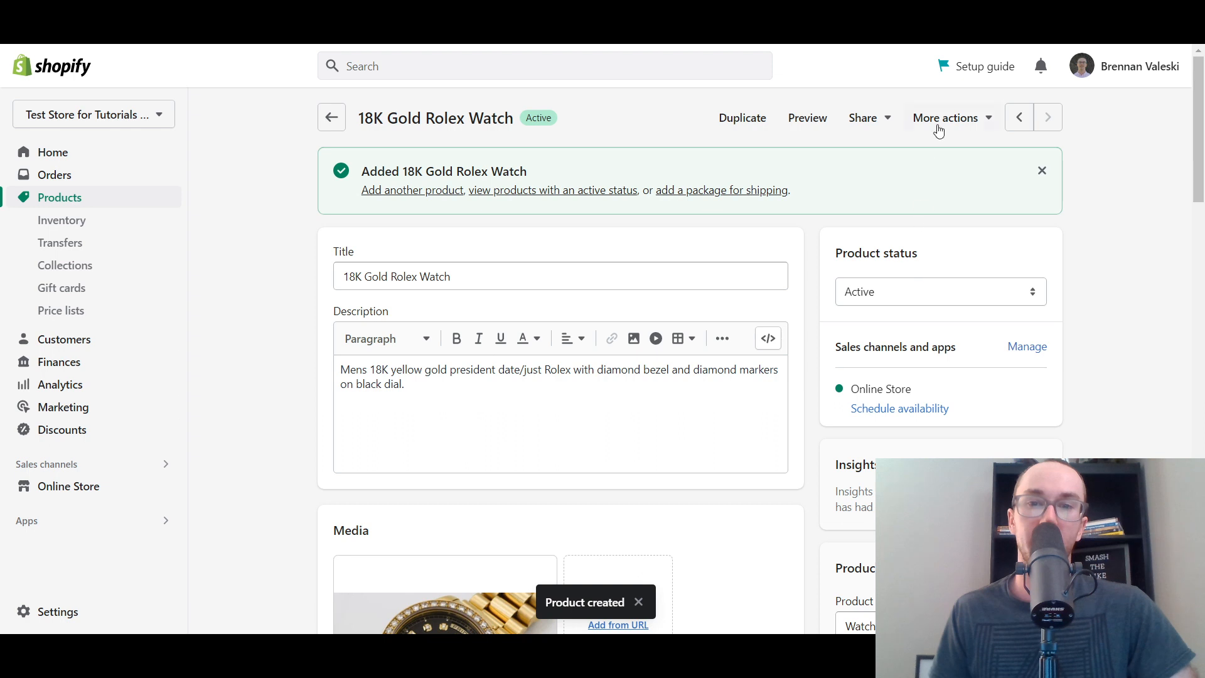
Step: Preview the saved product in the online store and examine its price and page layout
{"action": "left_click", "coordinate": [810, 120]}
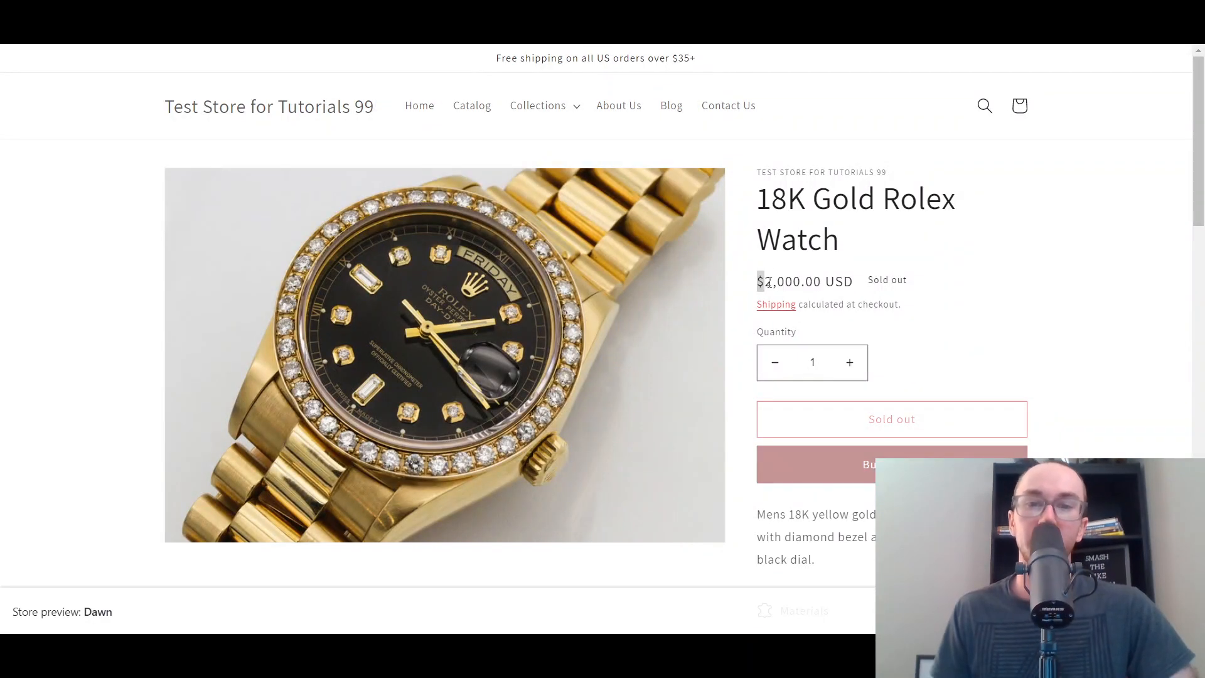
{"action": "left_click_drag", "start_coordinate": [769, 283], "coordinate": [848, 284]}
{"action": "left_click", "coordinate": [856, 285]}
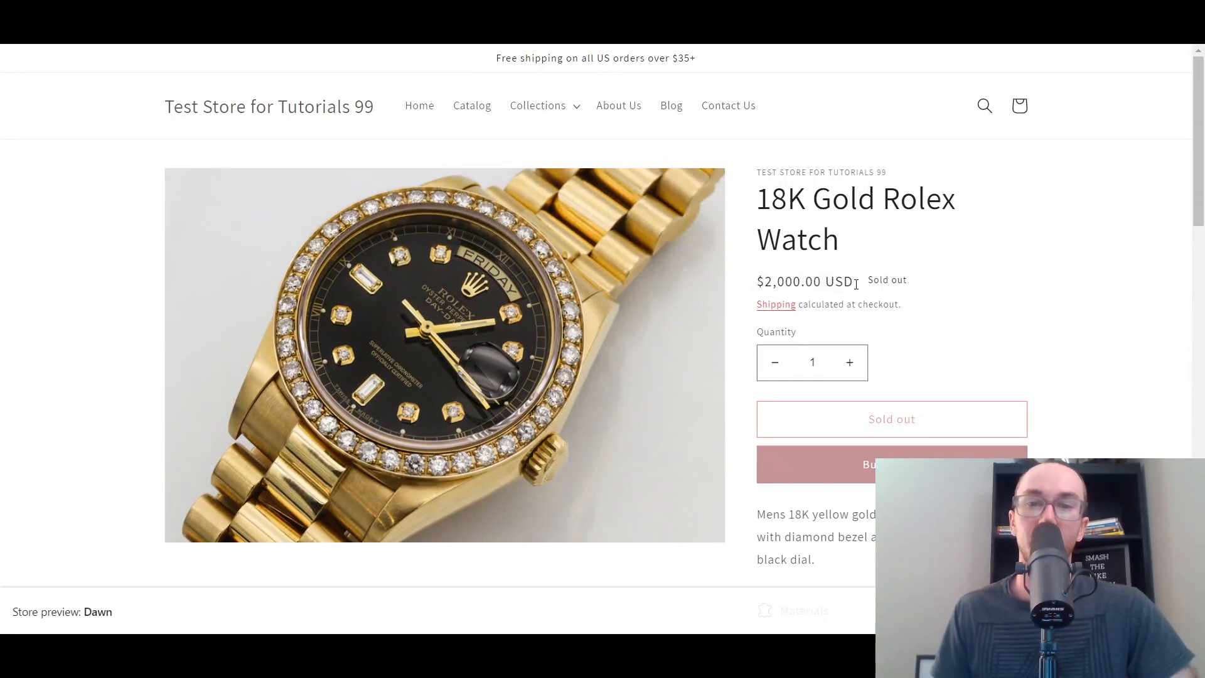
{"action": "scroll", "coordinate": [1178, 237], "scroll_direction": "down", "scroll_amount": 4}
{"action": "scroll", "coordinate": [1184, 150], "scroll_direction": "up", "scroll_amount": 4}
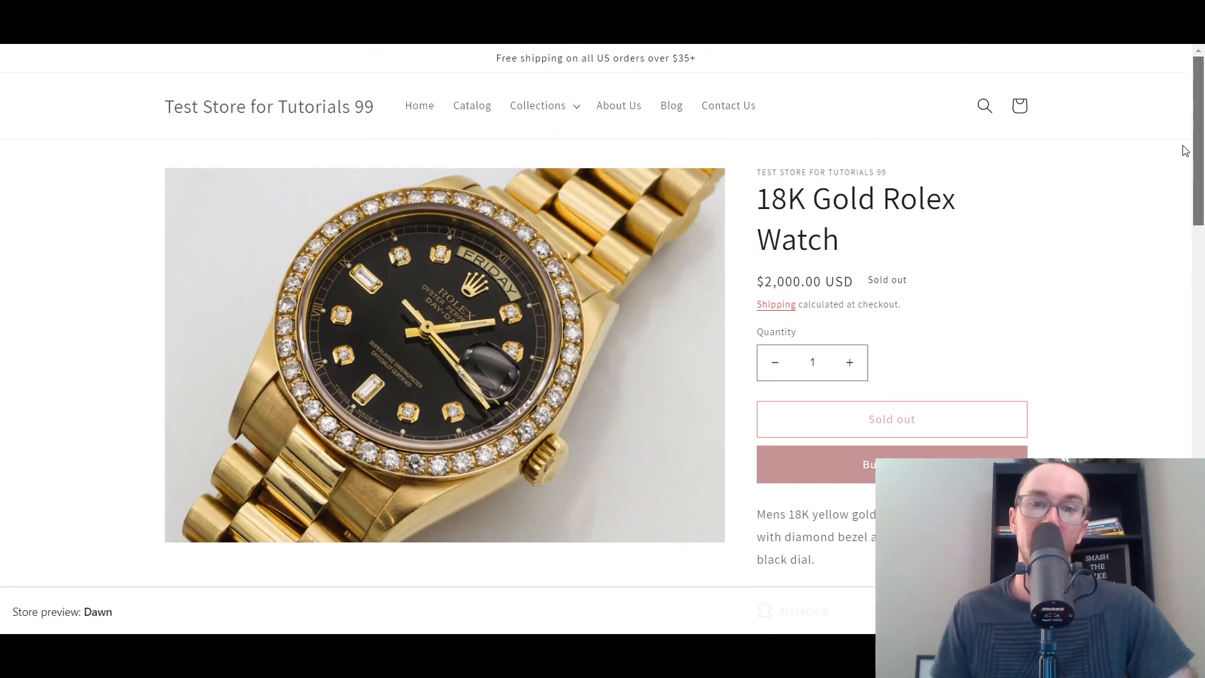
{"action": "scroll", "coordinate": [1186, 151], "scroll_direction": "down", "scroll_amount": 2}
{"action": "scroll", "coordinate": [1177, 196], "scroll_direction": "up", "scroll_amount": 2}
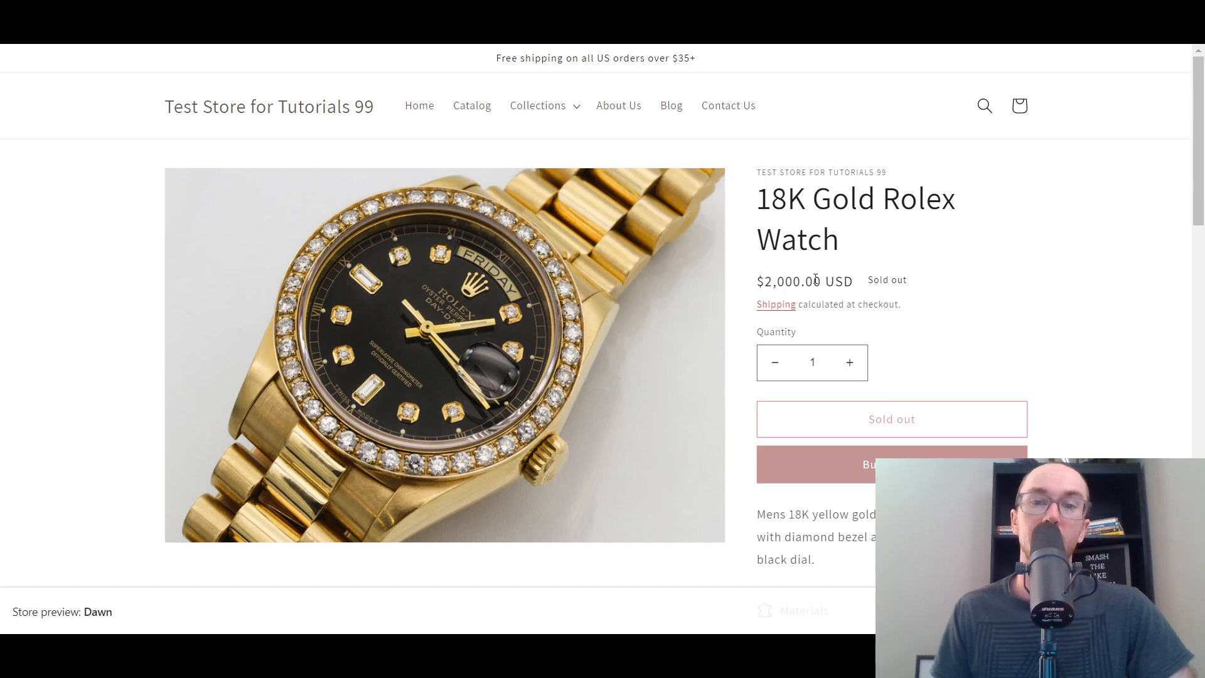
Step: Return to the product's admin page, set the compare-at price to $5,000.00 and save the change
{"action": "key", "text": "ctrl+shift+Tab"}
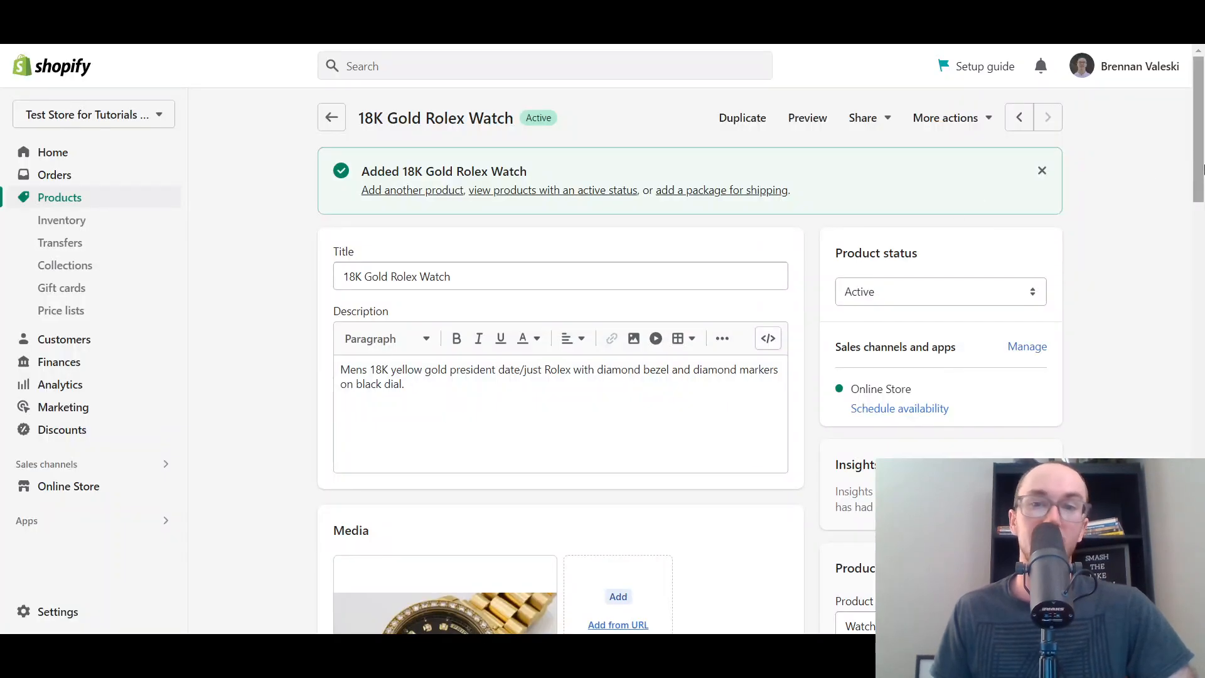
{"action": "scroll", "coordinate": [1173, 176], "scroll_direction": "down", "scroll_amount": 8}
{"action": "scroll", "coordinate": [1168, 307], "scroll_direction": "down", "scroll_amount": 2}
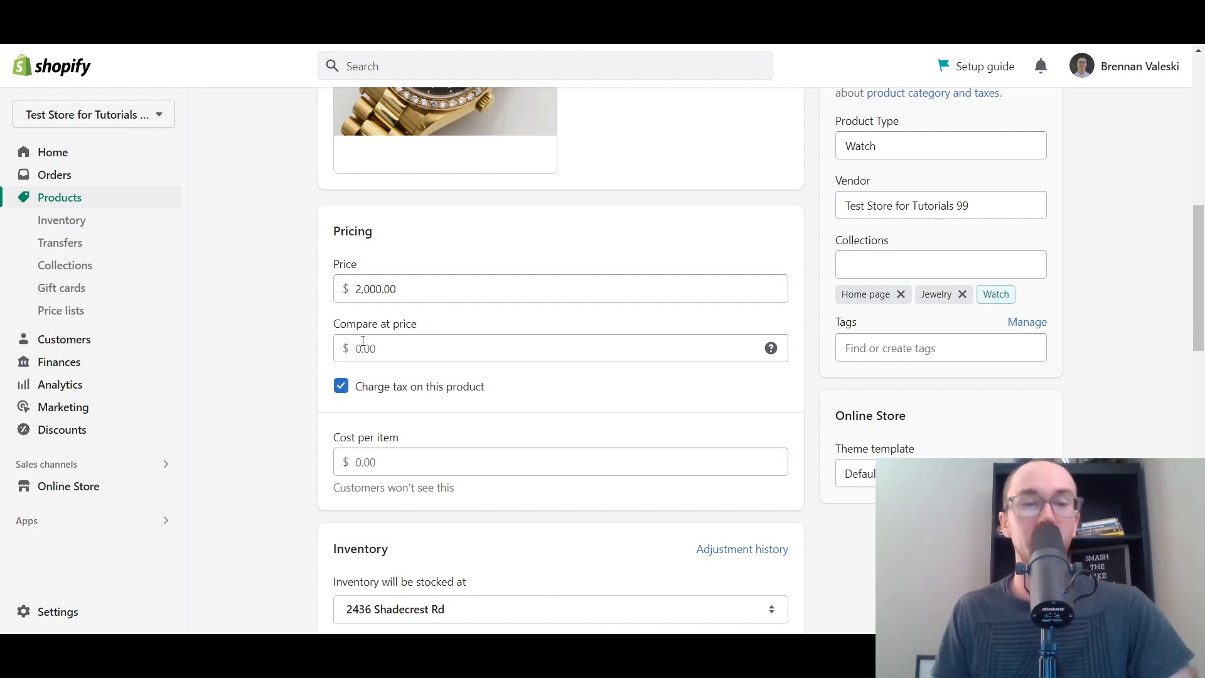
{"action": "left_click", "coordinate": [377, 349]}
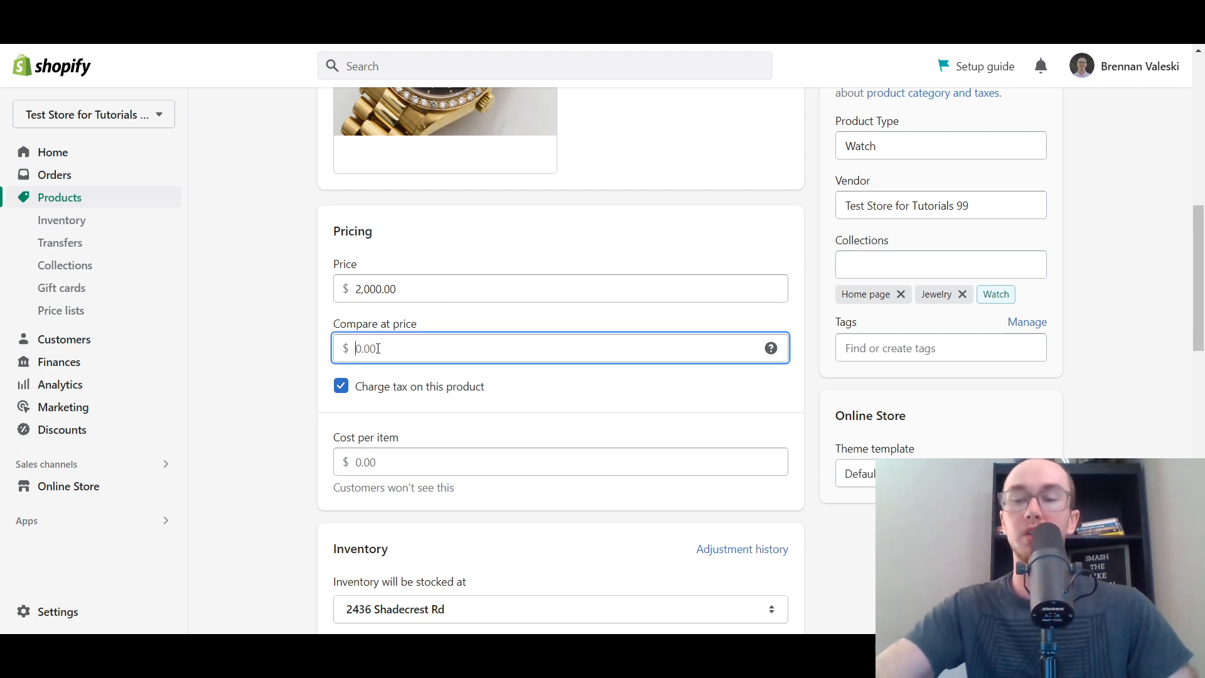
{"action": "type", "text": "5,0"}
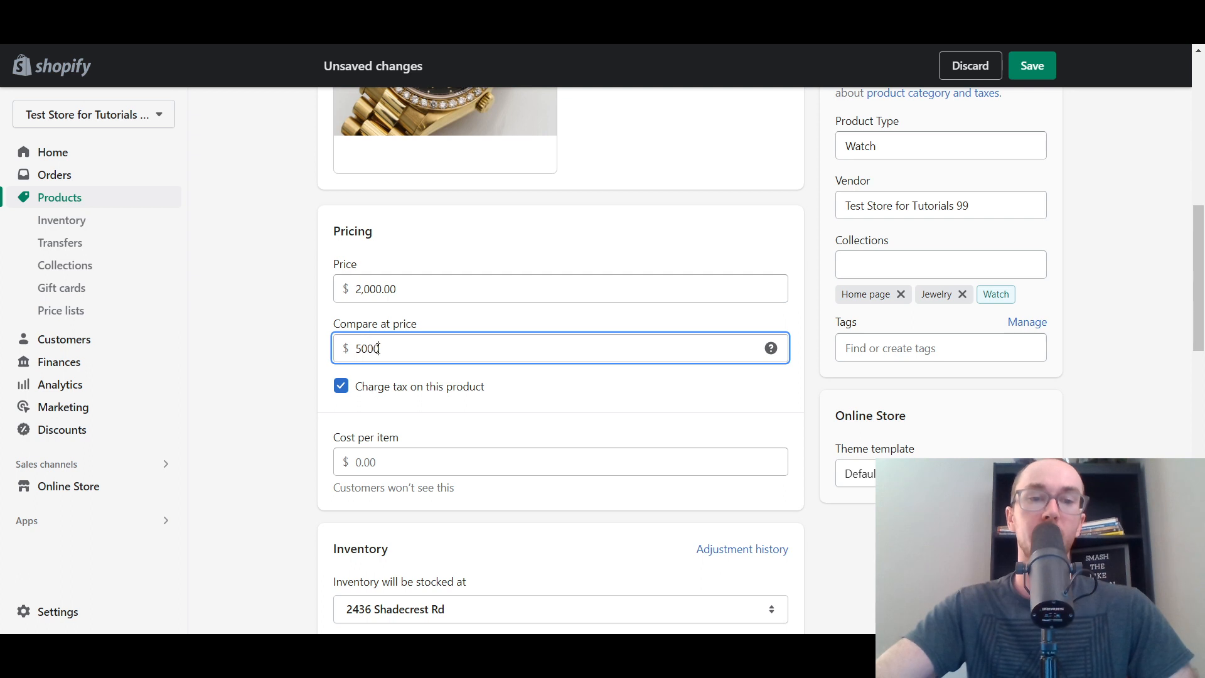
{"action": "type", "text": "00"}
{"action": "left_click", "coordinate": [429, 323]}
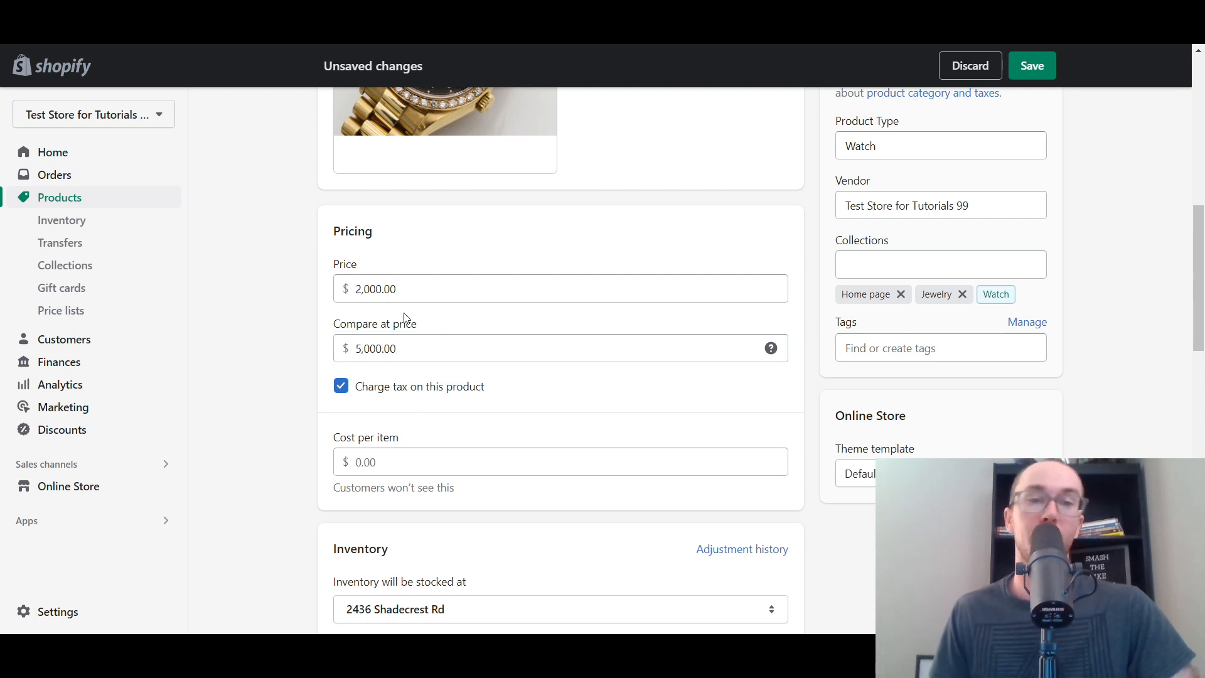
{"action": "left_click", "coordinate": [1035, 69]}
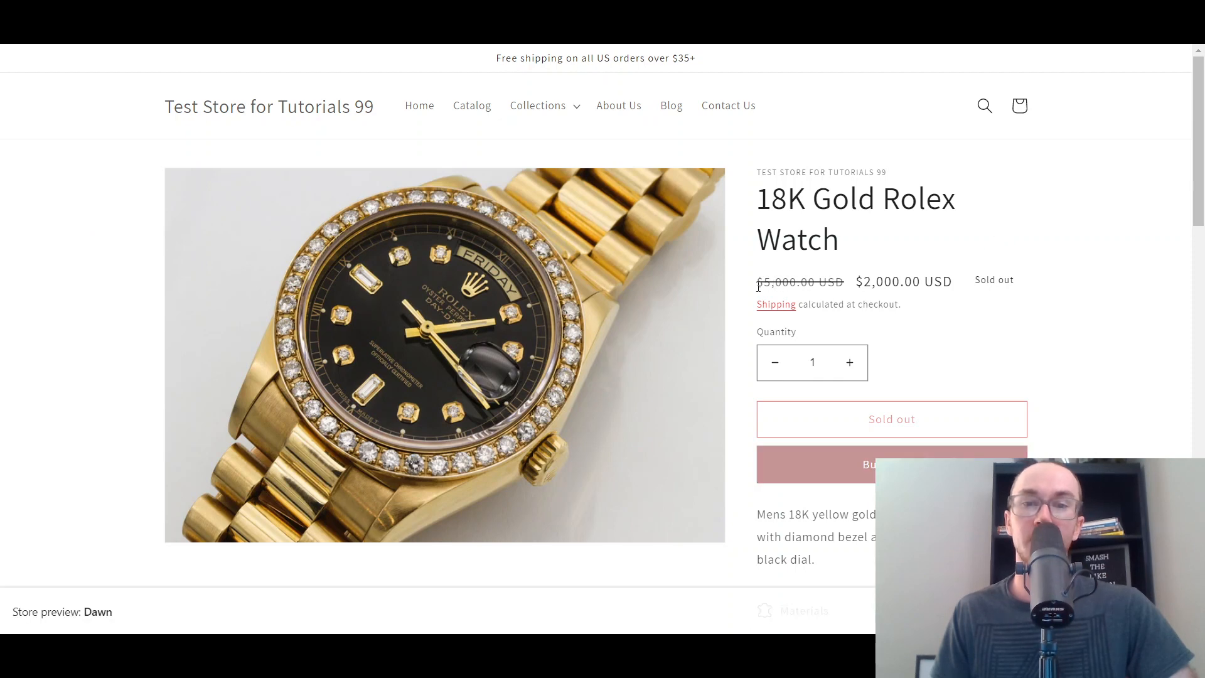
Step: Examine how the compare-at price and the selling price are displayed together in the store preview
{"action": "left_click_drag", "start_coordinate": [758, 285], "coordinate": [856, 288]}
{"action": "left_click", "coordinate": [811, 285]}
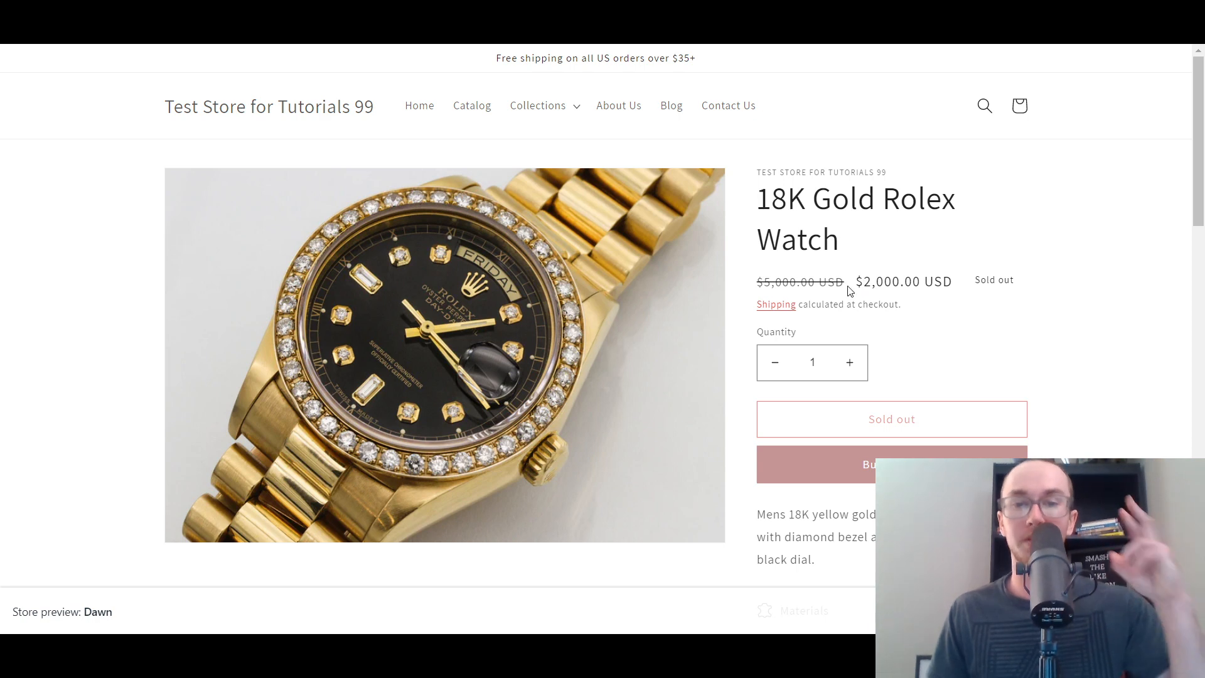
{"action": "left_click_drag", "start_coordinate": [860, 284], "coordinate": [952, 284]}
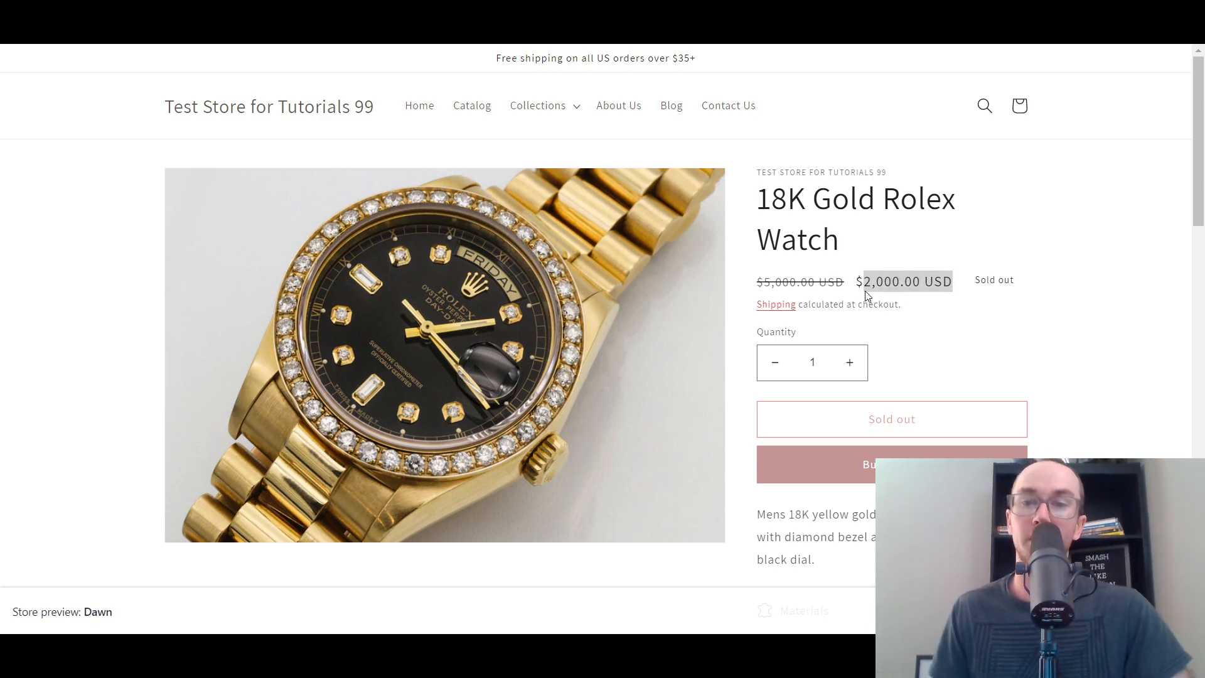
{"action": "left_click", "coordinate": [869, 290]}
{"action": "left_click_drag", "start_coordinate": [869, 289], "coordinate": [917, 286]}
{"action": "left_click", "coordinate": [805, 280]}
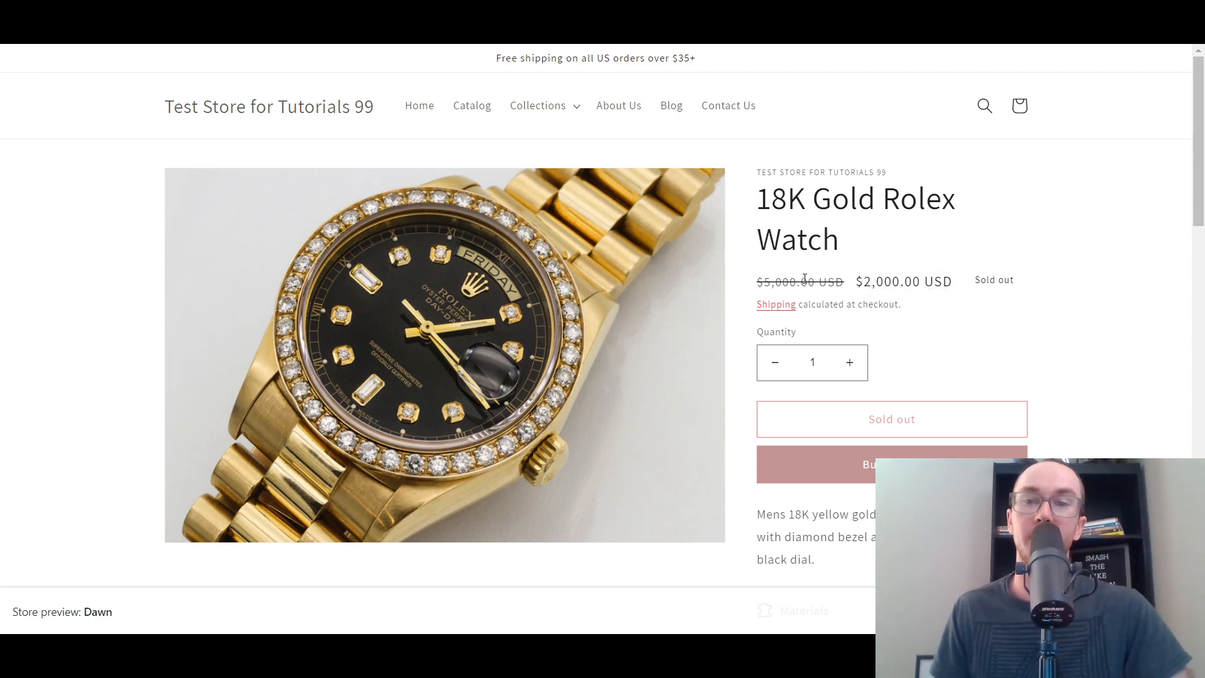
{"action": "left_click_drag", "start_coordinate": [763, 281], "coordinate": [822, 284]}
{"action": "left_click", "coordinate": [863, 288]}
{"action": "left_click", "coordinate": [849, 285]}
{"action": "left_click", "coordinate": [825, 285]}
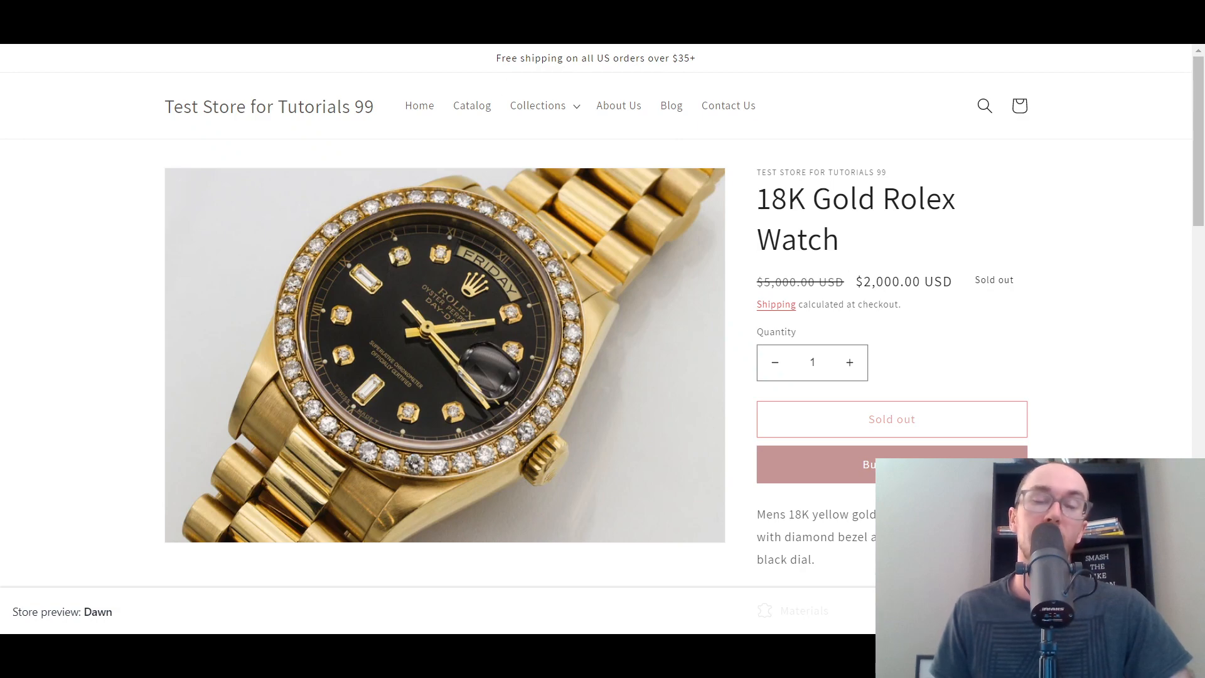
Step: Return to the watch product's admin page and examine its pricing, tax and product organization settings
{"action": "key", "text": "ctrl+shift+Tab"}
{"action": "scroll", "coordinate": [244, 334], "scroll_direction": "down", "scroll_amount": 10}
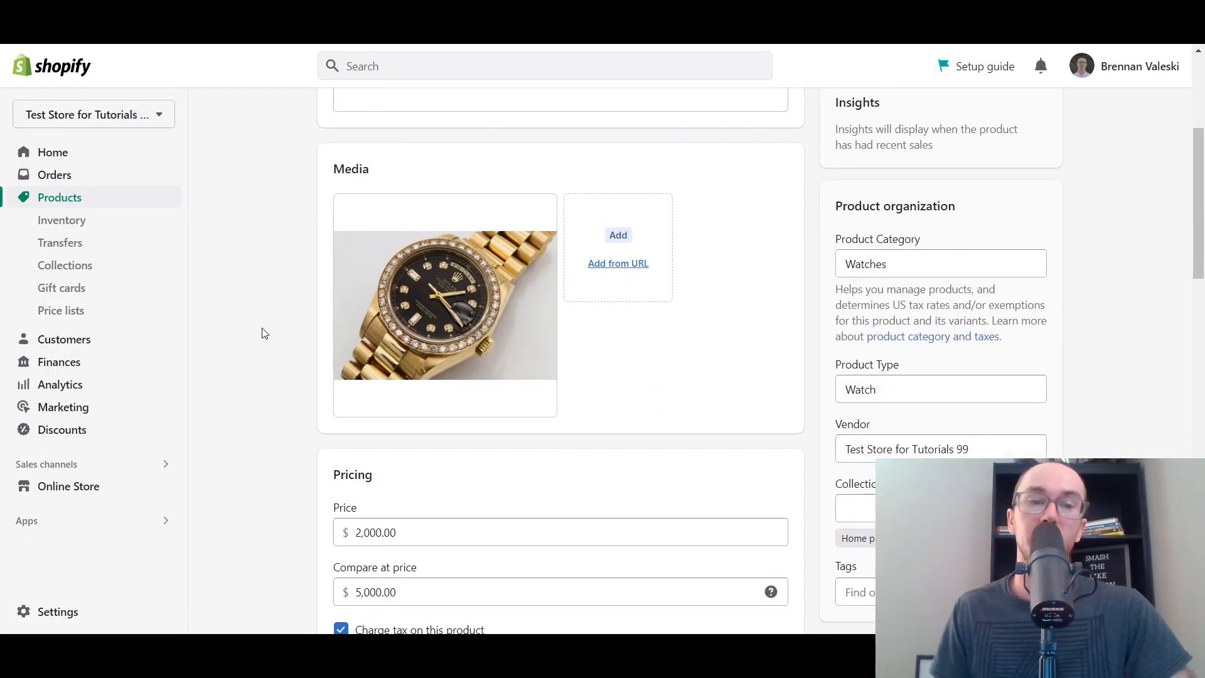
{"action": "scroll", "coordinate": [263, 409], "scroll_direction": "up", "scroll_amount": 1}
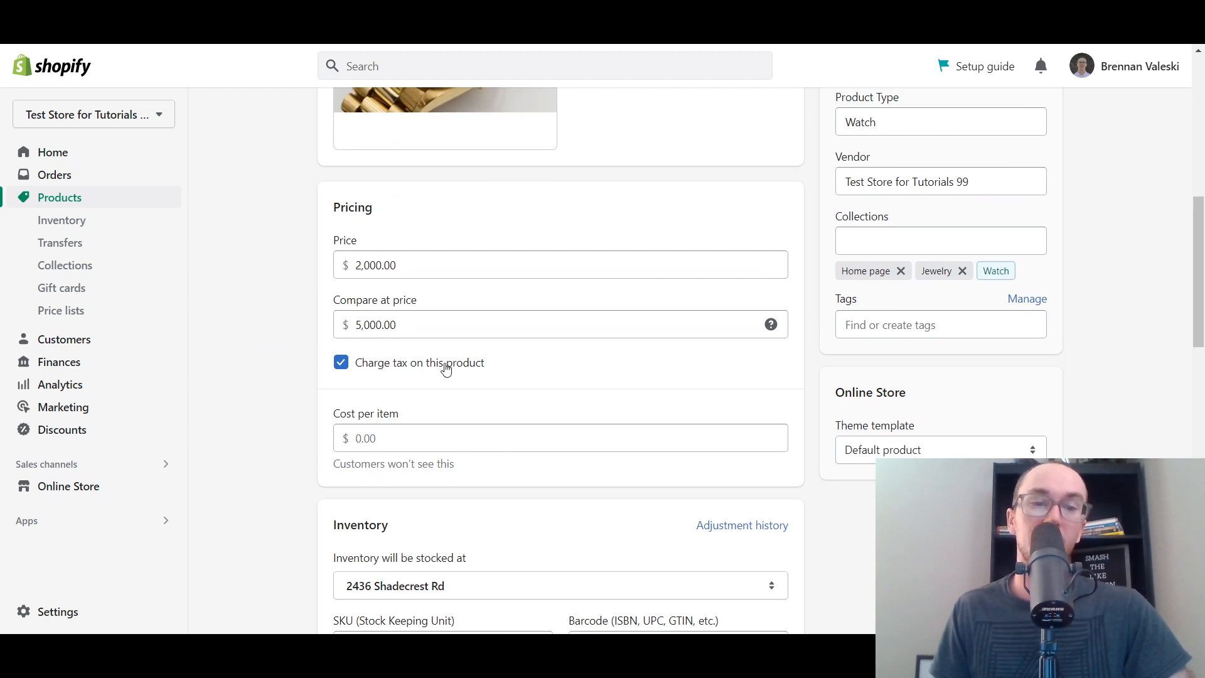
{"action": "scroll", "coordinate": [901, 315], "scroll_direction": "up", "scroll_amount": 1}
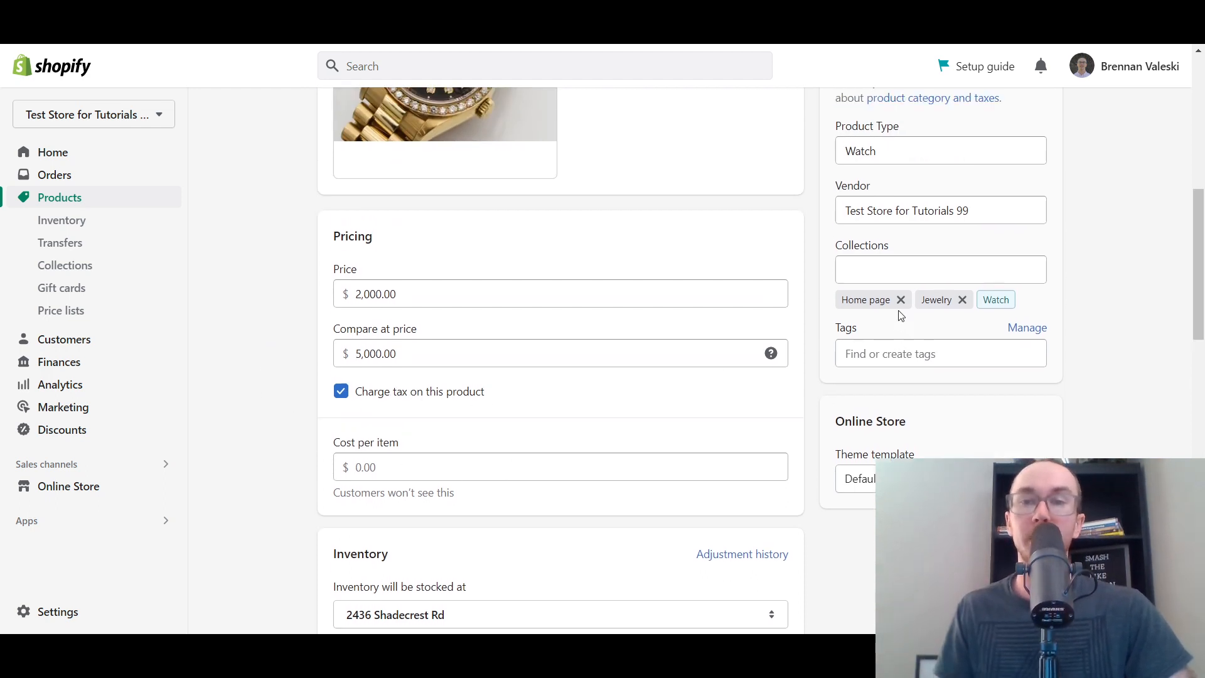
{"action": "scroll", "coordinate": [901, 315], "scroll_direction": "up", "scroll_amount": 1}
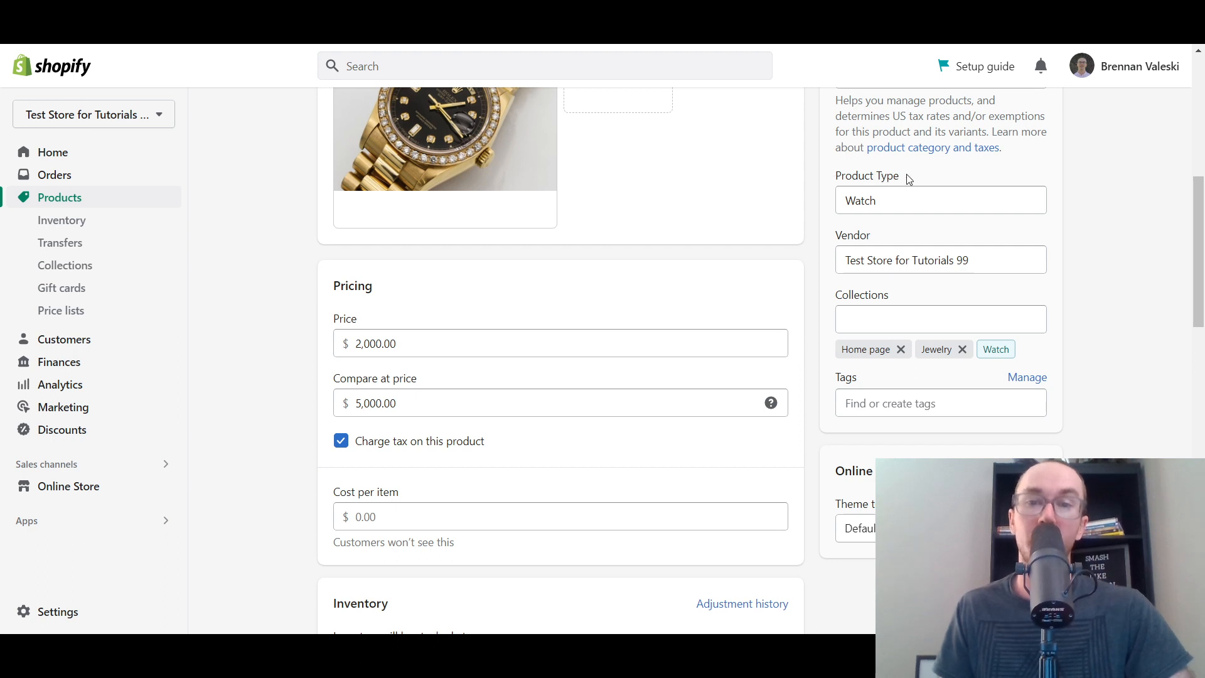
{"action": "scroll", "coordinate": [908, 179], "scroll_direction": "up", "scroll_amount": 2}
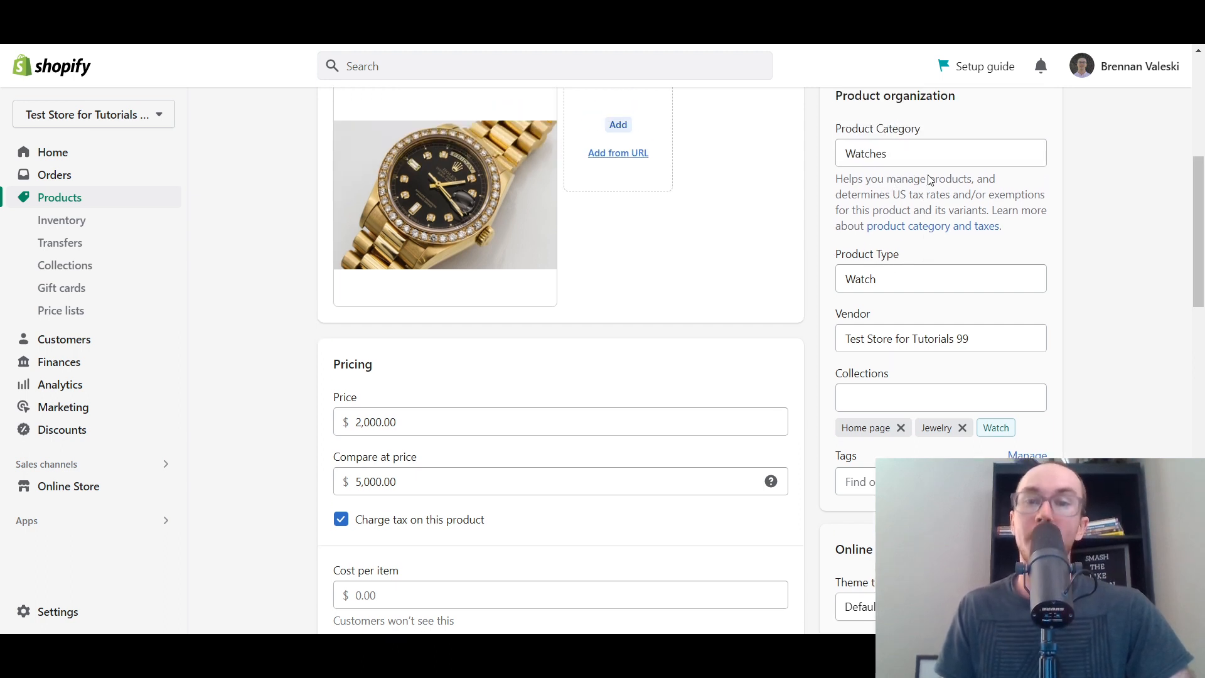
{"action": "scroll", "coordinate": [292, 475], "scroll_direction": "down", "scroll_amount": 2}
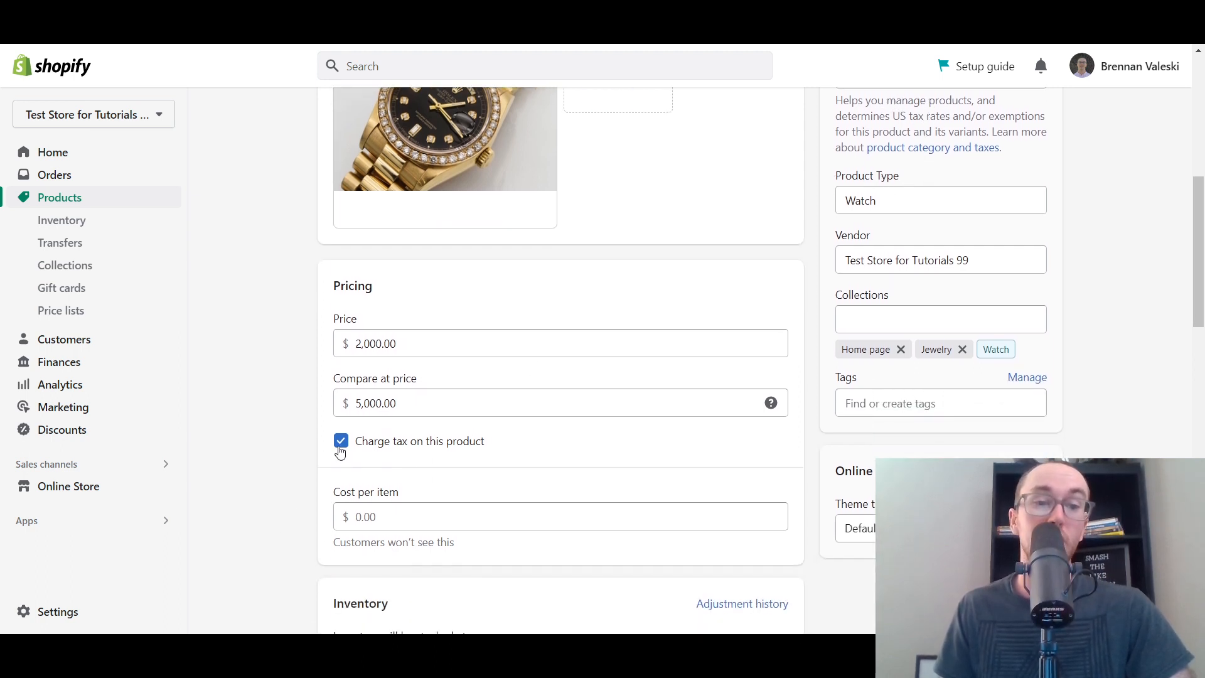
Step: Turn off tax charging for the product and turn it back on
{"action": "left_click", "coordinate": [341, 440]}
{"action": "left_click", "coordinate": [387, 444]}
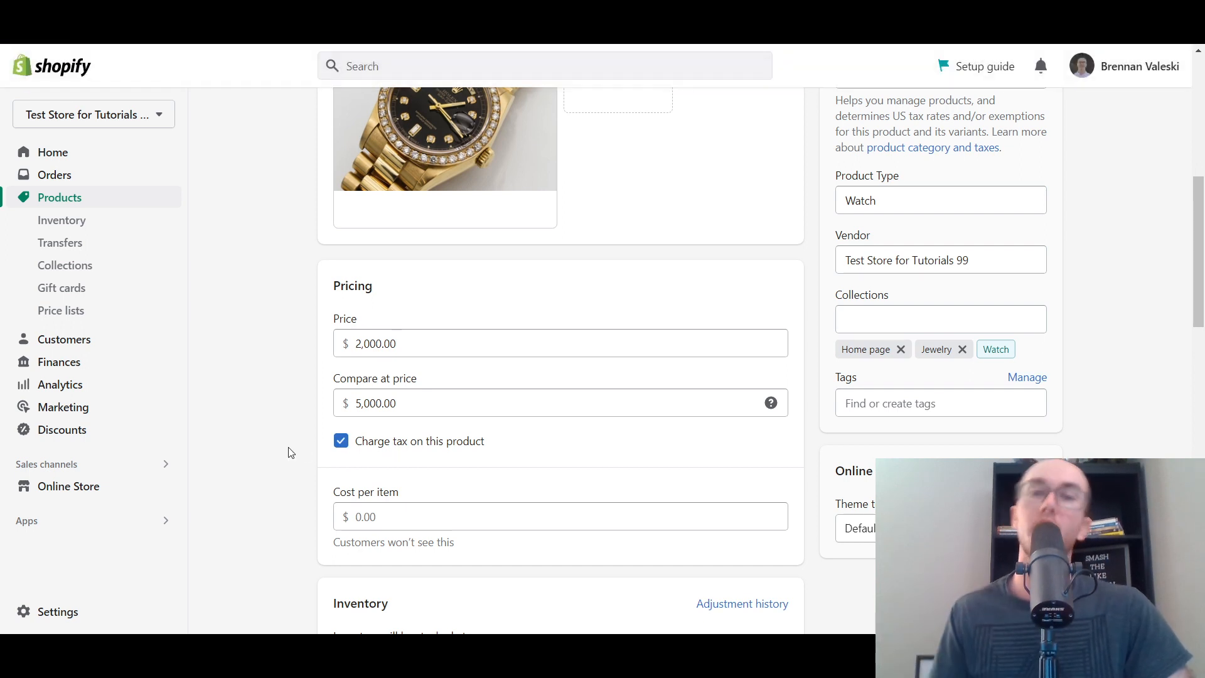
{"action": "left_click", "coordinate": [341, 443]}
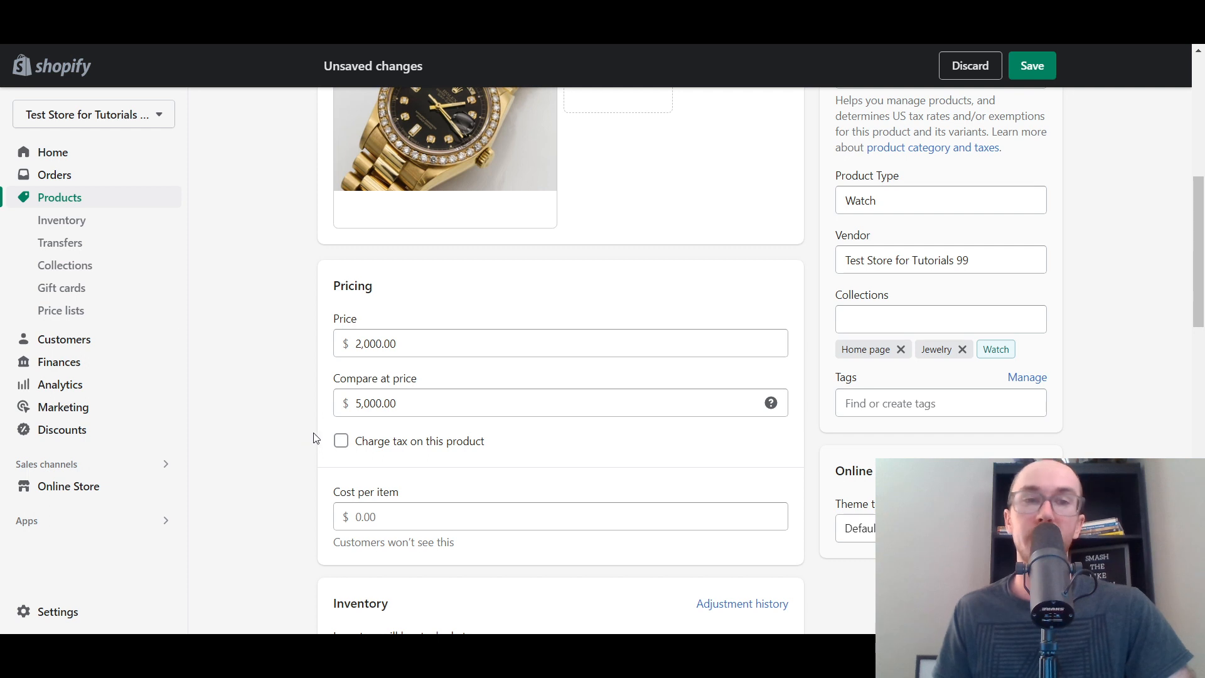
{"action": "left_click", "coordinate": [342, 441]}
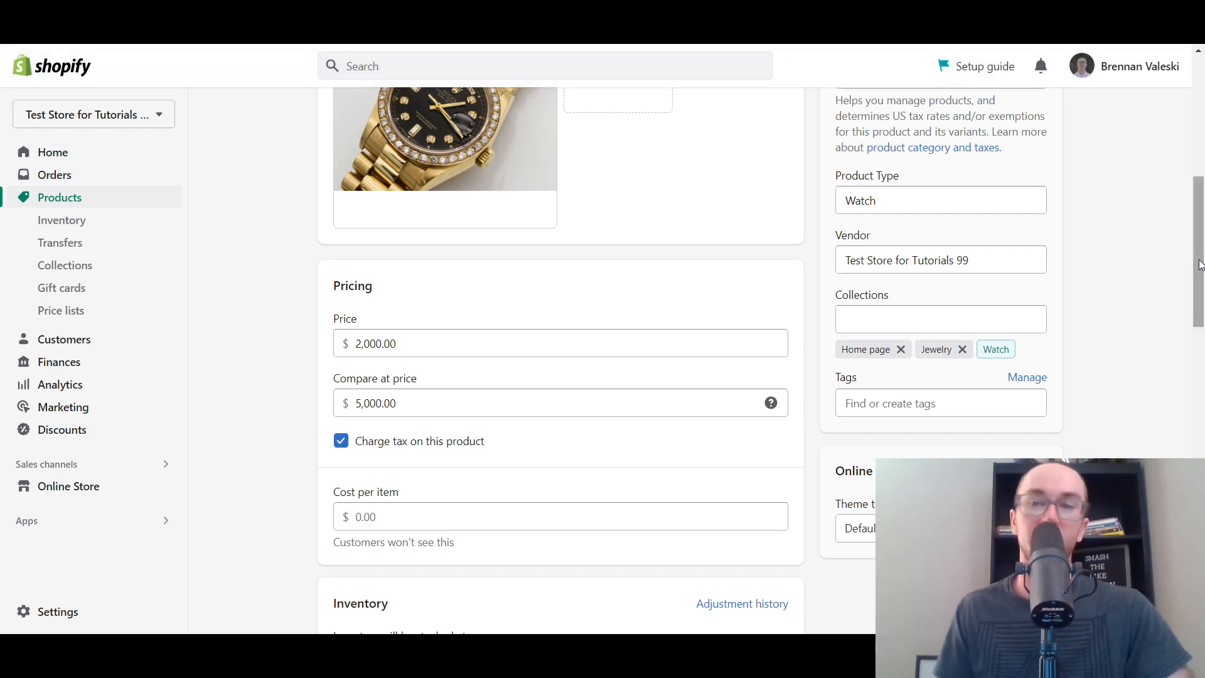
Step: Open the Watch collection assigned to the product and go back to the product's admin page
{"action": "scroll", "coordinate": [1199, 264], "scroll_direction": "down", "scroll_amount": 2}
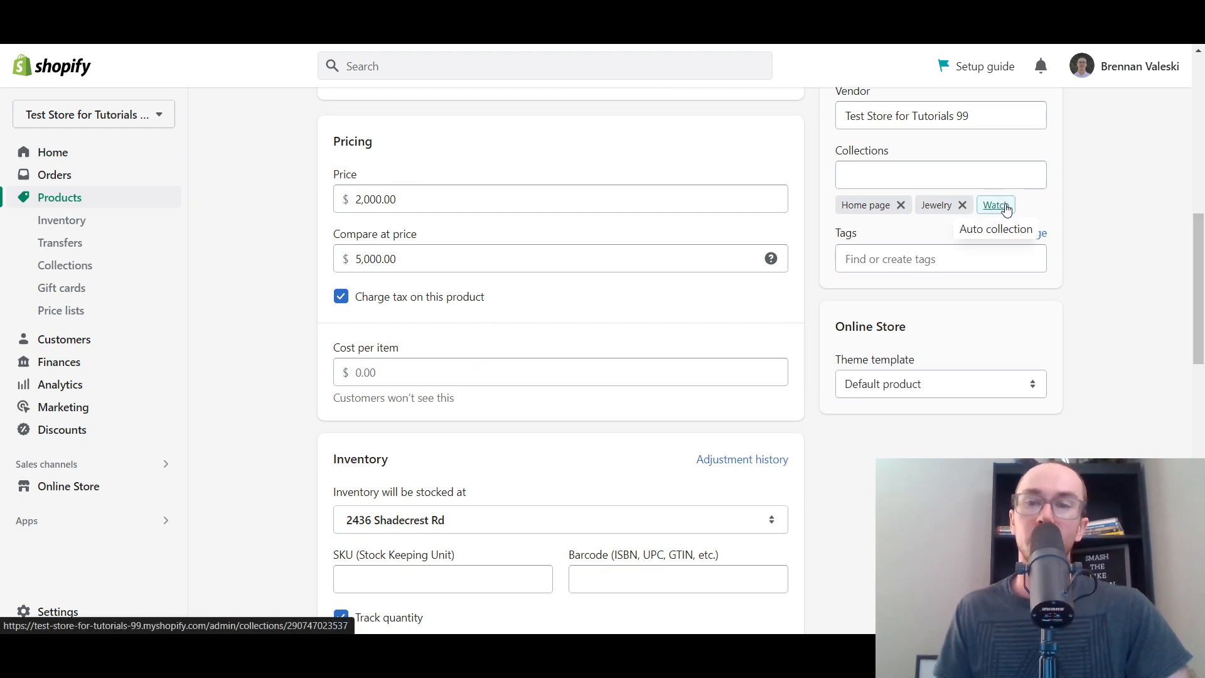
{"action": "left_click", "coordinate": [1004, 207]}
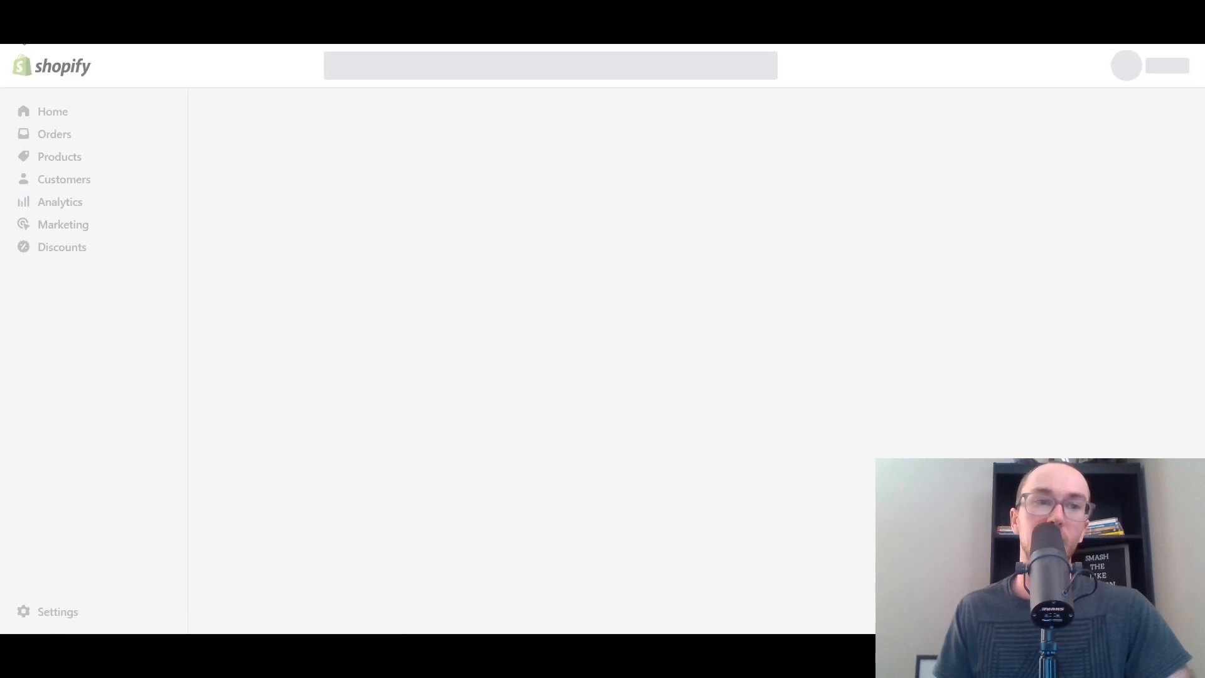
{"action": "left_click", "coordinate": [21, 33]}
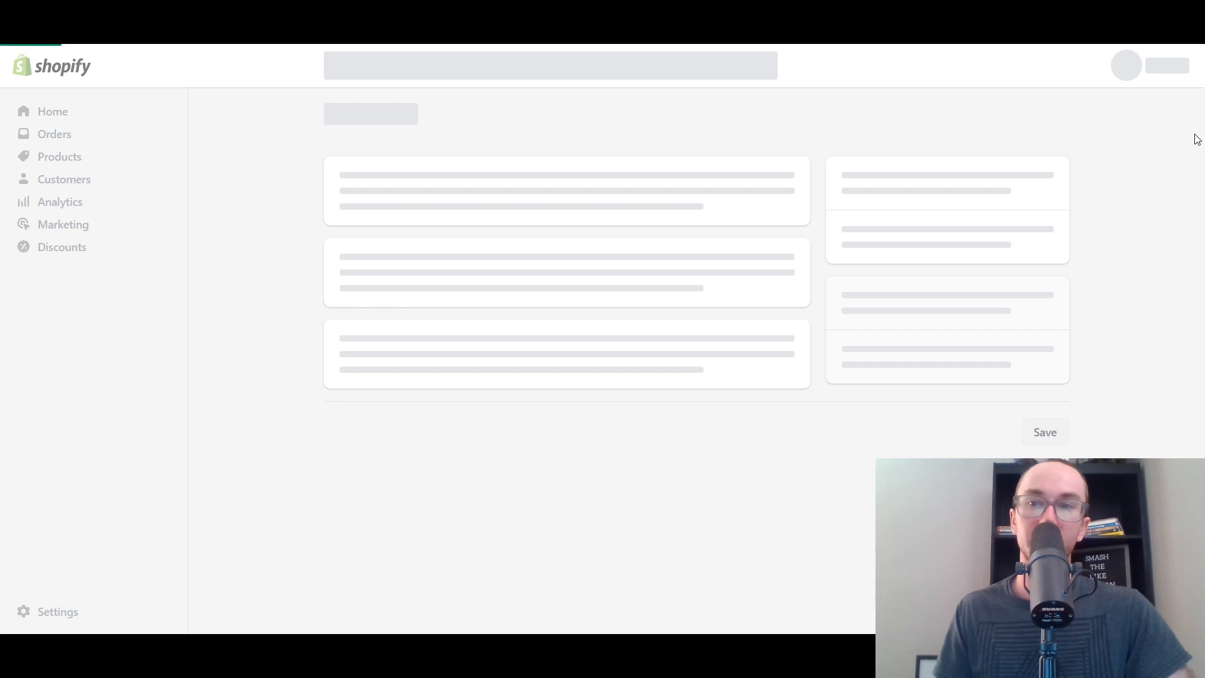
Step: Set the product's cost per item to $1,500.00, check the resulting margin and profit, and save the change
{"action": "left_click_drag", "start_coordinate": [1200, 134], "coordinate": [1196, 284]}
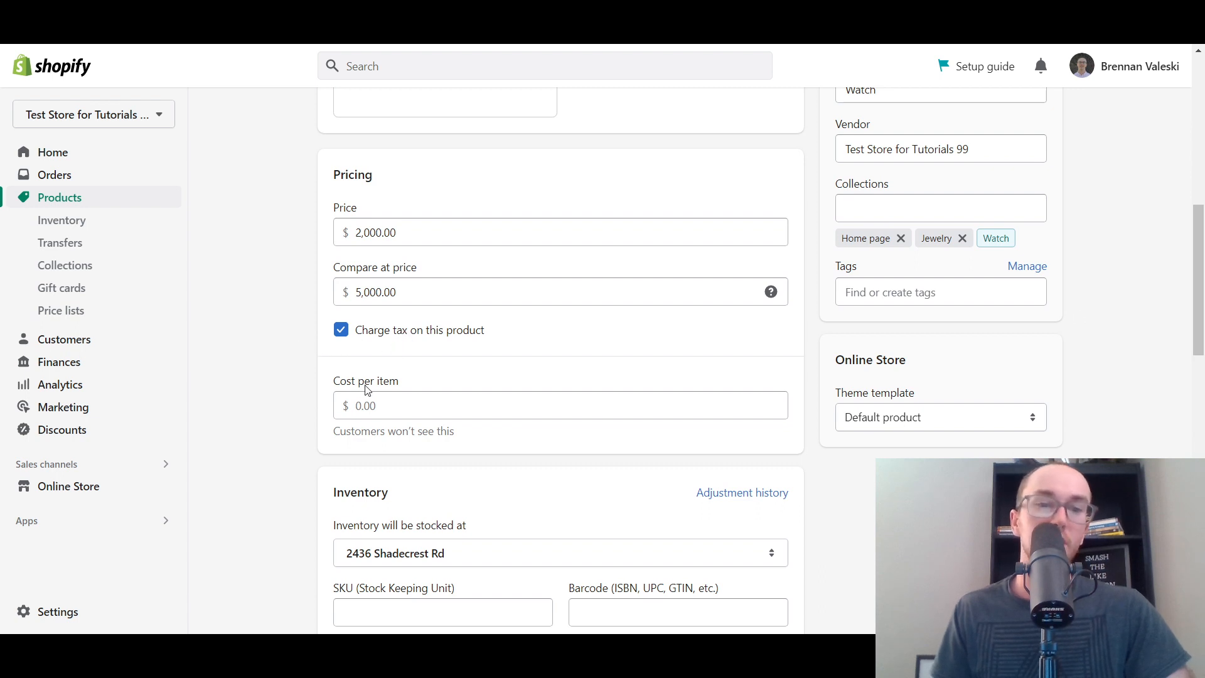
{"action": "scroll", "coordinate": [294, 374], "scroll_direction": "down", "scroll_amount": 1}
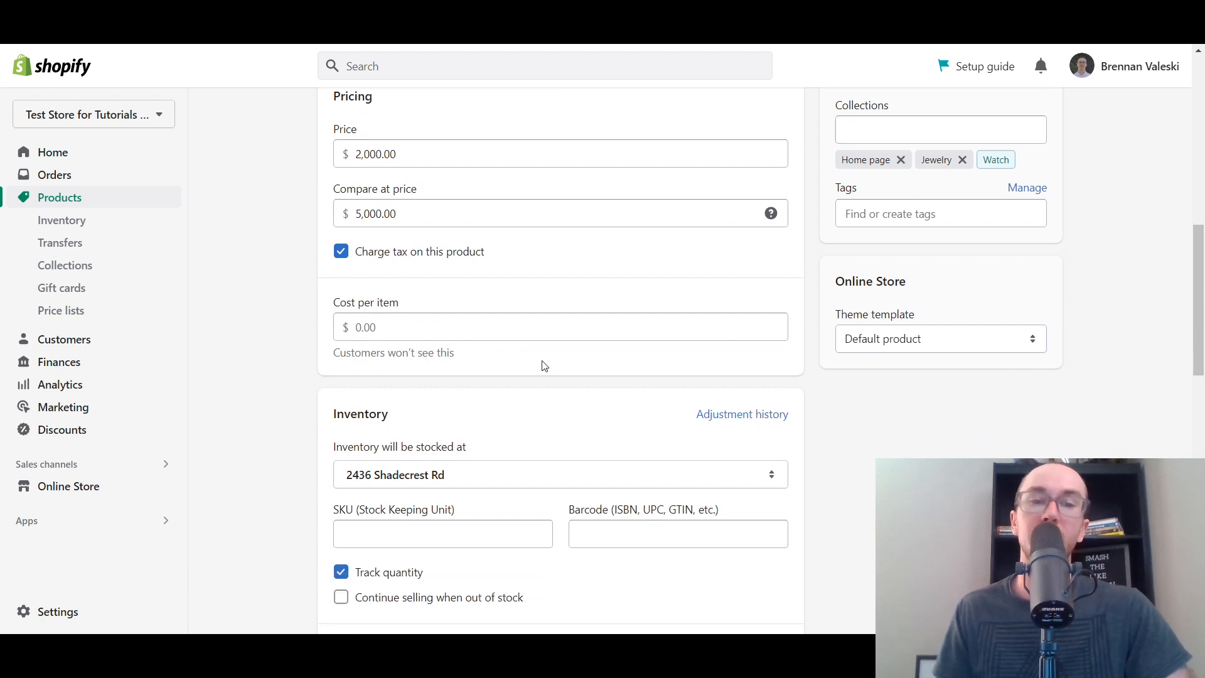
{"action": "left_click_drag", "start_coordinate": [1198, 302], "coordinate": [1200, 245]}
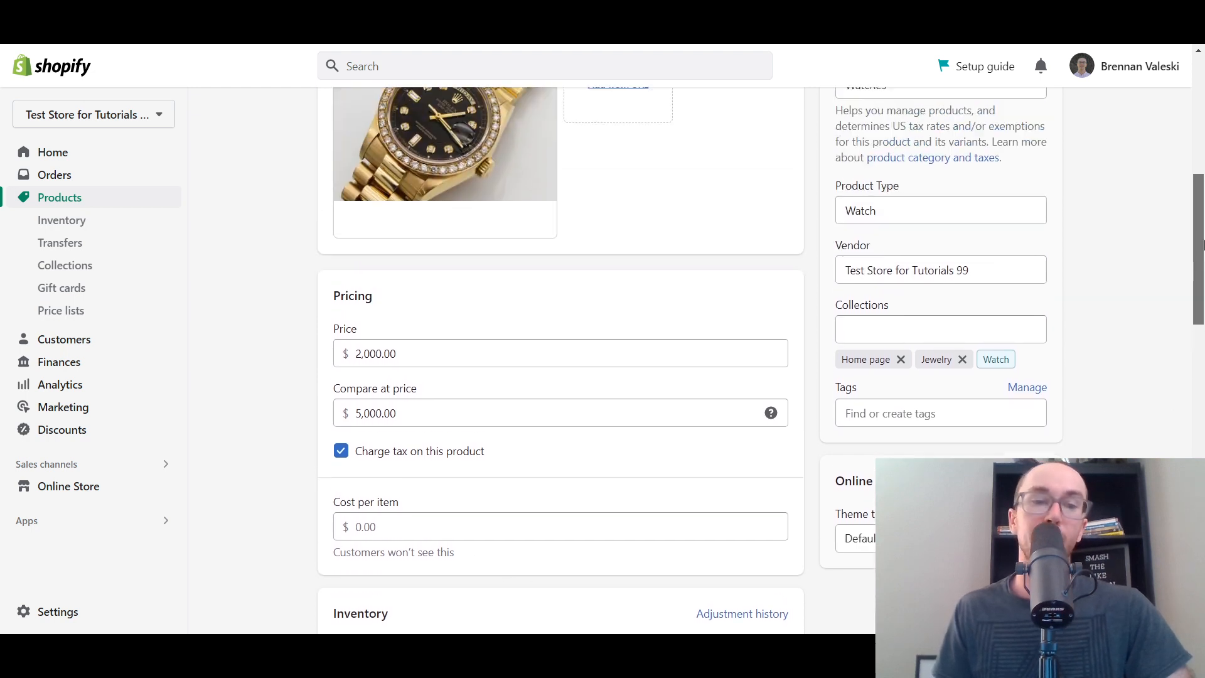
{"action": "scroll", "coordinate": [766, 370], "scroll_direction": "down", "scroll_amount": 1}
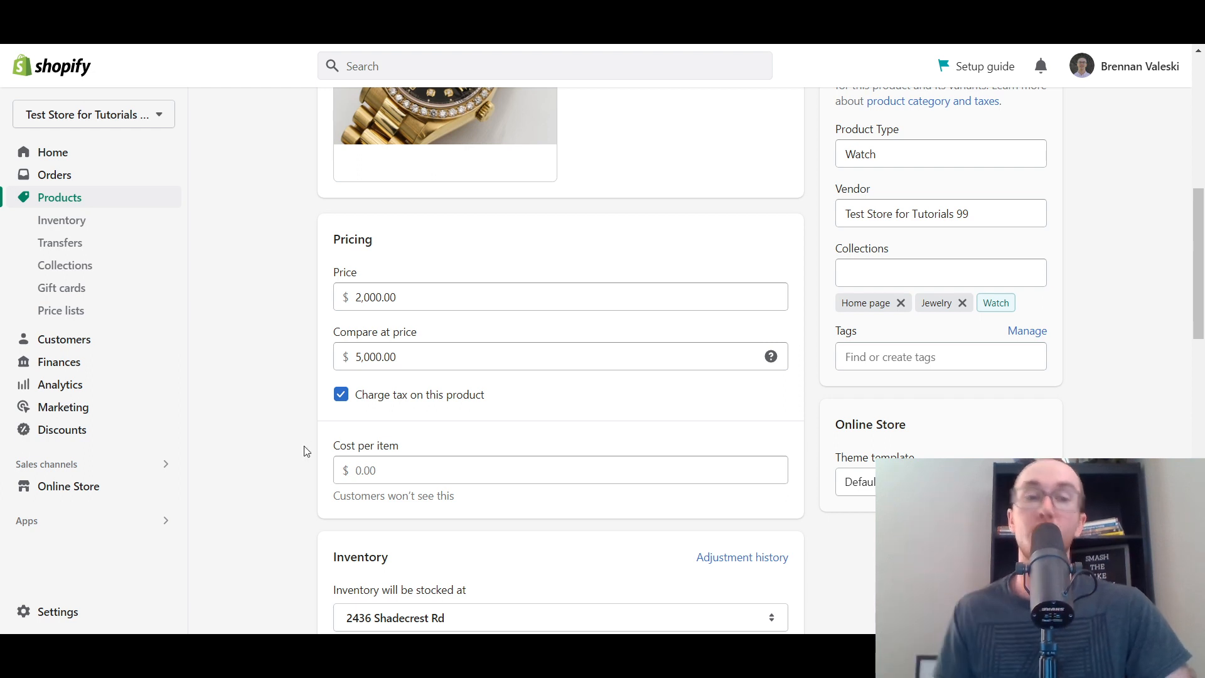
{"action": "left_click", "coordinate": [381, 467]}
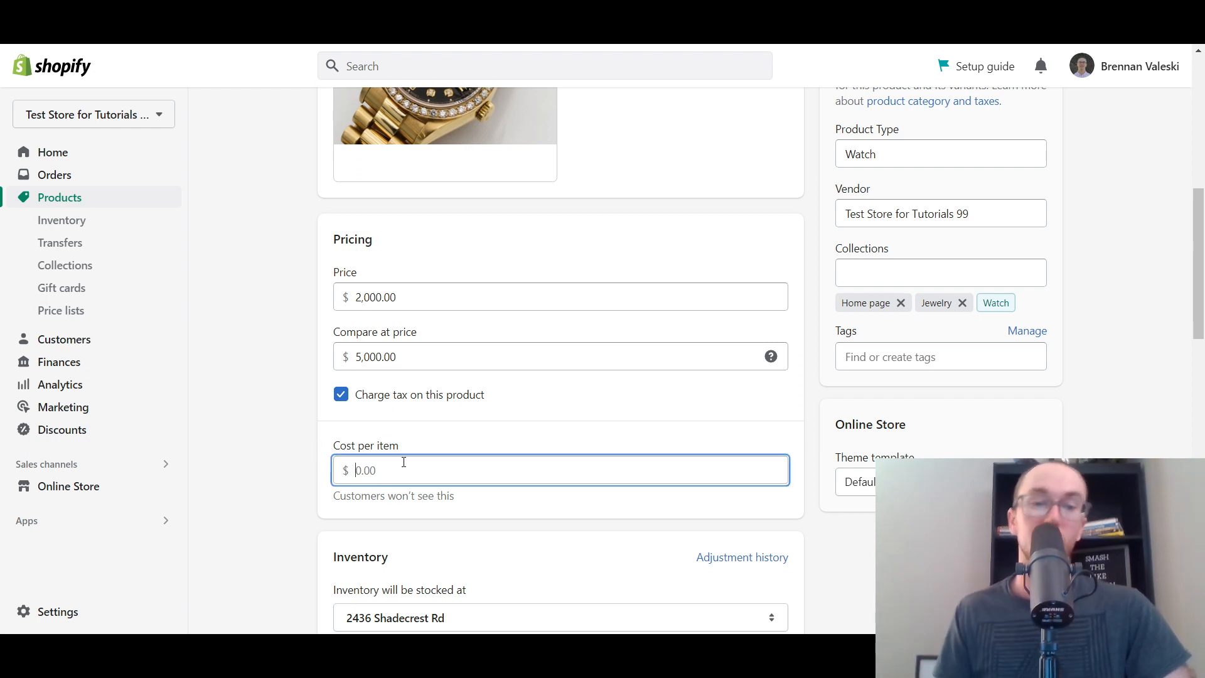
{"action": "type", "text": "1500"}
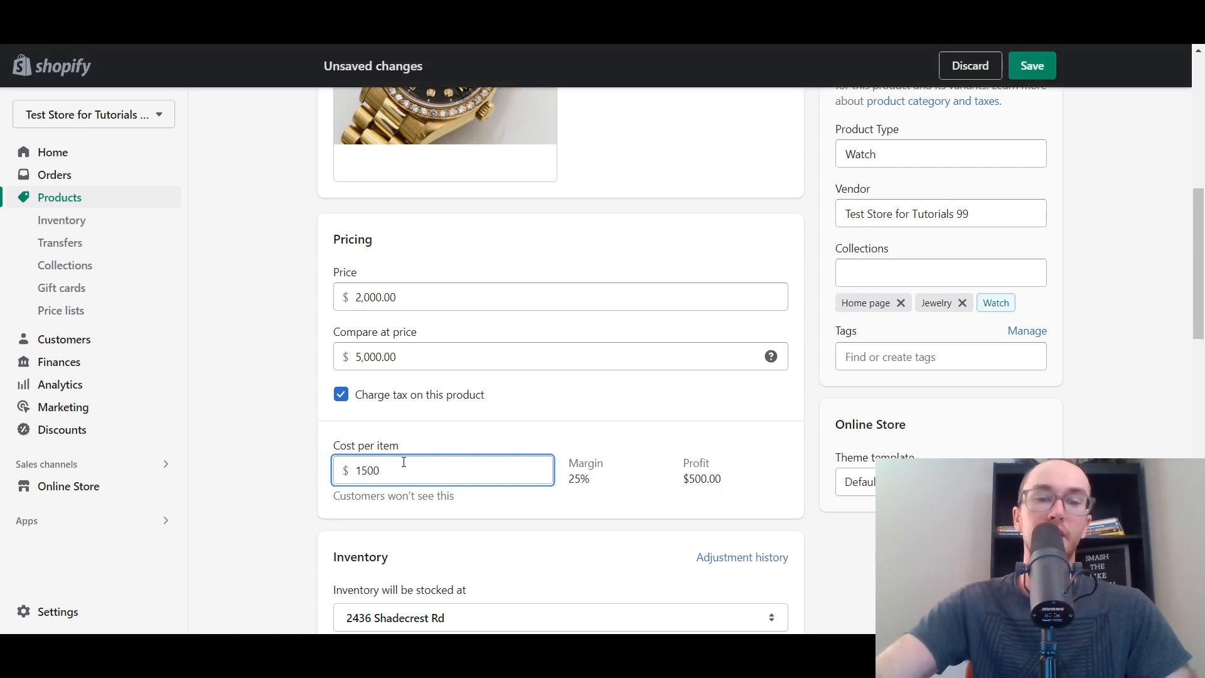
{"action": "left_click", "coordinate": [688, 458]}
{"action": "left_click_drag", "start_coordinate": [567, 481], "coordinate": [591, 485]}
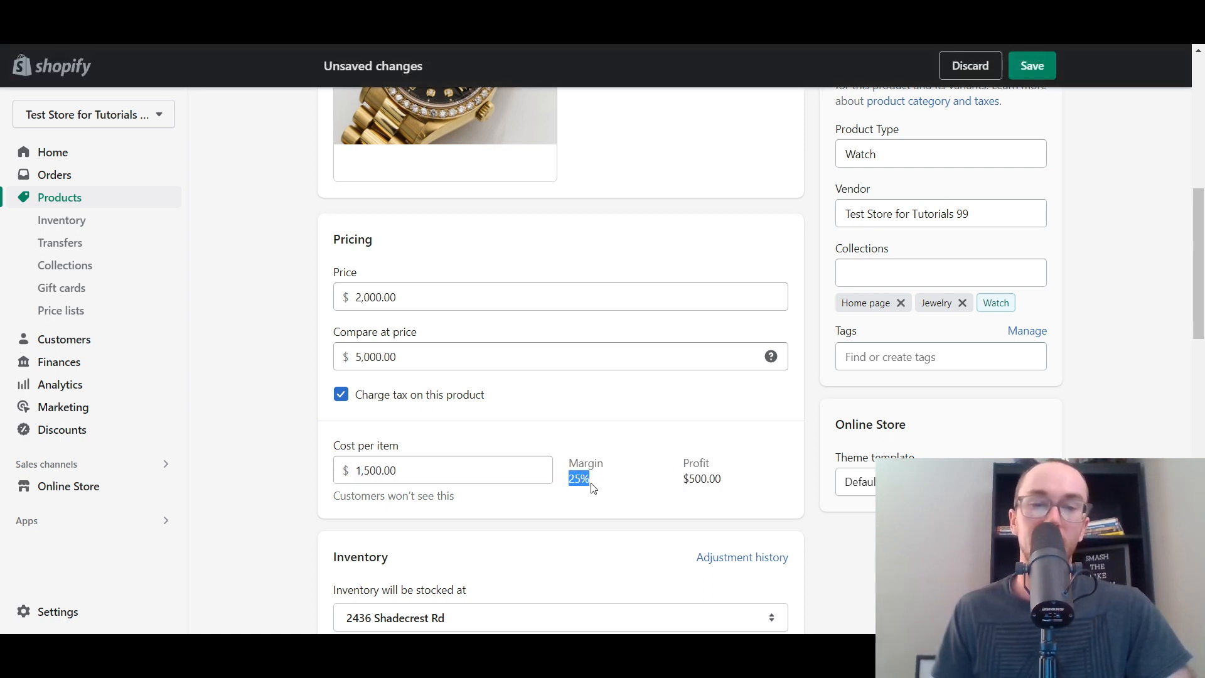
{"action": "left_click", "coordinate": [611, 488]}
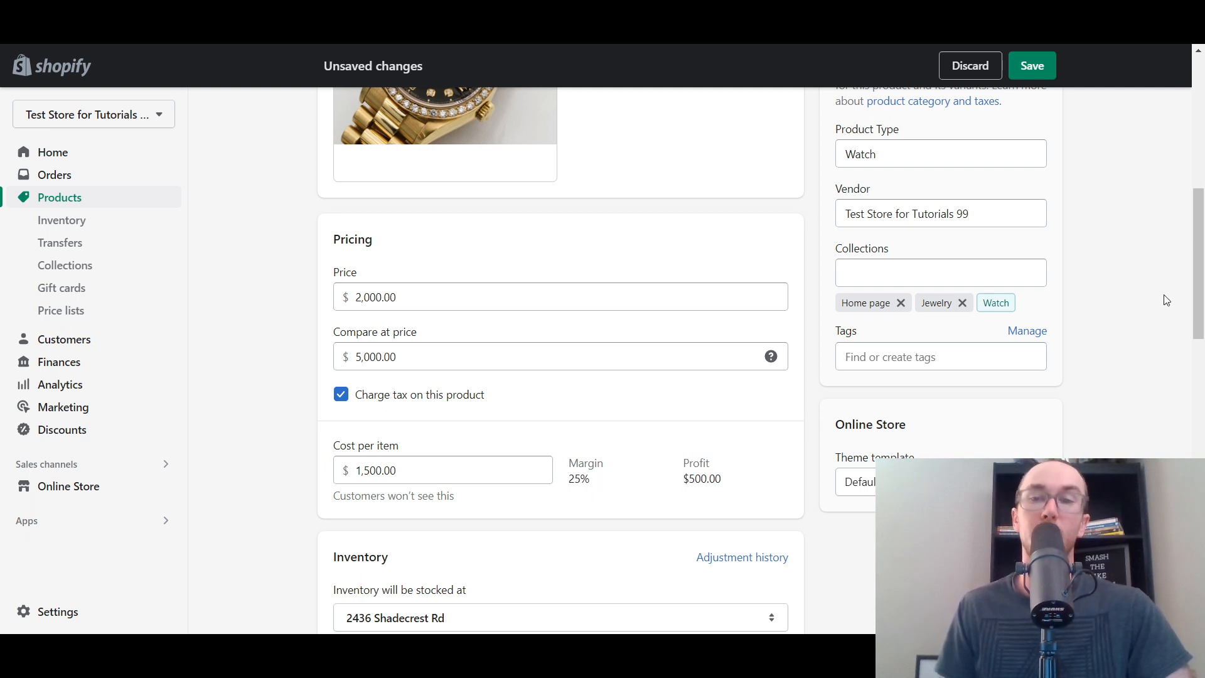
{"action": "scroll", "coordinate": [1166, 300], "scroll_direction": "down", "scroll_amount": 1}
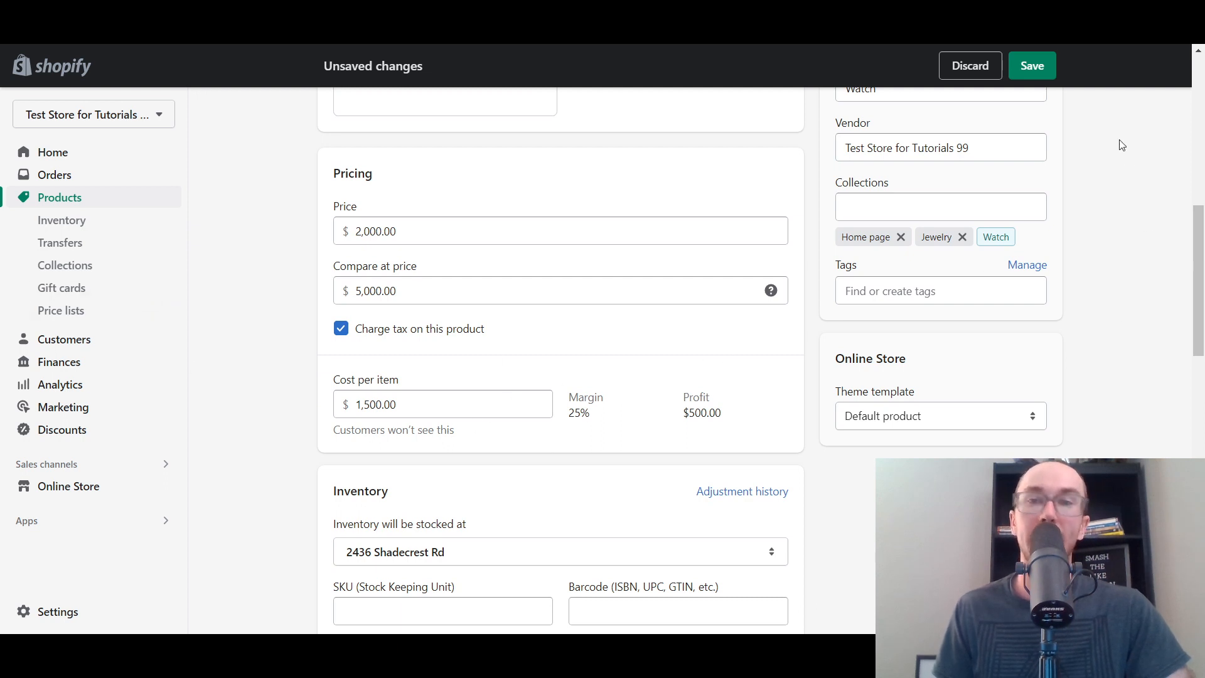
{"action": "left_click", "coordinate": [1032, 66]}
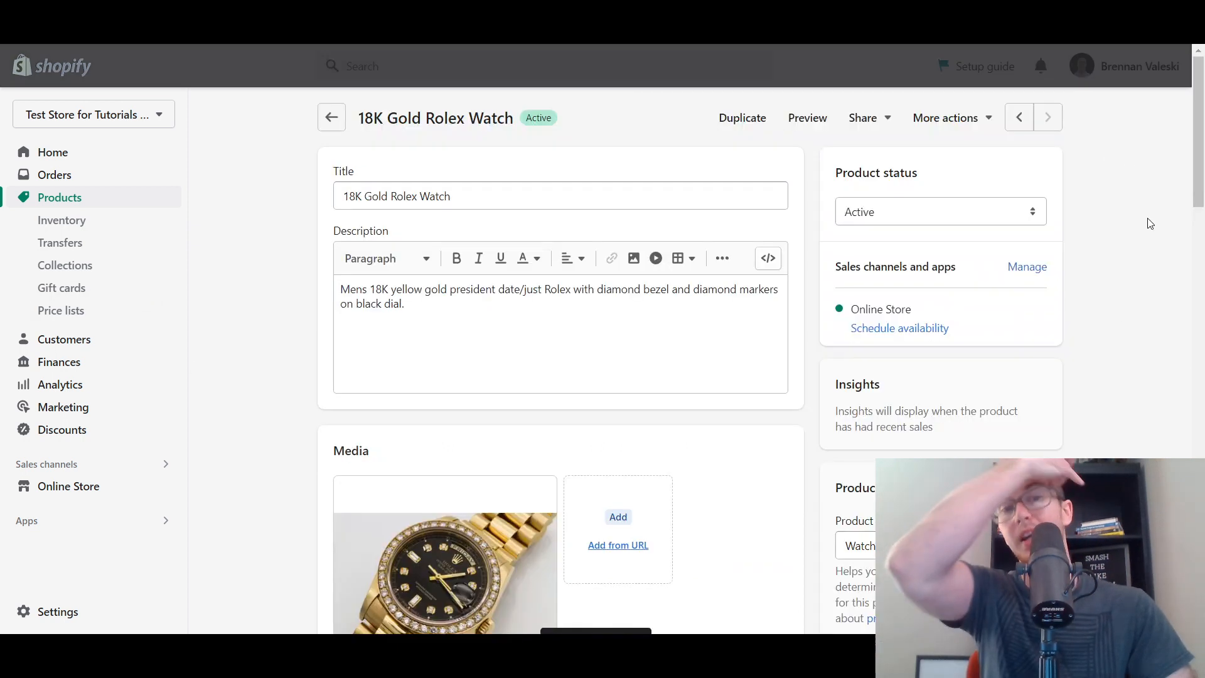
Step: Examine the product's inventory settings and the locations available for stocking it, keeping the current location
{"action": "left_click_drag", "start_coordinate": [1201, 170], "coordinate": [1197, 237]}
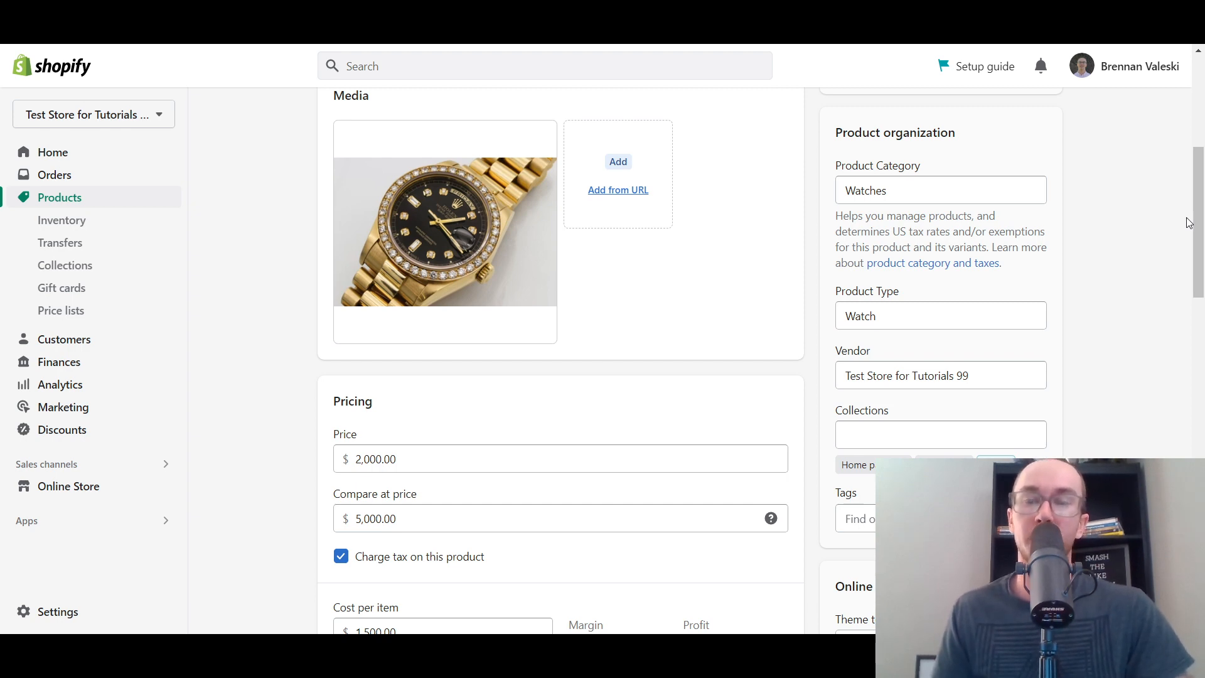
{"action": "left_click_drag", "start_coordinate": [1196, 223], "coordinate": [1200, 298]}
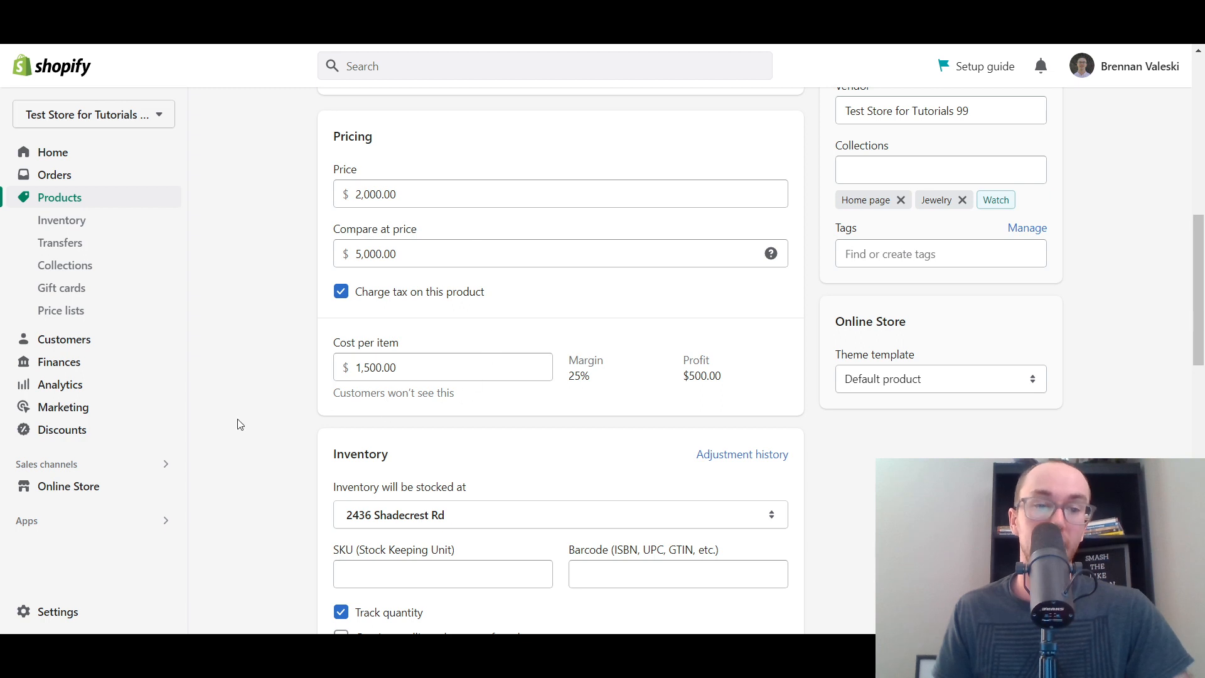
{"action": "scroll", "coordinate": [281, 414], "scroll_direction": "down", "scroll_amount": 3}
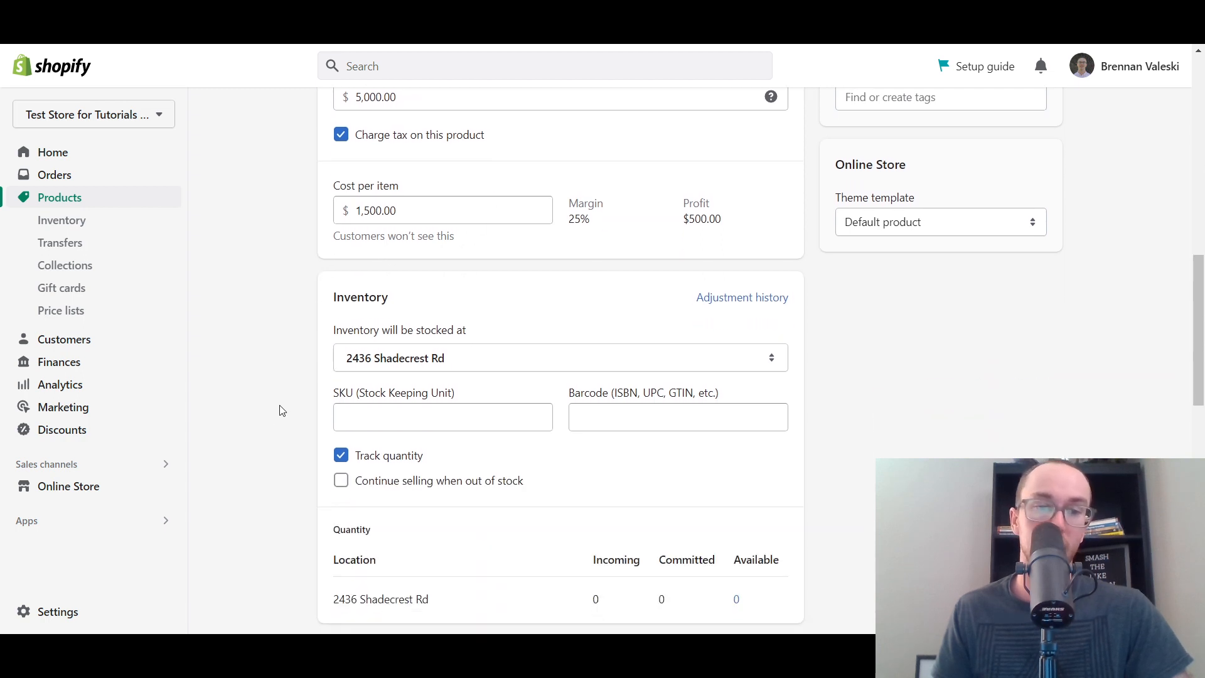
{"action": "scroll", "coordinate": [278, 409], "scroll_direction": "down", "scroll_amount": 2}
{"action": "scroll", "coordinate": [263, 342], "scroll_direction": "down", "scroll_amount": 2}
{"action": "scroll", "coordinate": [313, 301], "scroll_direction": "up", "scroll_amount": 2}
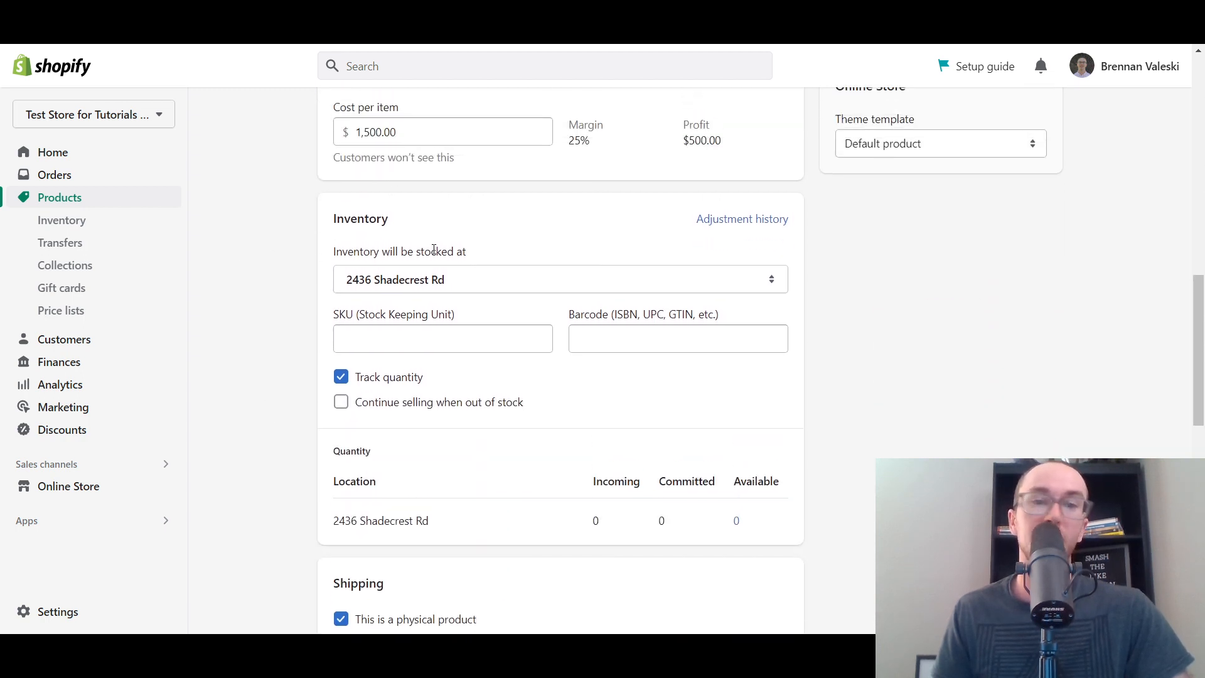
{"action": "left_click", "coordinate": [521, 276]}
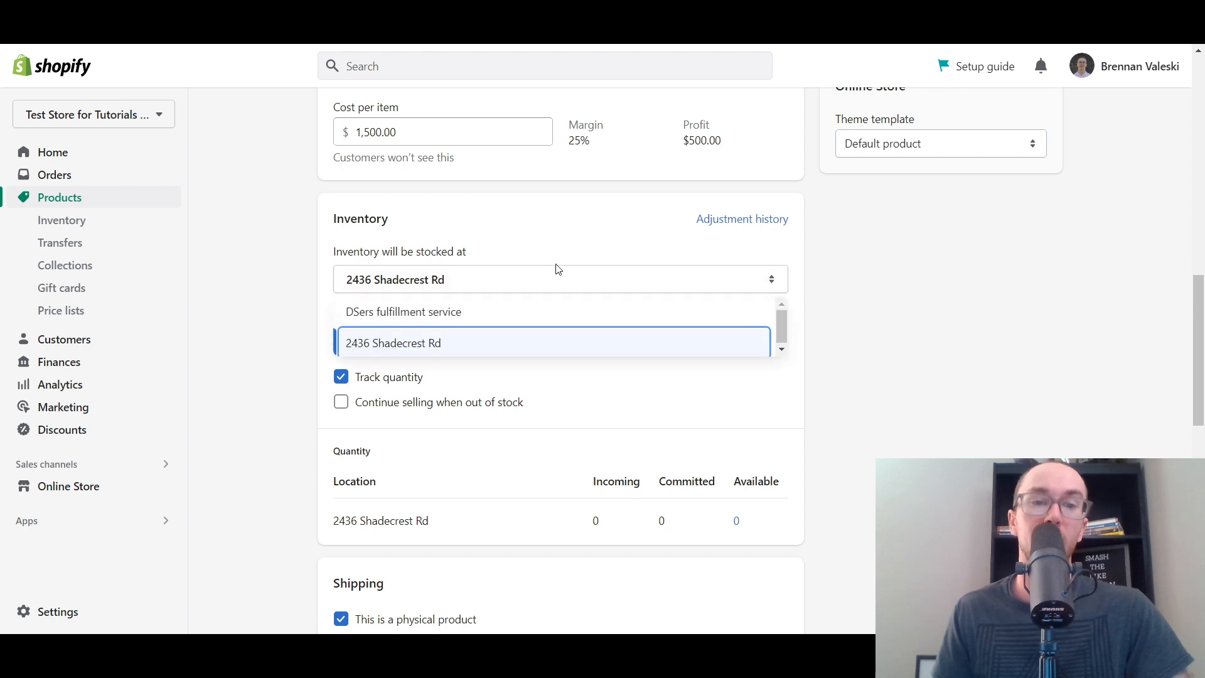
{"action": "left_click", "coordinate": [549, 270]}
{"action": "left_click", "coordinate": [552, 274]}
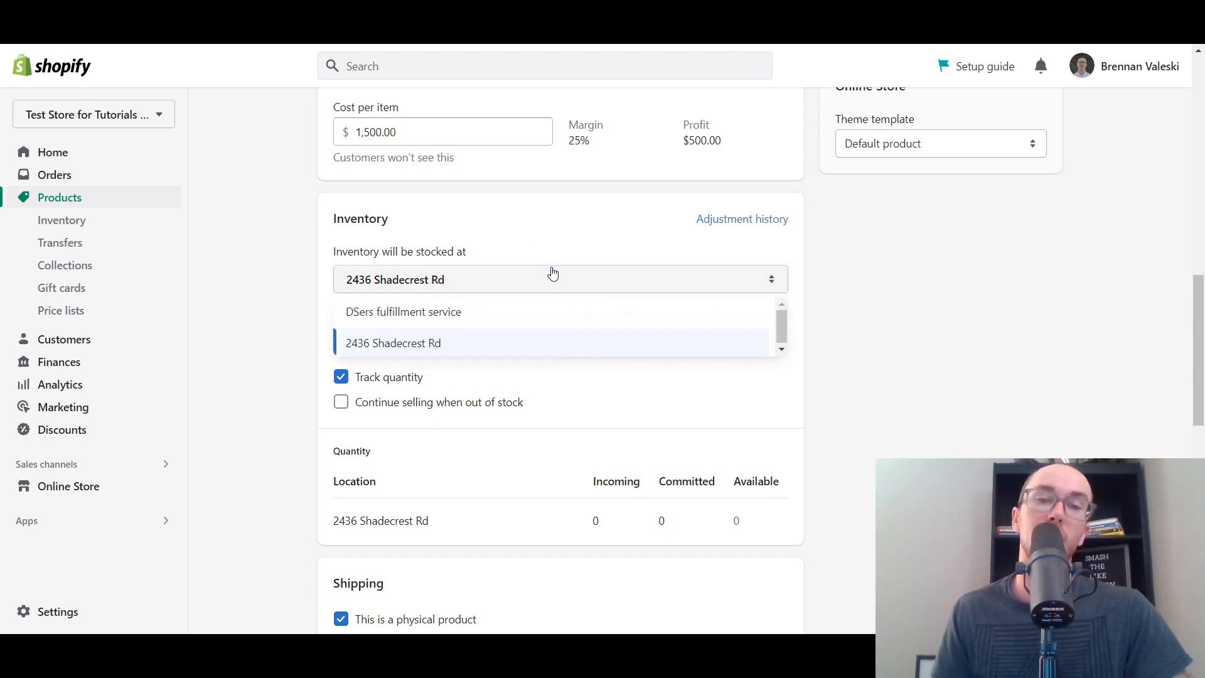
{"action": "left_click", "coordinate": [506, 254]}
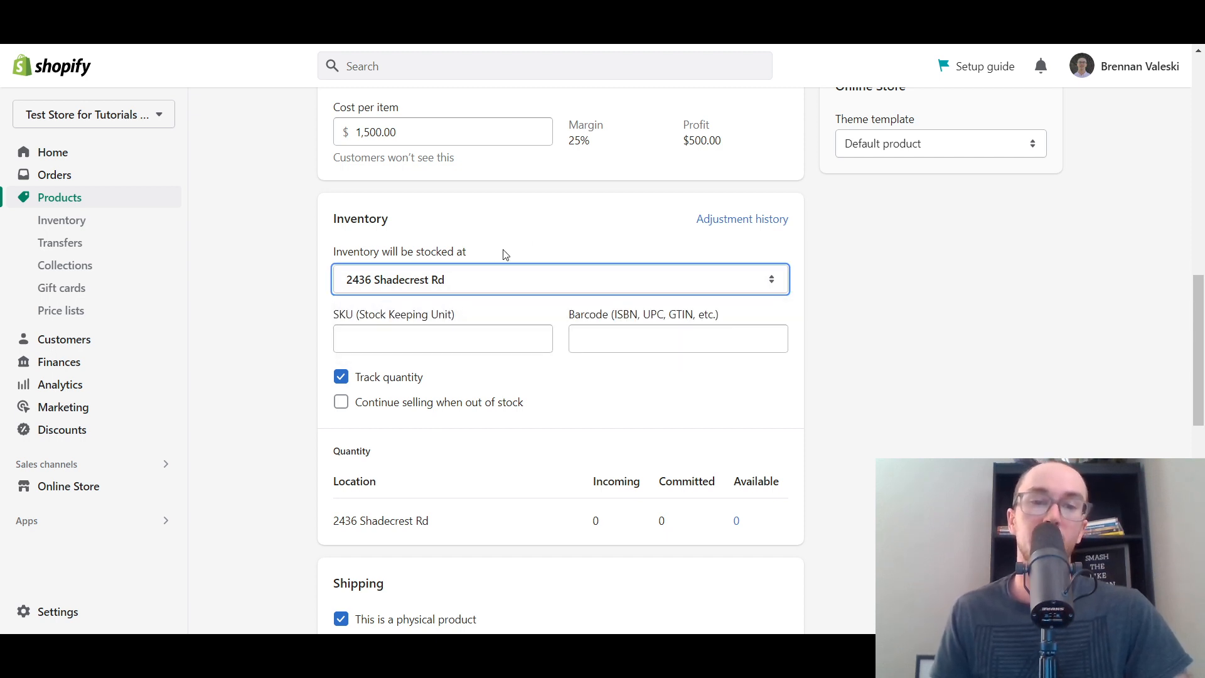
{"action": "left_click", "coordinate": [489, 279]}
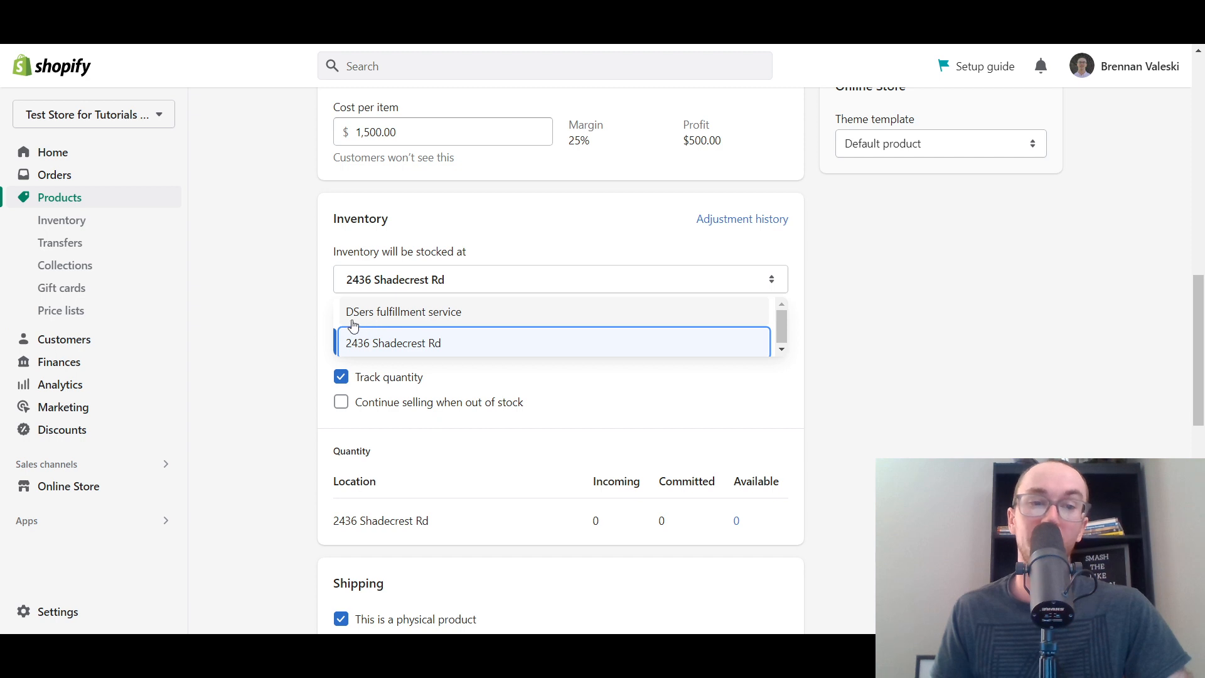
{"action": "left_click", "coordinate": [451, 251]}
{"action": "left_click", "coordinate": [488, 240]}
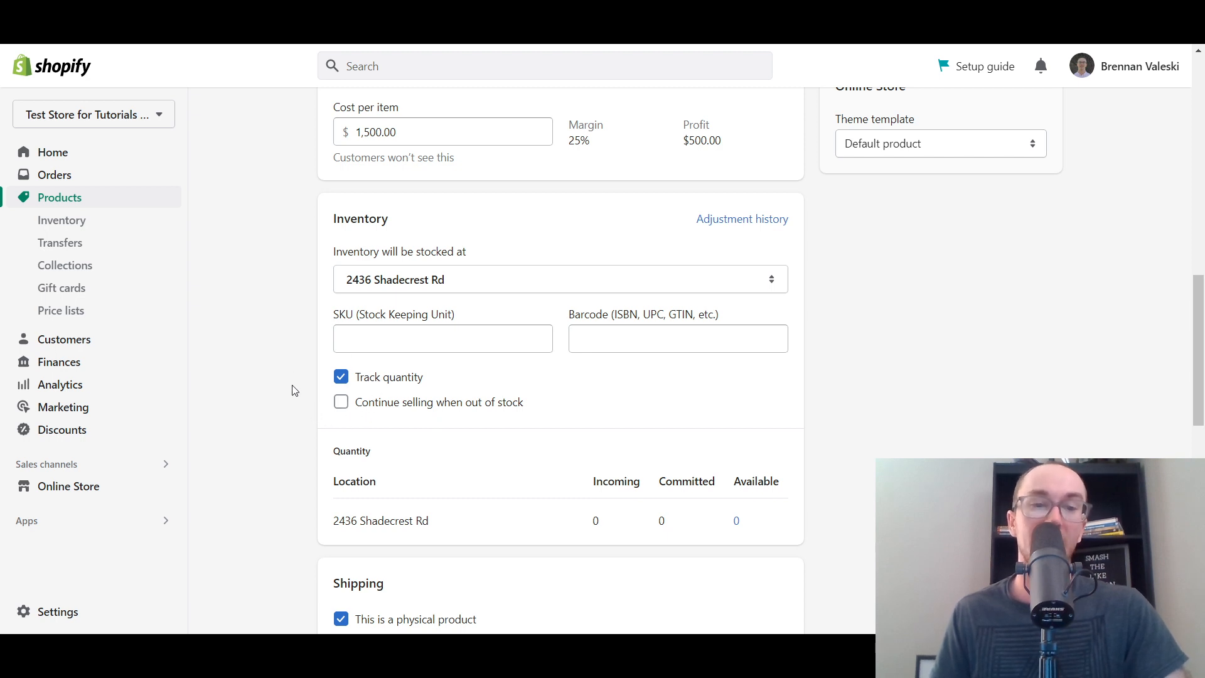
Step: Enter 23000 as the product's SKU and clear the field again
{"action": "scroll", "coordinate": [293, 390], "scroll_direction": "down", "scroll_amount": 1}
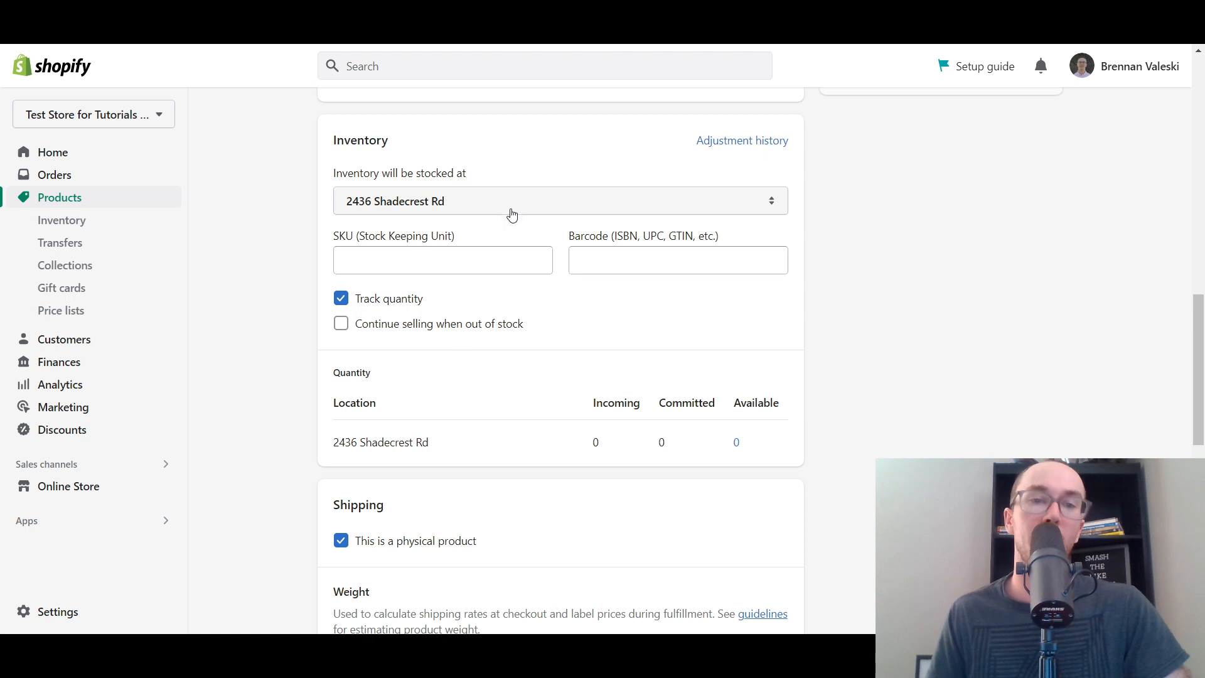
{"action": "left_click_drag", "start_coordinate": [333, 244], "coordinate": [360, 242]}
{"action": "left_click", "coordinate": [382, 244]}
{"action": "left_click", "coordinate": [436, 257]}
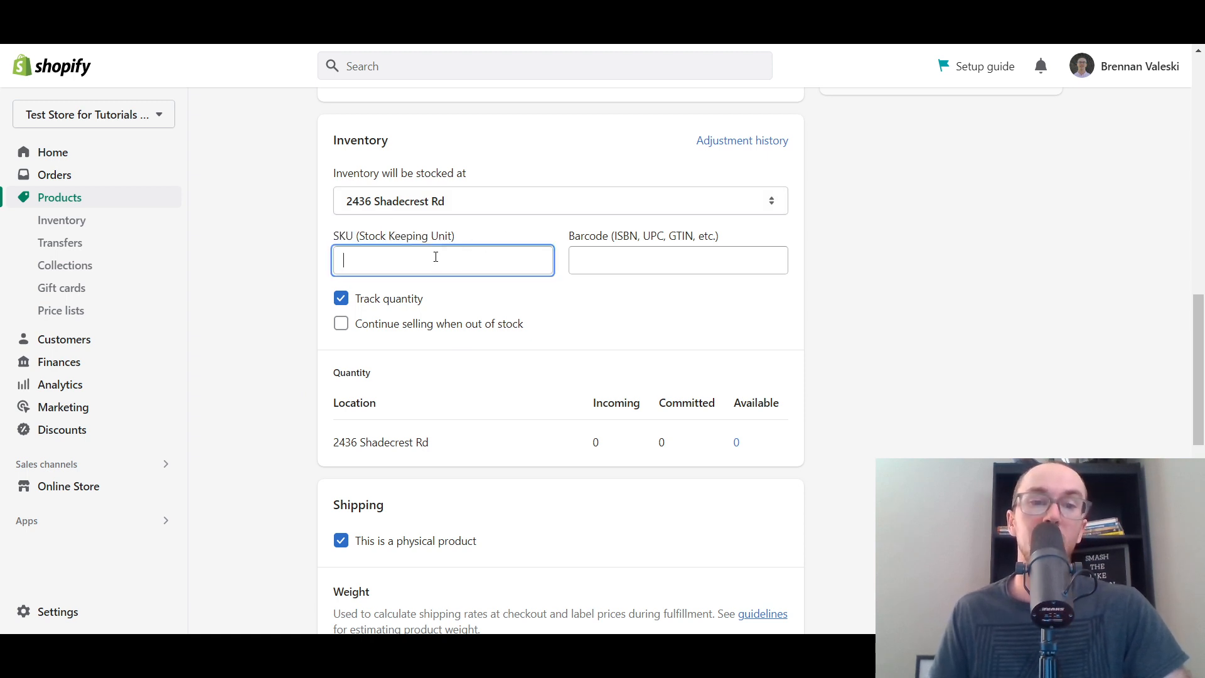
{"action": "type", "text": "23000"}
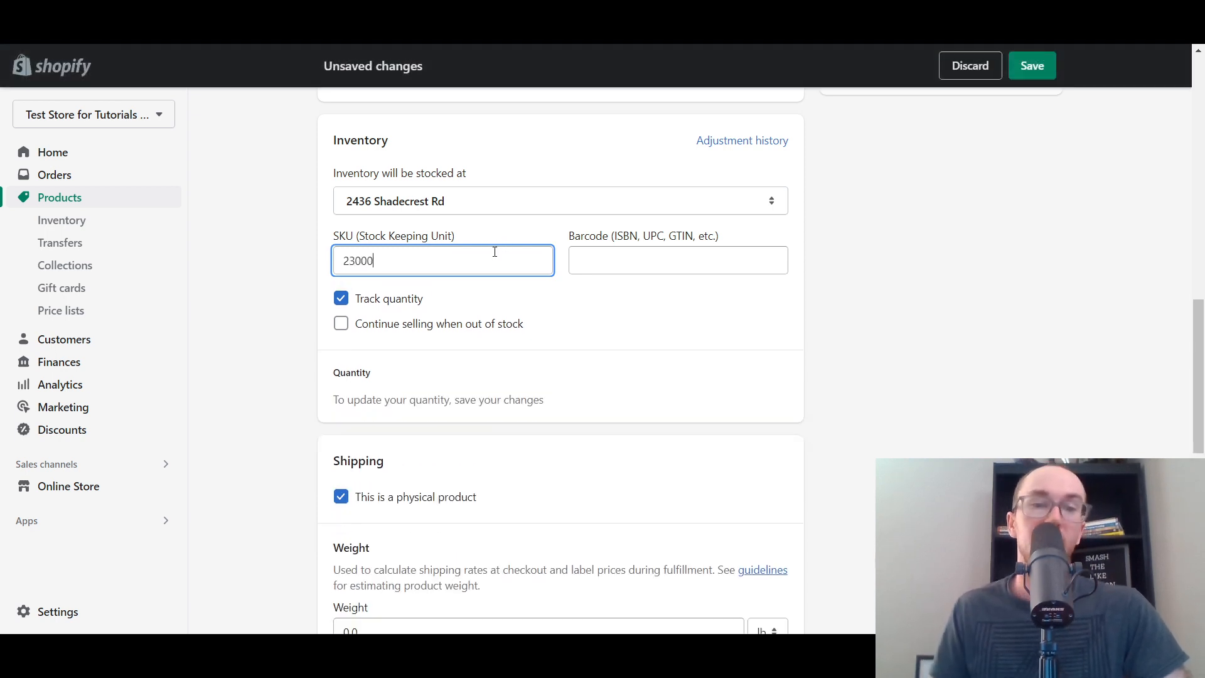
{"action": "left_click", "coordinate": [310, 250]}
{"action": "left_click_drag", "start_coordinate": [374, 262], "coordinate": [342, 266]}
{"action": "key", "text": "BackSpace"}
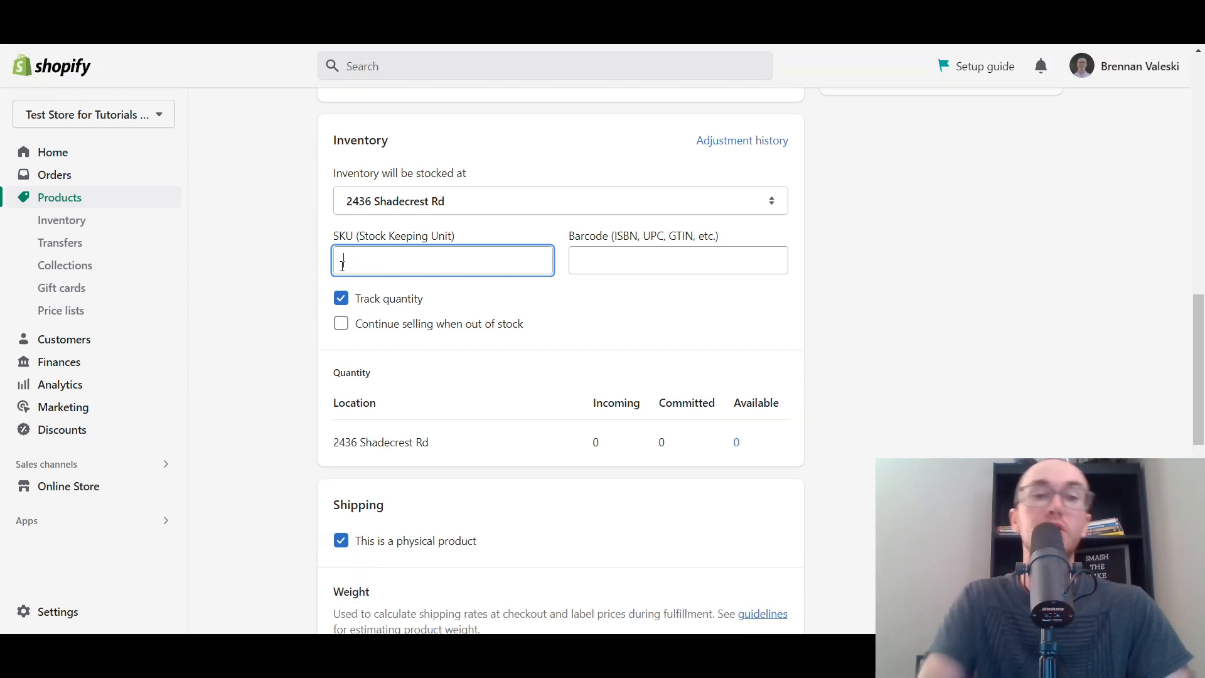
{"action": "left_click", "coordinate": [320, 273]}
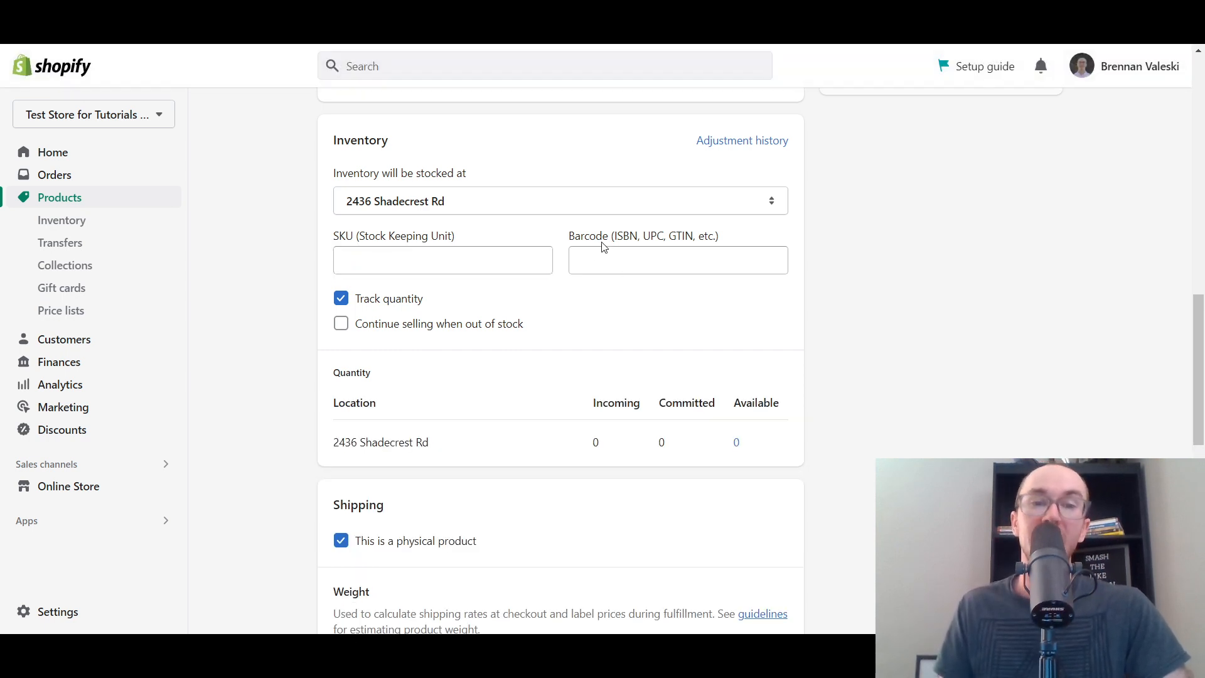
{"action": "left_click", "coordinate": [607, 249]}
{"action": "left_click", "coordinate": [663, 302]}
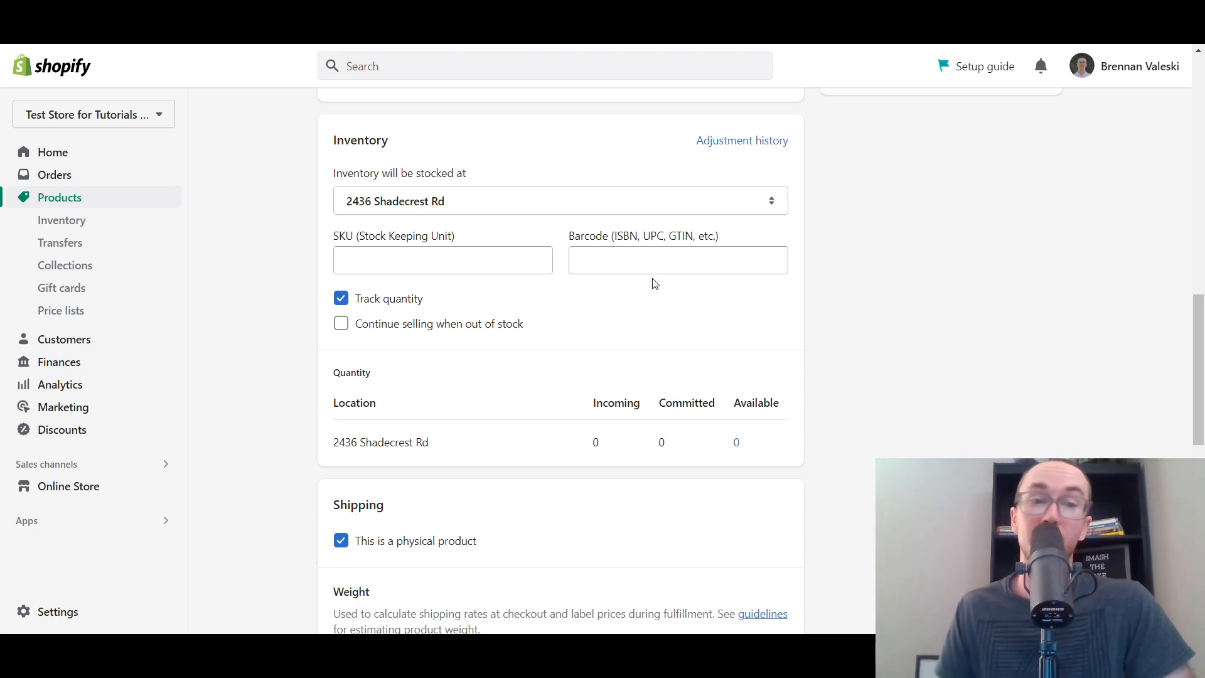
{"action": "scroll", "coordinate": [653, 283], "scroll_direction": "up", "scroll_amount": 1}
{"action": "scroll", "coordinate": [534, 414], "scroll_direction": "down", "scroll_amount": 1}
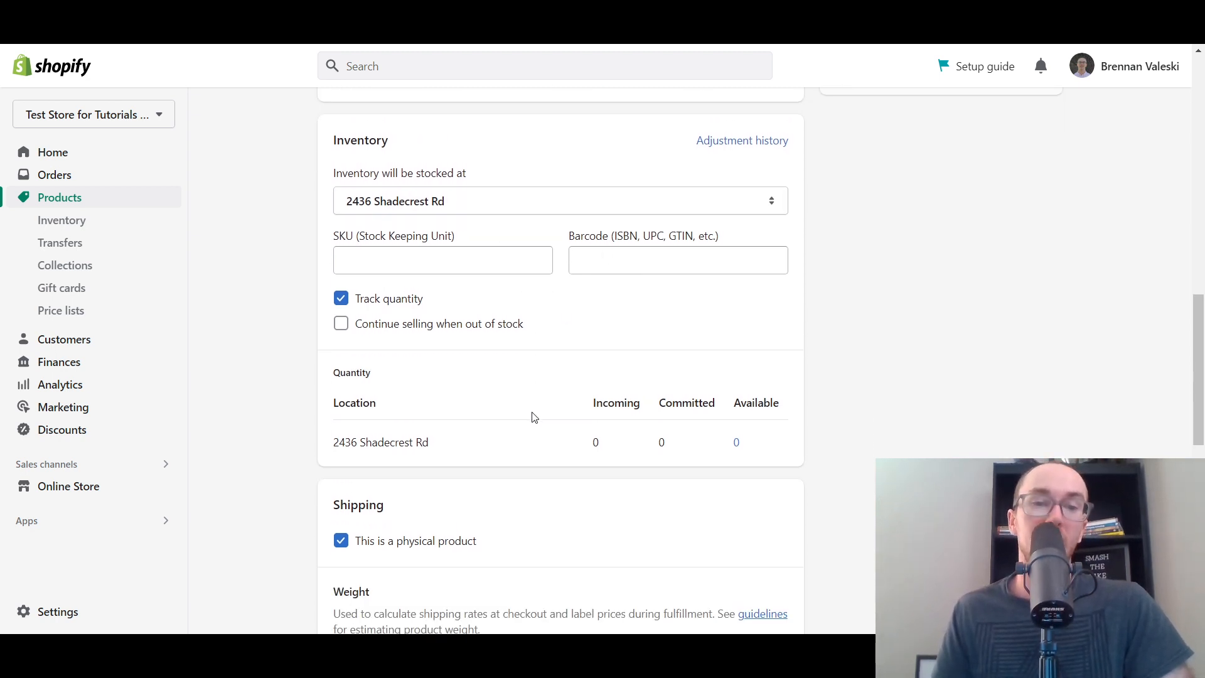
Step: Enable continued selling when the product is out of stock and turn it off again, keeping quantity tracking on
{"action": "left_click", "coordinate": [369, 309]}
{"action": "left_click", "coordinate": [394, 304]}
{"action": "left_click", "coordinate": [396, 323]}
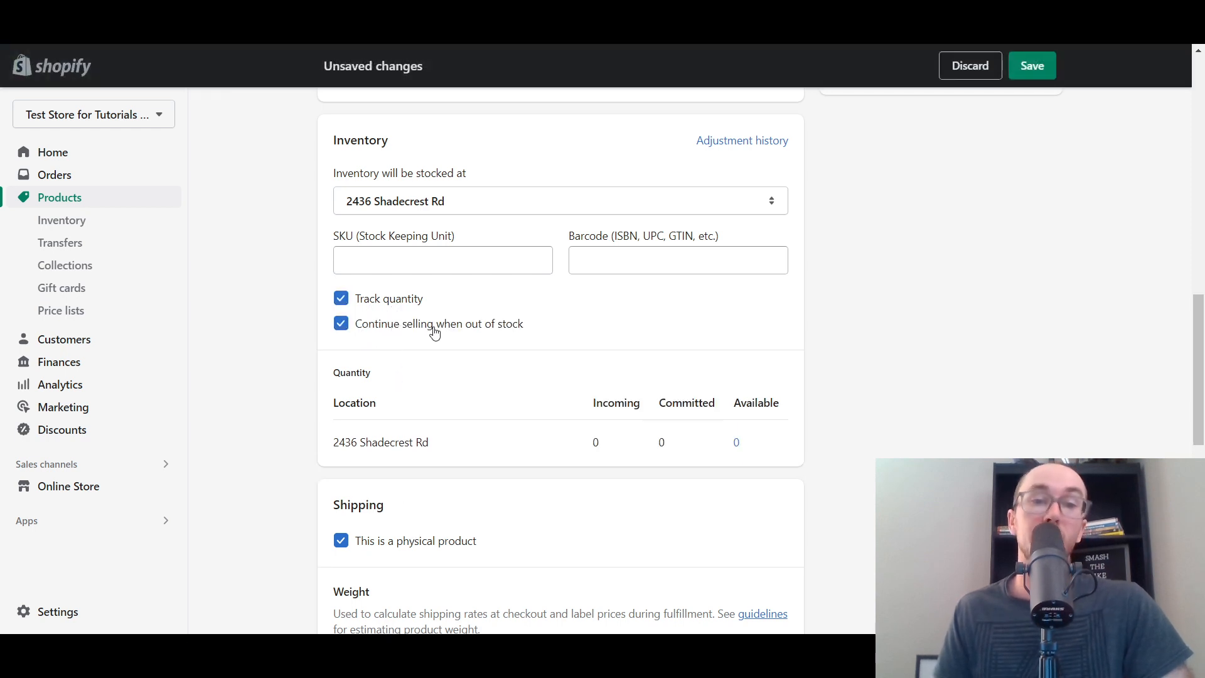
{"action": "left_click", "coordinate": [503, 333]}
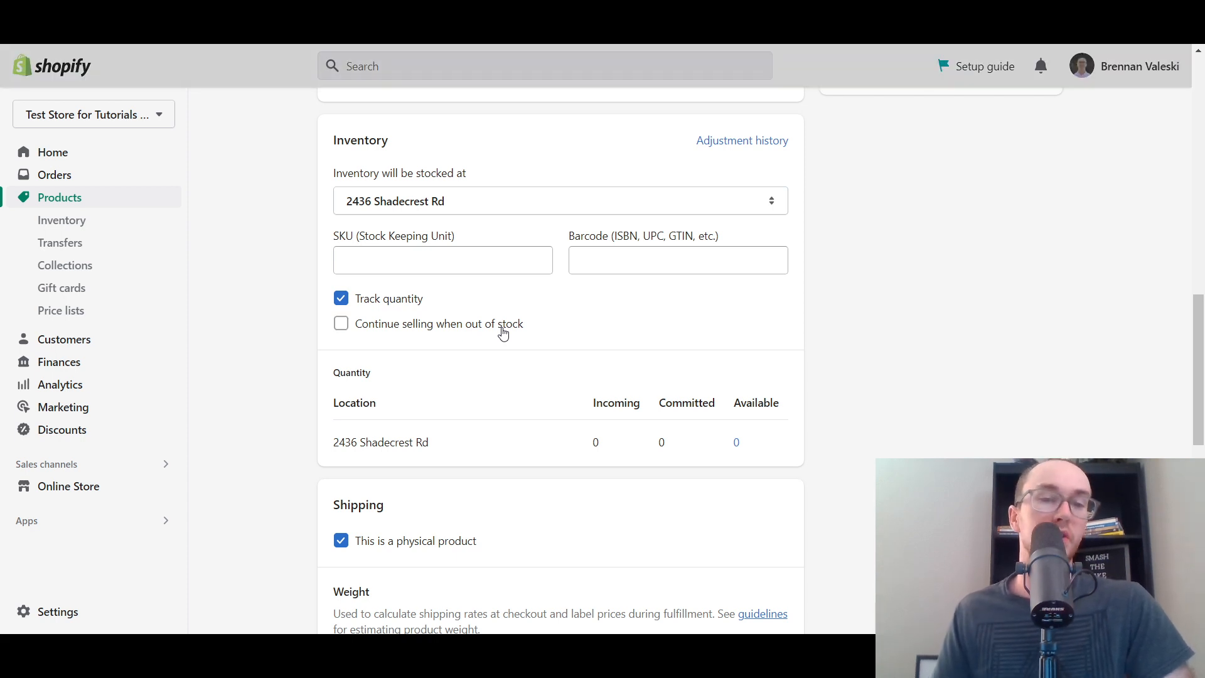
Step: Unmark the watch as a physical product to view the reduced shipping section, and mark it as physical again
{"action": "left_click_drag", "start_coordinate": [1200, 331], "coordinate": [1194, 395]}
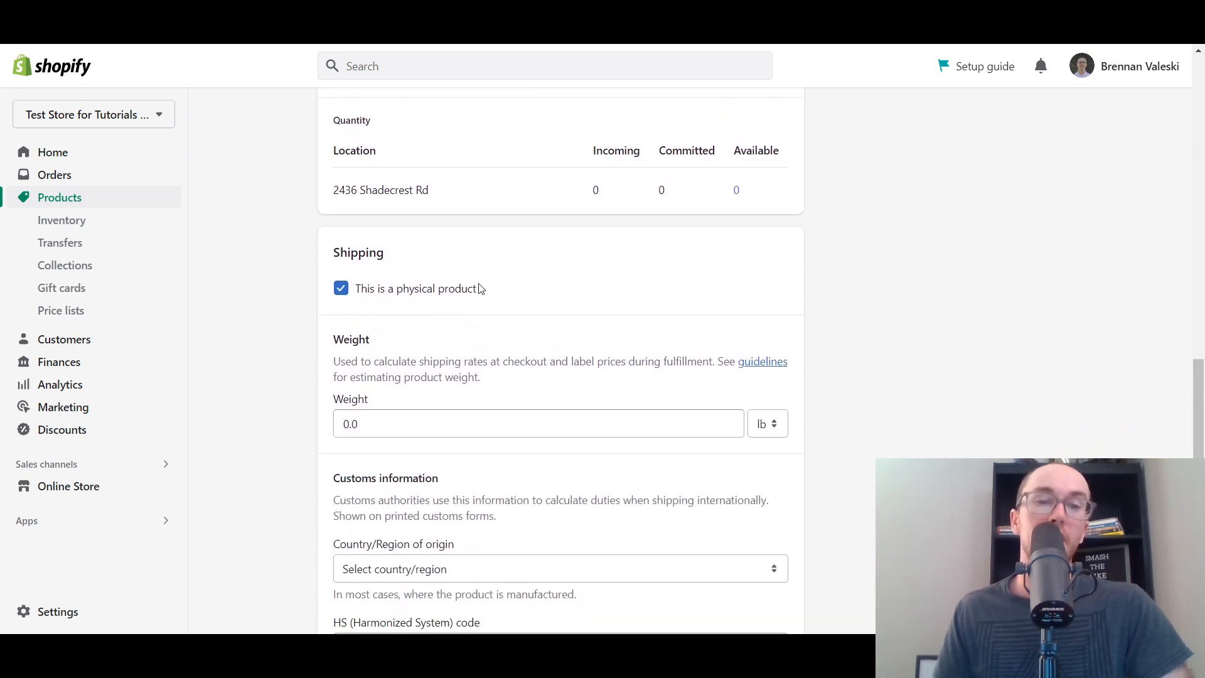
{"action": "left_click", "coordinate": [342, 289]}
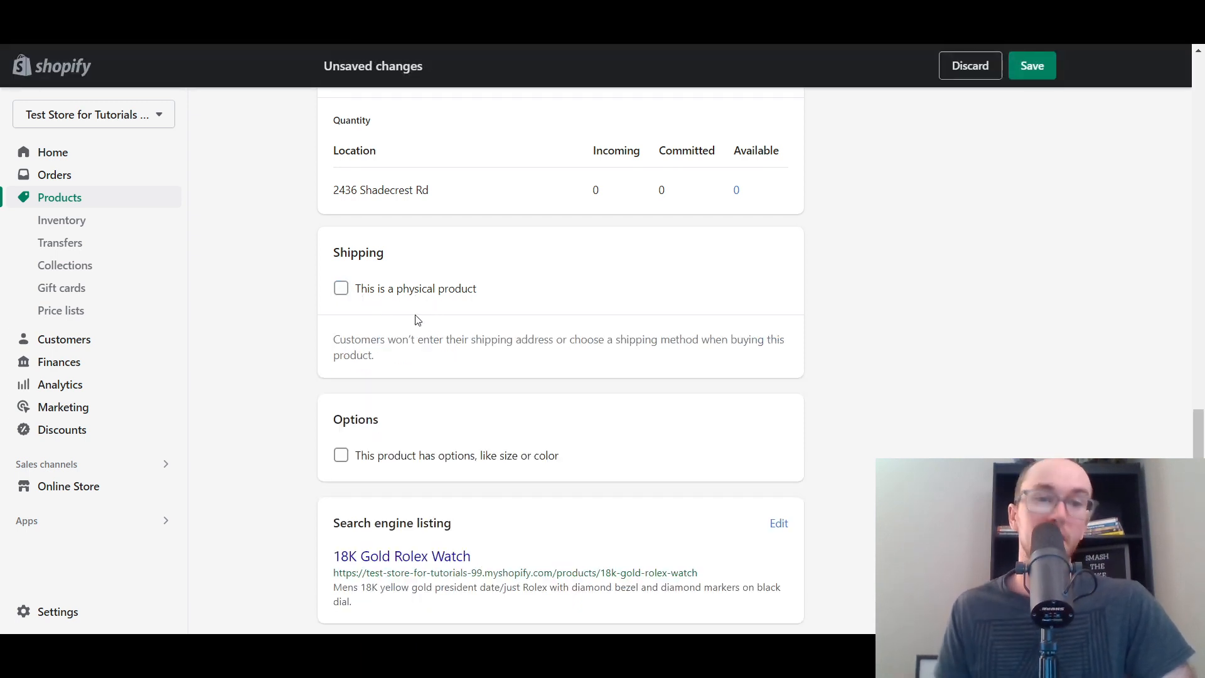
{"action": "left_click", "coordinate": [387, 297]}
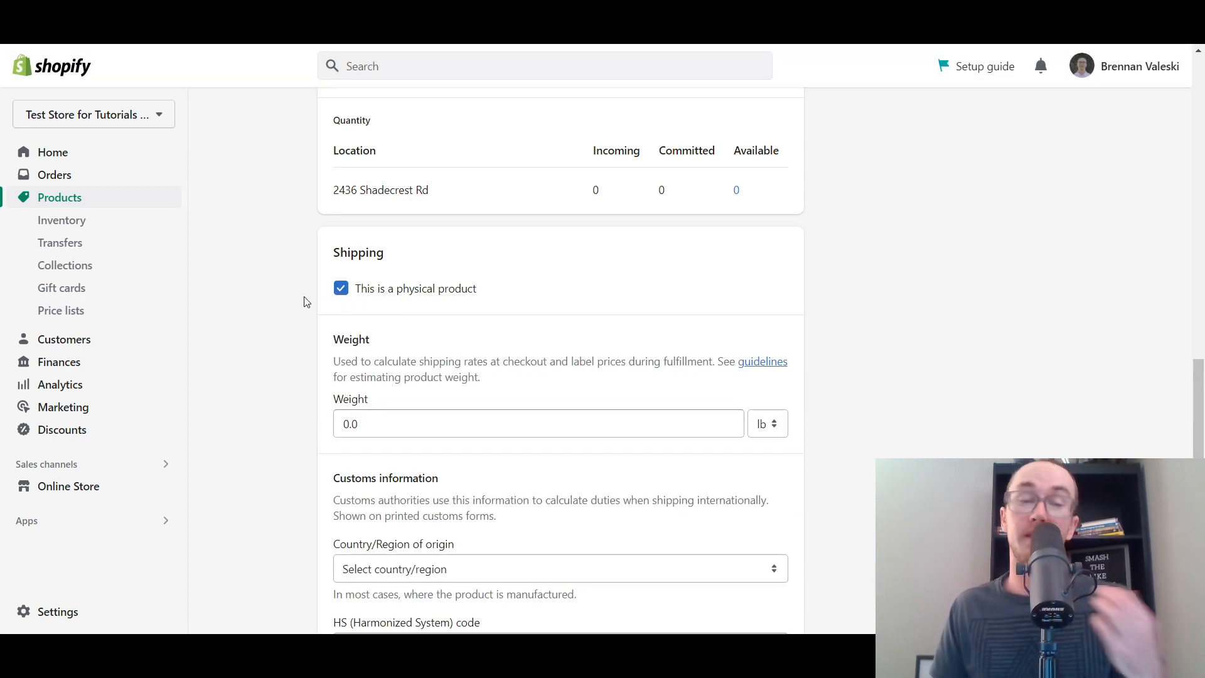
Step: Set the product's shipping weight to 4.0 oz
{"action": "left_click_drag", "start_coordinate": [1200, 407], "coordinate": [1201, 437]}
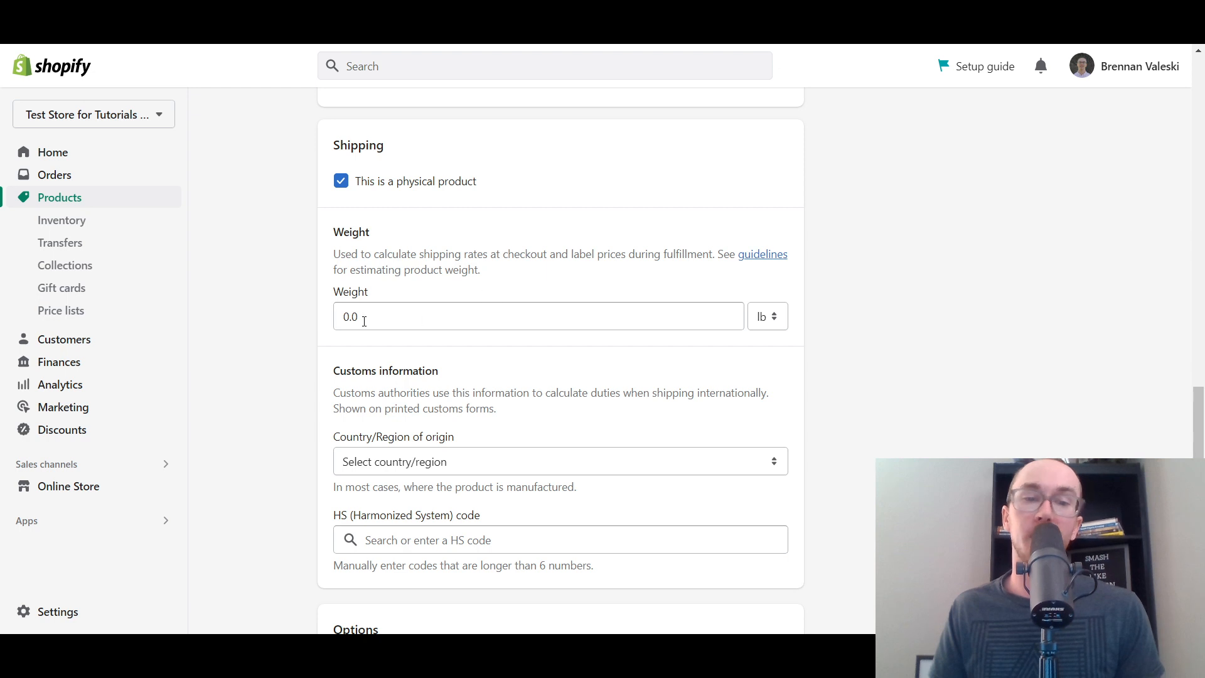
{"action": "left_click", "coordinate": [753, 312]}
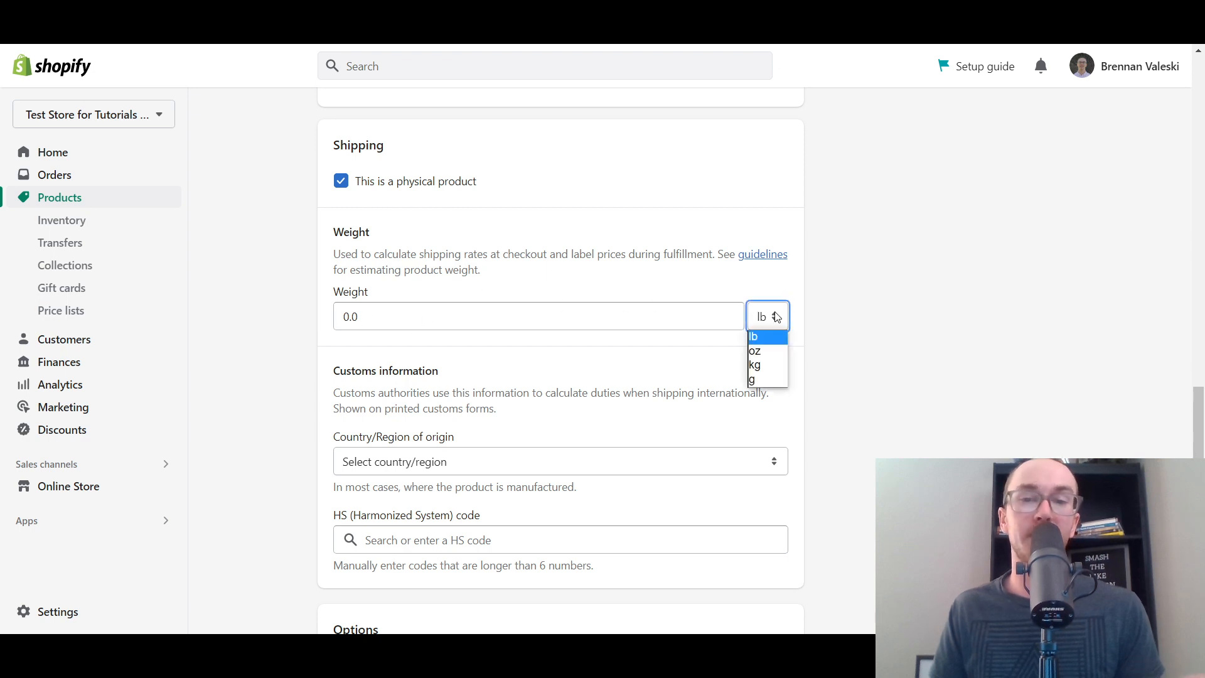
{"action": "left_click", "coordinate": [778, 349]}
{"action": "left_click_drag", "start_coordinate": [420, 315], "coordinate": [314, 324]}
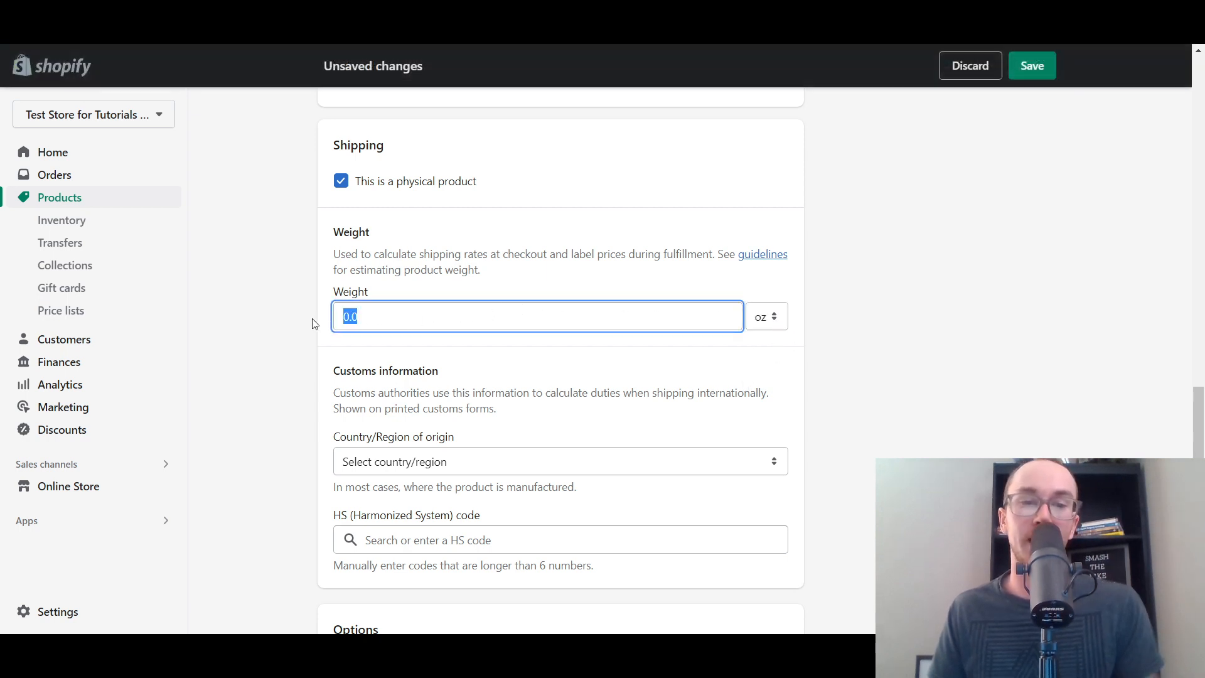
{"action": "type", "text": "4"}
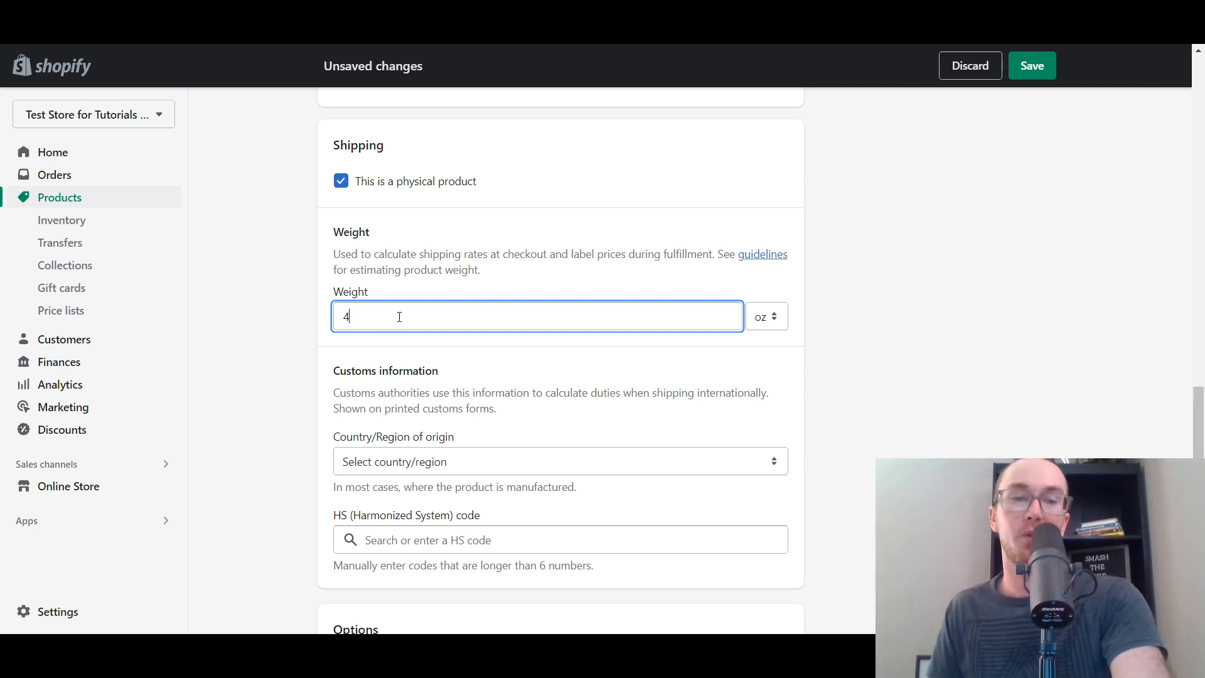
{"action": "left_click", "coordinate": [441, 301]}
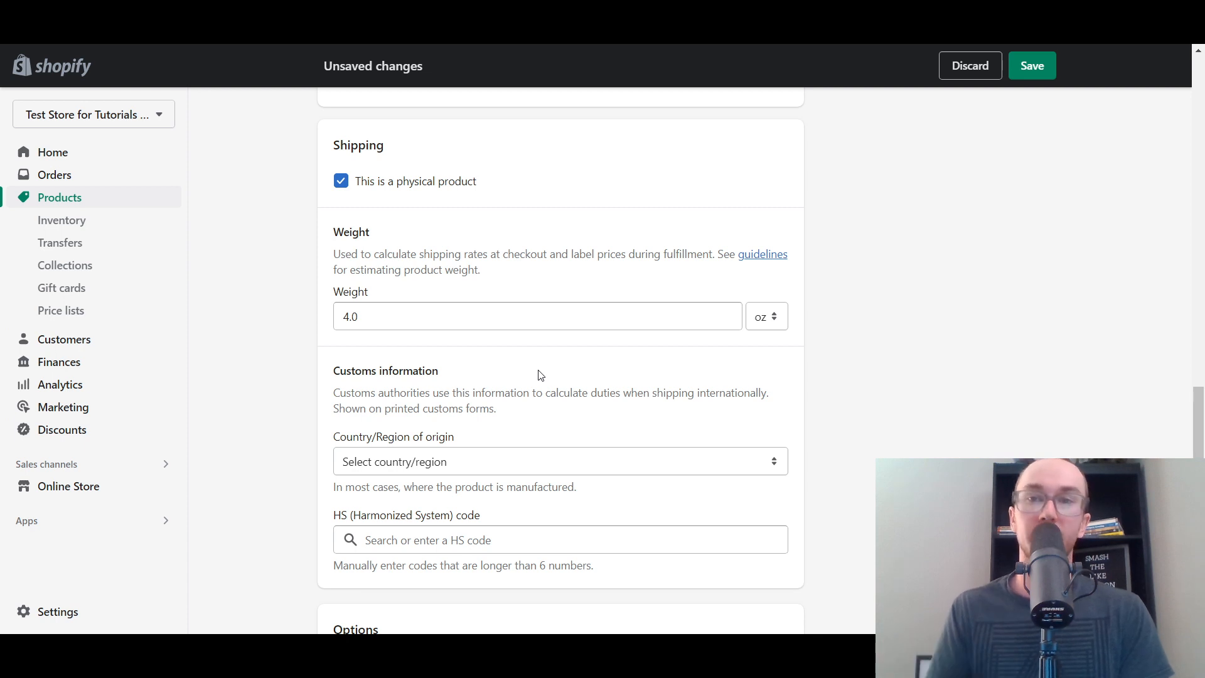
Step: Set the country of origin in the product's customs information to United States
{"action": "scroll", "coordinate": [1197, 424], "scroll_direction": "down", "scroll_amount": 1}
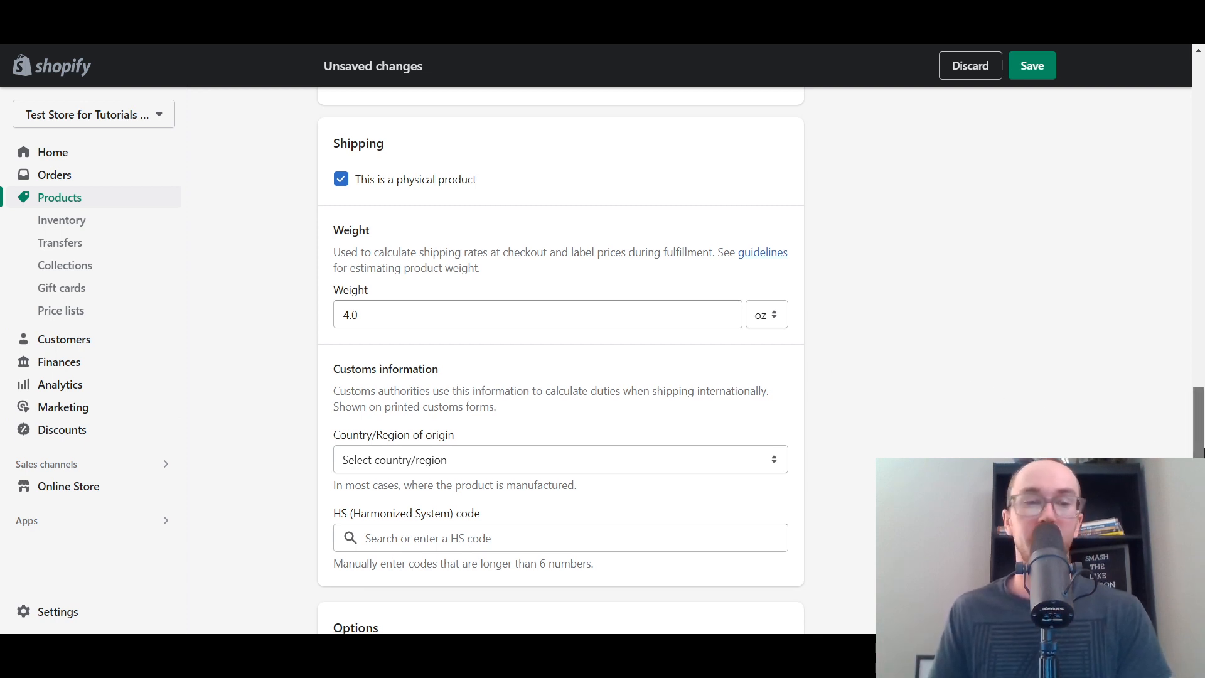
{"action": "scroll", "coordinate": [439, 389], "scroll_direction": "down", "scroll_amount": 1}
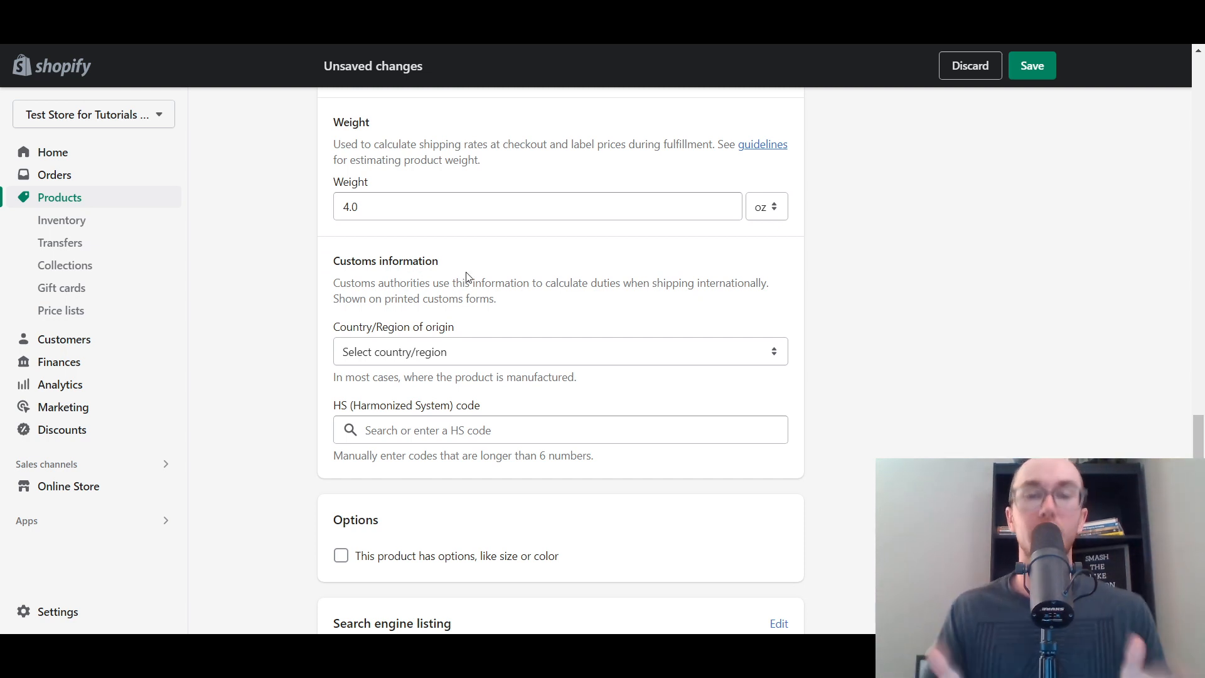
{"action": "left_click", "coordinate": [427, 350]}
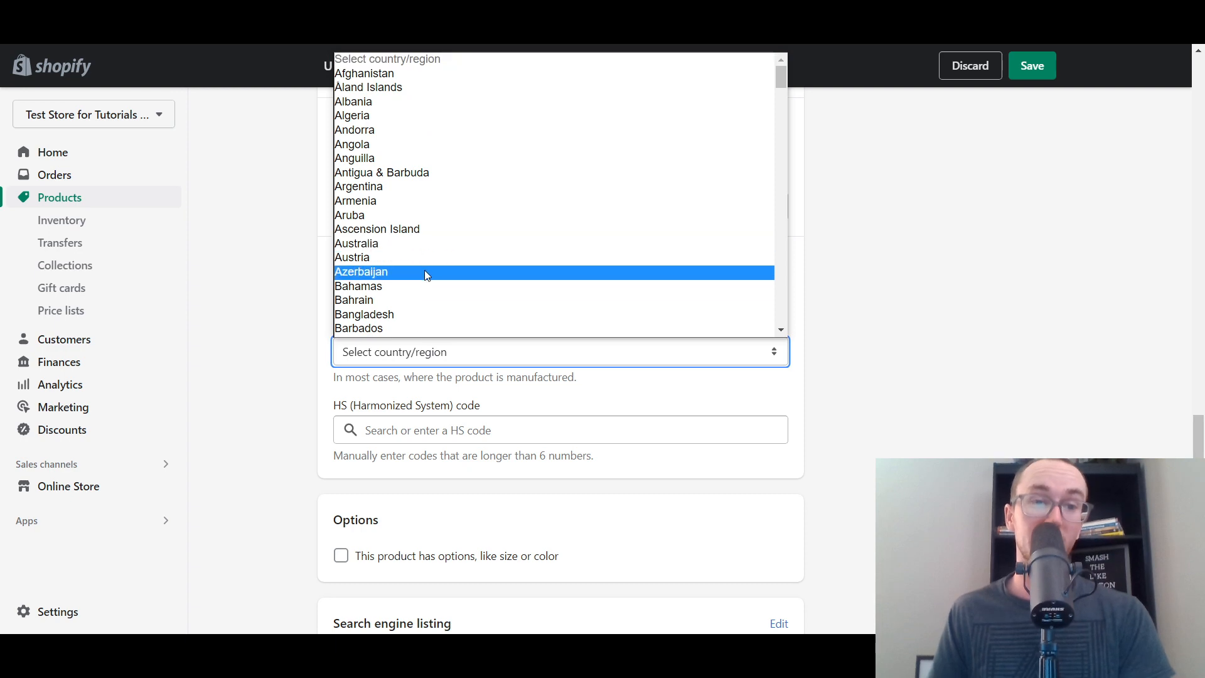
{"action": "scroll", "coordinate": [425, 273], "scroll_direction": "down", "scroll_amount": 7}
{"action": "scroll", "coordinate": [425, 276], "scroll_direction": "down", "scroll_amount": 20}
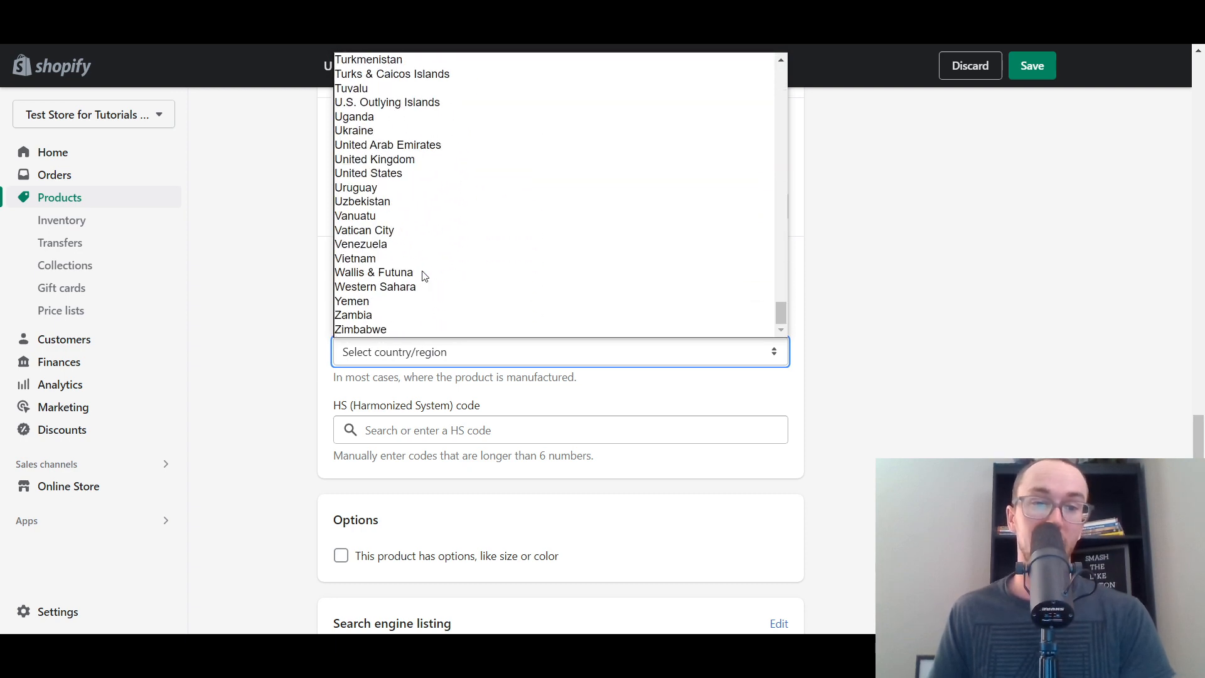
{"action": "left_click", "coordinate": [446, 174]}
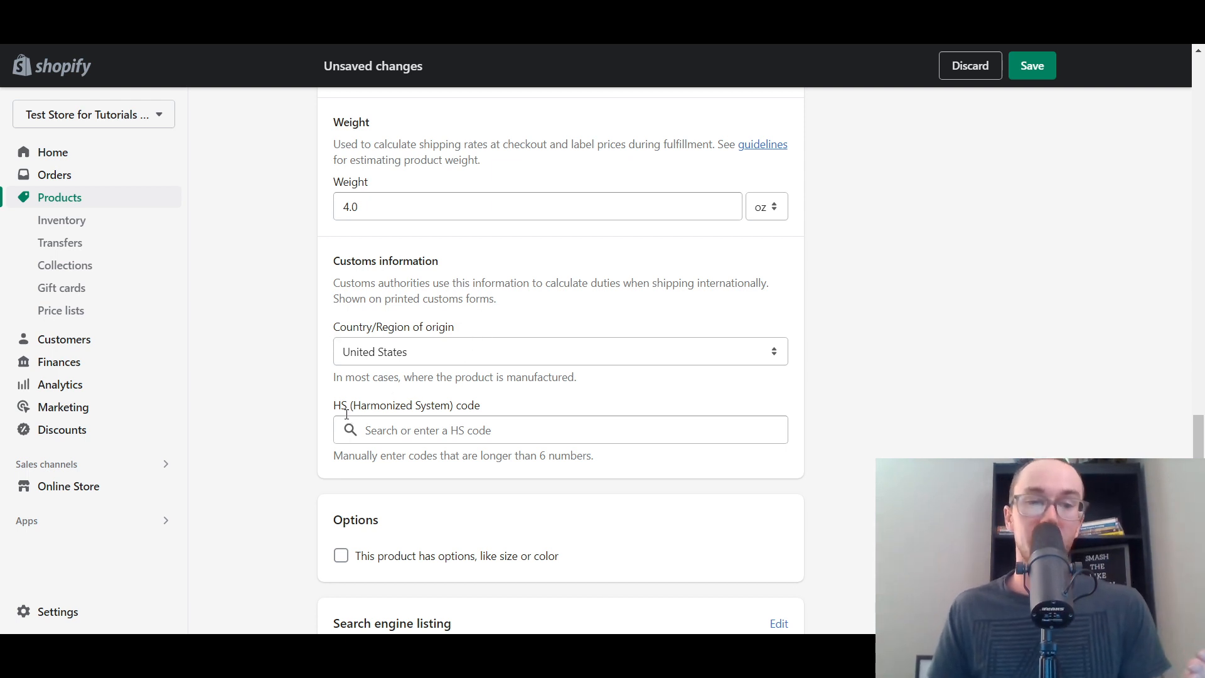
Step: Read the International Trade Administration's page on Harmonized System (HS) codes and return to the product's HS code field
{"action": "left_click_drag", "start_coordinate": [334, 408], "coordinate": [405, 411]}
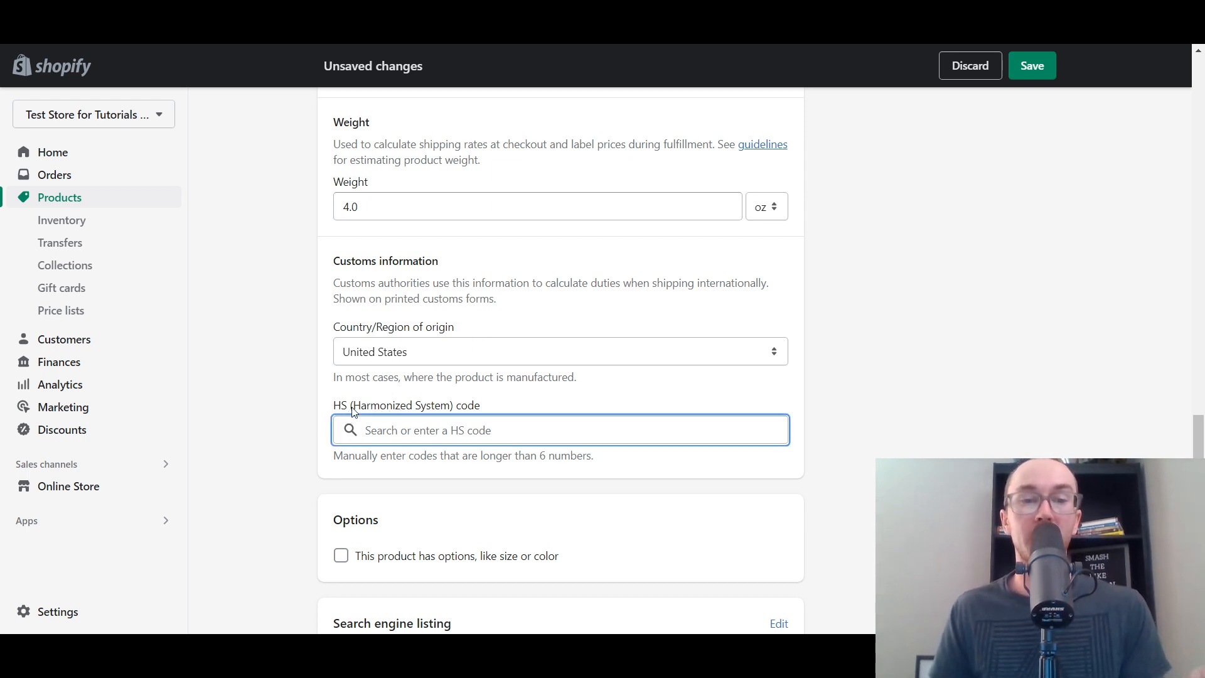
{"action": "left_click_drag", "start_coordinate": [1200, 445], "coordinate": [1200, 447]}
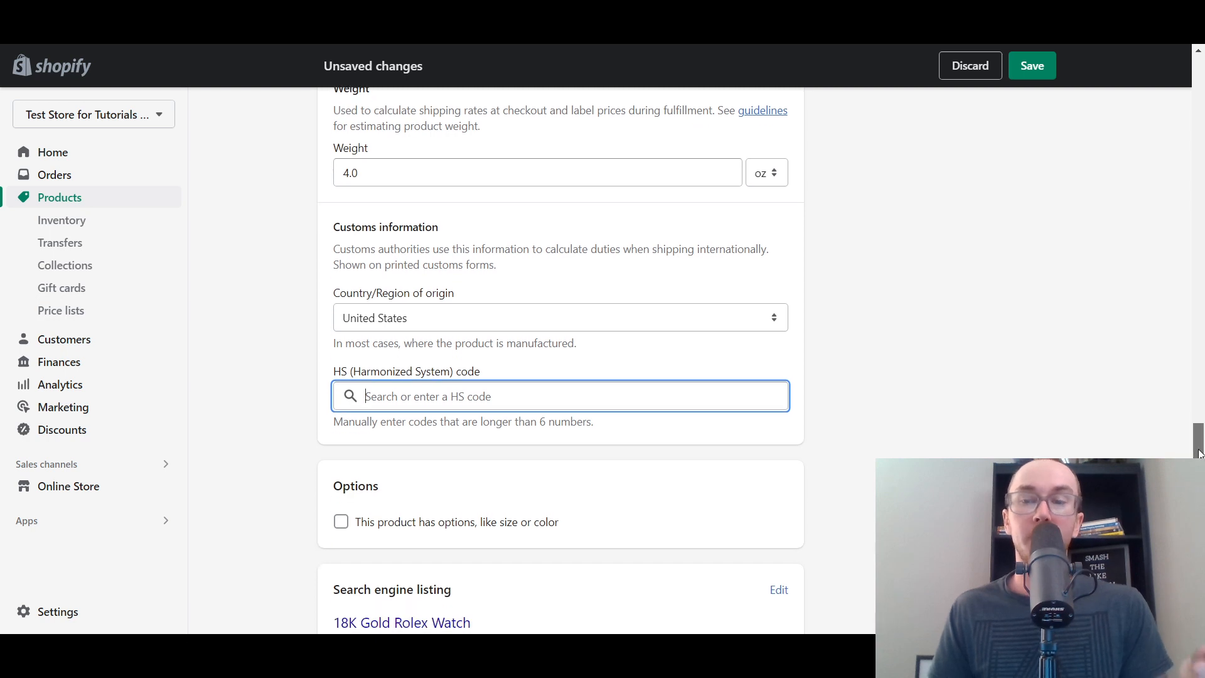
{"action": "left_click", "coordinate": [449, 359]}
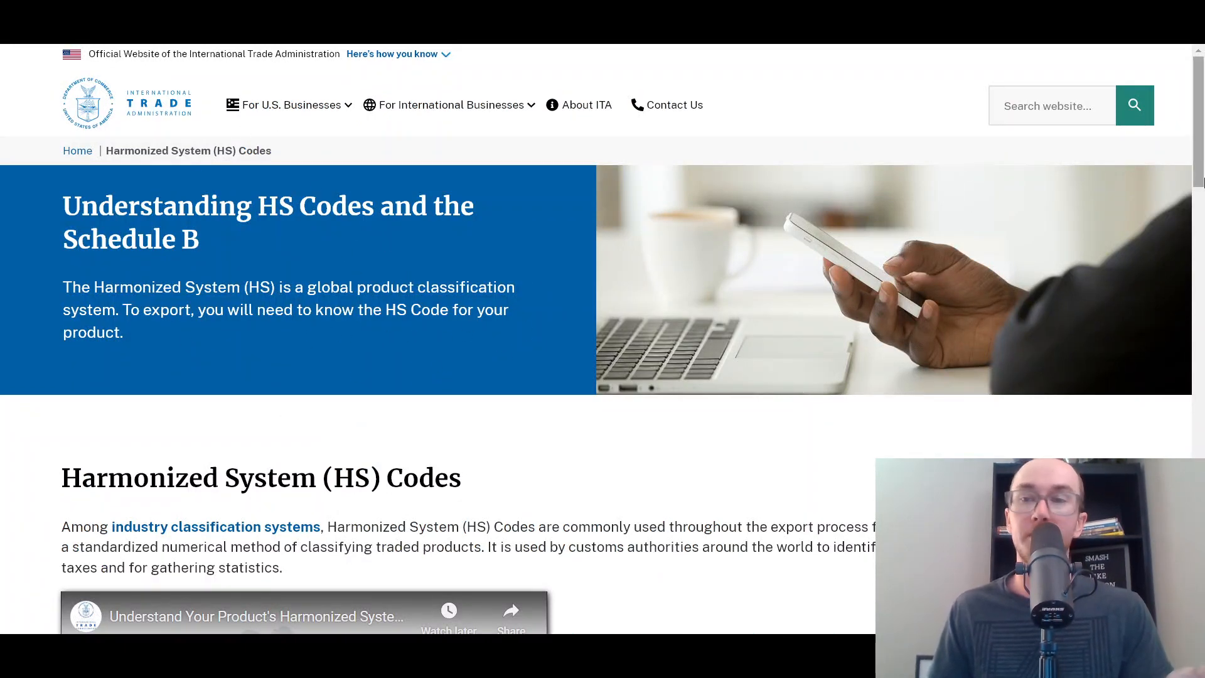
{"action": "scroll", "coordinate": [753, 314], "scroll_direction": "down", "scroll_amount": 7}
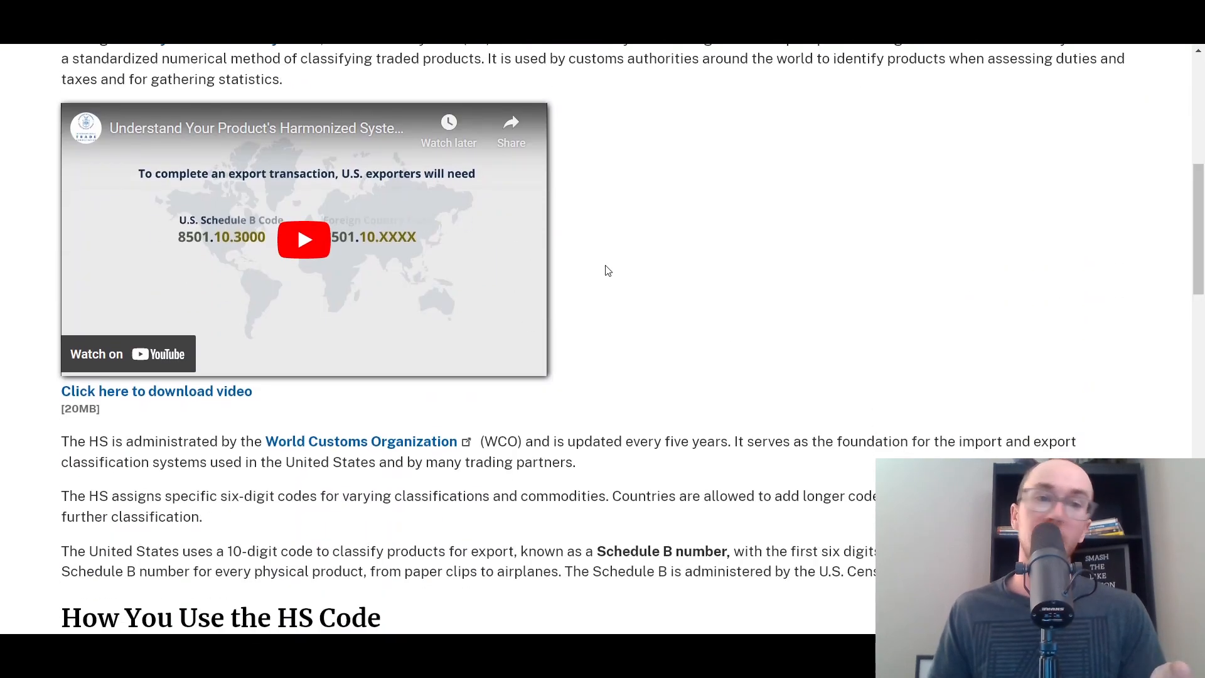
{"action": "scroll", "coordinate": [1191, 288], "scroll_direction": "down", "scroll_amount": 5}
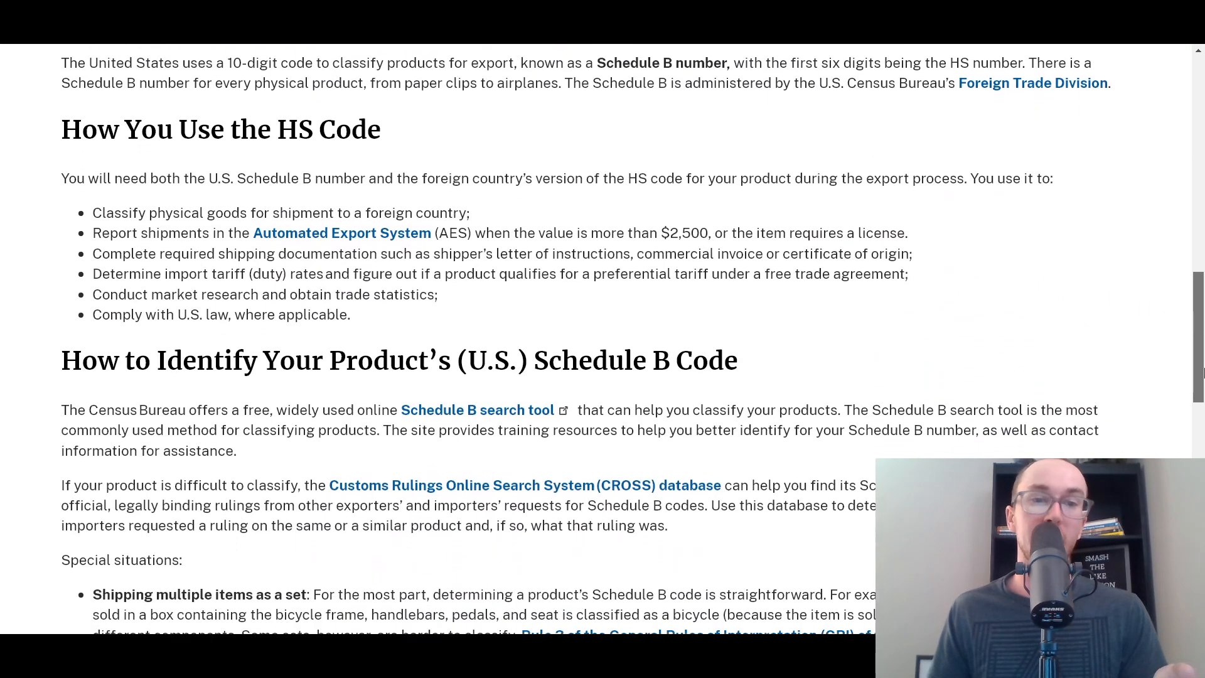
{"action": "left_click_drag", "start_coordinate": [1203, 281], "coordinate": [1198, 94]}
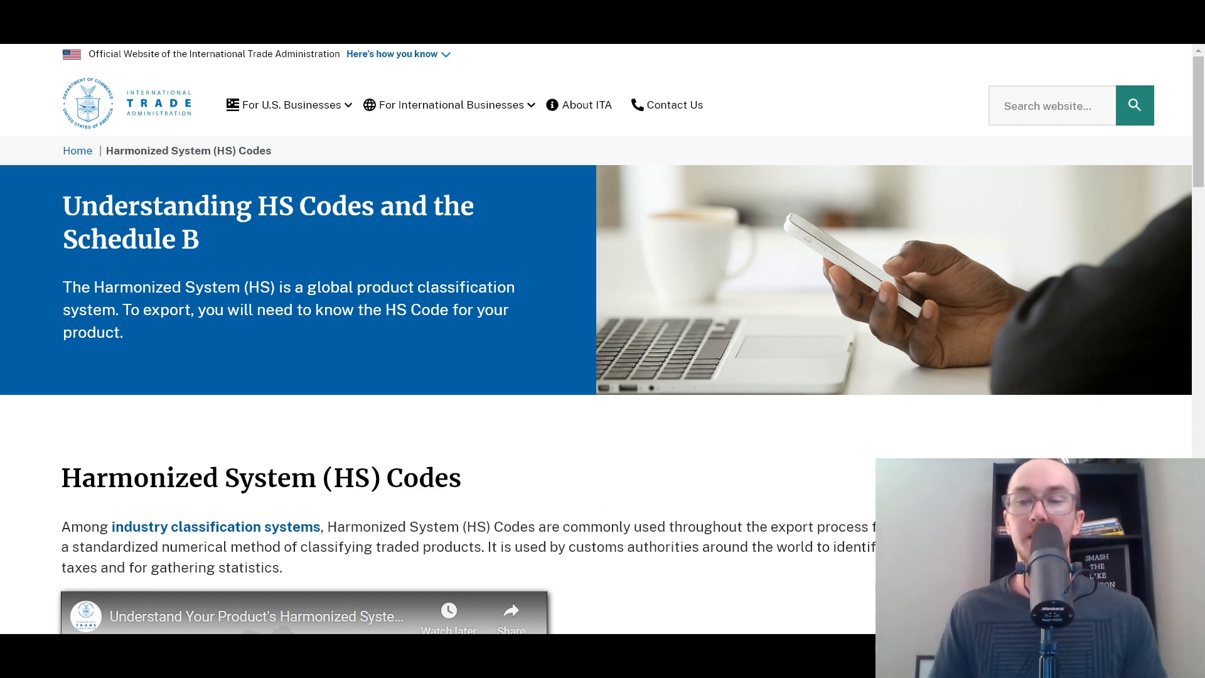
{"action": "left_click_drag", "start_coordinate": [61, 568], "coordinate": [248, 560]}
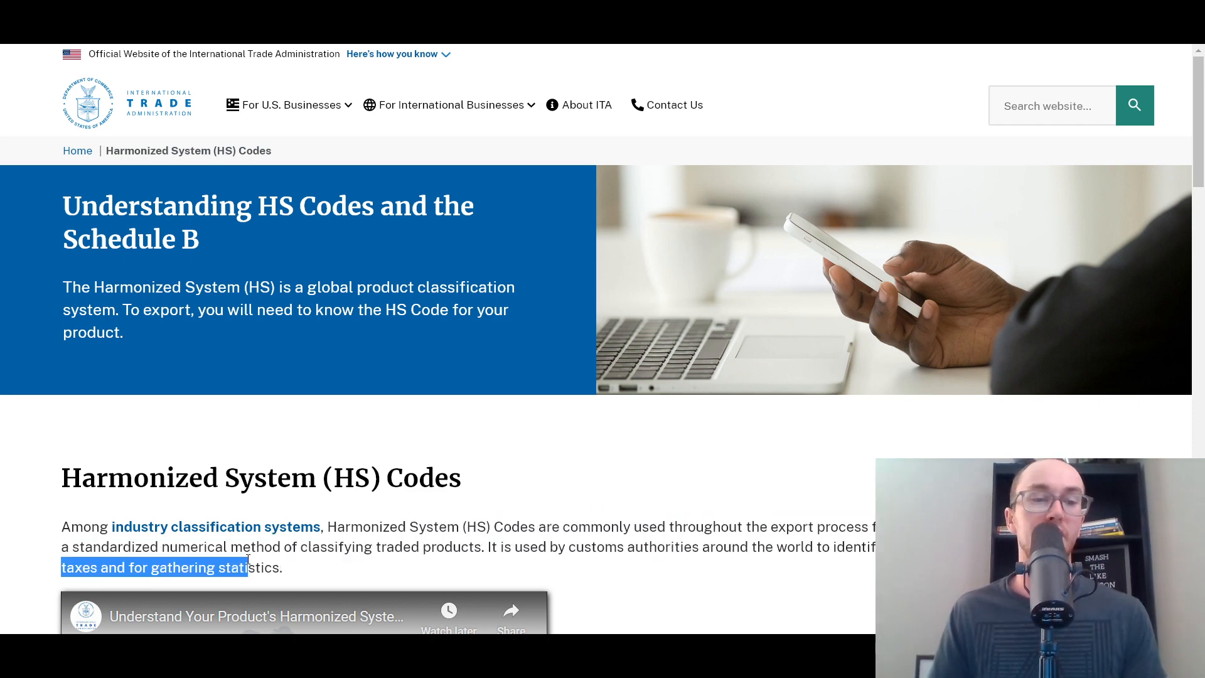
{"action": "left_click", "coordinate": [400, 565]}
{"action": "mouse_move", "coordinate": [1195, 187]}
{"action": "left_mouse_down"}
{"action": "mouse_move", "coordinate": [1189, 335]}
{"action": "mouse_move", "coordinate": [1198, 171]}
{"action": "left_mouse_up"}
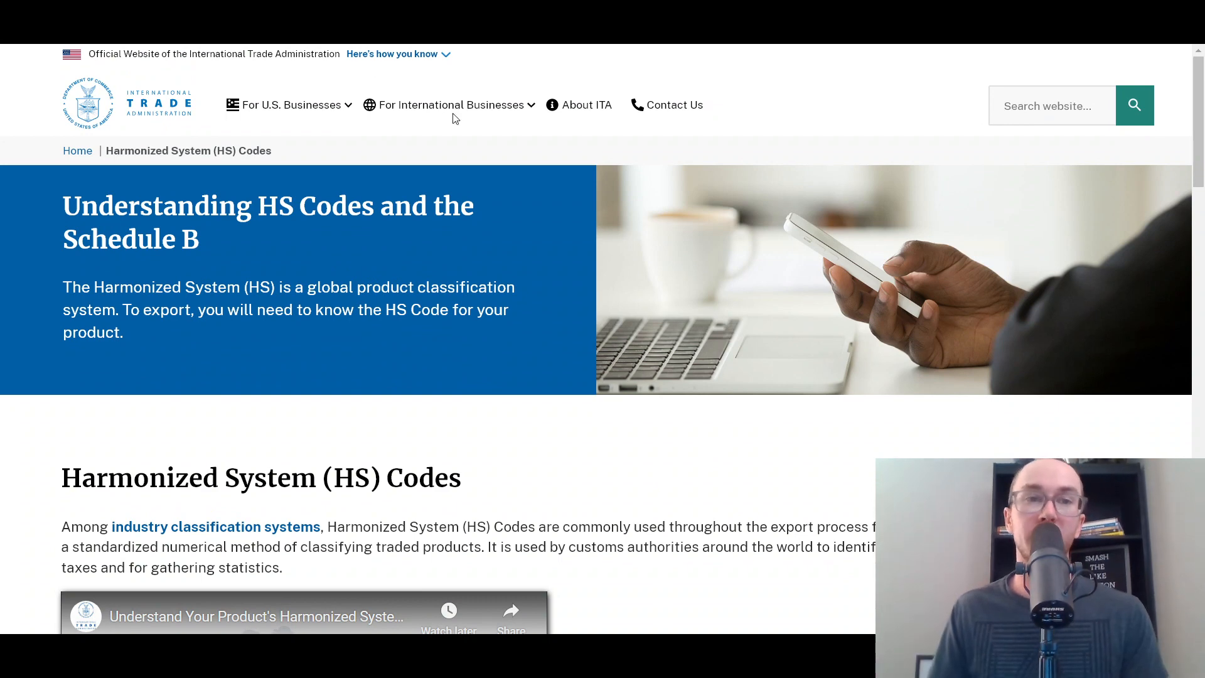
{"action": "scroll", "coordinate": [580, 448], "scroll_direction": "down", "scroll_amount": 5}
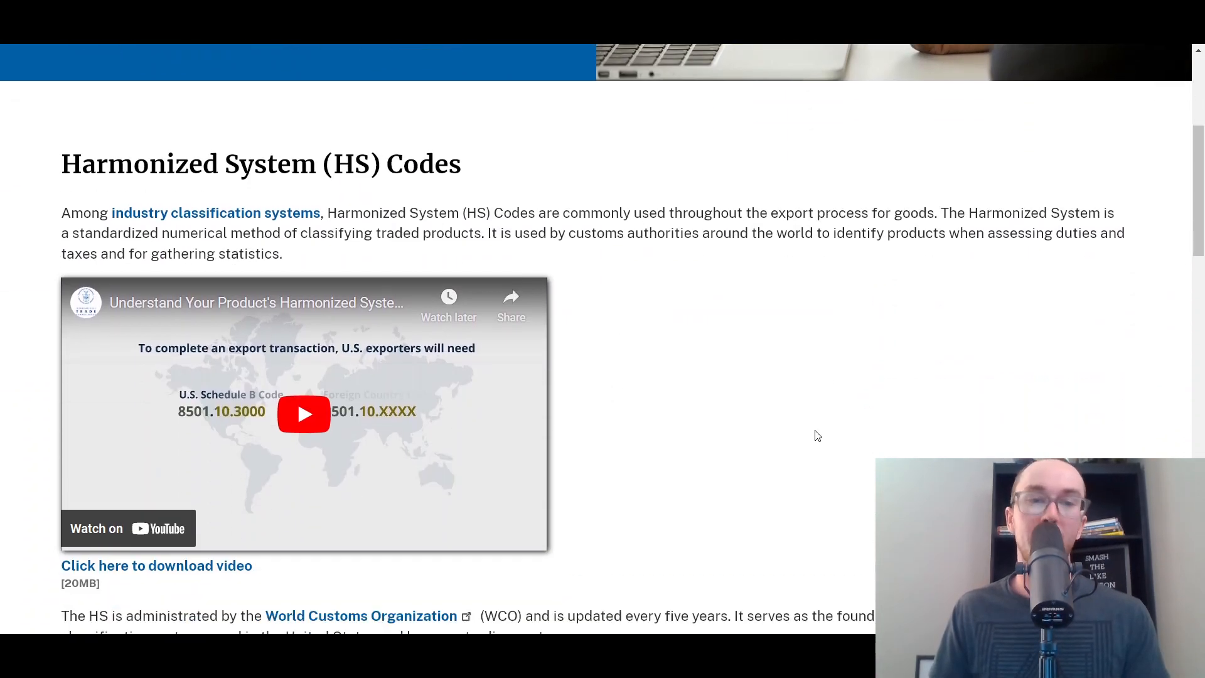
{"action": "scroll", "coordinate": [785, 436], "scroll_direction": "up", "scroll_amount": 5}
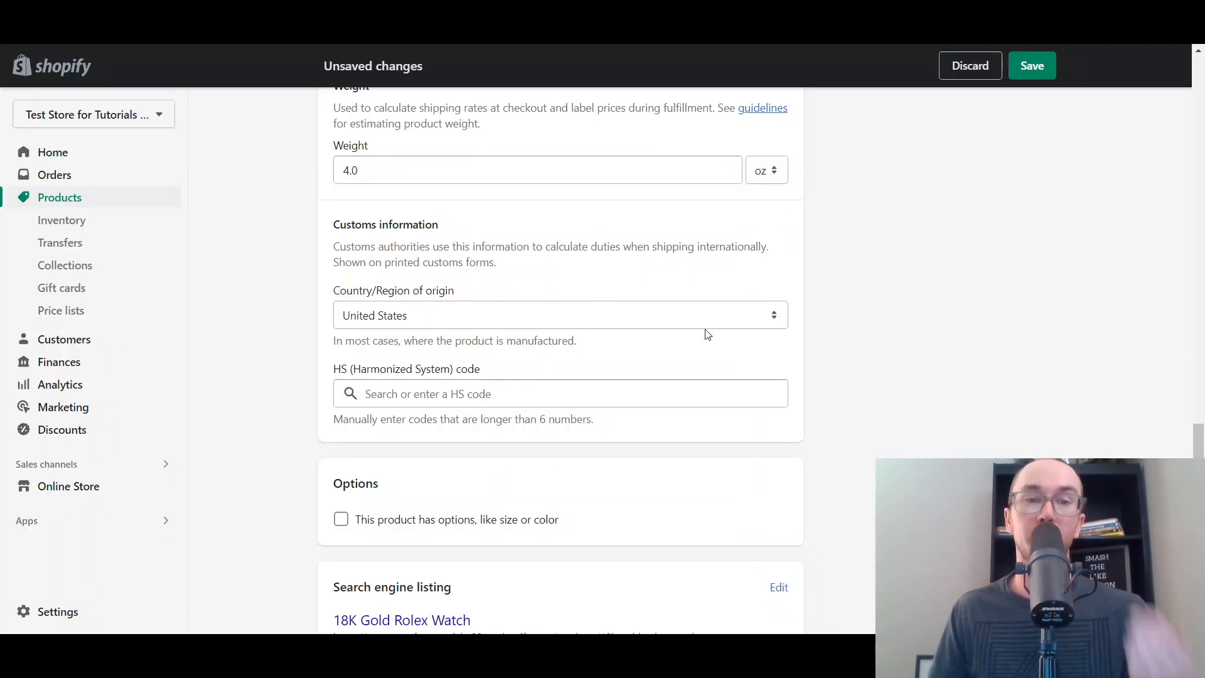
{"action": "left_click_drag", "start_coordinate": [1198, 477], "coordinate": [1198, 512]}
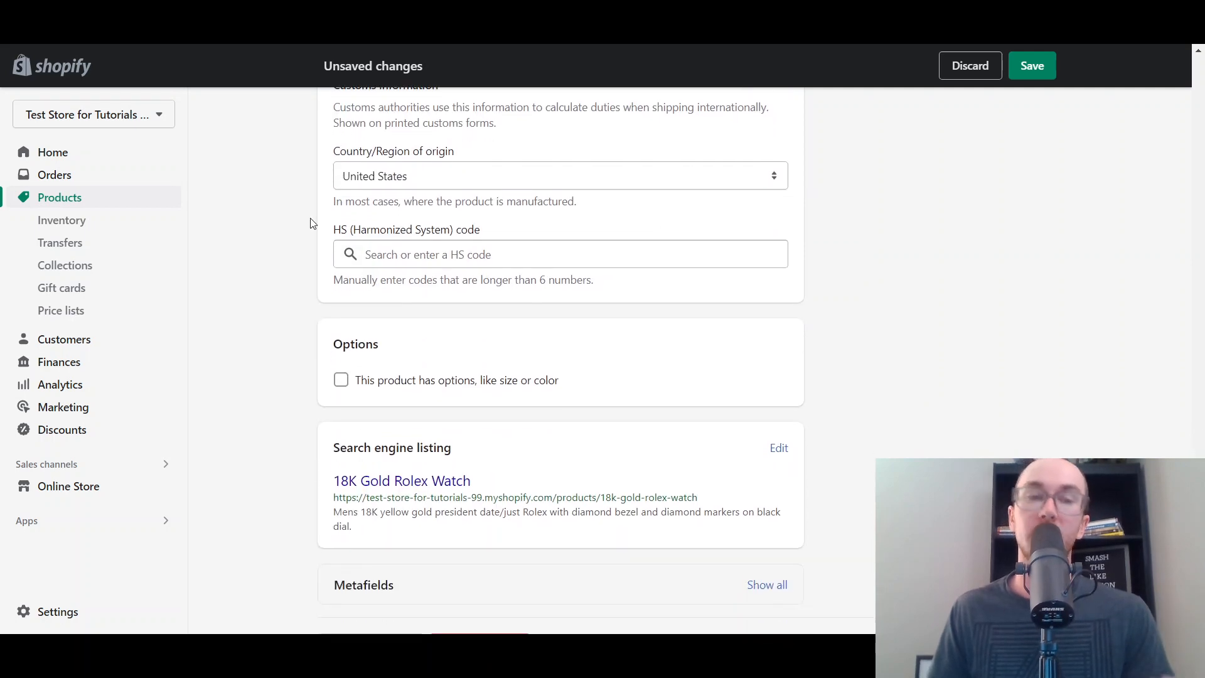
{"action": "left_click", "coordinate": [444, 235]}
{"action": "left_click", "coordinate": [964, 344]}
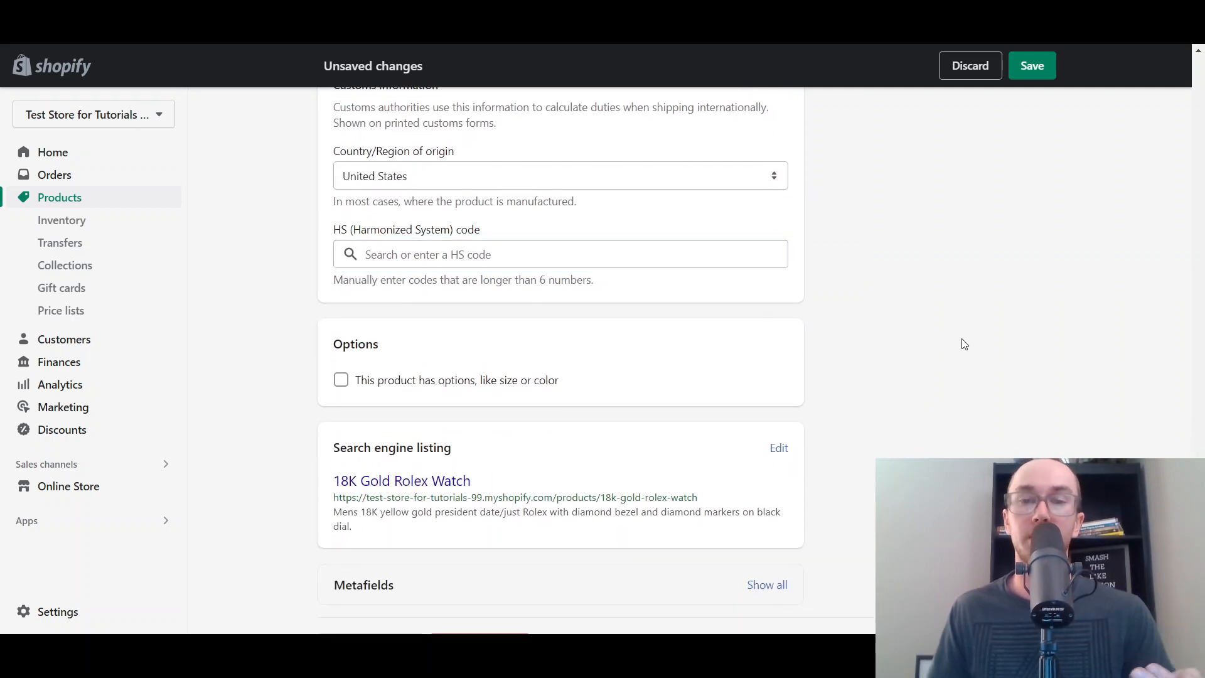
Step: Enable options for the watch product and name the first option Size
{"action": "left_click", "coordinate": [365, 387]}
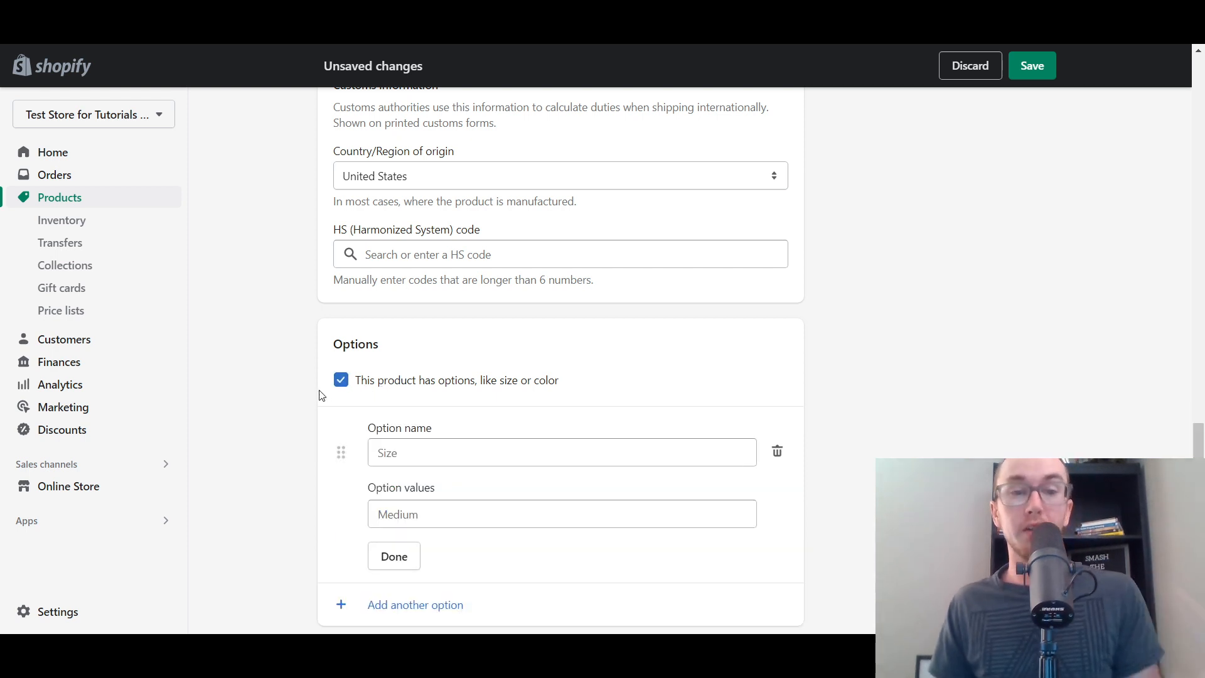
{"action": "left_click_drag", "start_coordinate": [1198, 470], "coordinate": [1198, 494]}
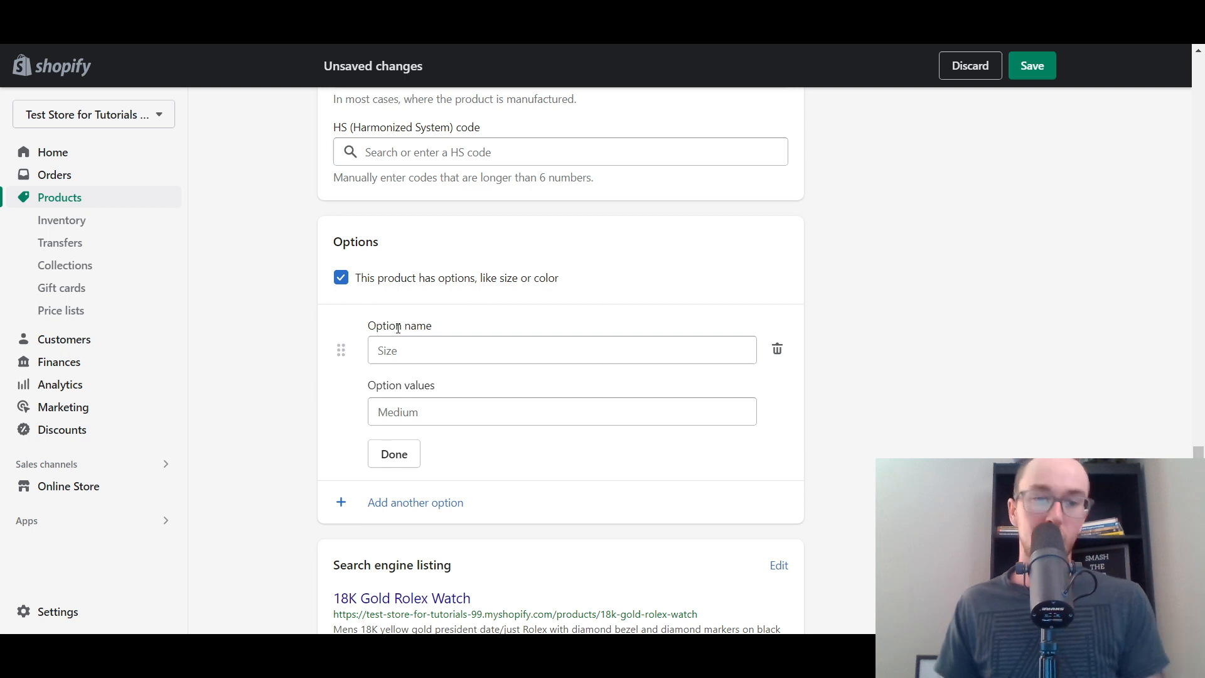
{"action": "left_click", "coordinate": [418, 356]}
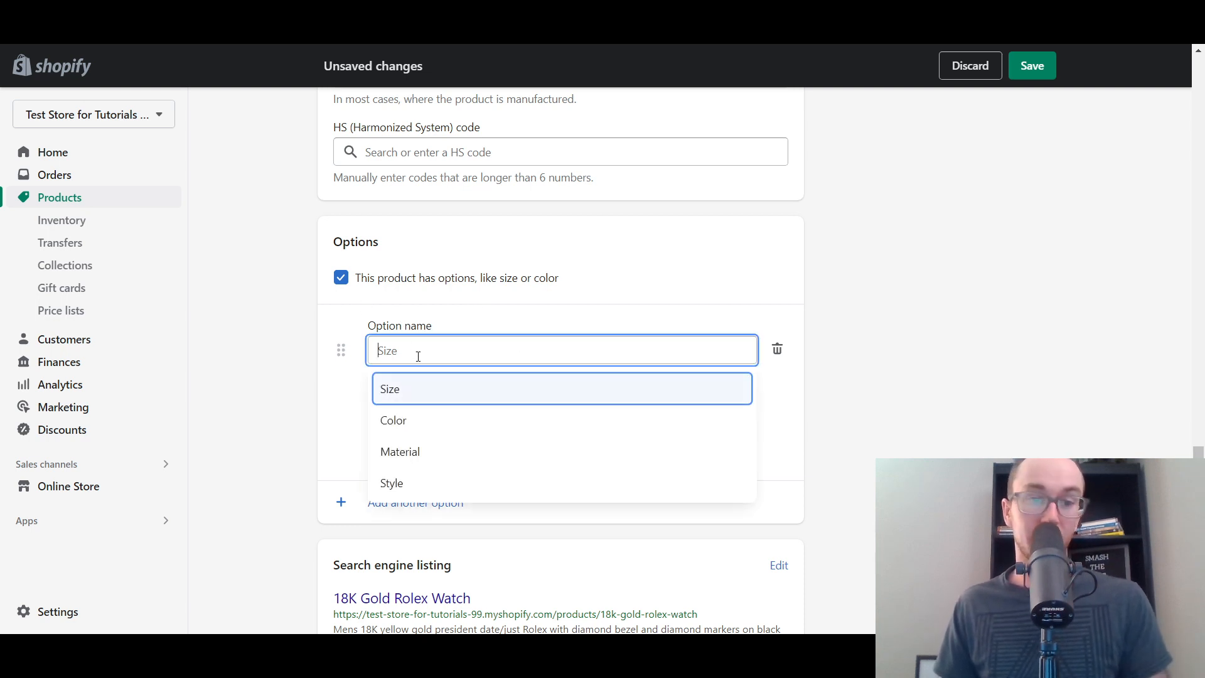
{"action": "left_click", "coordinate": [420, 391]}
Step: Give the Size option the values medium, small and large, and reorder them so small comes before medium
{"action": "left_click", "coordinate": [462, 411]}
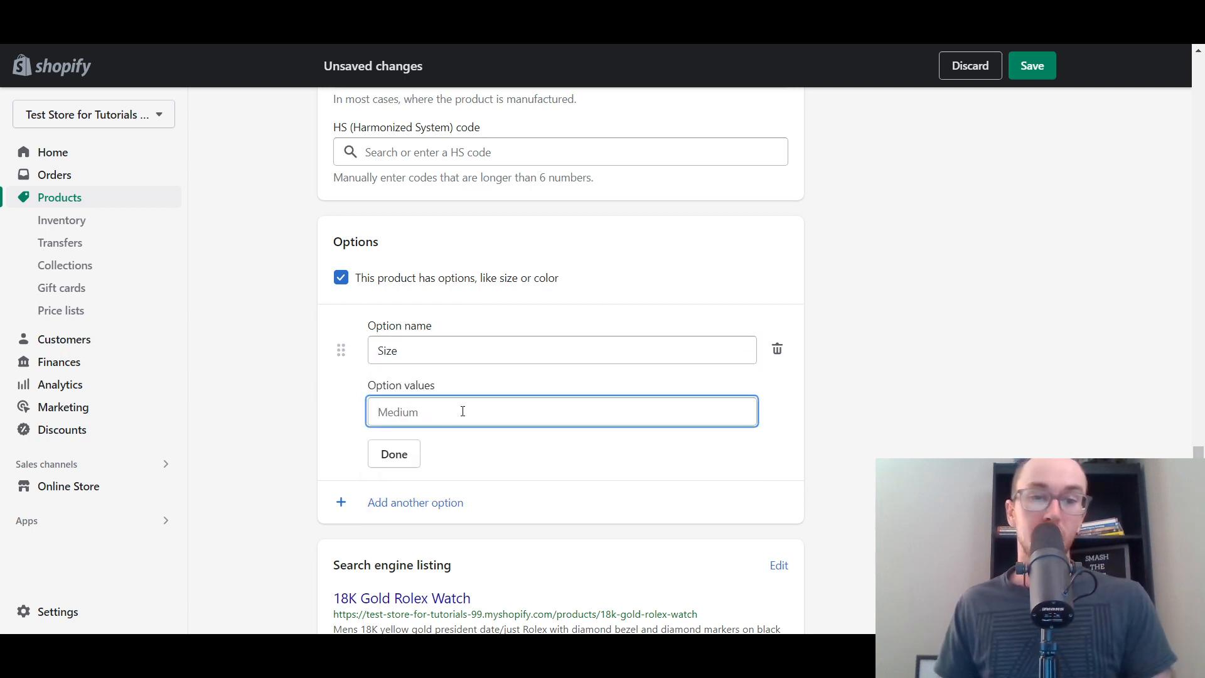
{"action": "type", "text": "medium"}
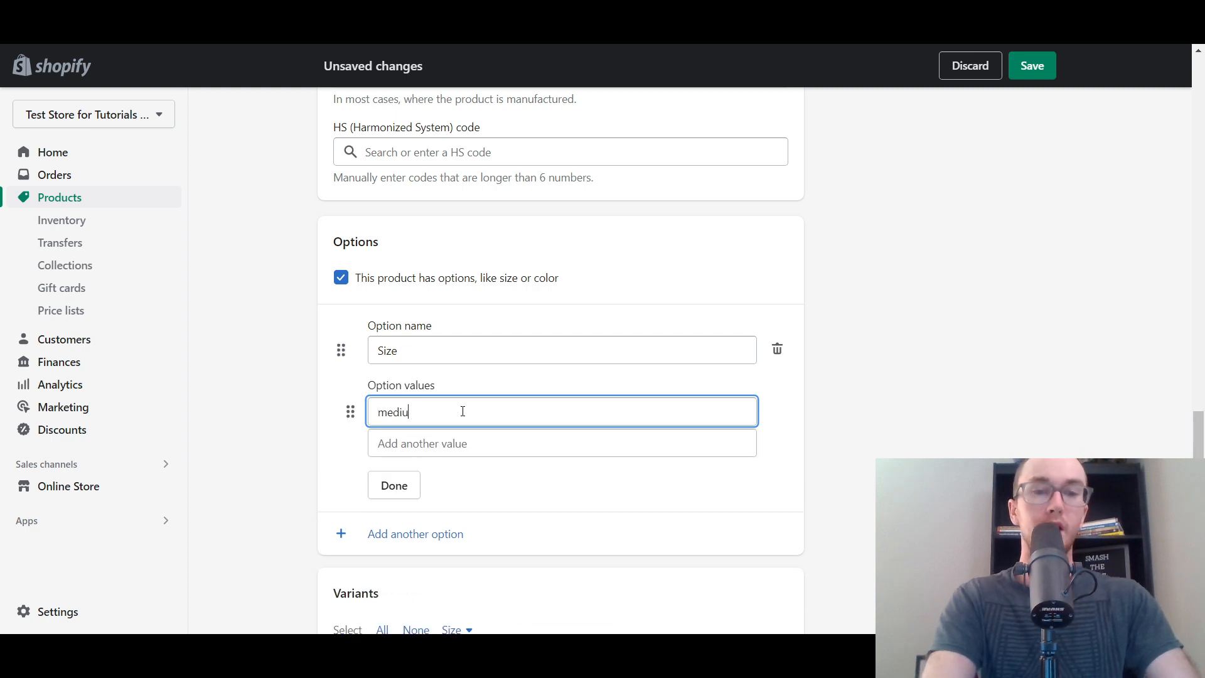
{"action": "left_click", "coordinate": [449, 440]}
{"action": "type", "text": "small"}
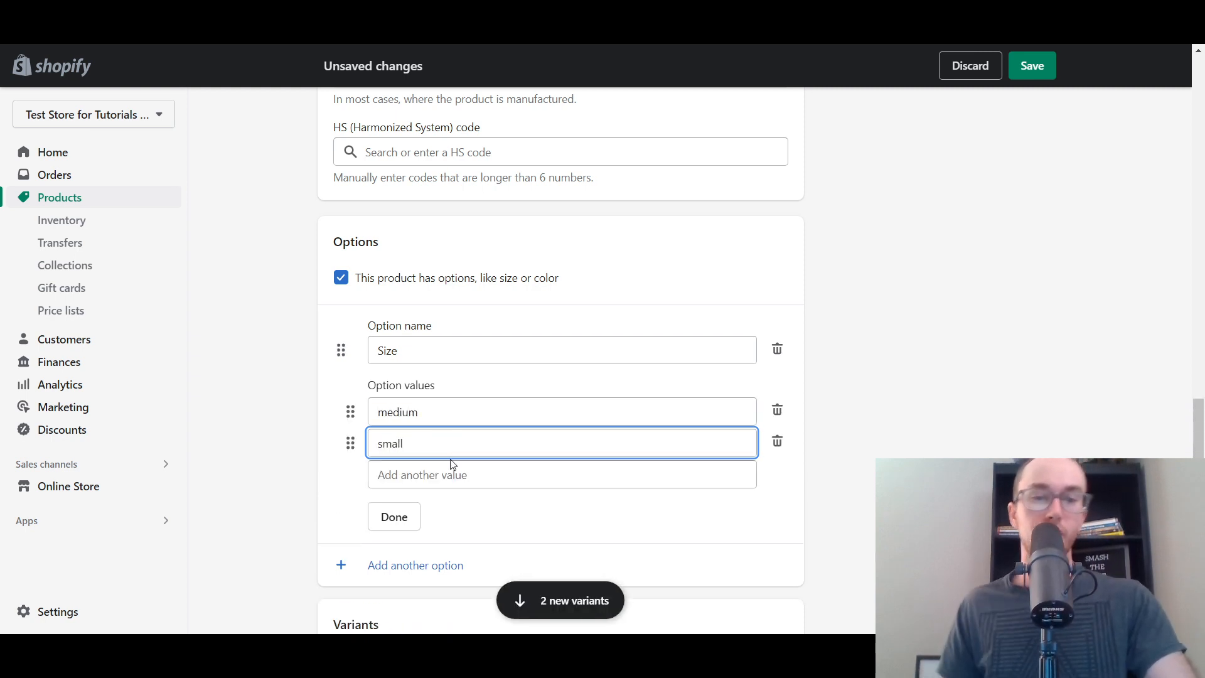
{"action": "left_click", "coordinate": [450, 474]}
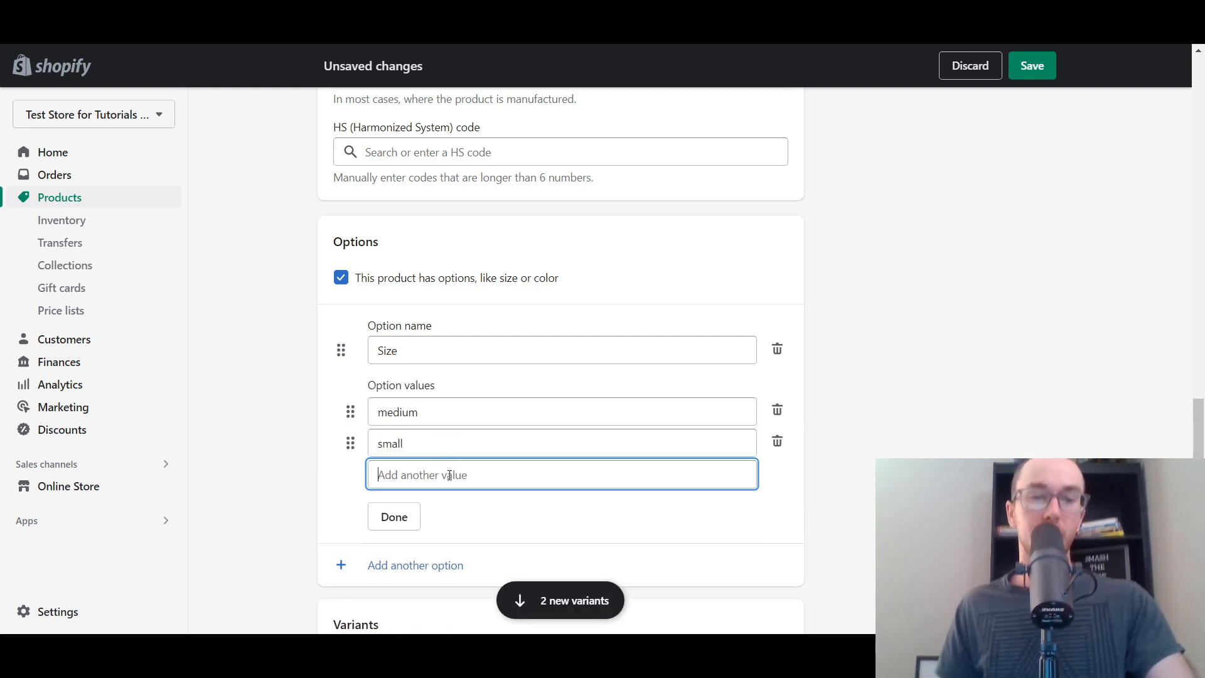
{"action": "type", "text": "large"}
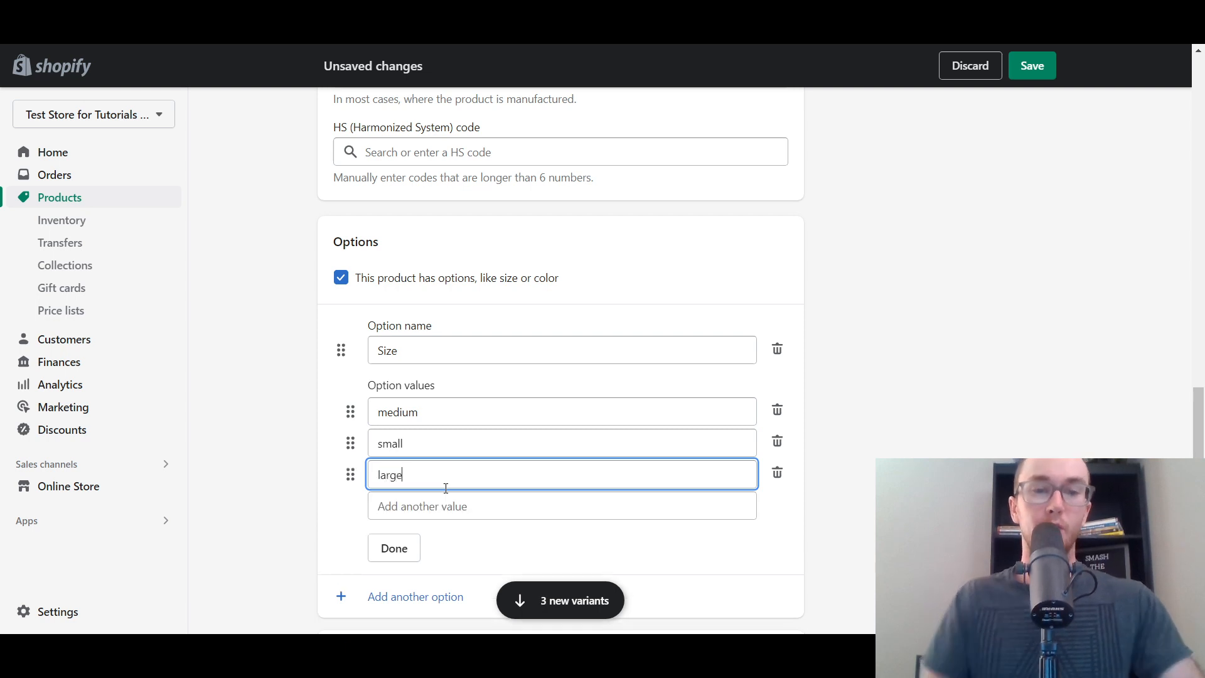
{"action": "left_click", "coordinate": [329, 485]}
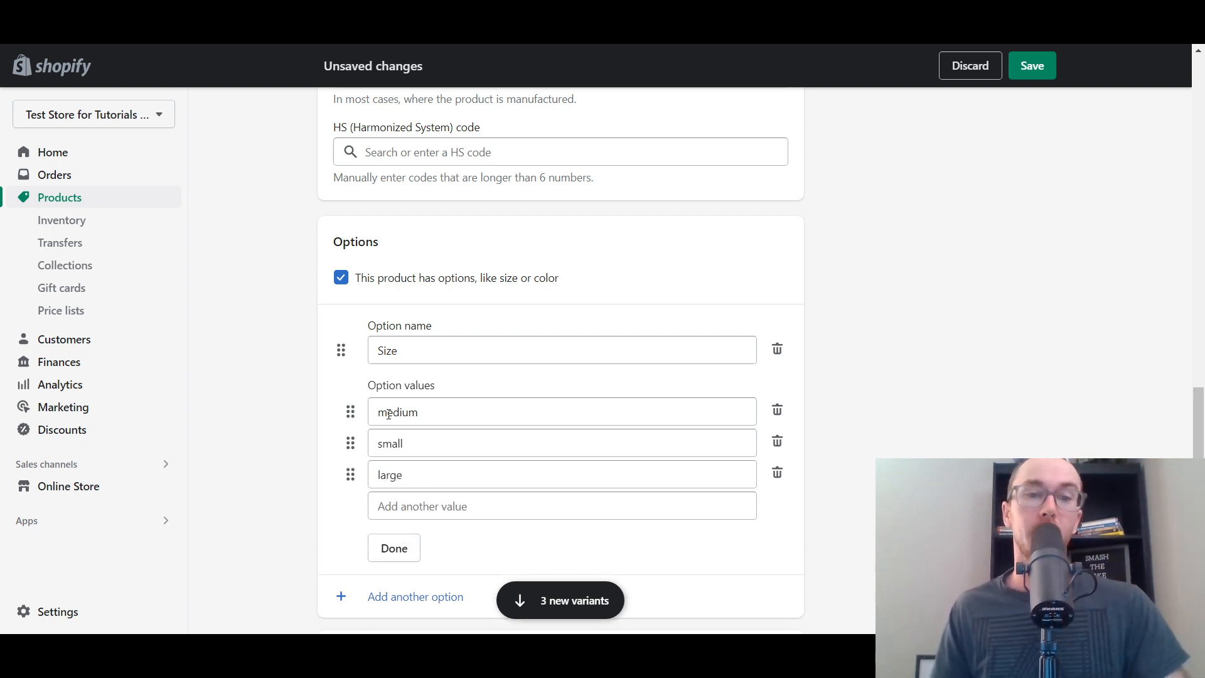
{"action": "scroll", "coordinate": [316, 511], "scroll_direction": "down", "scroll_amount": 1}
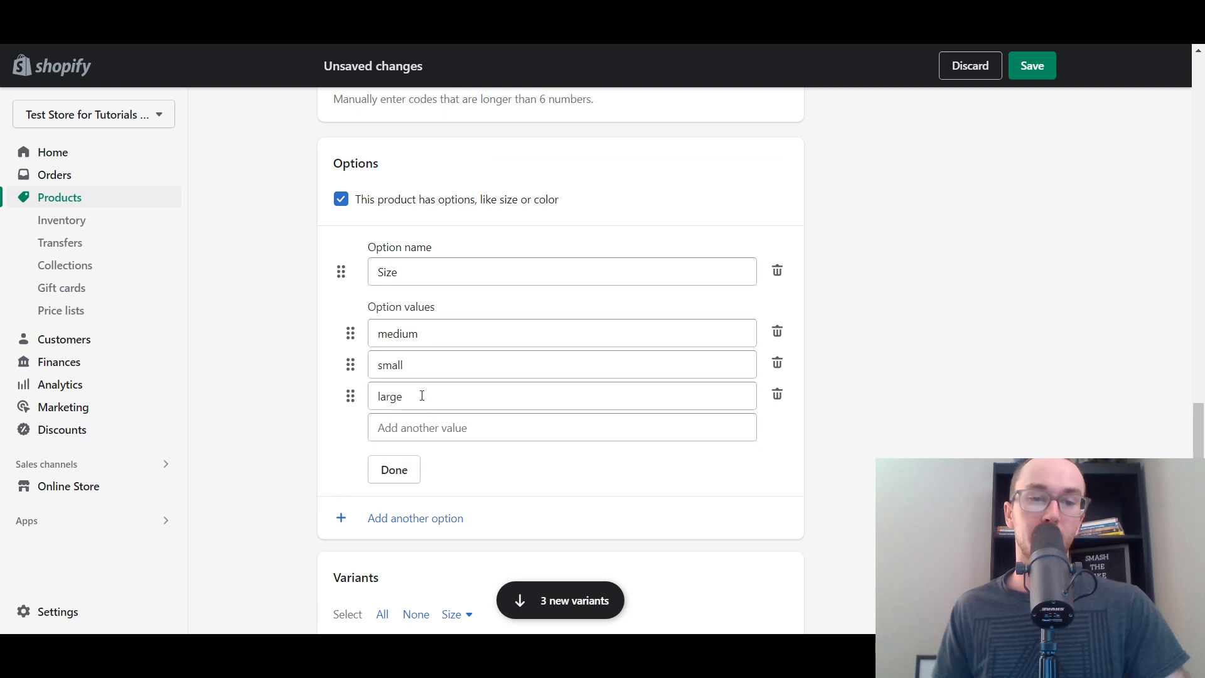
{"action": "left_click_drag", "start_coordinate": [356, 367], "coordinate": [356, 333]}
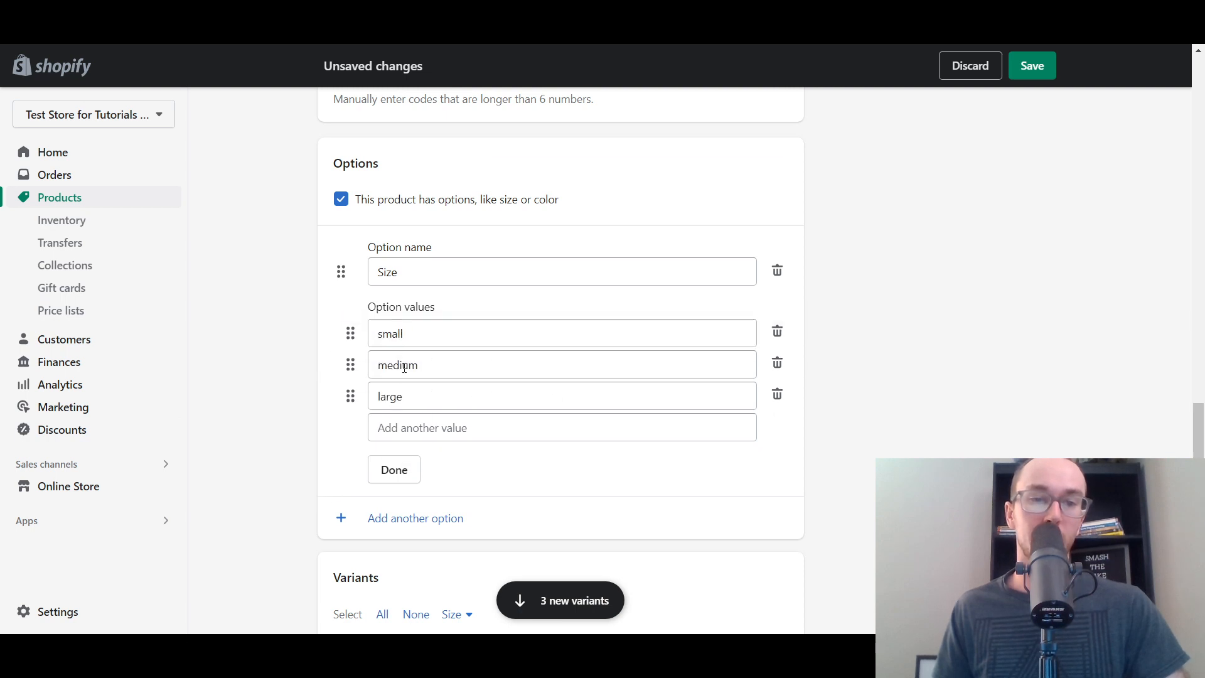
Step: Add a second product option with the values Black, Blue and Red
{"action": "left_click", "coordinate": [367, 518]}
{"action": "scroll", "coordinate": [243, 499], "scroll_direction": "down", "scroll_amount": 1}
{"action": "scroll", "coordinate": [243, 499], "scroll_direction": "down", "scroll_amount": 1}
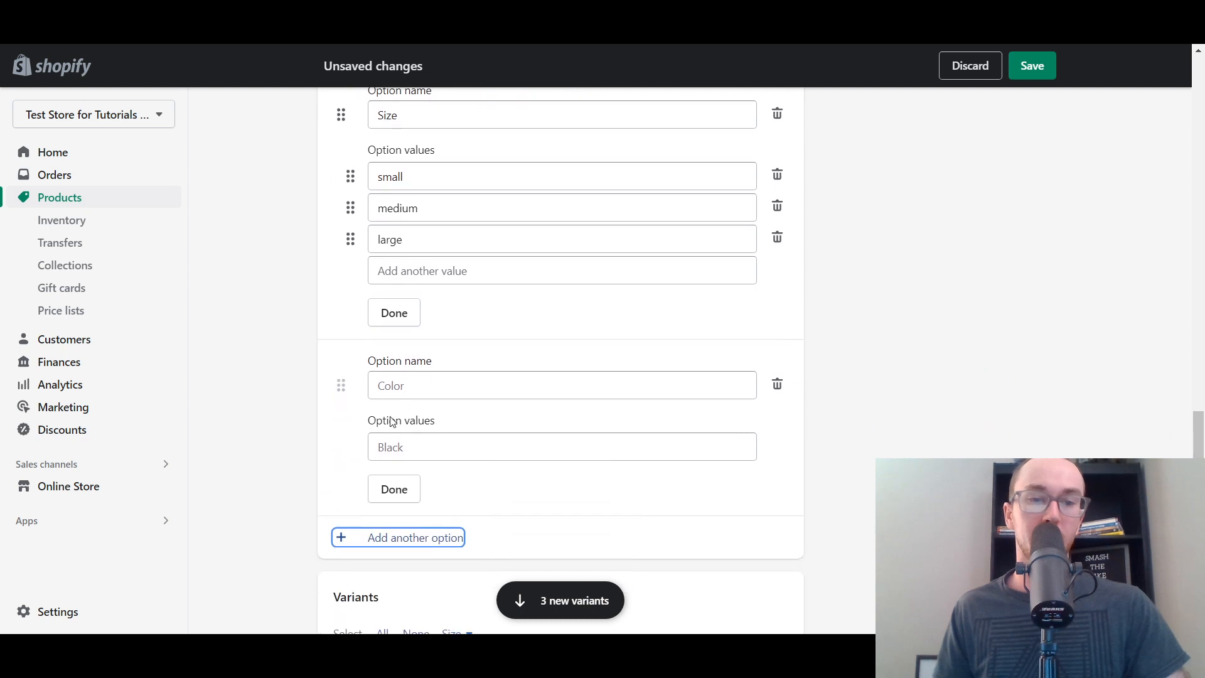
{"action": "left_click", "coordinate": [415, 451]}
{"action": "type", "text": "B"}
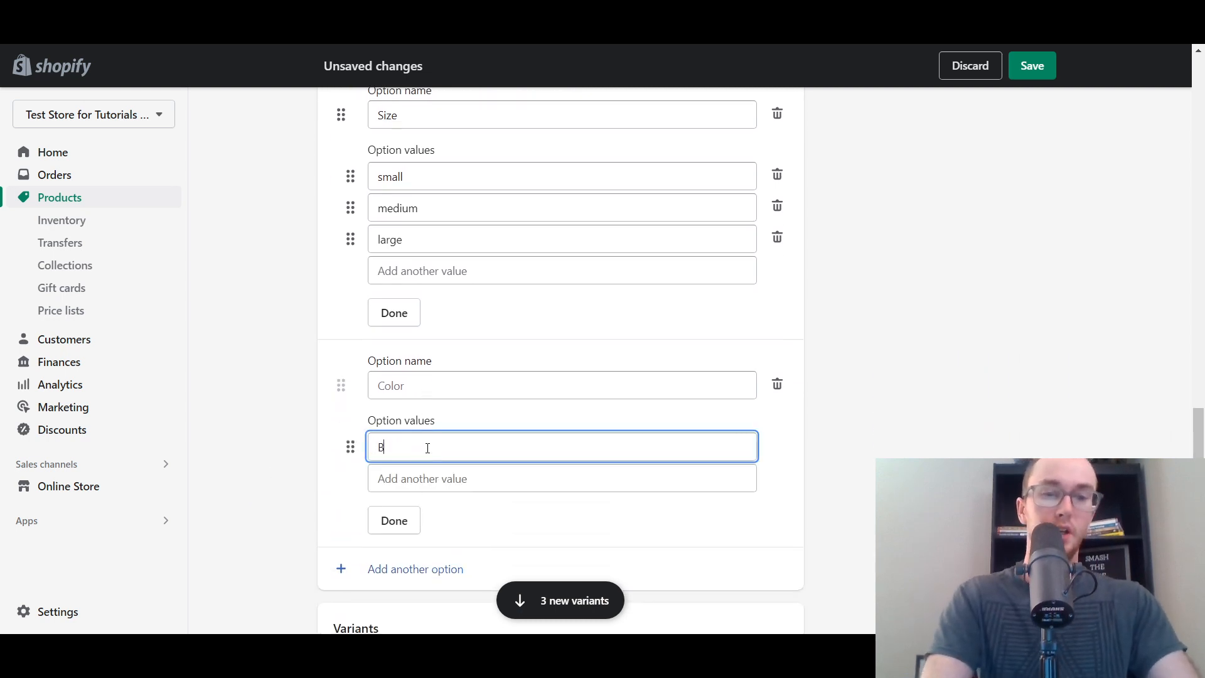
{"action": "type", "text": "lack"}
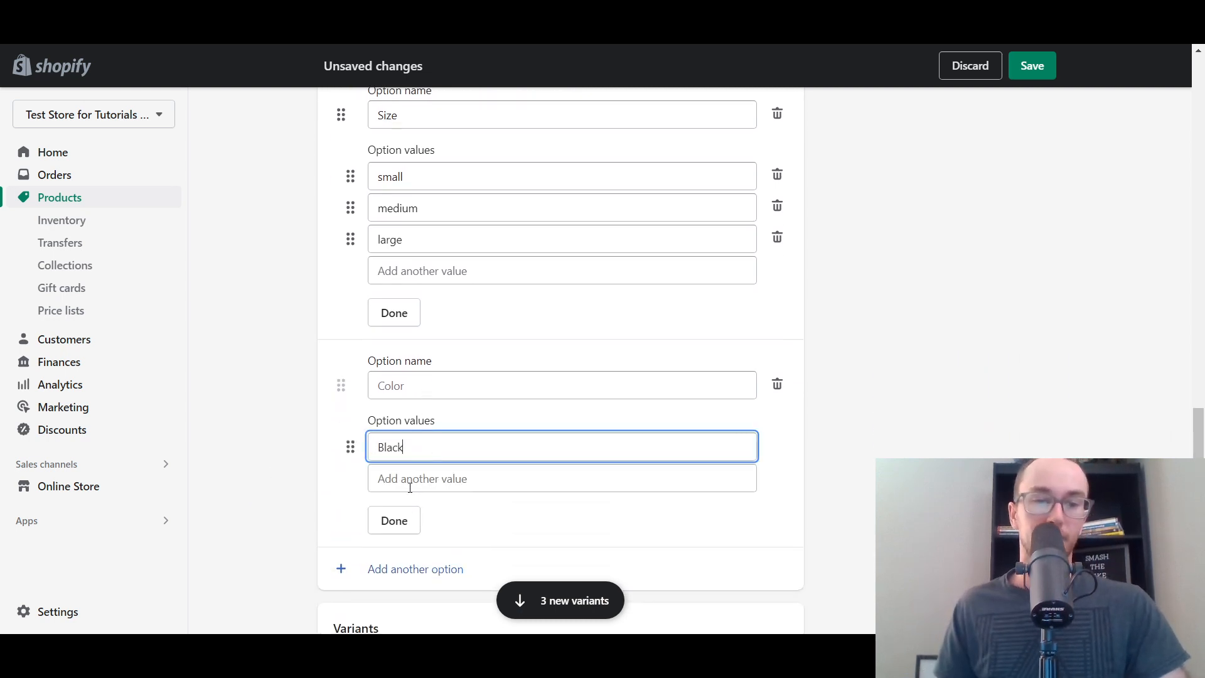
{"action": "left_click", "coordinate": [411, 480]}
{"action": "type", "text": "Blu"}
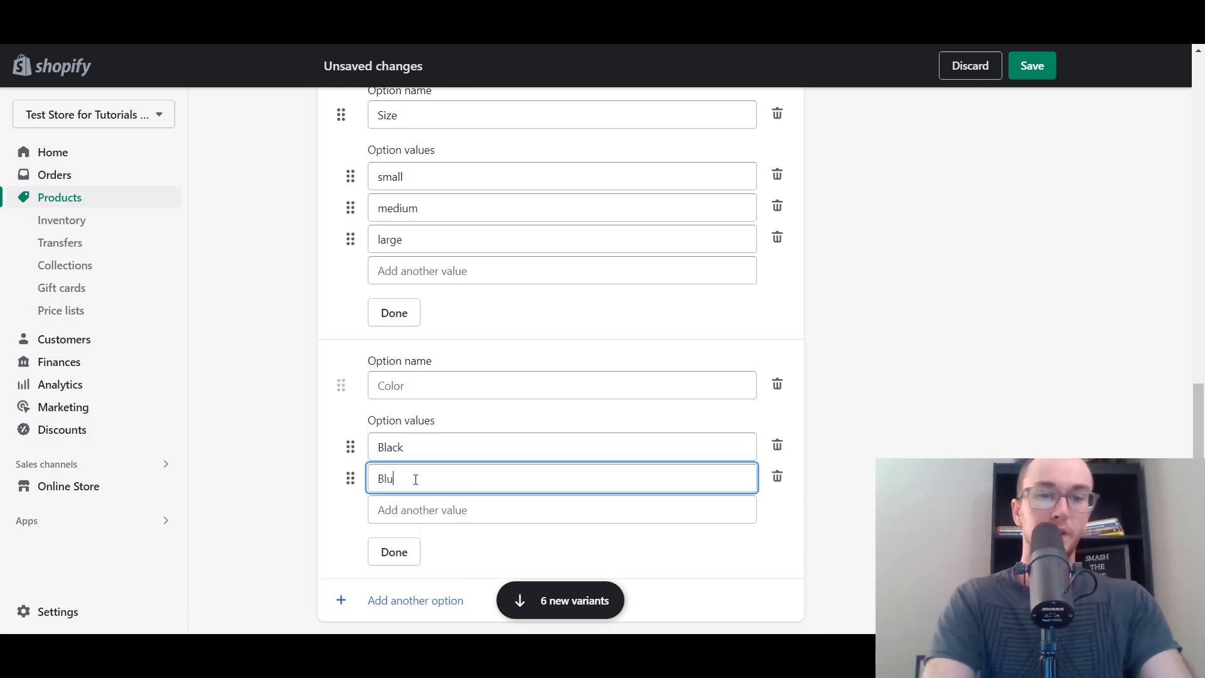
{"action": "type", "text": "e"}
{"action": "left_click", "coordinate": [409, 506]}
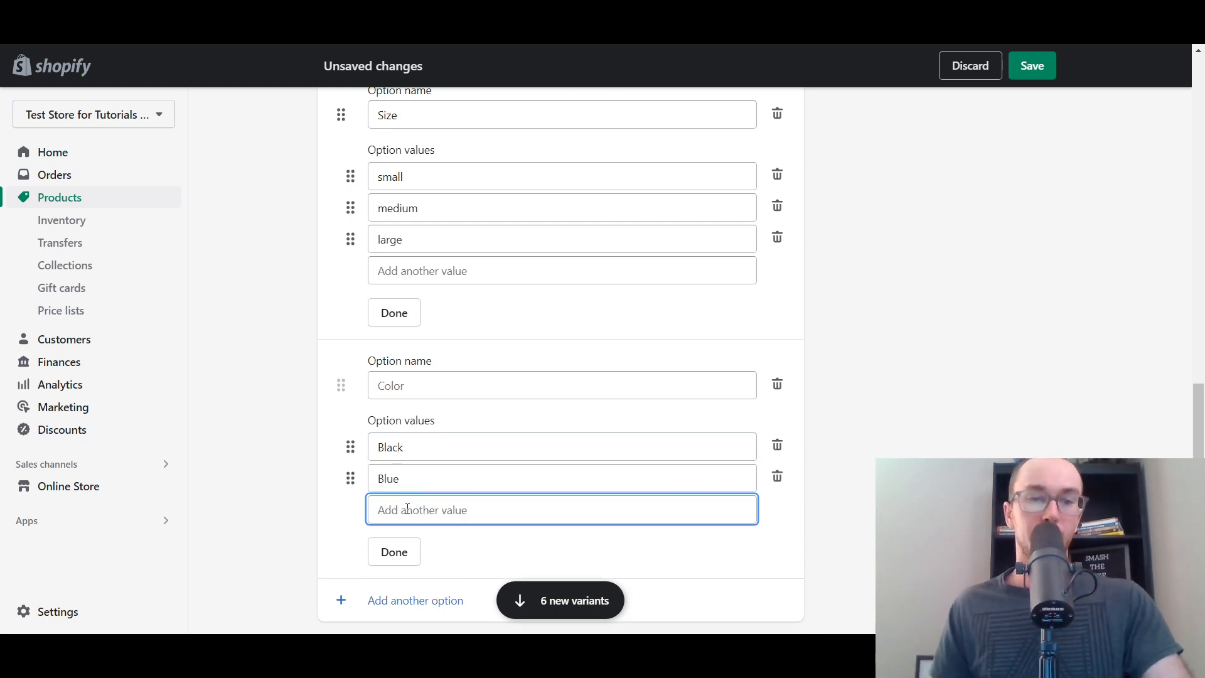
{"action": "left_click", "coordinate": [330, 420]}
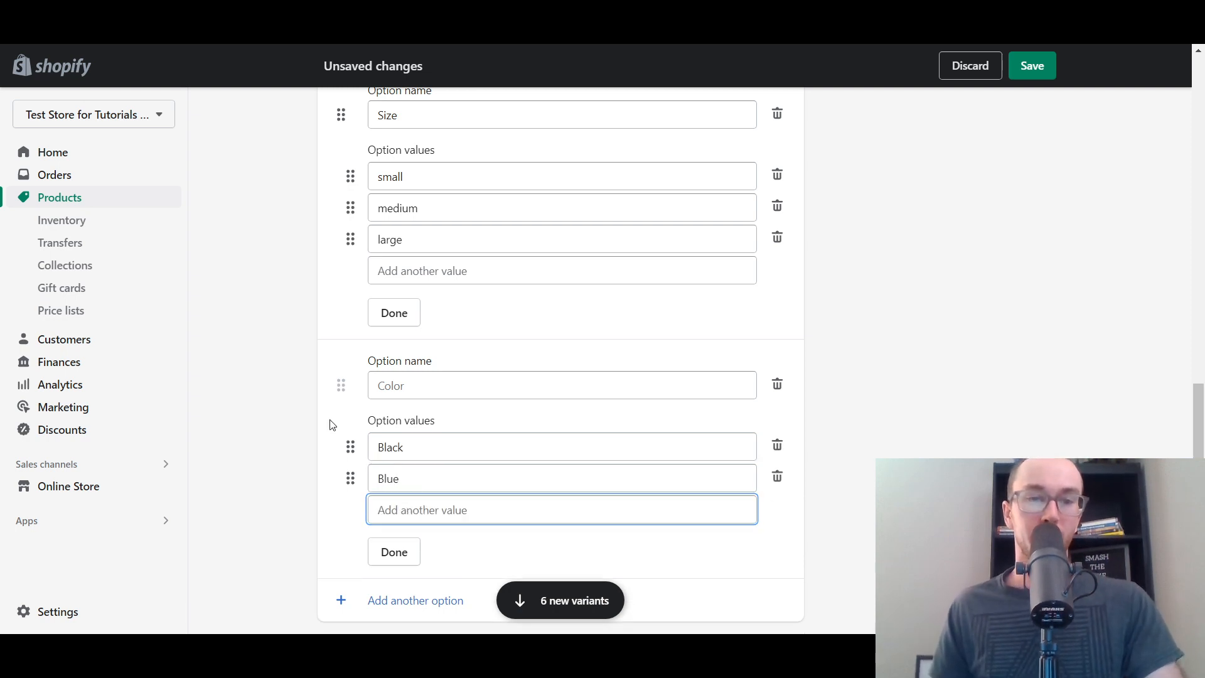
{"action": "left_click", "coordinate": [408, 504]}
{"action": "type", "text": "R"}
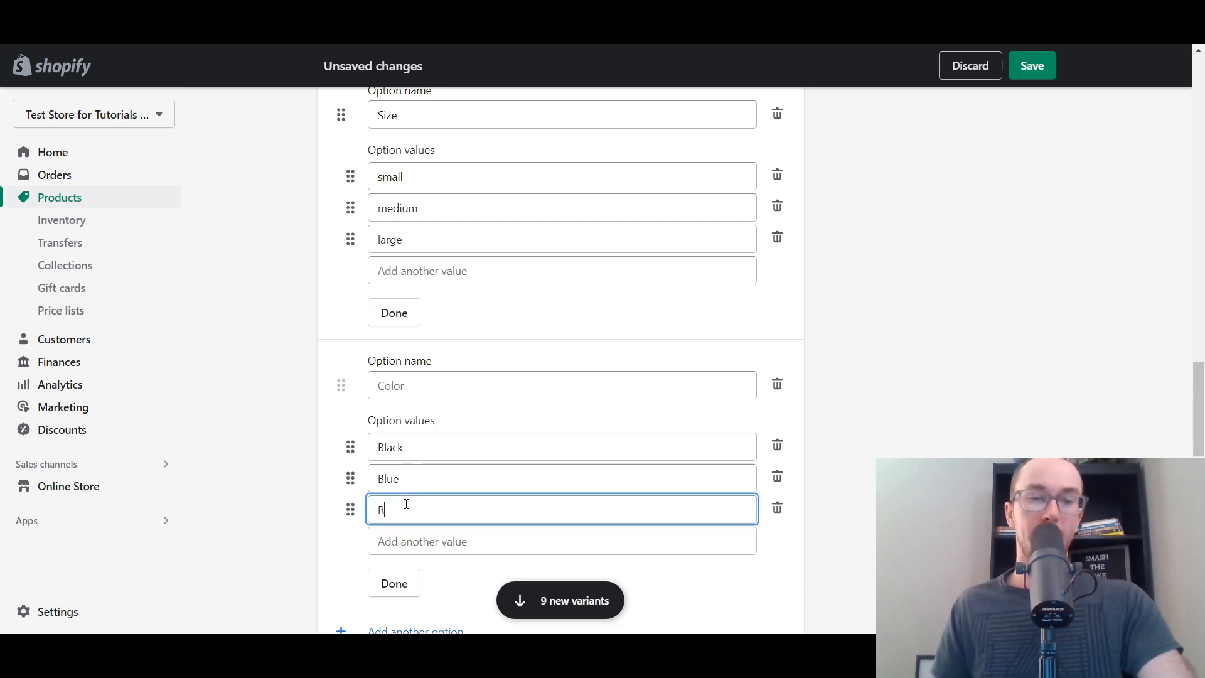
{"action": "type", "text": "ed"}
Step: Name the second option Band color
{"action": "left_click", "coordinate": [435, 393]}
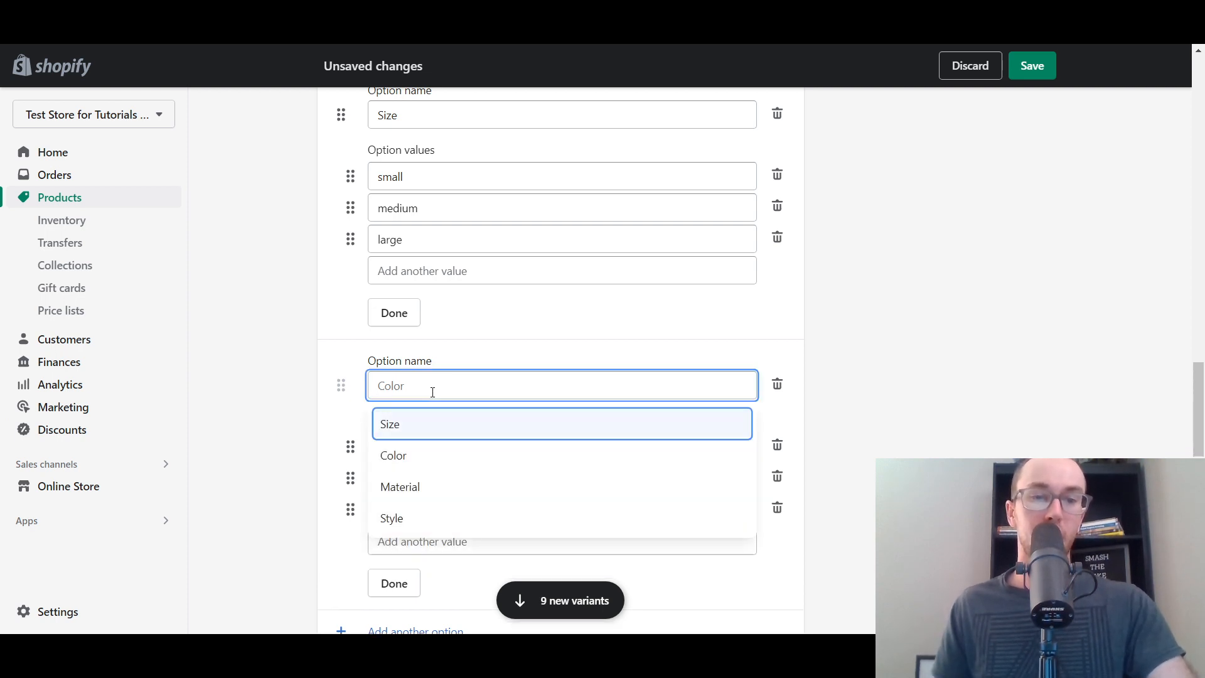
{"action": "type", "text": "B"}
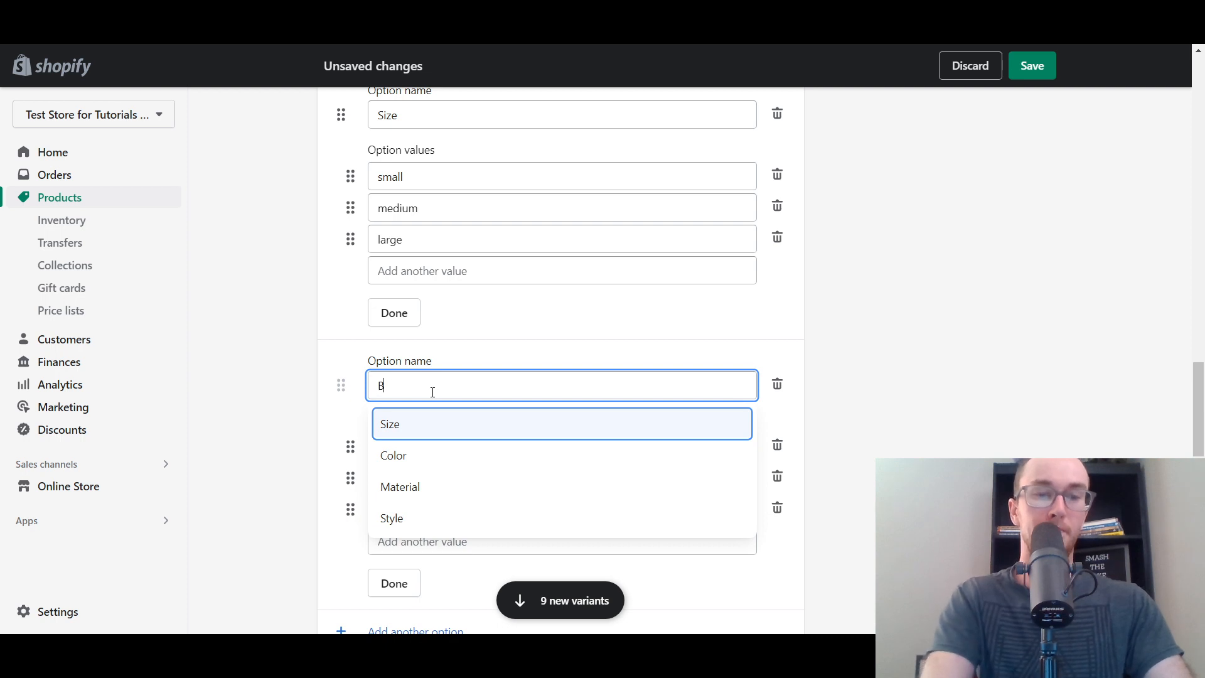
{"action": "type", "text": "and "}
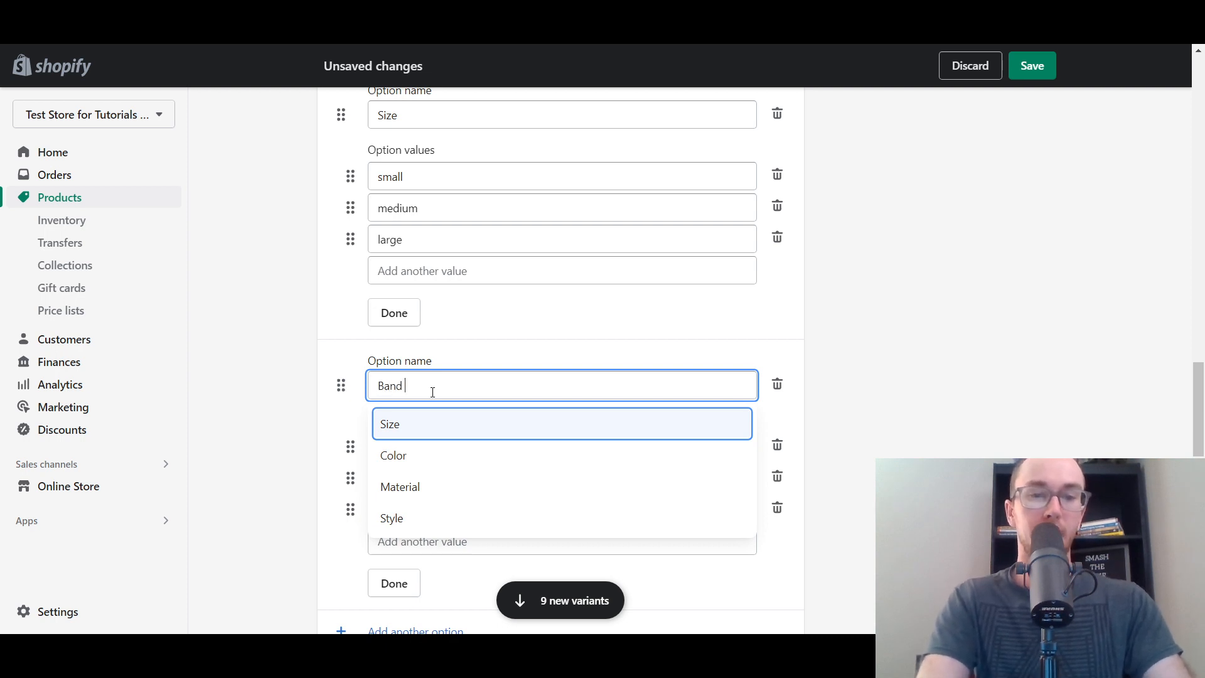
{"action": "type", "text": "color"}
{"action": "left_click", "coordinate": [307, 353]}
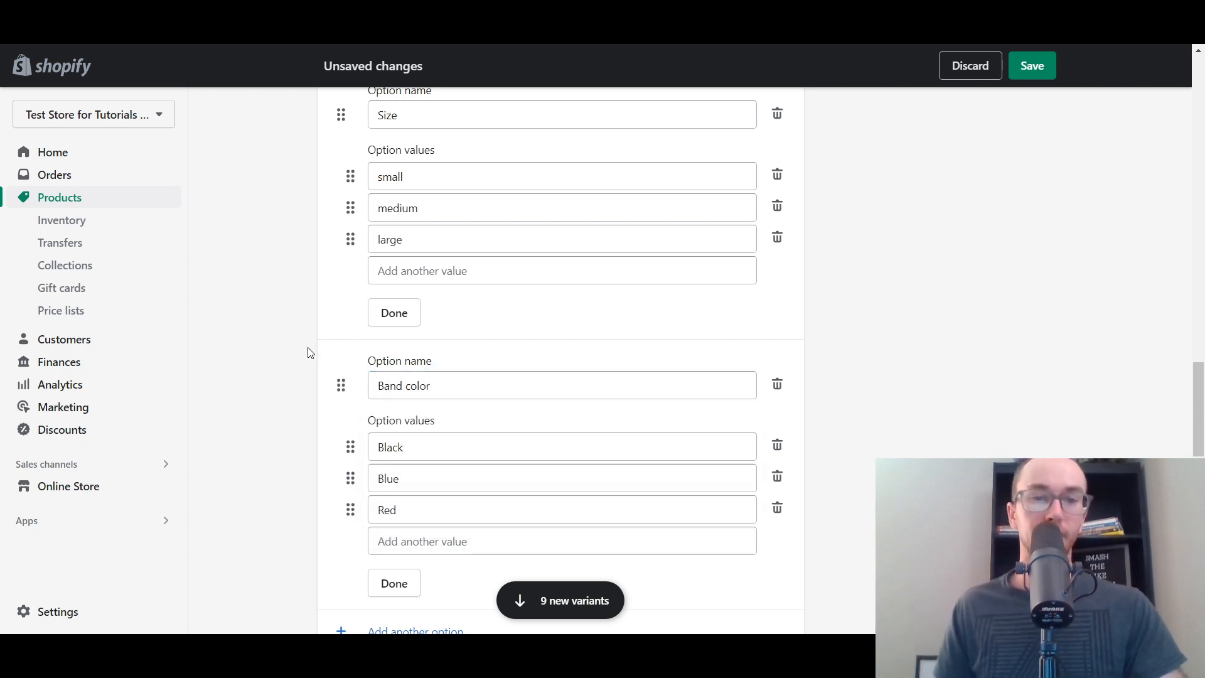
Step: Rename the first option from Size to Band Size
{"action": "left_click", "coordinate": [380, 116]}
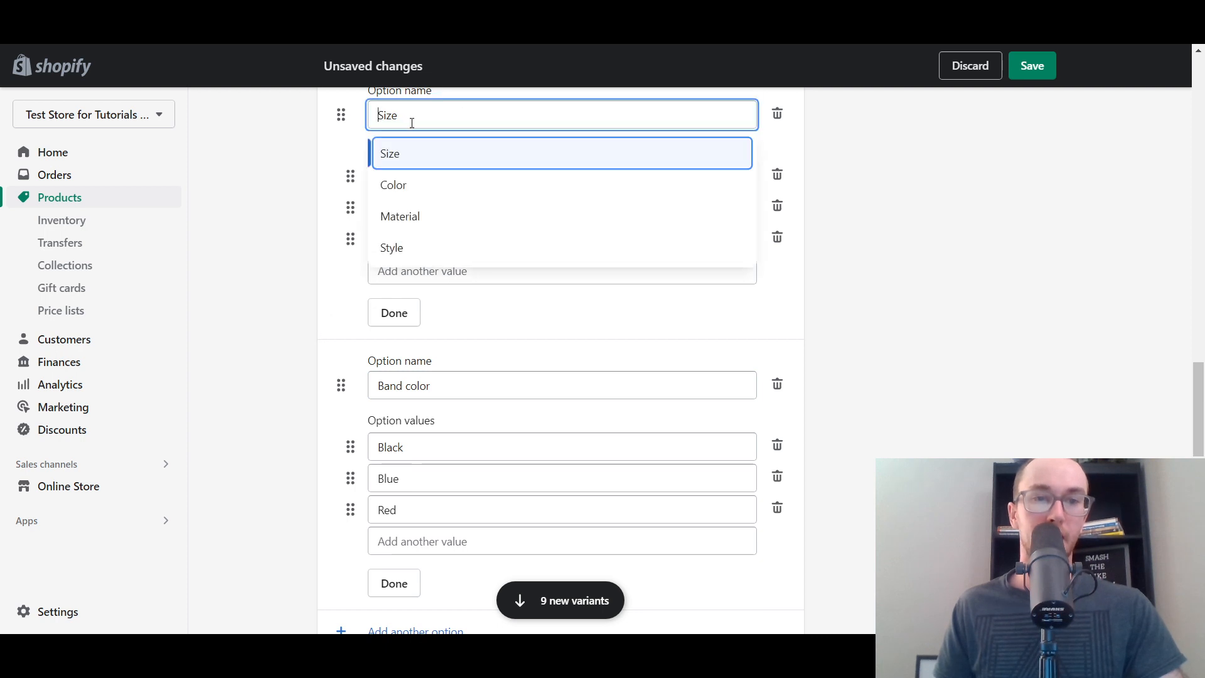
{"action": "type", "text": "Band"}
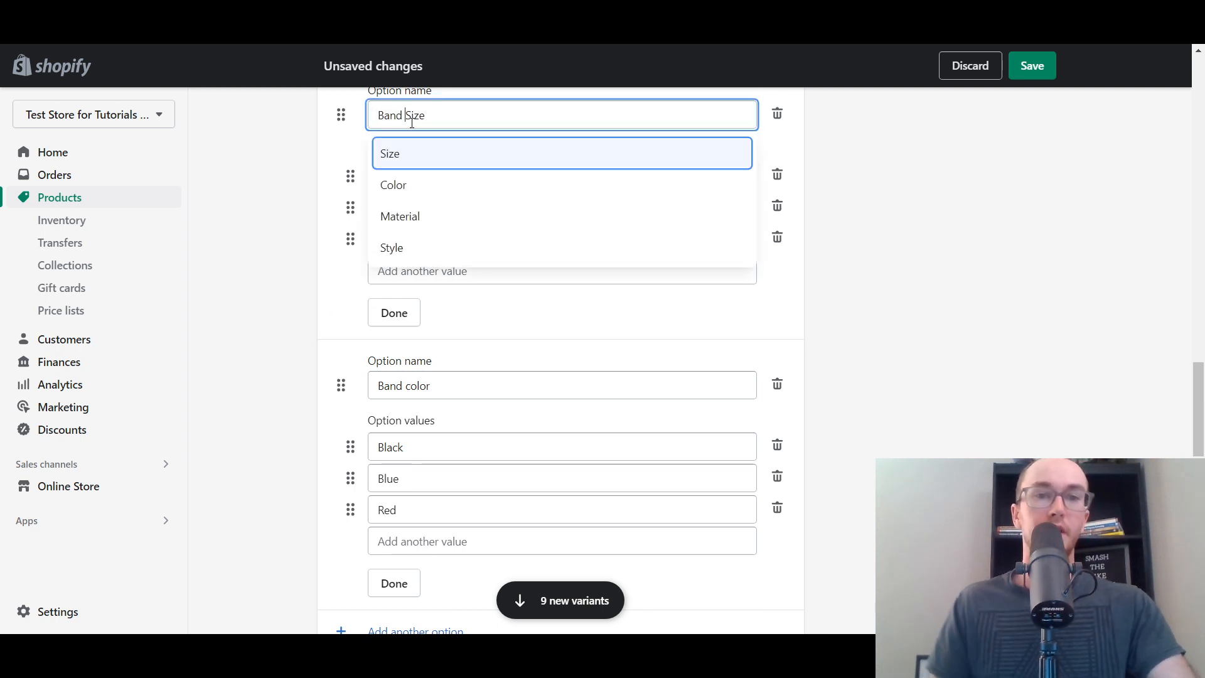
{"action": "left_click", "coordinate": [307, 146]}
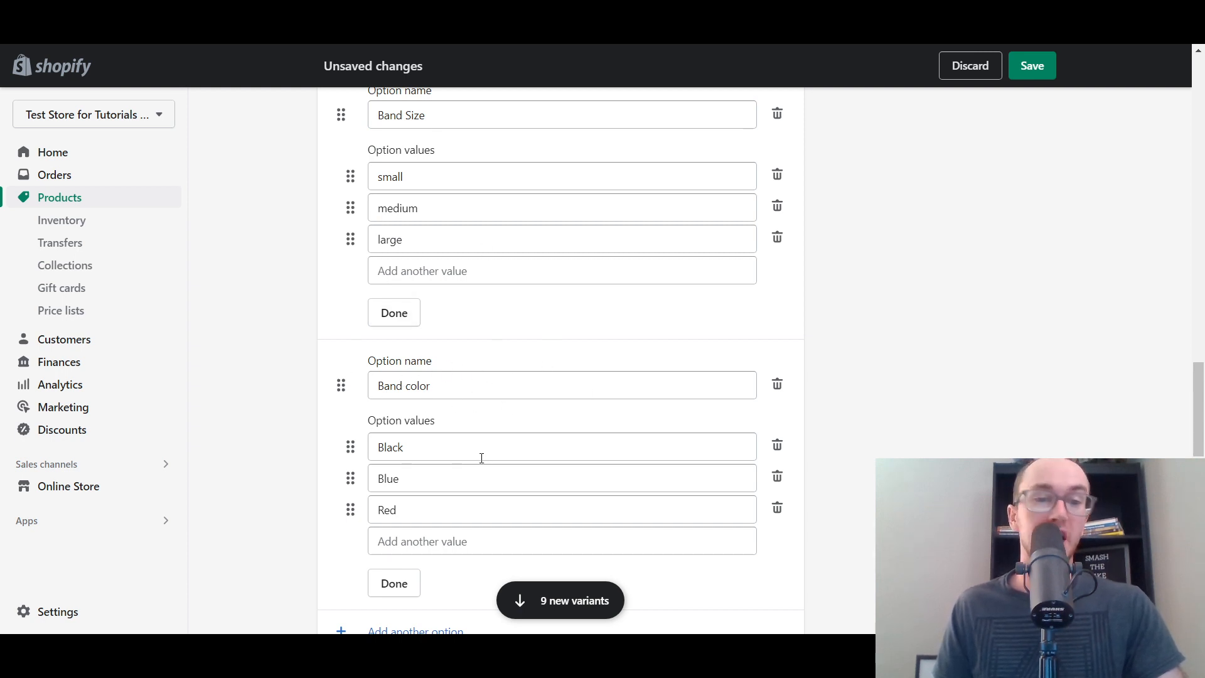
Step: Finish editing the Band color and Band Size options and save the product
{"action": "scroll", "coordinate": [465, 489], "scroll_direction": "down", "scroll_amount": 1}
{"action": "left_click", "coordinate": [396, 513]}
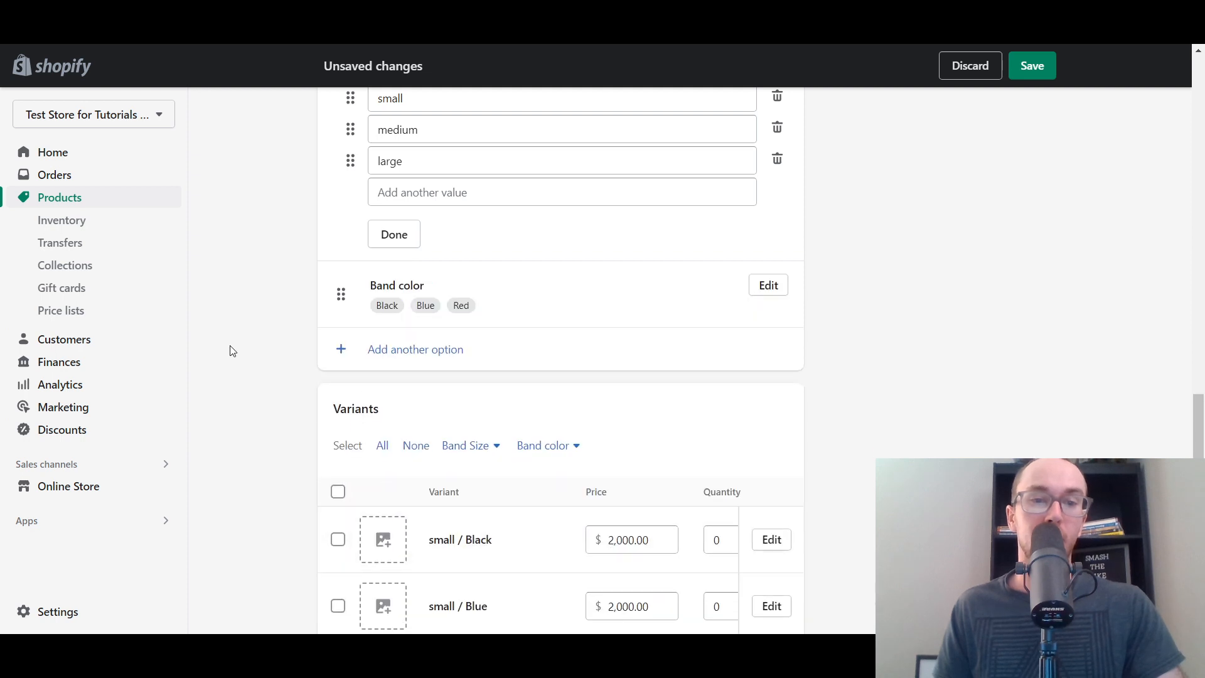
{"action": "scroll", "coordinate": [257, 346], "scroll_direction": "up", "scroll_amount": 1}
{"action": "left_click", "coordinate": [393, 312]}
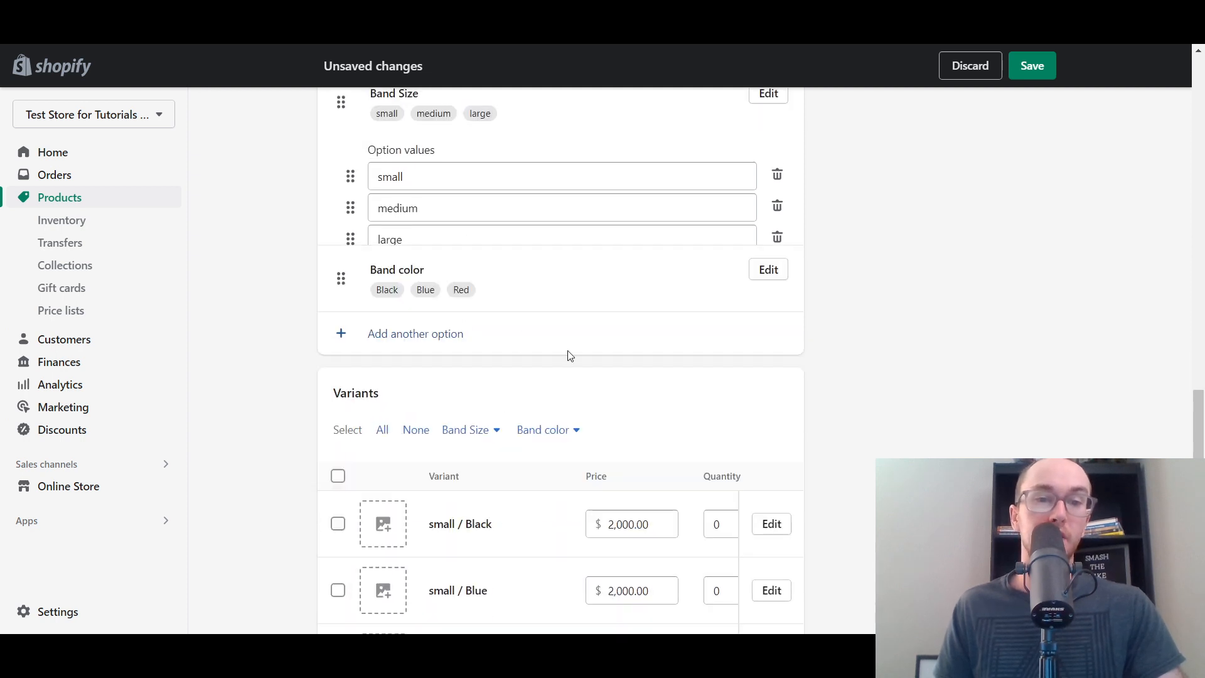
{"action": "scroll", "coordinate": [397, 348], "scroll_direction": "up", "scroll_amount": 1}
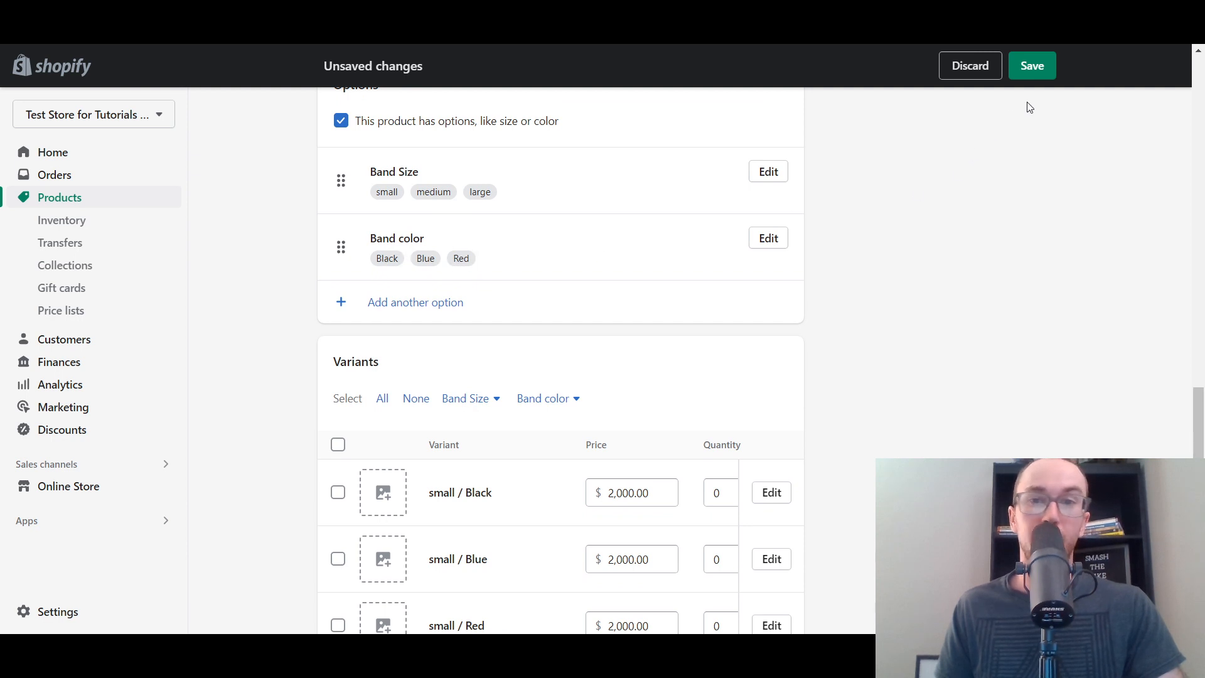
{"action": "left_click", "coordinate": [1032, 66]}
{"action": "scroll", "coordinate": [932, 342], "scroll_direction": "up", "scroll_amount": 1}
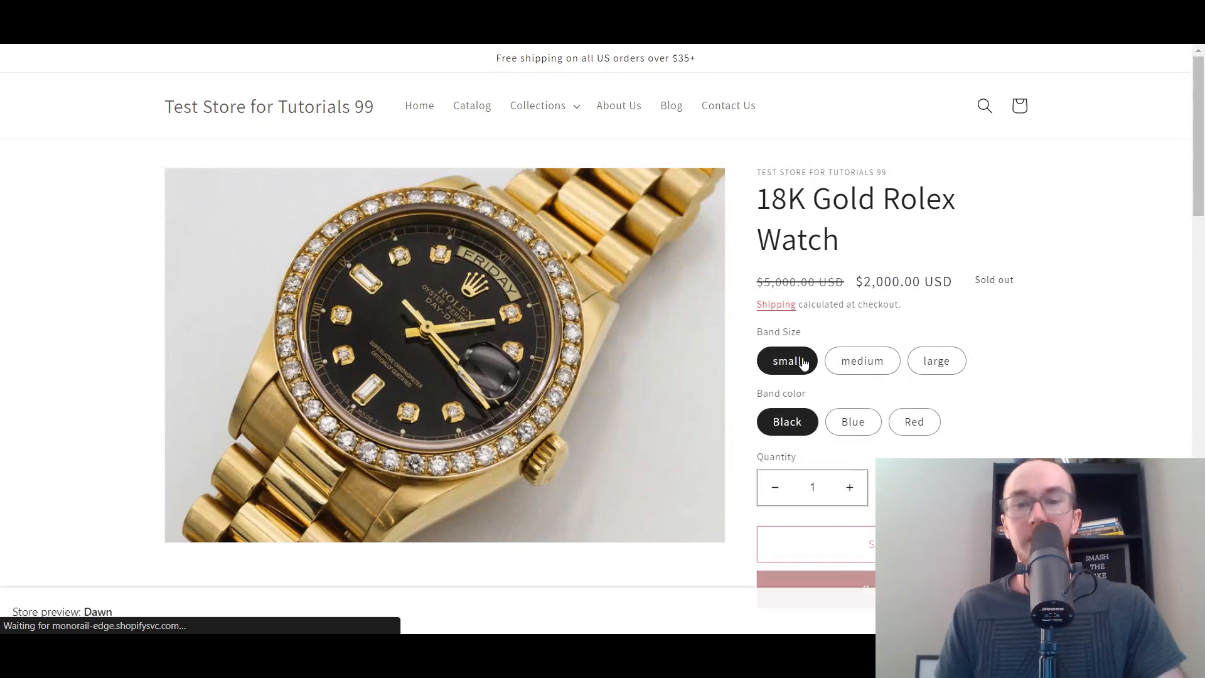
Step: Try the medium, large and small band sizes on the watch's store preview page and return to medium
{"action": "left_click", "coordinate": [851, 366]}
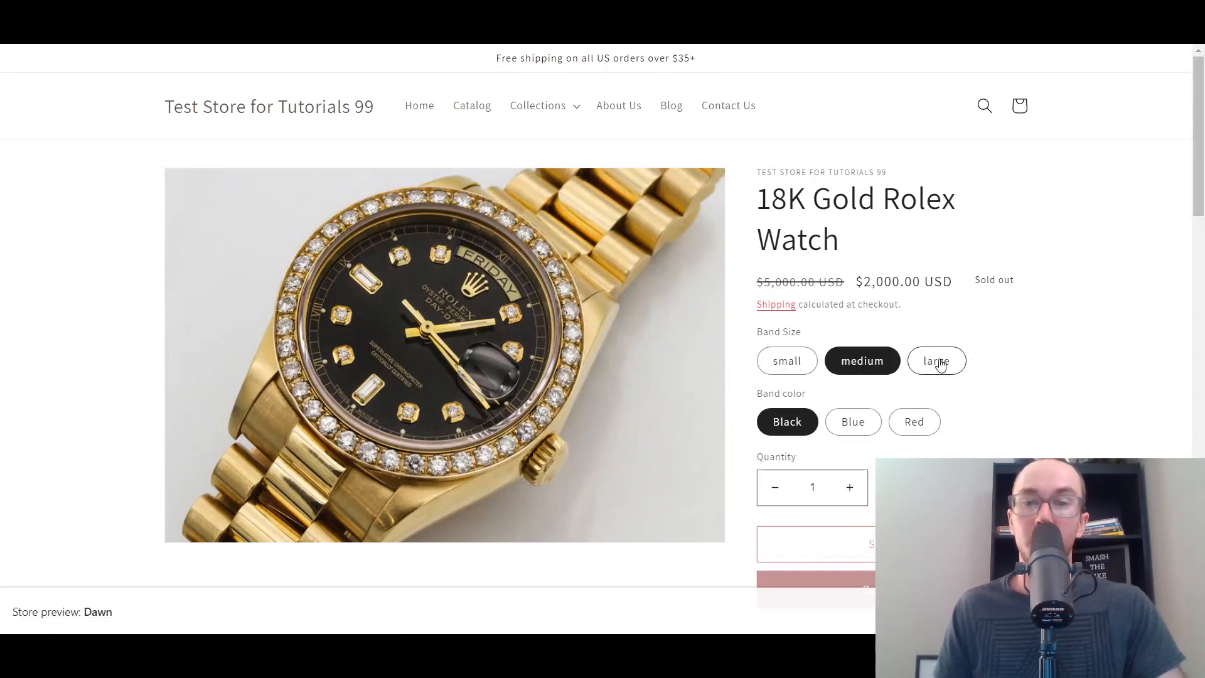
{"action": "left_click", "coordinate": [935, 362]}
{"action": "left_click", "coordinate": [808, 362]}
{"action": "left_click", "coordinate": [830, 361]}
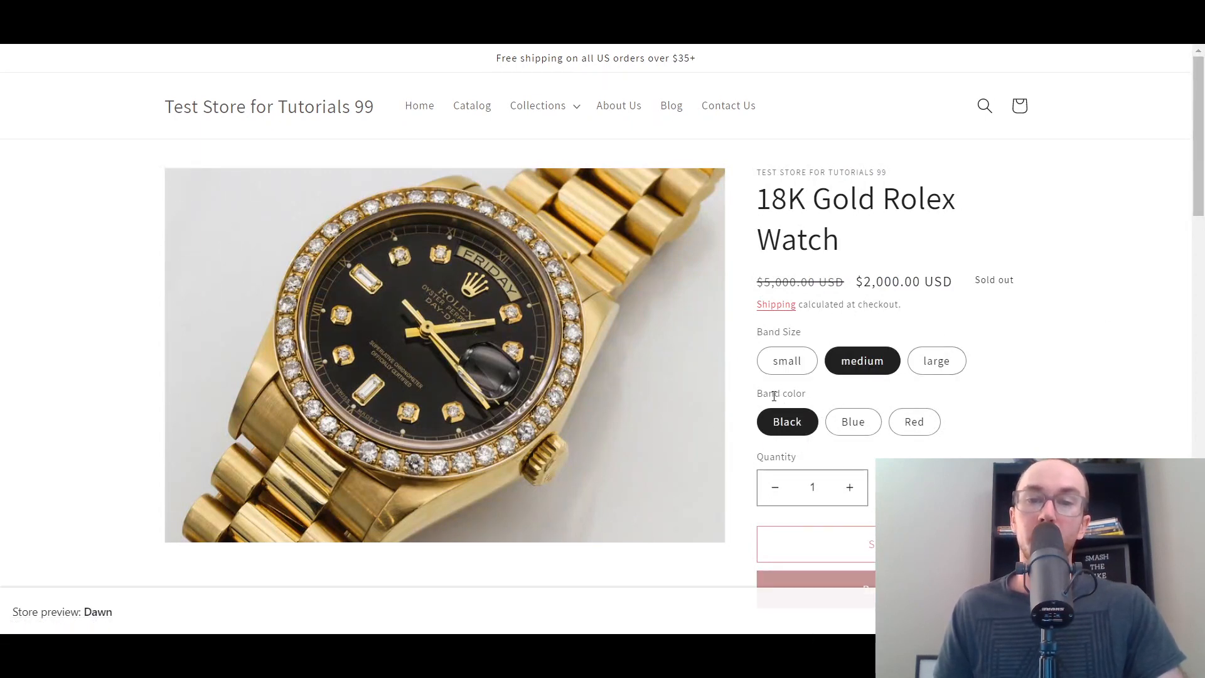
Step: Check the Blue, Red and Black band colors on the store preview, and try the small and medium sizes with Blue
{"action": "left_click", "coordinate": [853, 421]}
{"action": "left_click", "coordinate": [916, 422]}
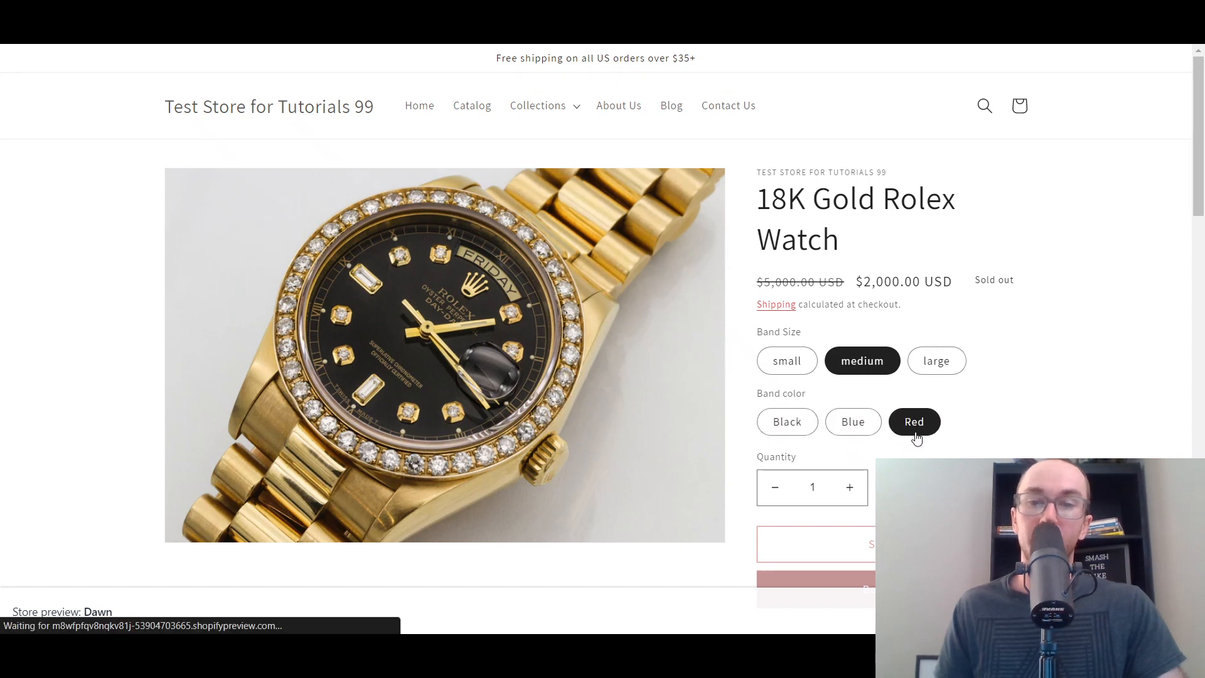
{"action": "scroll", "coordinate": [1149, 251], "scroll_direction": "down", "scroll_amount": 1}
{"action": "scroll", "coordinate": [1130, 225], "scroll_direction": "up", "scroll_amount": 1}
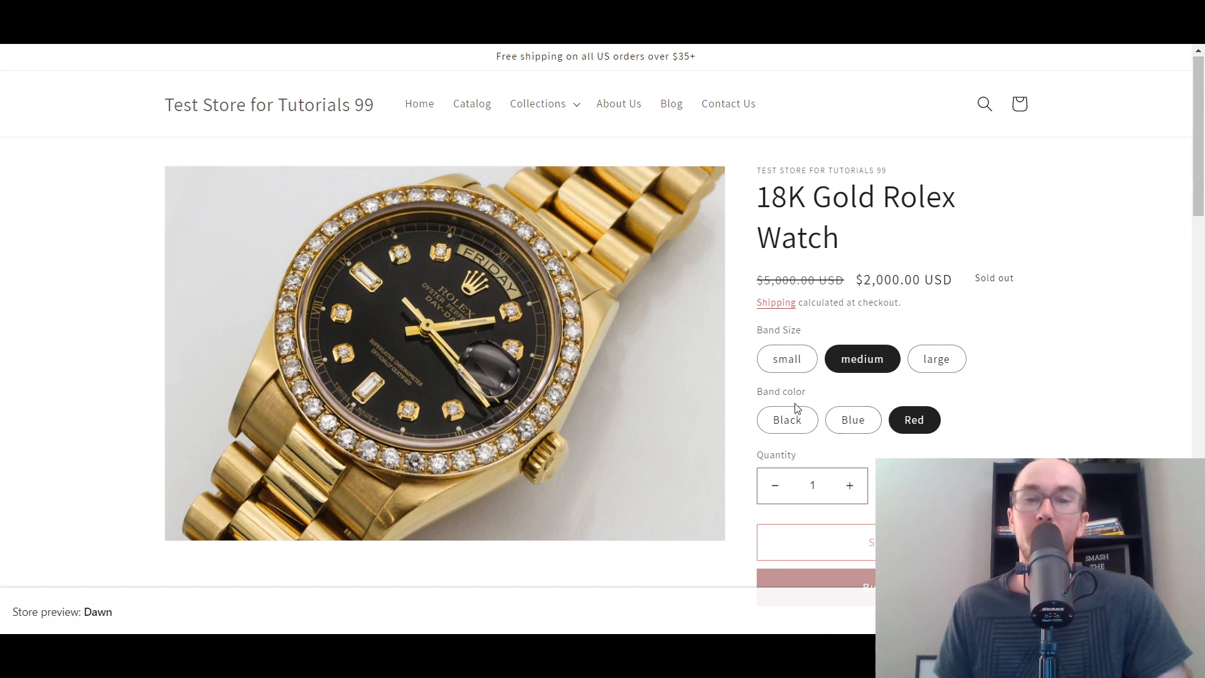
{"action": "left_click", "coordinate": [864, 425]}
{"action": "left_click", "coordinate": [800, 422]}
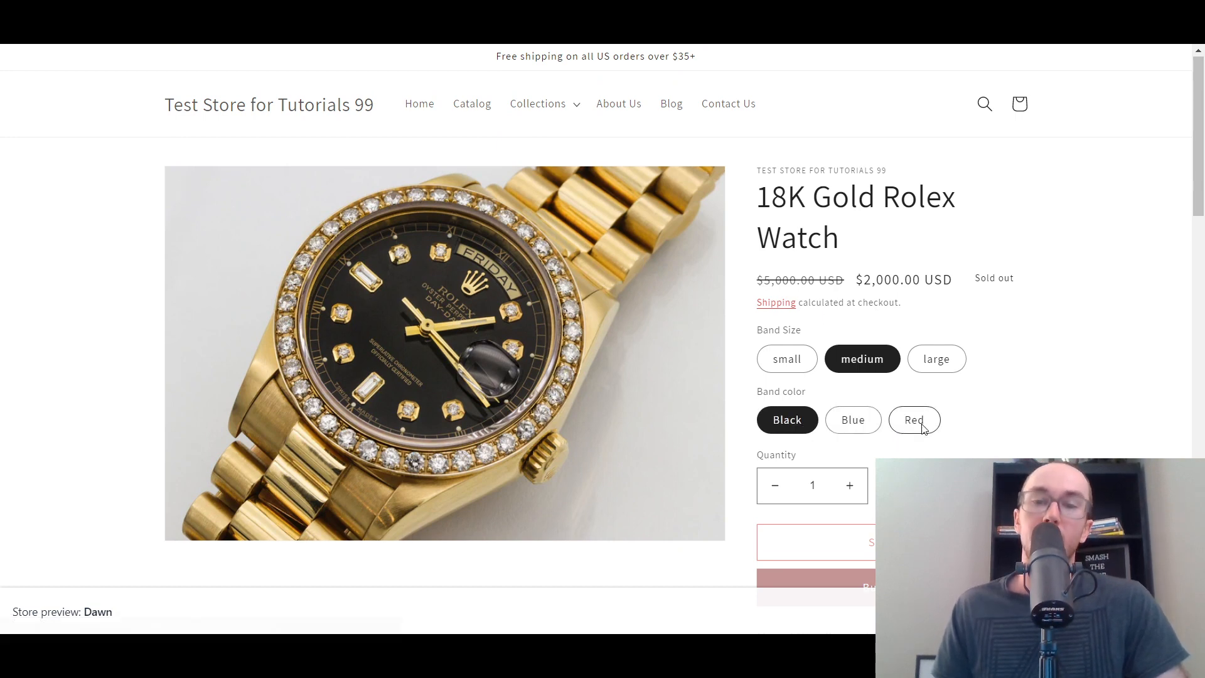
{"action": "left_click", "coordinate": [916, 422]}
{"action": "left_click", "coordinate": [865, 427]}
{"action": "left_click", "coordinate": [787, 358]}
{"action": "left_click", "coordinate": [871, 359]}
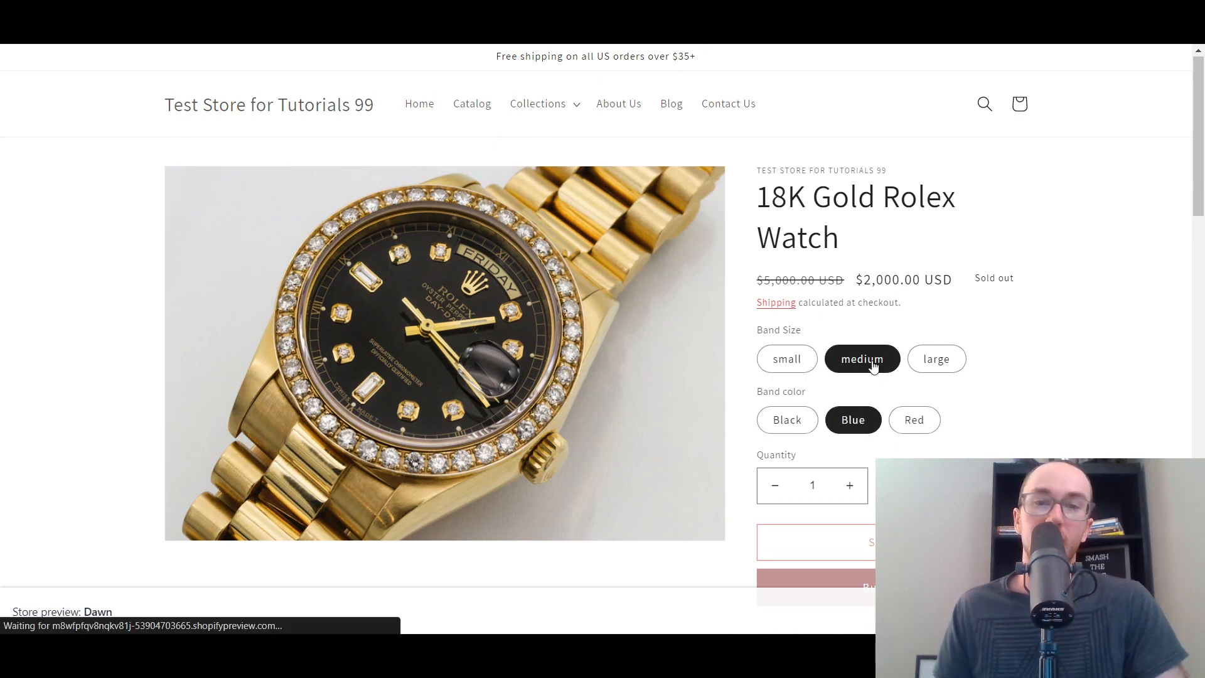
Step: Try the large band size with the Blue band color on the store preview and look over its purchase section
{"action": "left_click", "coordinate": [929, 367]}
{"action": "scroll", "coordinate": [1038, 392], "scroll_direction": "down", "scroll_amount": 2}
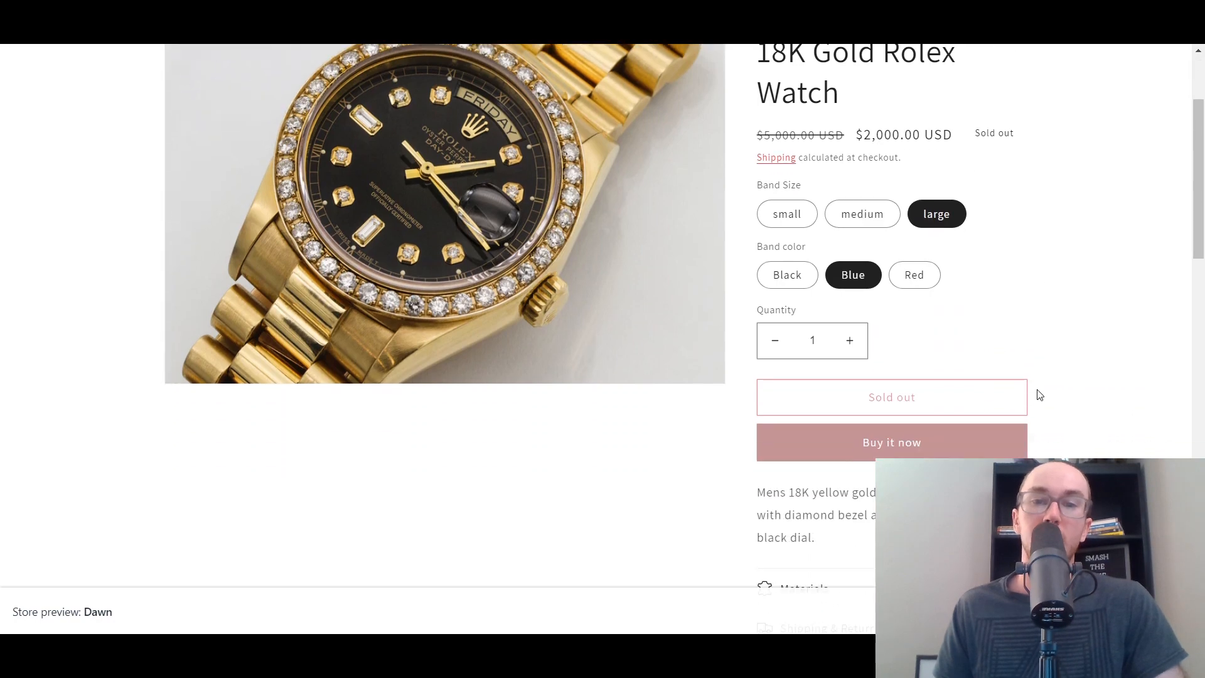
{"action": "scroll", "coordinate": [1039, 395], "scroll_direction": "up", "scroll_amount": 2}
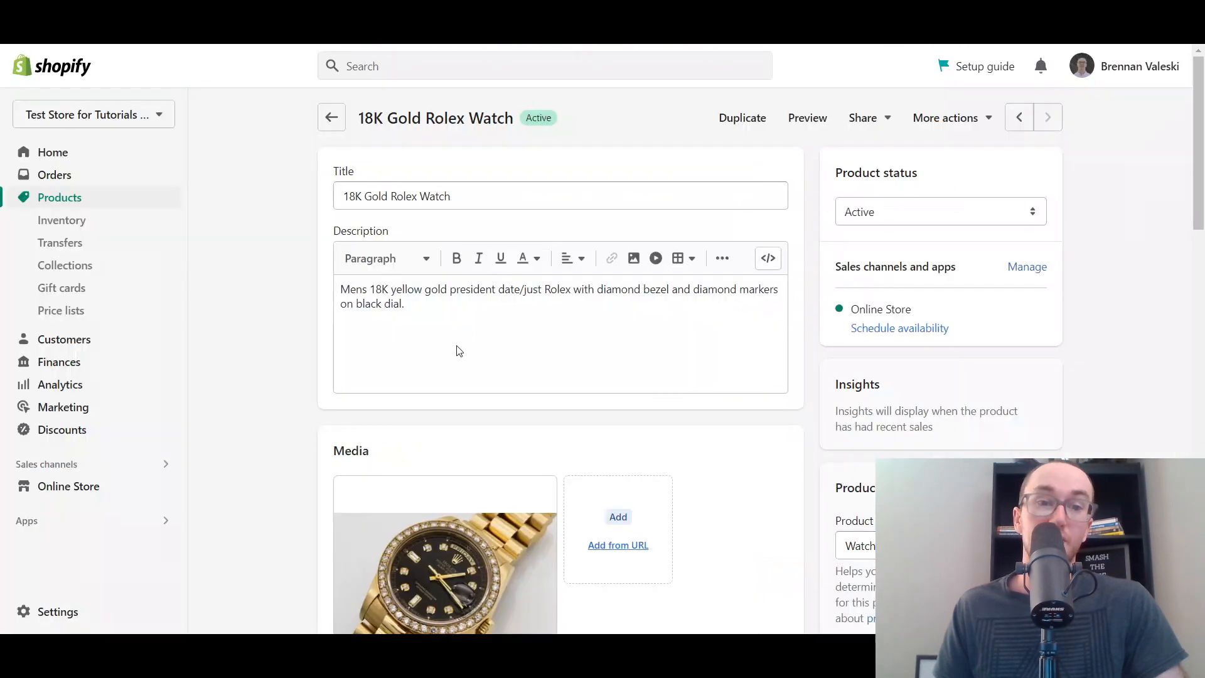
Step: Review the watch's options and its full list of band size and color variants, including their price, quantity and SKU fields
{"action": "scroll", "coordinate": [1138, 412], "scroll_direction": "down", "scroll_amount": 15}
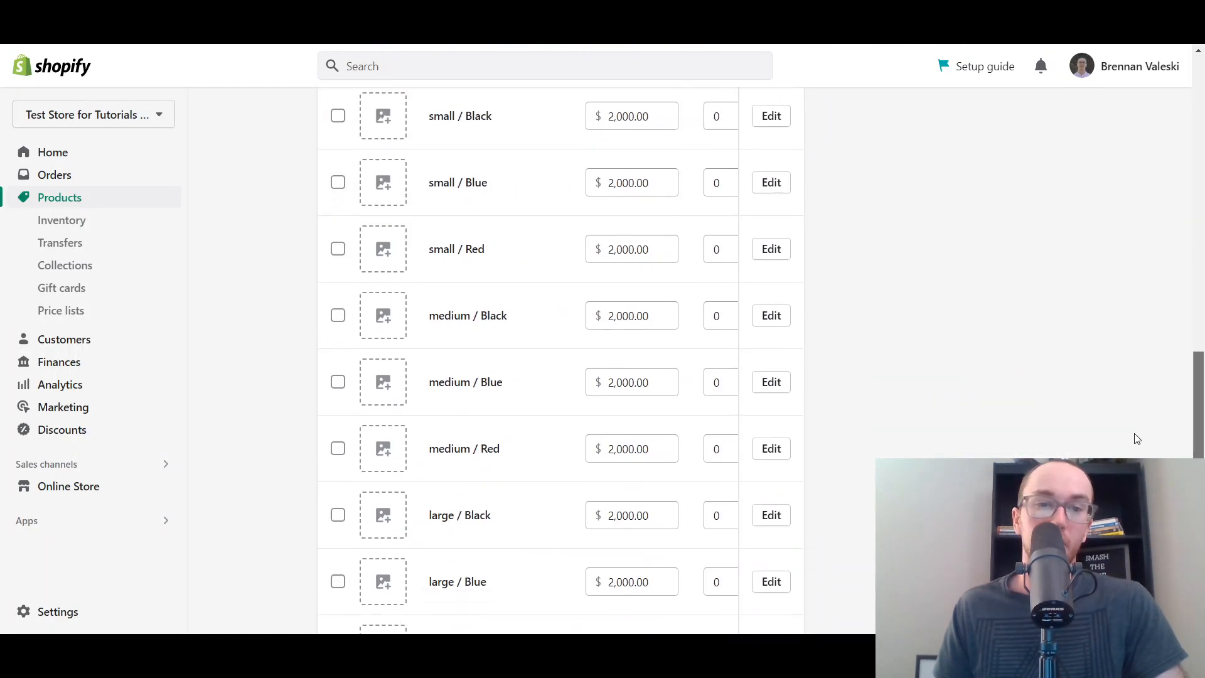
{"action": "scroll", "coordinate": [691, 285], "scroll_direction": "up", "scroll_amount": 6}
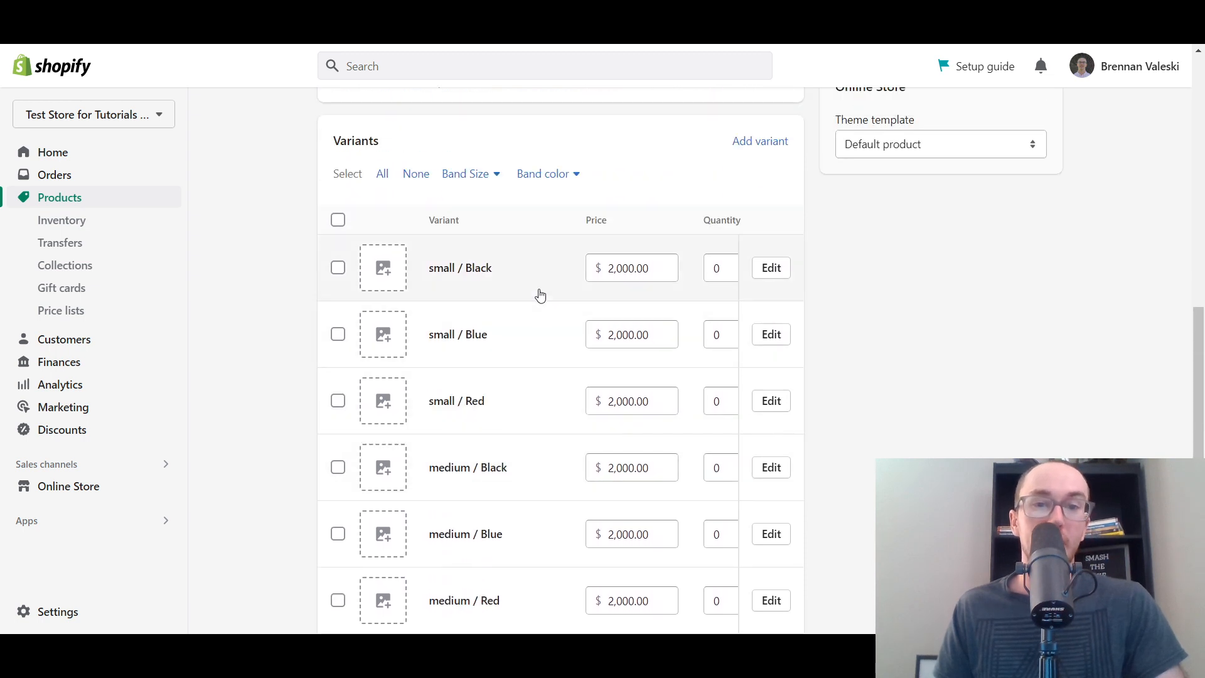
{"action": "scroll", "coordinate": [542, 294], "scroll_direction": "right", "scroll_amount": 4}
{"action": "scroll", "coordinate": [638, 311], "scroll_direction": "left", "scroll_amount": 4}
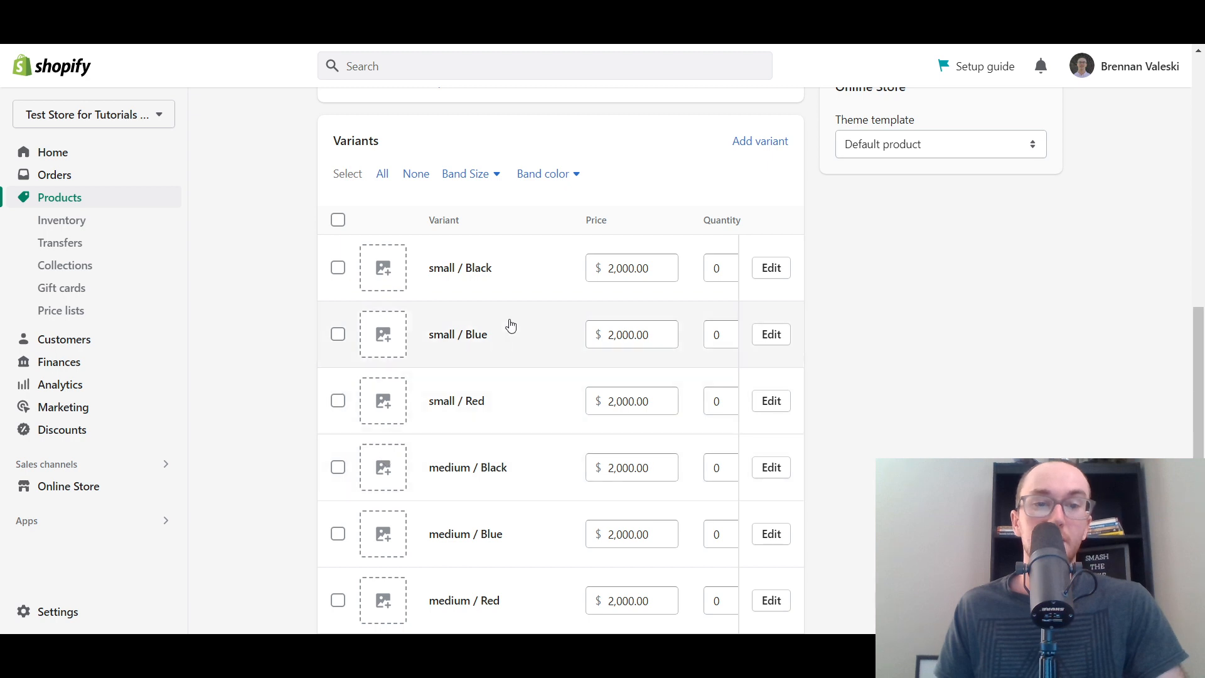
{"action": "scroll", "coordinate": [502, 333], "scroll_direction": "down", "scroll_amount": 4}
{"action": "scroll", "coordinate": [497, 342], "scroll_direction": "up", "scroll_amount": 5}
{"action": "scroll", "coordinate": [490, 503], "scroll_direction": "down", "scroll_amount": 5}
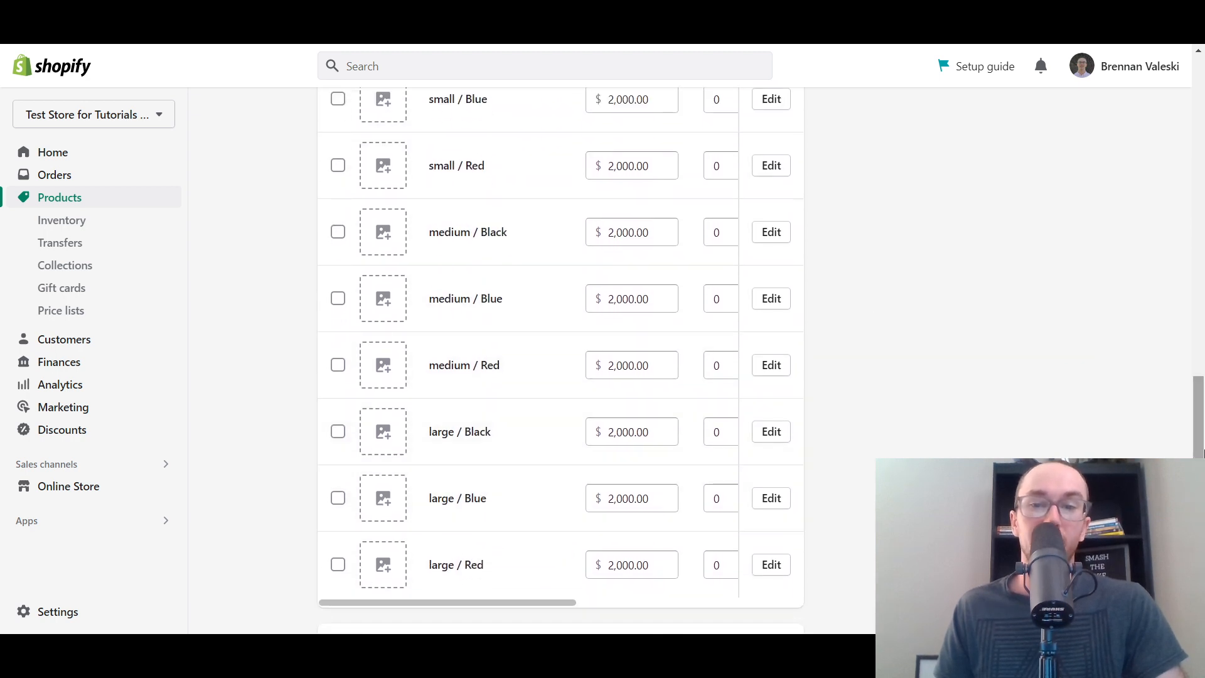
{"action": "scroll", "coordinate": [495, 484], "scroll_direction": "down", "scroll_amount": 1}
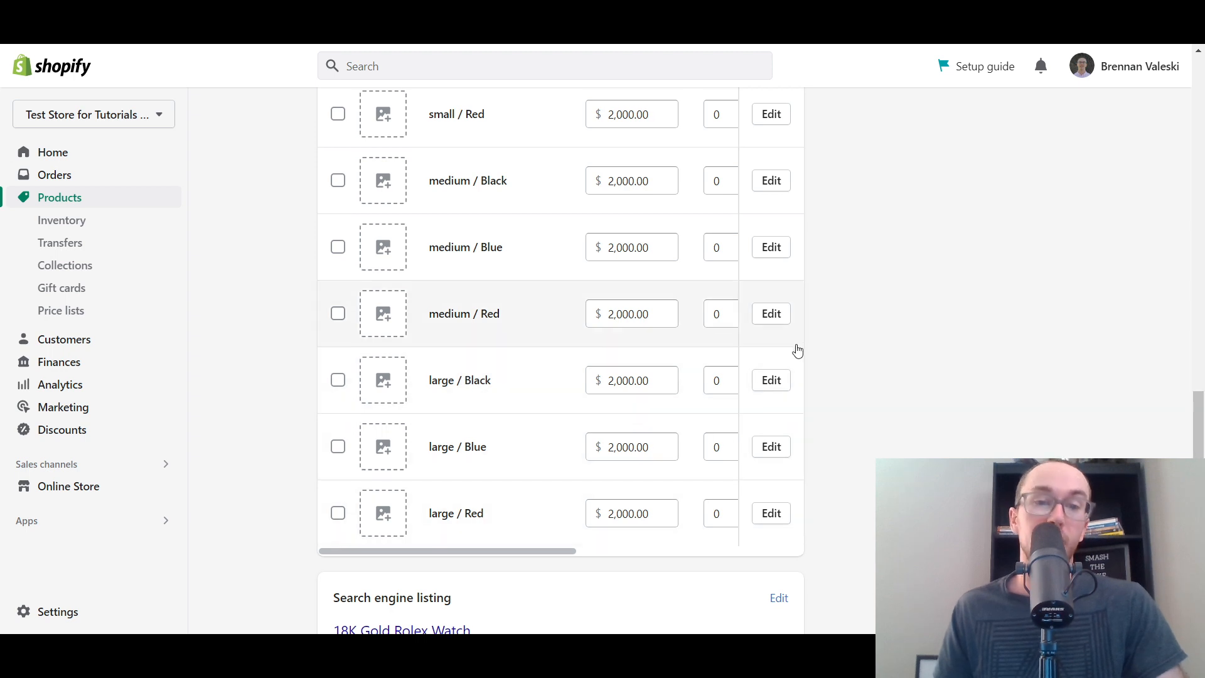
{"action": "scroll", "coordinate": [411, 341], "scroll_direction": "up", "scroll_amount": 3}
{"action": "scroll", "coordinate": [465, 376], "scroll_direction": "up", "scroll_amount": 3}
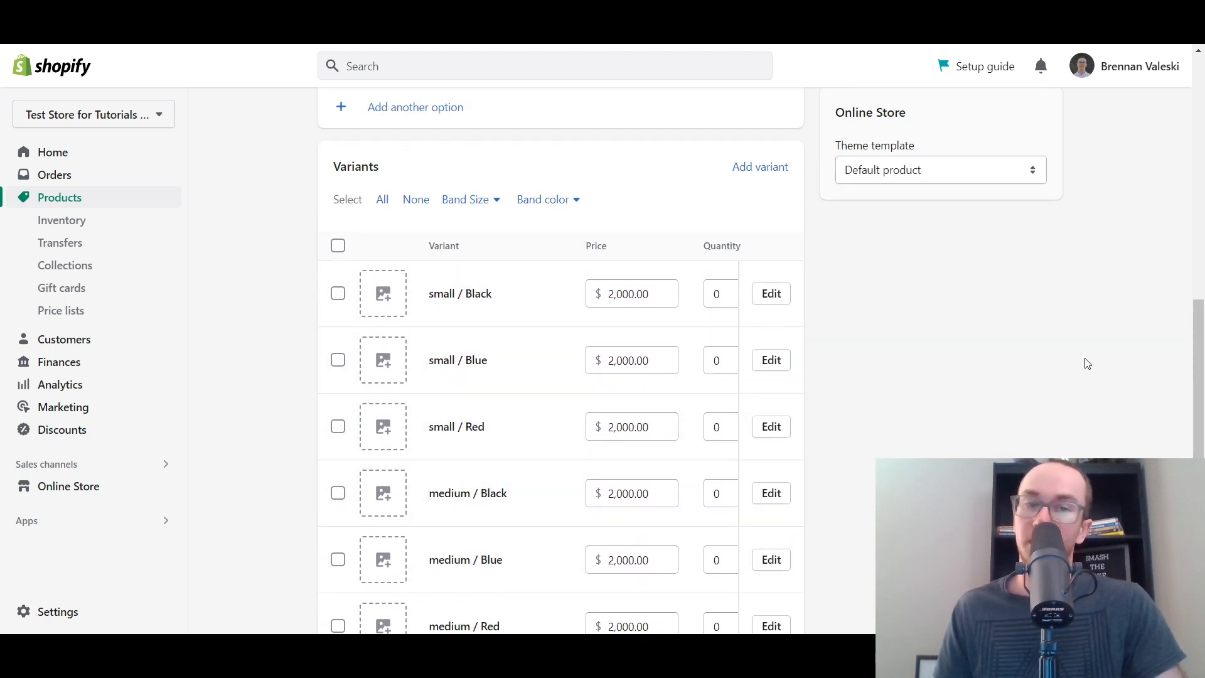
{"action": "scroll", "coordinate": [1200, 363], "scroll_direction": "up", "scroll_amount": 3}
{"action": "left_click_drag", "start_coordinate": [1204, 362], "coordinate": [1196, 389]}
{"action": "scroll", "coordinate": [538, 517], "scroll_direction": "right", "scroll_amount": 4}
{"action": "scroll", "coordinate": [536, 511], "scroll_direction": "left", "scroll_amount": 4}
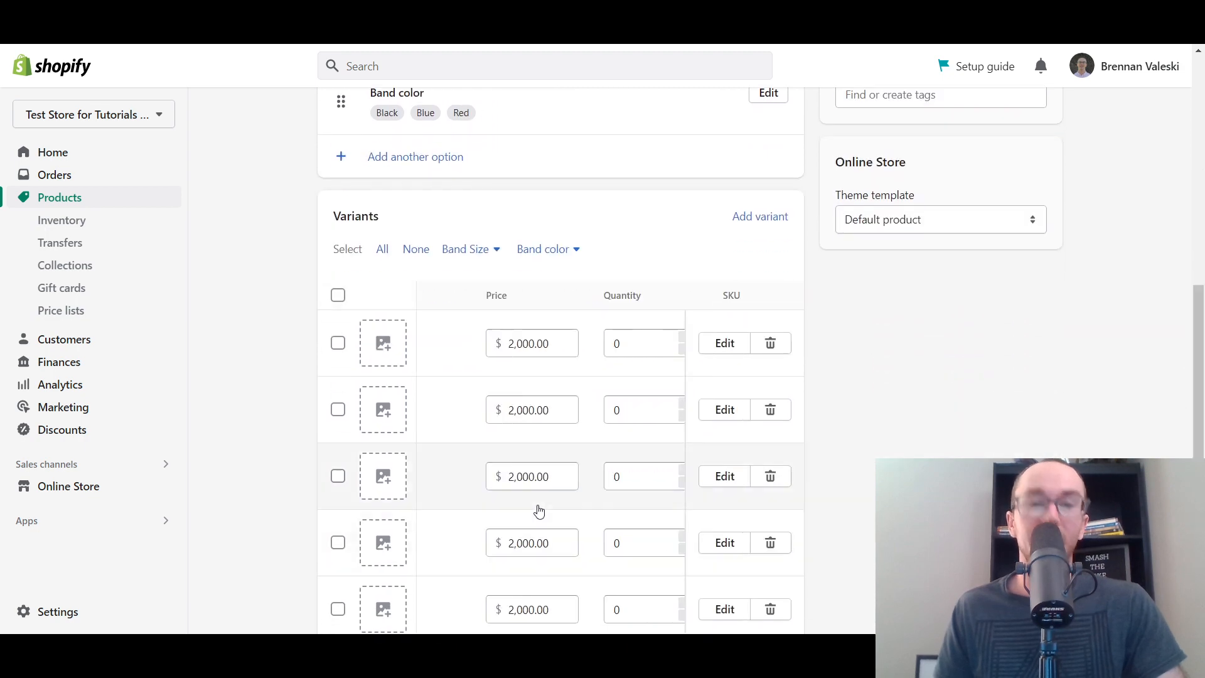
{"action": "scroll", "coordinate": [220, 284], "scroll_direction": "up", "scroll_amount": 4}
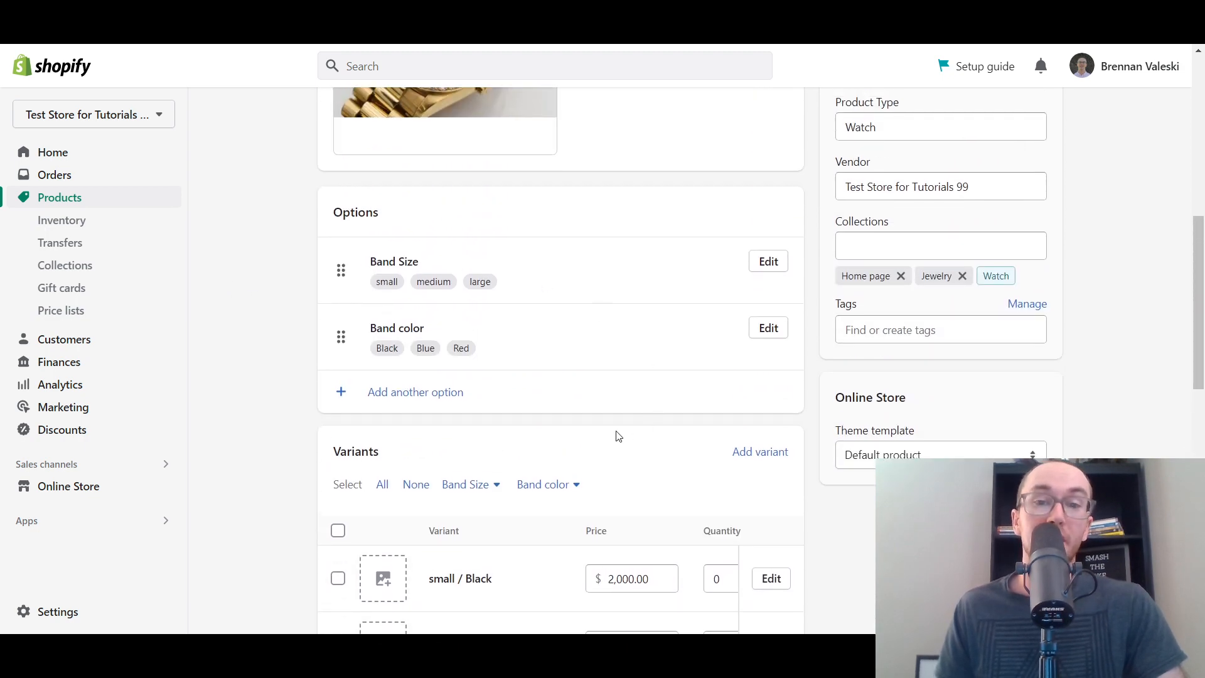
{"action": "scroll", "coordinate": [1196, 369], "scroll_direction": "down", "scroll_amount": 3}
{"action": "scroll", "coordinate": [1196, 369], "scroll_direction": "down", "scroll_amount": 10}
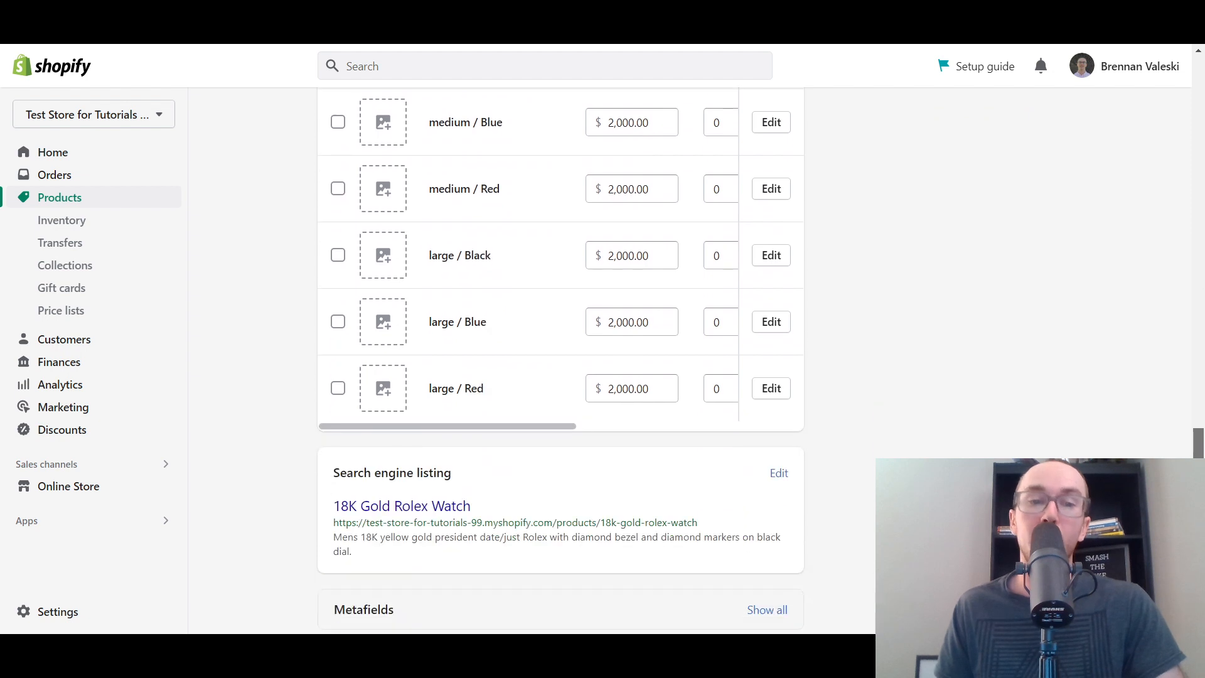
{"action": "scroll", "coordinate": [1188, 448], "scroll_direction": "up", "scroll_amount": 4}
{"action": "scroll", "coordinate": [1187, 448], "scroll_direction": "up", "scroll_amount": 6}
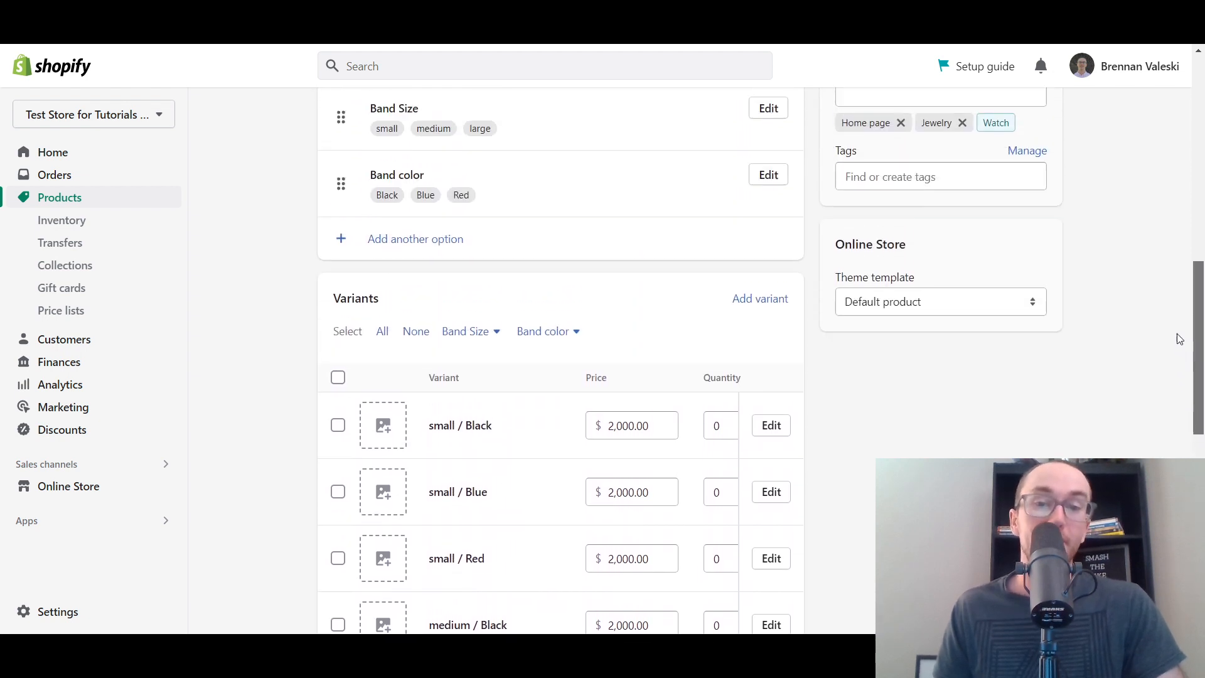
Step: Open all of the watch's variants in the bulk editor and inspect their compare-at price and SKU cells
{"action": "scroll", "coordinate": [814, 416], "scroll_direction": "down", "scroll_amount": 1}
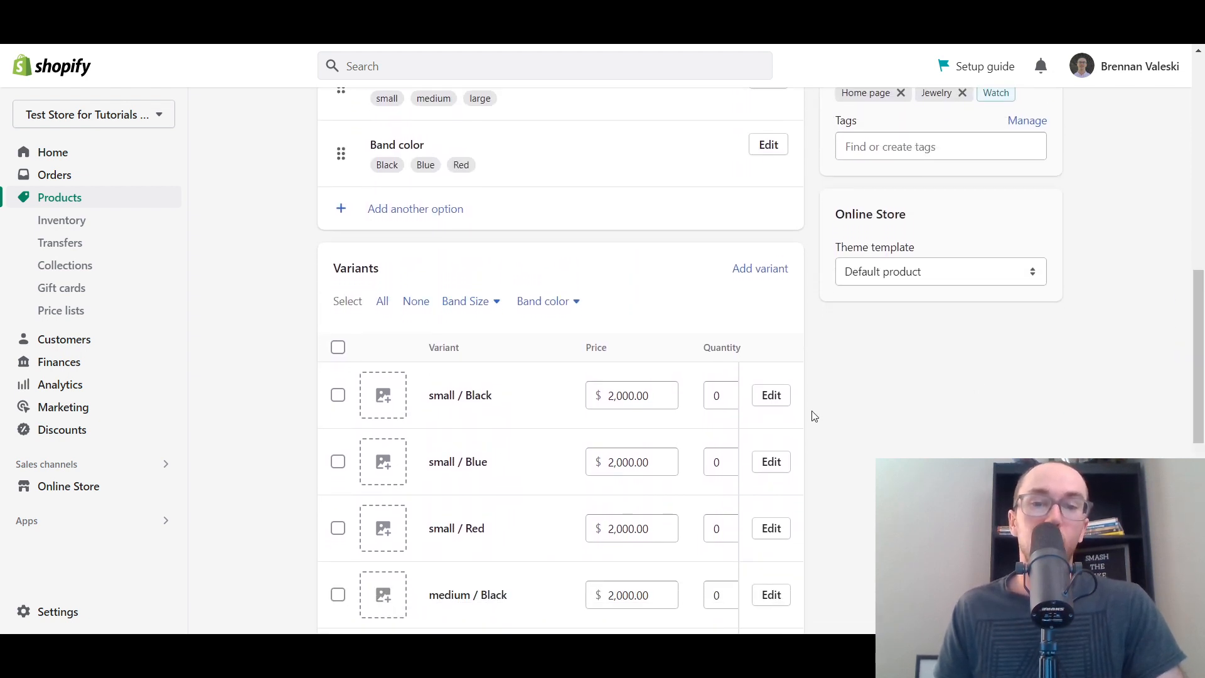
{"action": "left_click", "coordinate": [339, 347]}
{"action": "scroll", "coordinate": [295, 414], "scroll_direction": "down", "scroll_amount": 3}
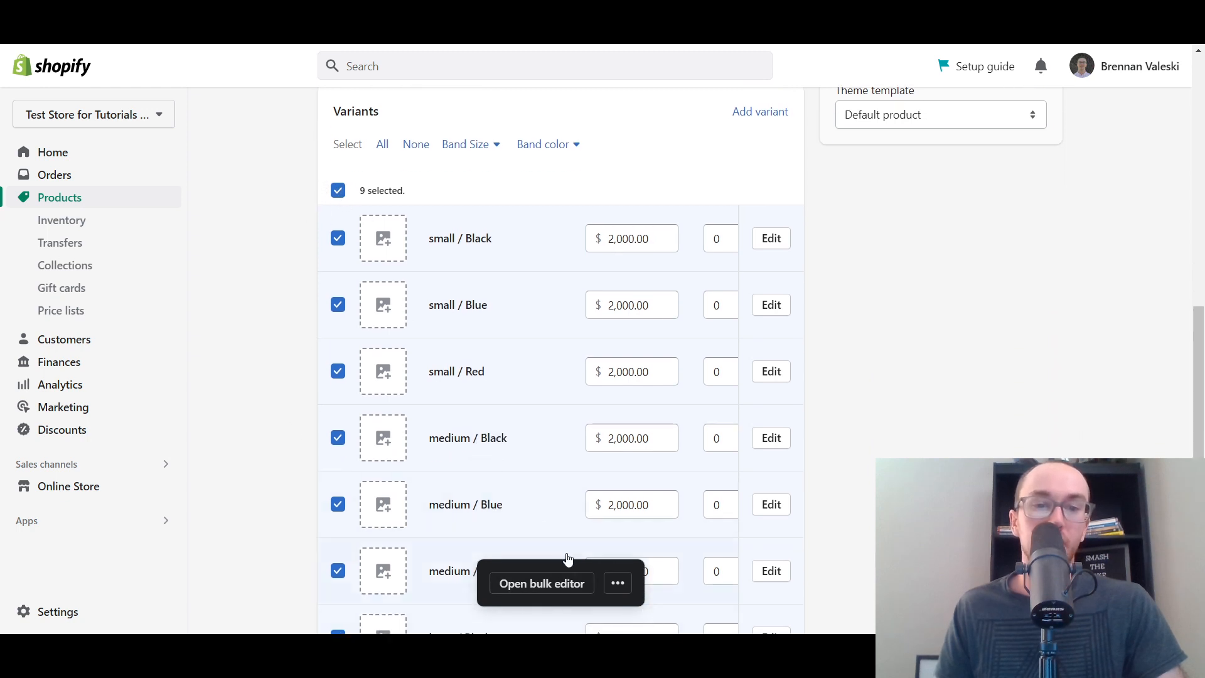
{"action": "left_click", "coordinate": [568, 584]}
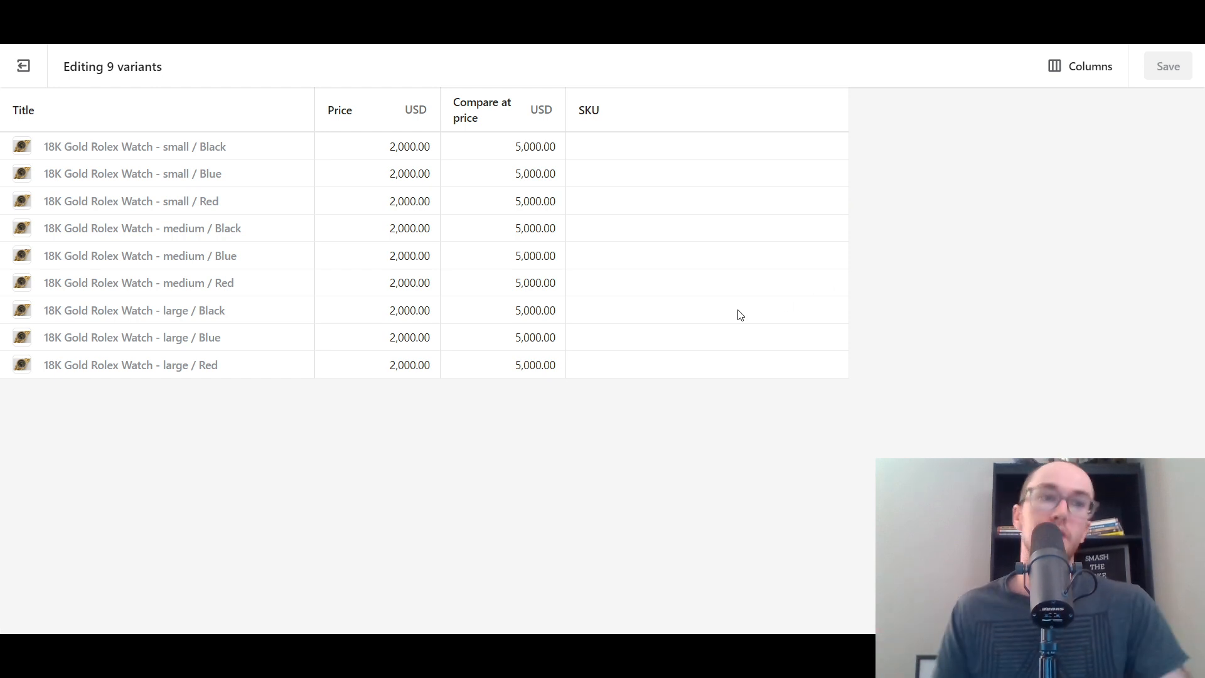
{"action": "left_click", "coordinate": [503, 154]}
{"action": "left_click", "coordinate": [472, 306]}
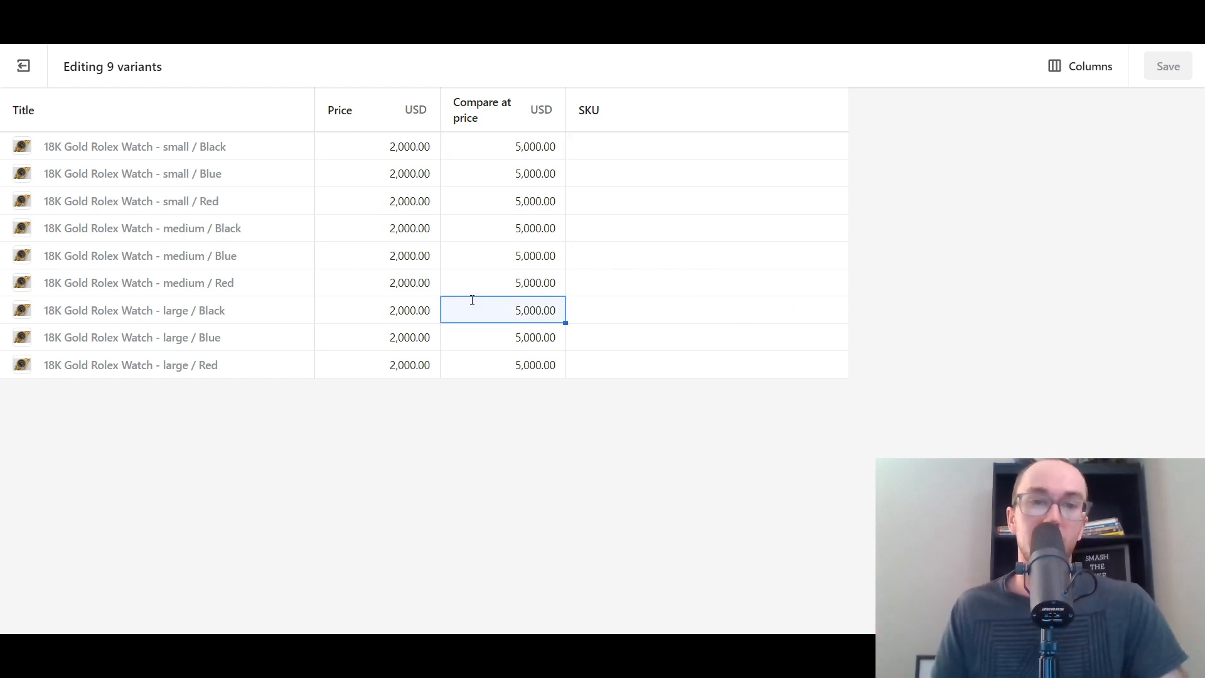
{"action": "left_click", "coordinate": [545, 373]}
{"action": "left_click", "coordinate": [640, 373]}
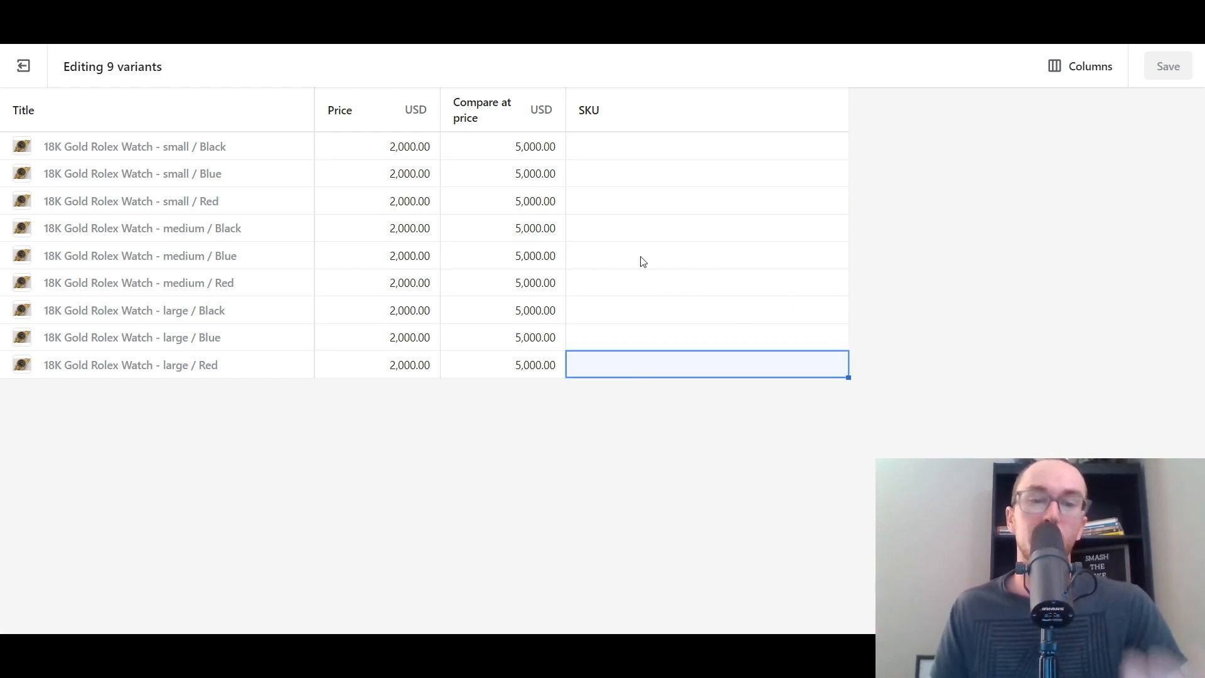
{"action": "left_click", "coordinate": [619, 153]}
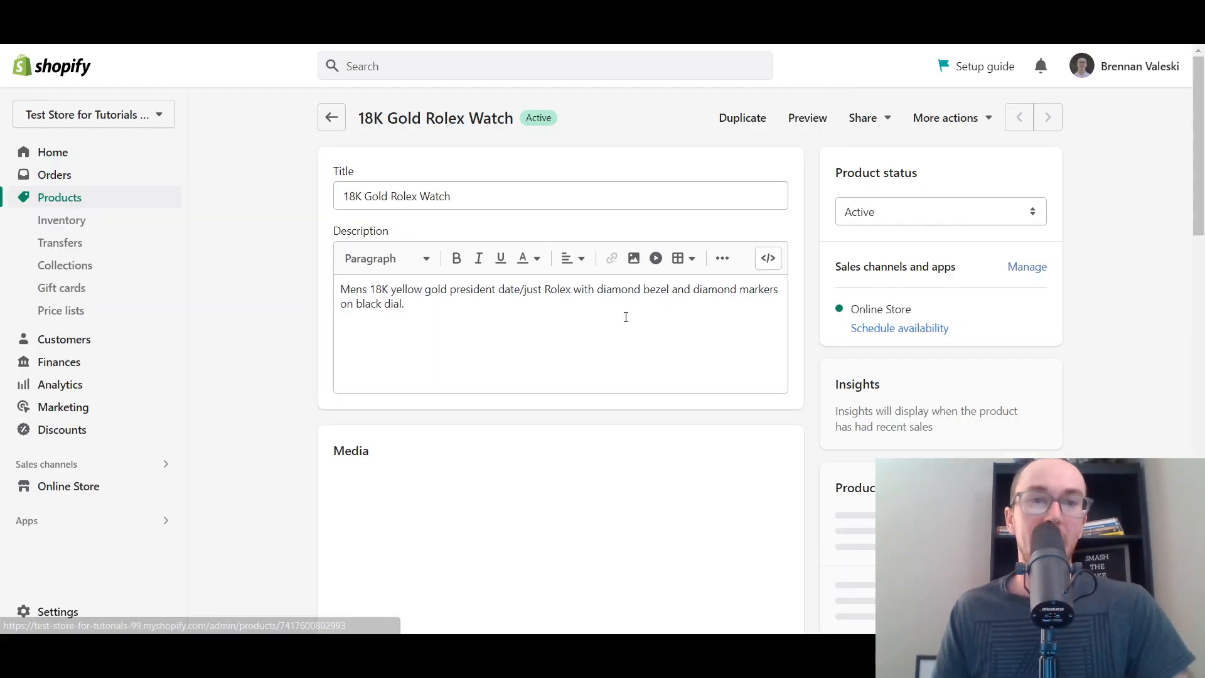
Step: Open the product's search engine listing for editing, showing its page title, meta description and URL handle
{"action": "left_click_drag", "start_coordinate": [1199, 182], "coordinate": [1199, 574]}
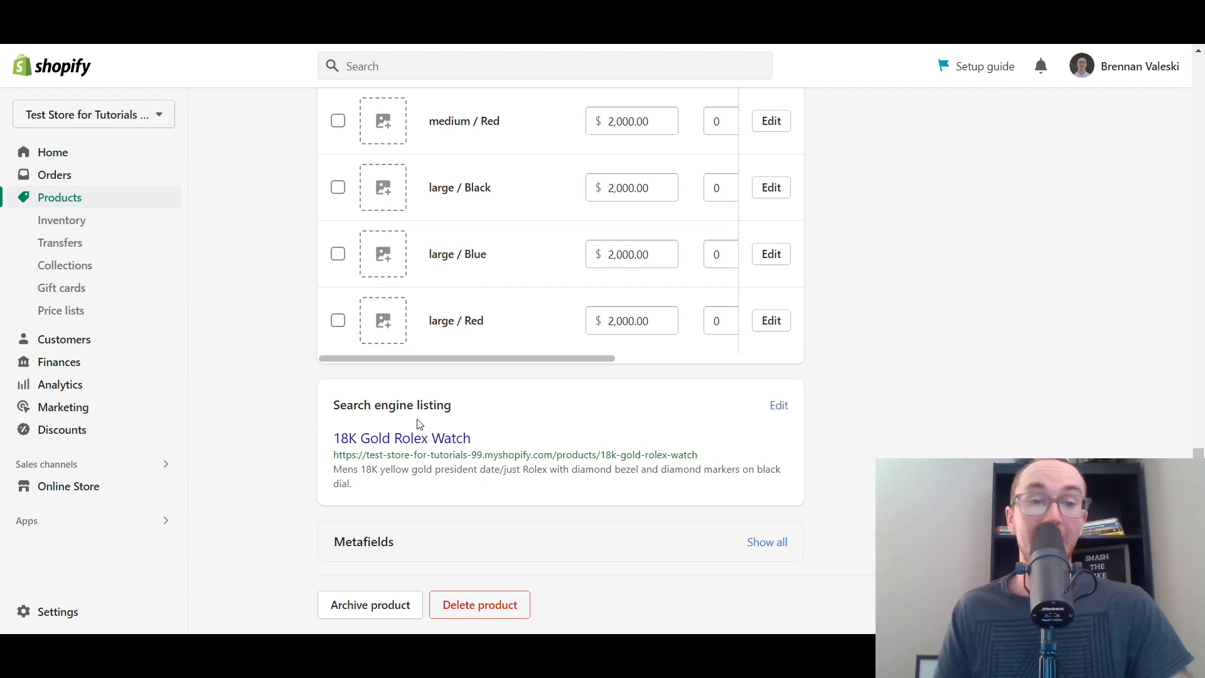
{"action": "left_click", "coordinate": [778, 406]}
{"action": "scroll", "coordinate": [888, 399], "scroll_direction": "down", "scroll_amount": 1}
{"action": "left_click", "coordinate": [888, 398]}
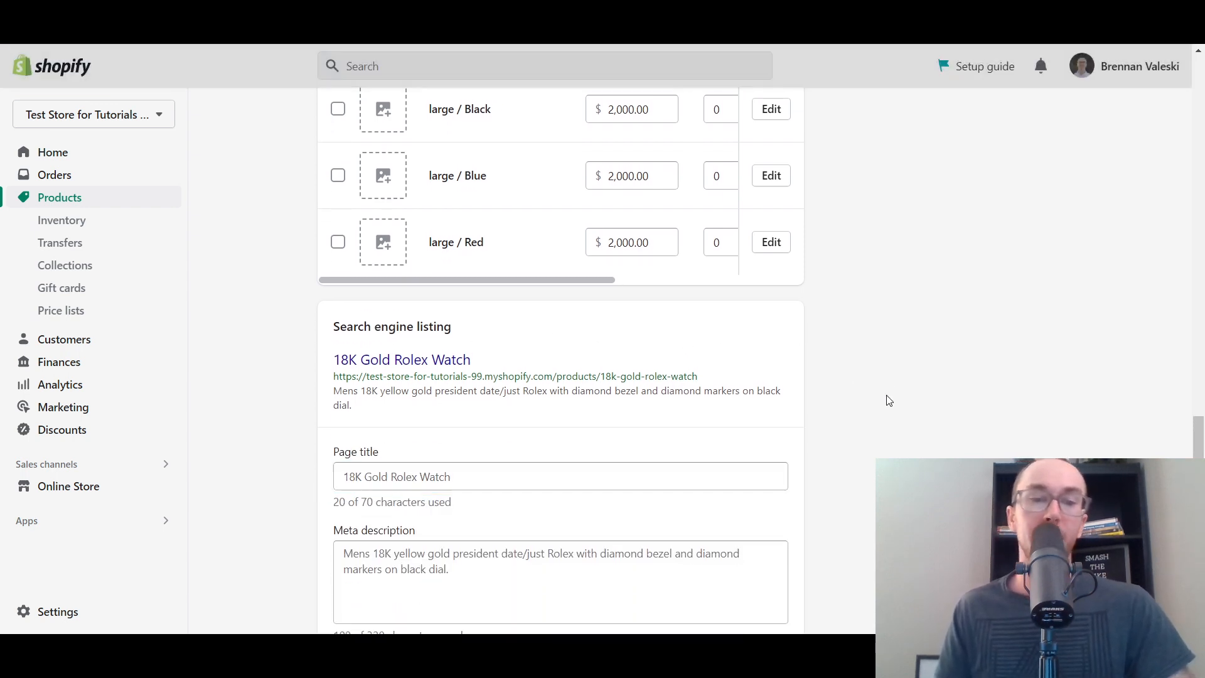
{"action": "scroll", "coordinate": [560, 361], "scroll_direction": "down", "scroll_amount": 2}
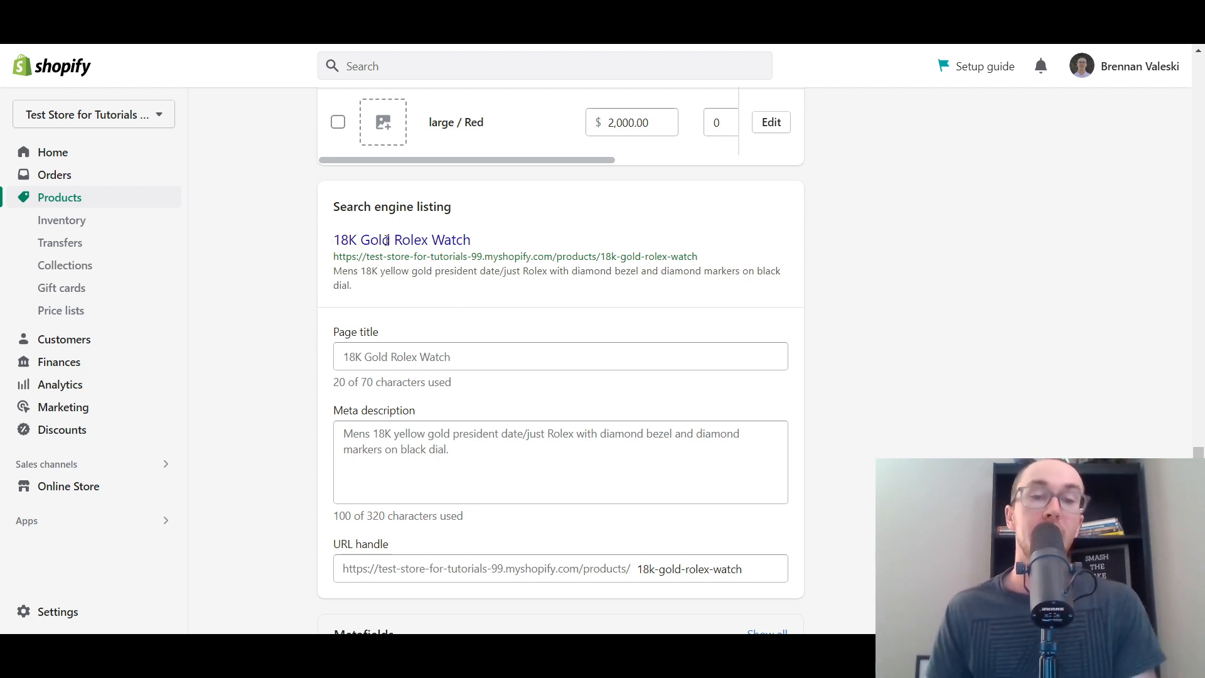
Step: Set the search listing's page title to "18K Gold Rolex Watch - Watches R Us"
{"action": "left_click", "coordinate": [517, 354]}
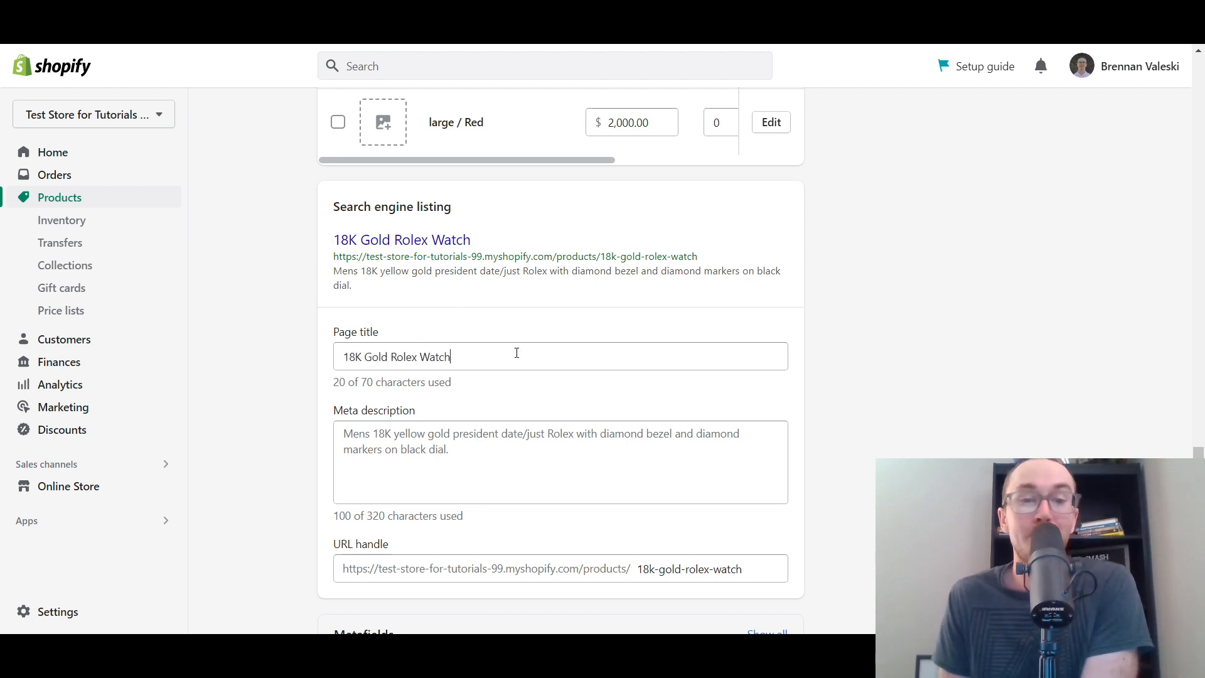
{"action": "left_click", "coordinate": [807, 344]}
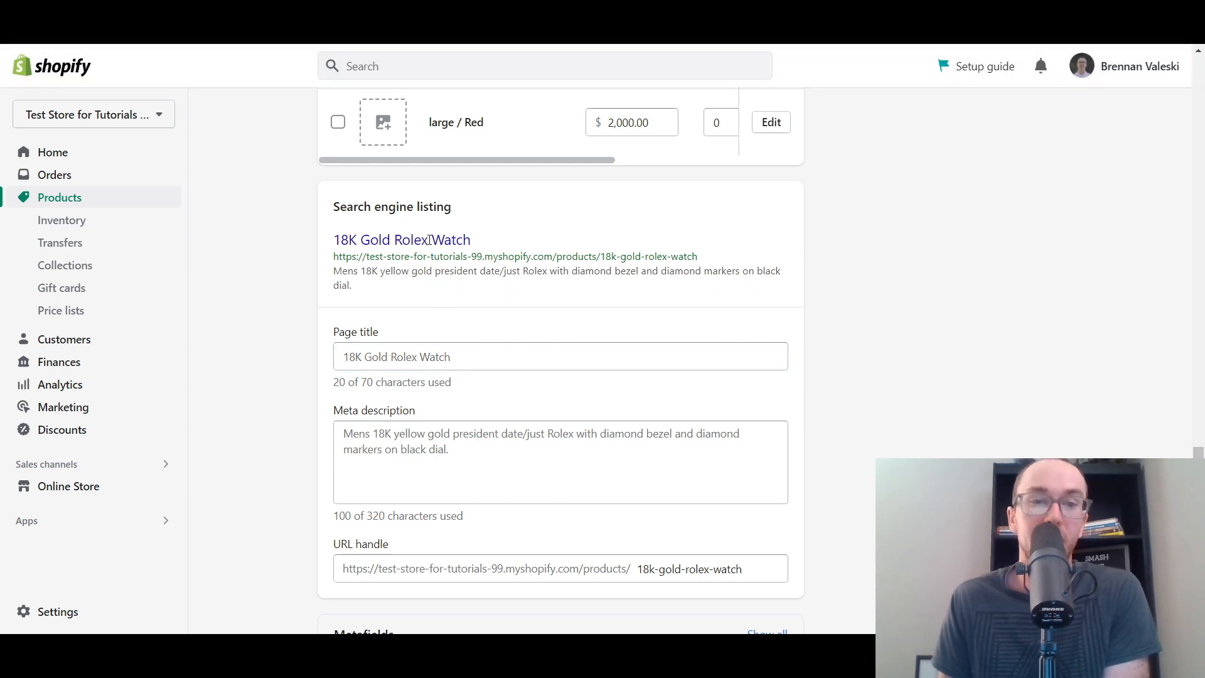
{"action": "left_click", "coordinate": [495, 351]}
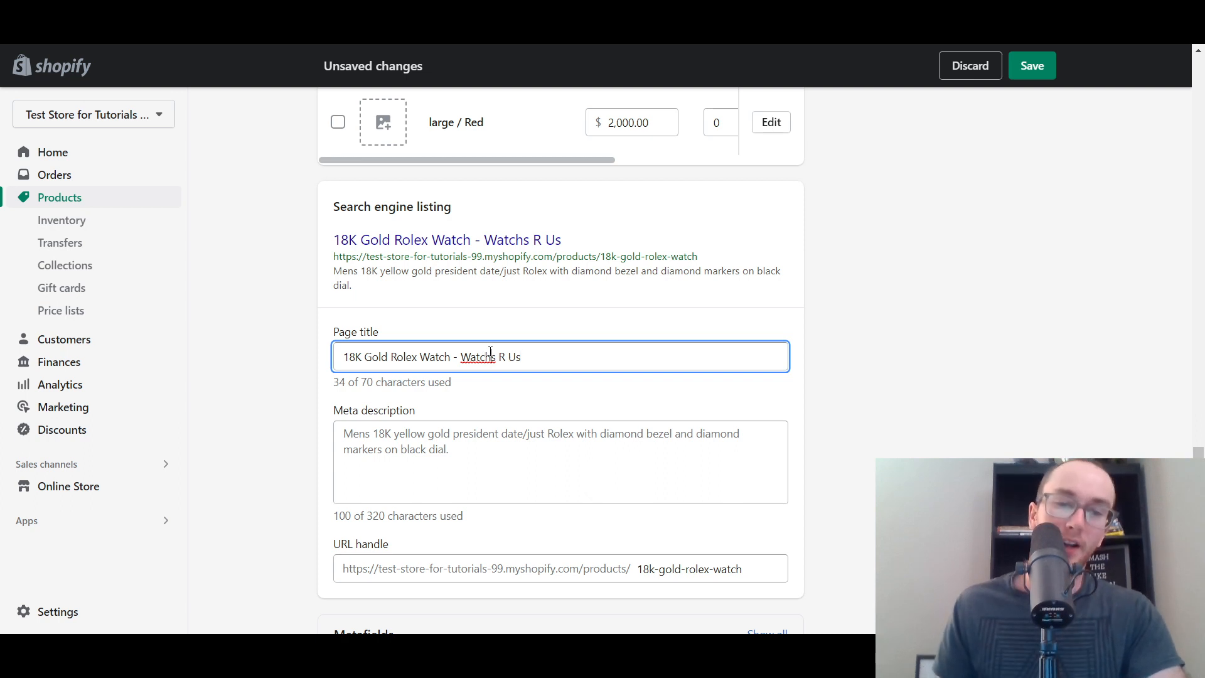
{"action": "type", "text": "e"}
{"action": "left_click", "coordinate": [553, 352]}
{"action": "left_click", "coordinate": [576, 329]}
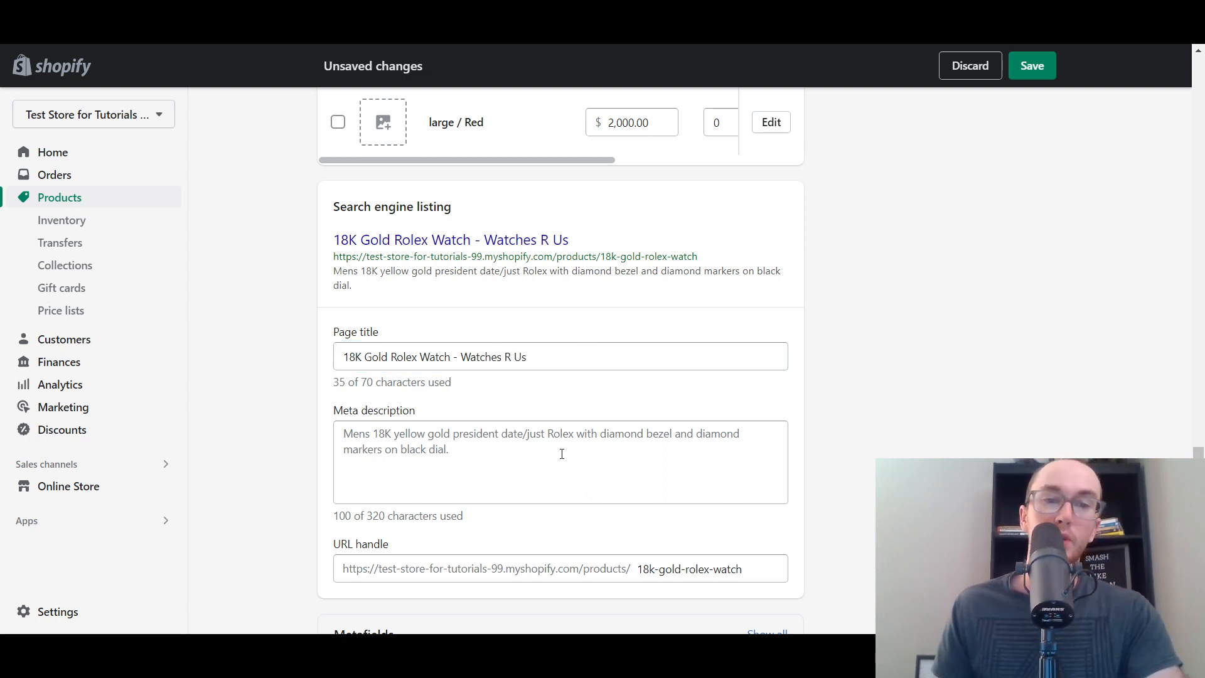
{"action": "left_click", "coordinate": [594, 454]}
{"action": "left_click", "coordinate": [824, 433]}
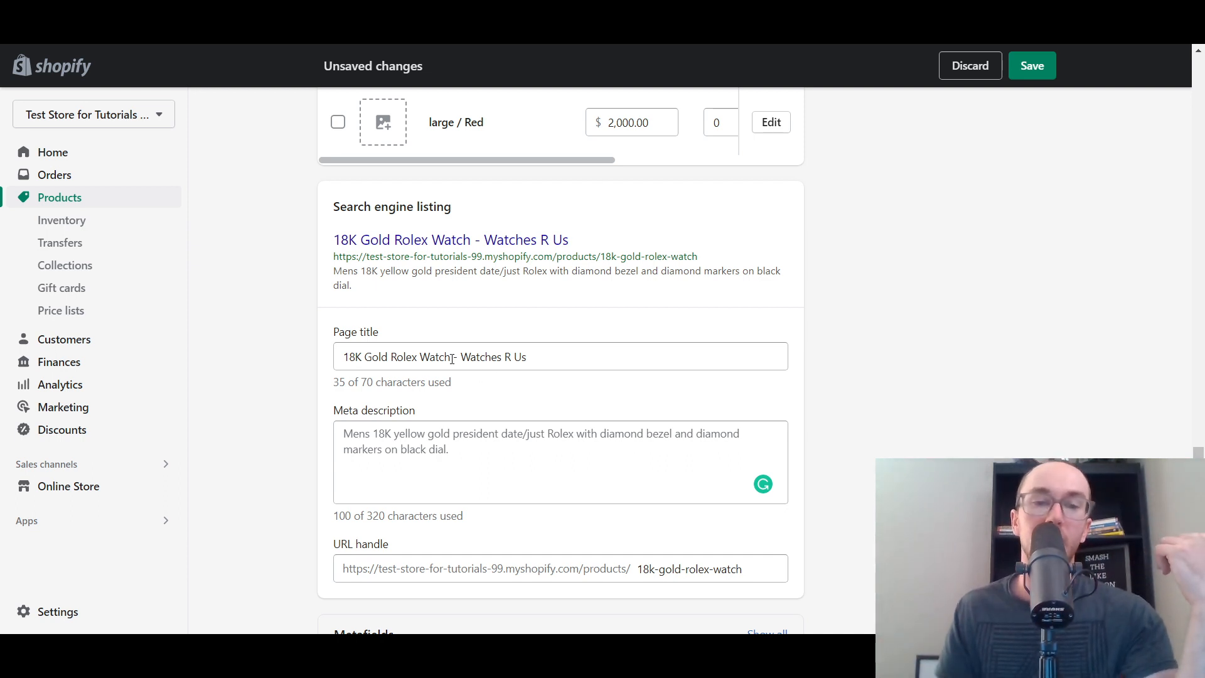
Step: Replace the store-name ending of the page title so it reads "18K Gold Rolex Watch (Multiple Band Options)"
{"action": "left_click_drag", "start_coordinate": [452, 358], "coordinate": [331, 359]}
{"action": "left_click", "coordinate": [573, 355]}
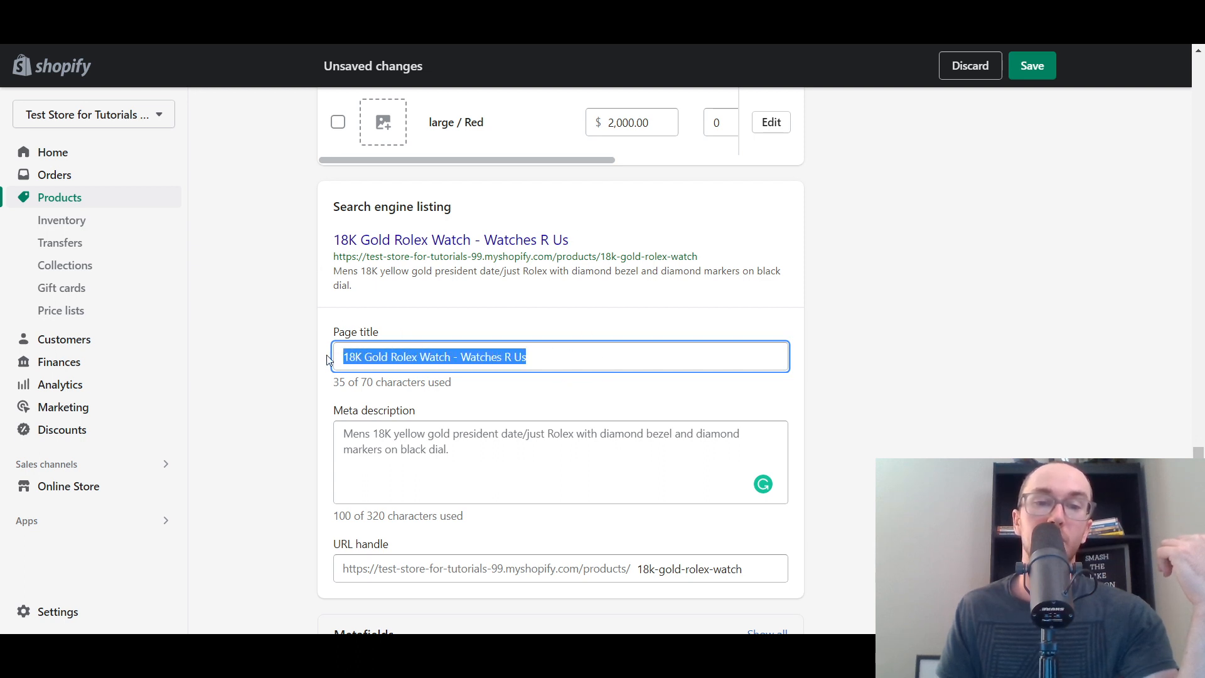
{"action": "left_click", "coordinate": [555, 376]}
{"action": "left_click_drag", "start_coordinate": [544, 355], "coordinate": [477, 353]}
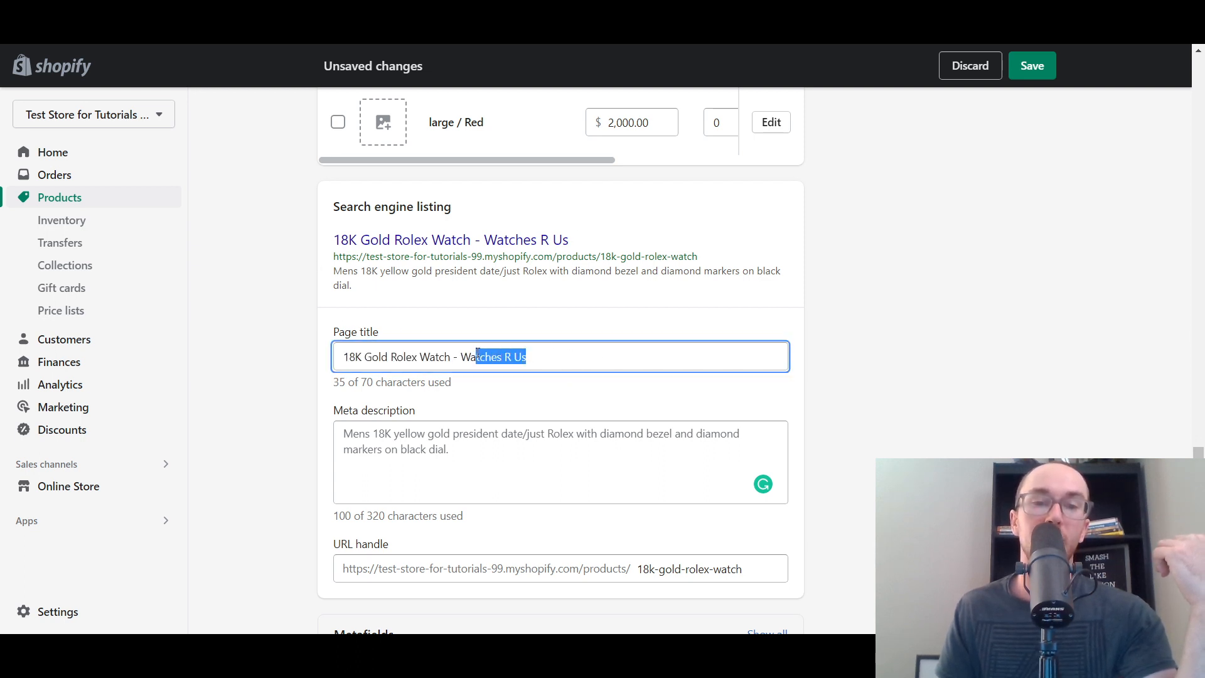
{"action": "left_click_drag", "start_coordinate": [571, 355], "coordinate": [451, 356]}
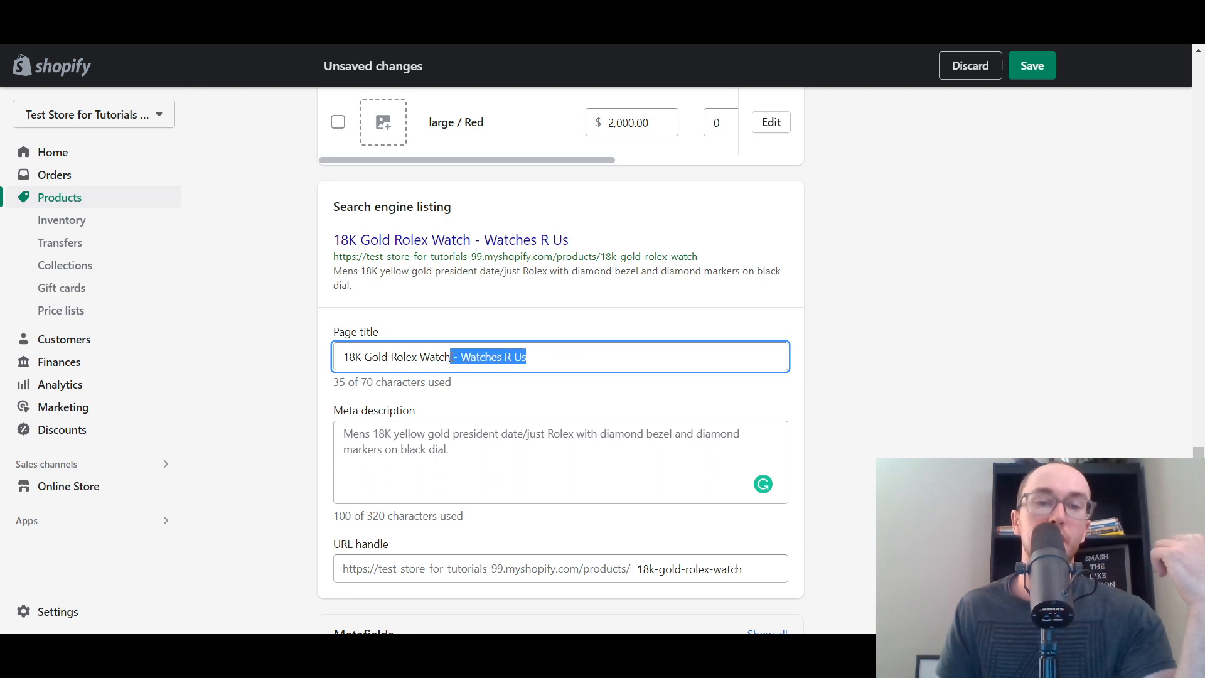
{"action": "type", "text": "("}
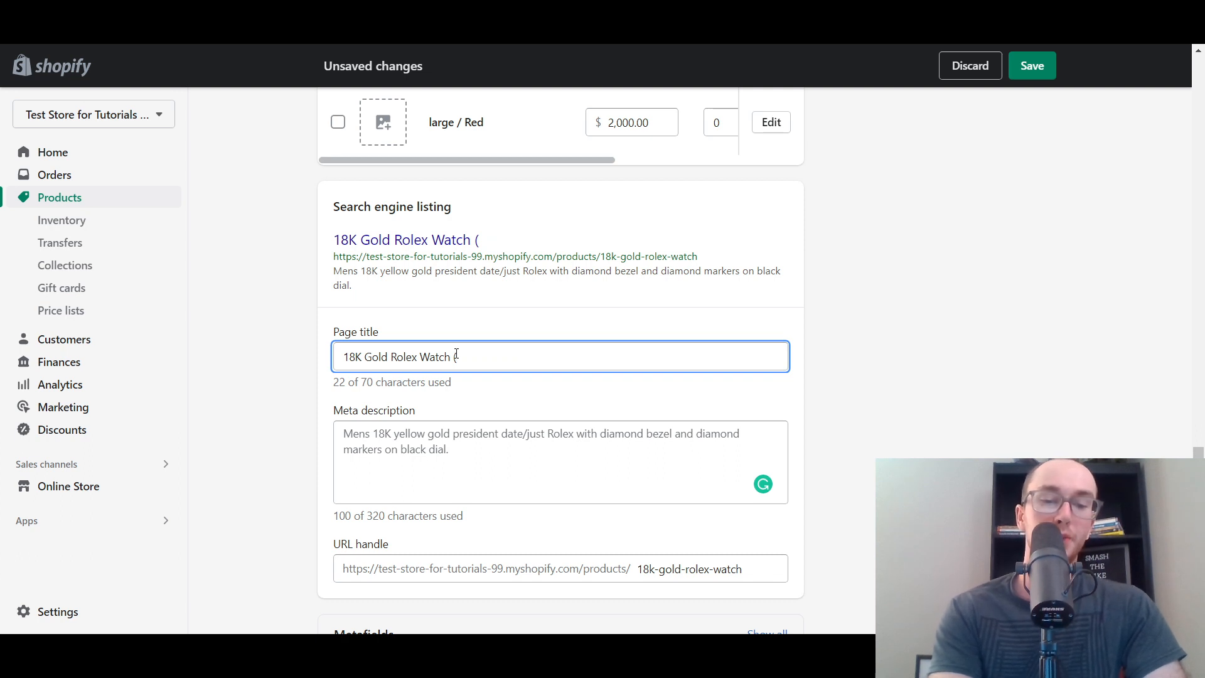
{"action": "type", "text": "Multipl"}
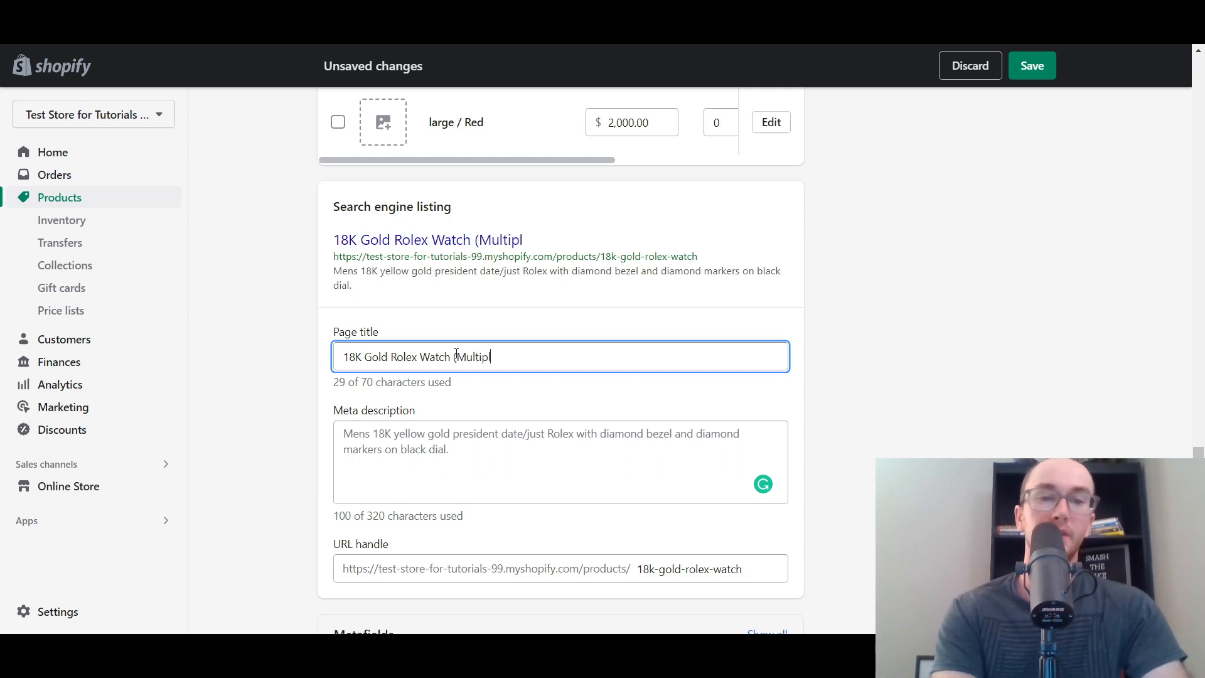
{"action": "type", "text": "e Band "}
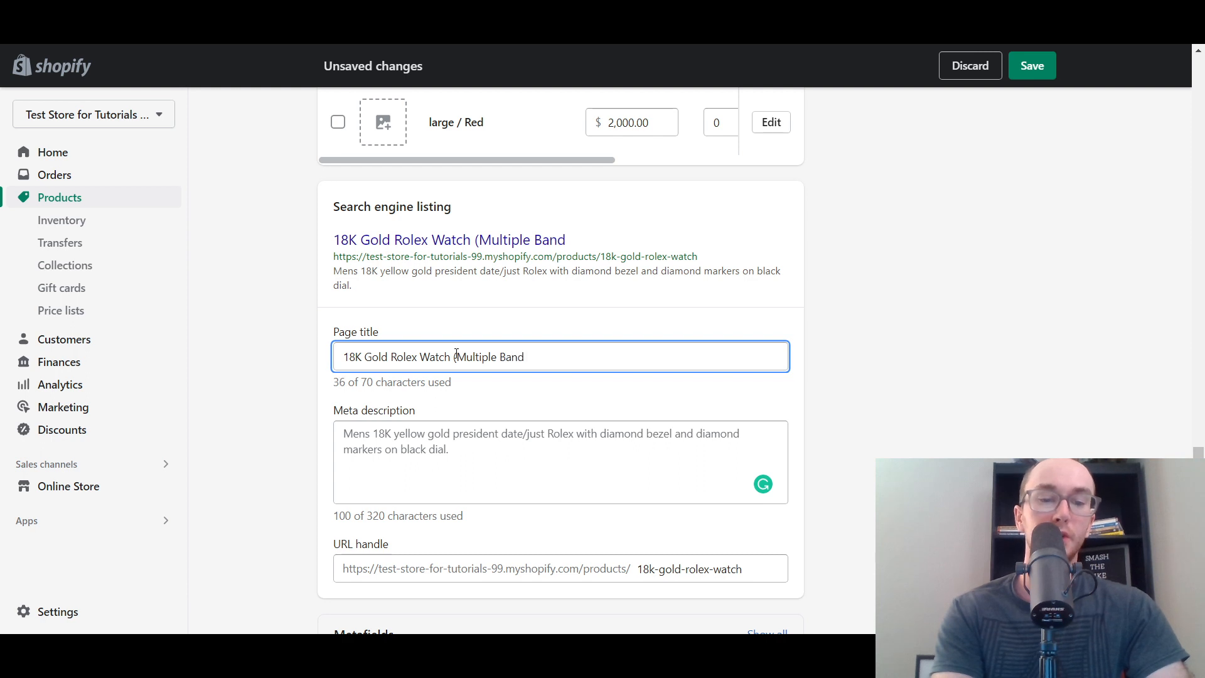
{"action": "type", "text": "Options"}
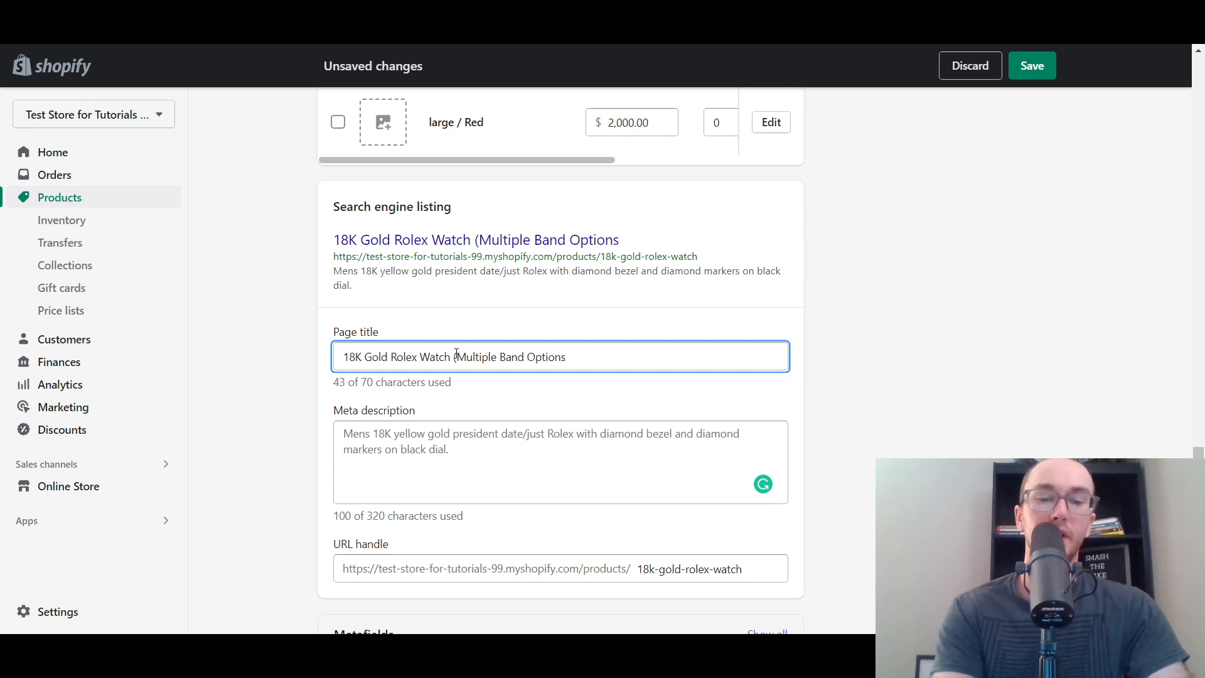
{"action": "type", "text": ")"}
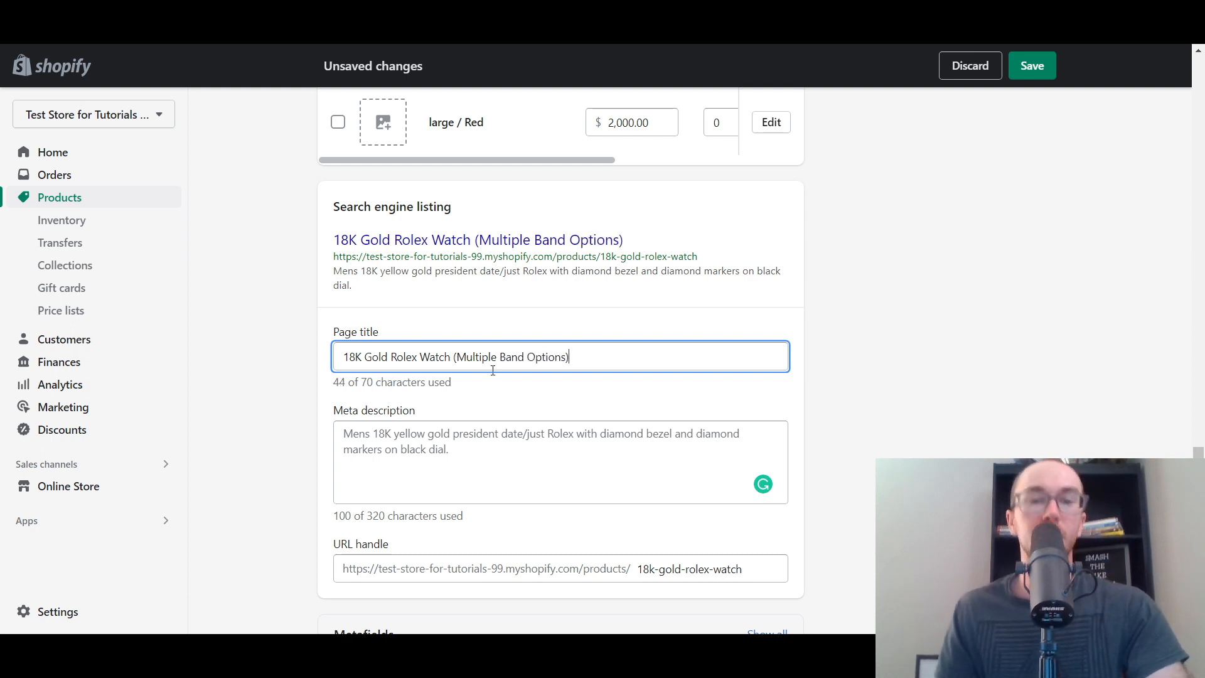
{"action": "left_click", "coordinate": [494, 378]}
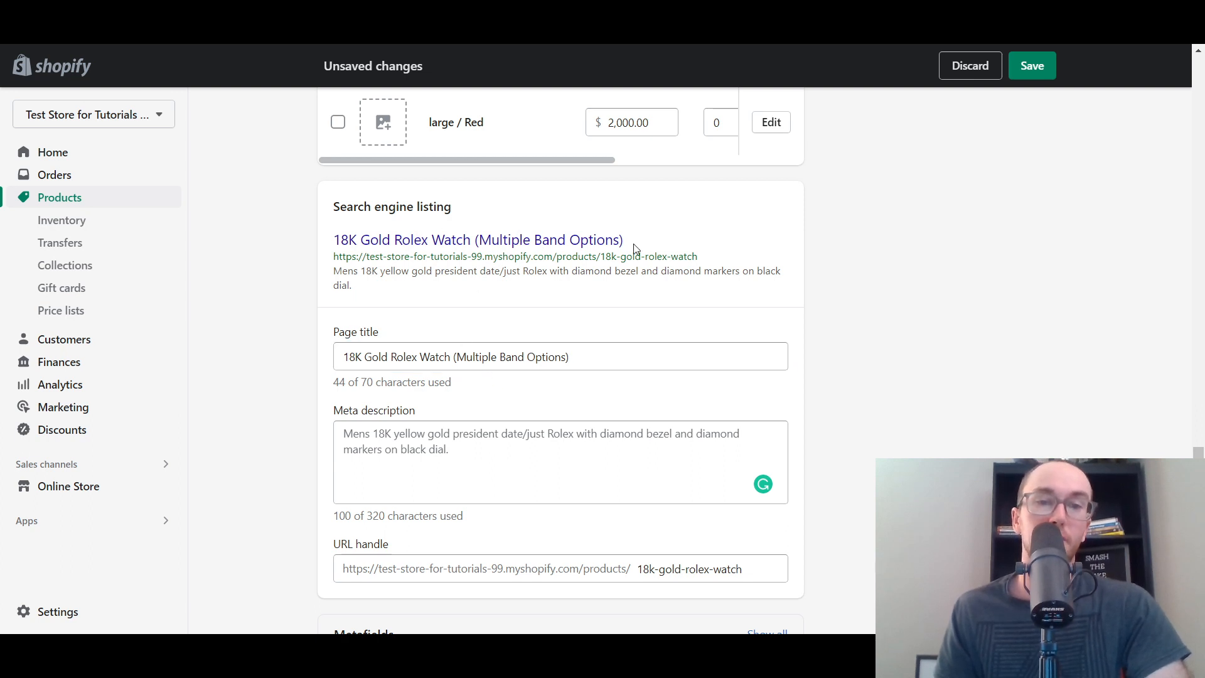
Step: Examine the search engine listing's page title and meta description, and check the editable product part of its URL handle
{"action": "left_click", "coordinate": [617, 349]}
{"action": "left_click", "coordinate": [648, 406]}
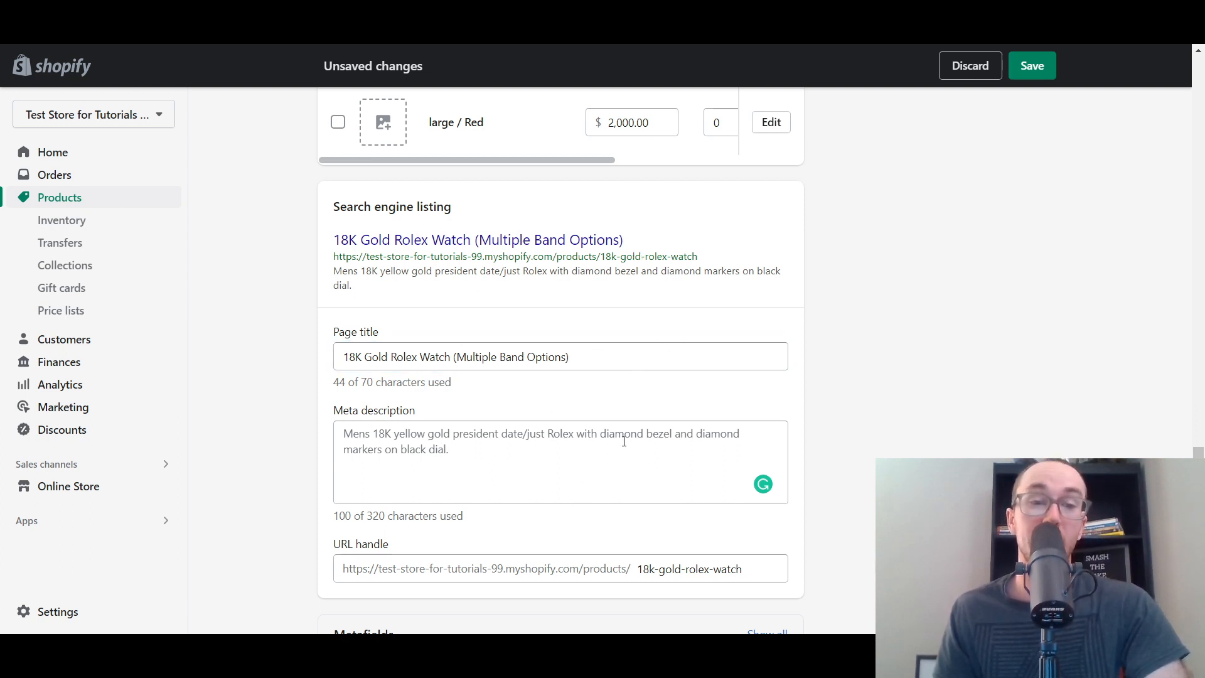
{"action": "scroll", "coordinate": [826, 455], "scroll_direction": "down", "scroll_amount": 3}
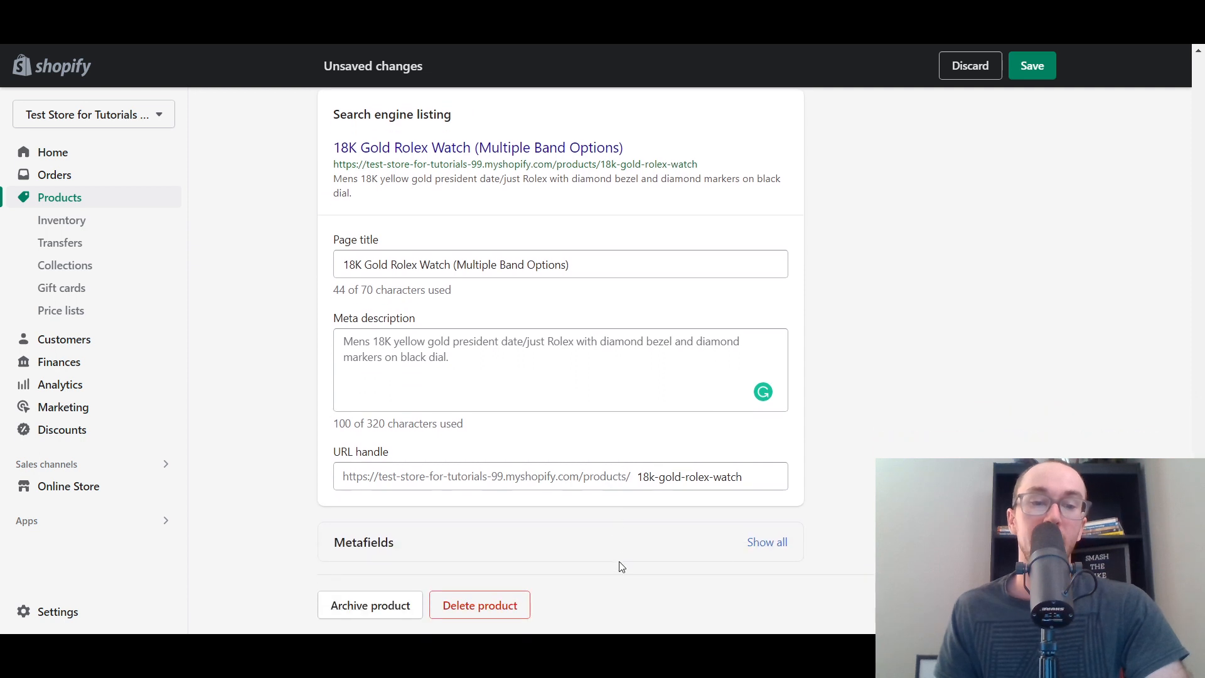
{"action": "left_click", "coordinate": [785, 478]}
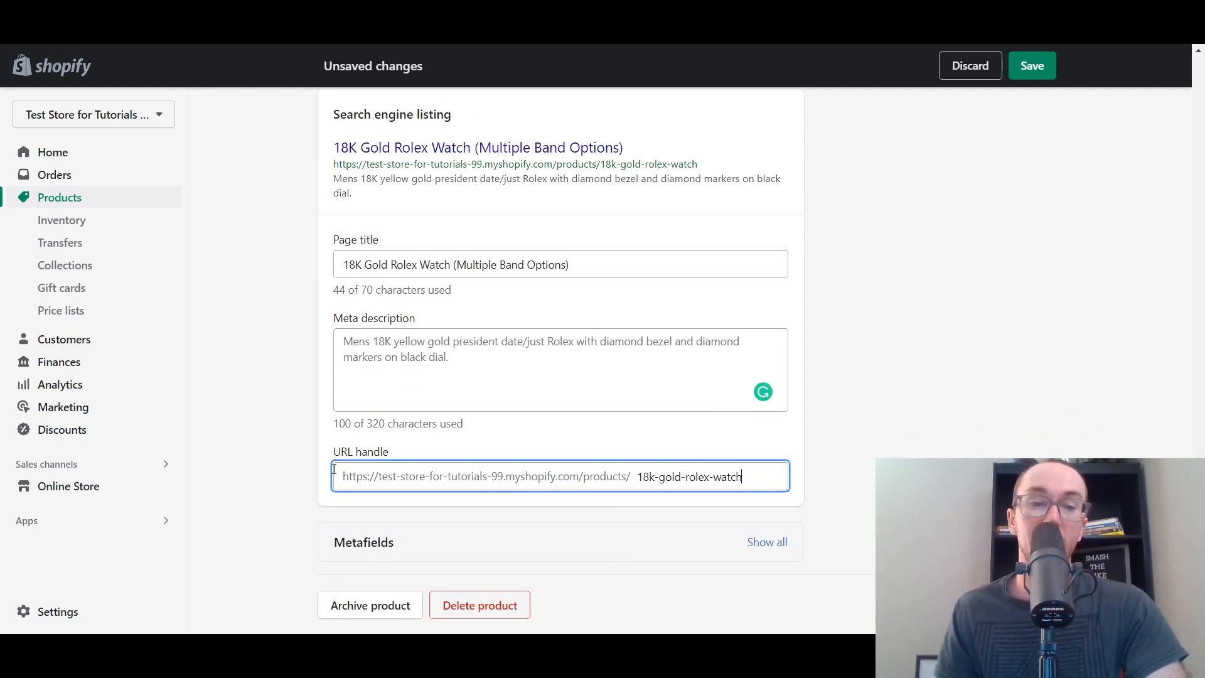
{"action": "left_click_drag", "start_coordinate": [342, 475], "coordinate": [509, 474]}
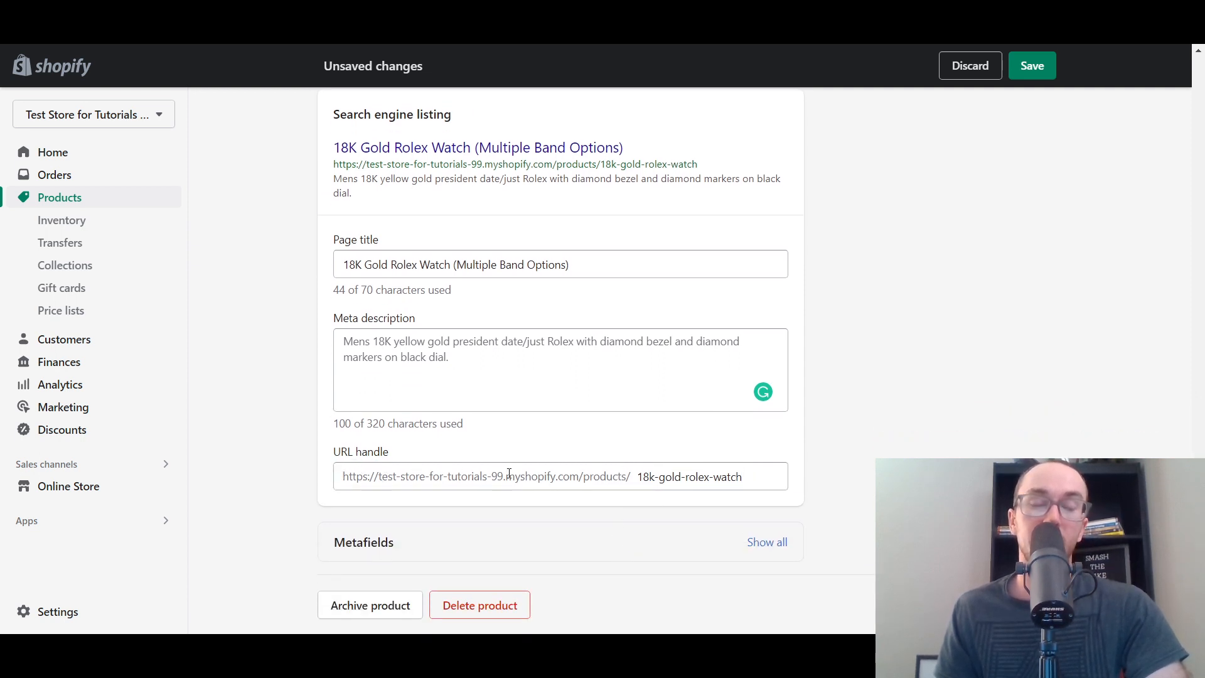
{"action": "left_click_drag", "start_coordinate": [766, 476], "coordinate": [457, 486]}
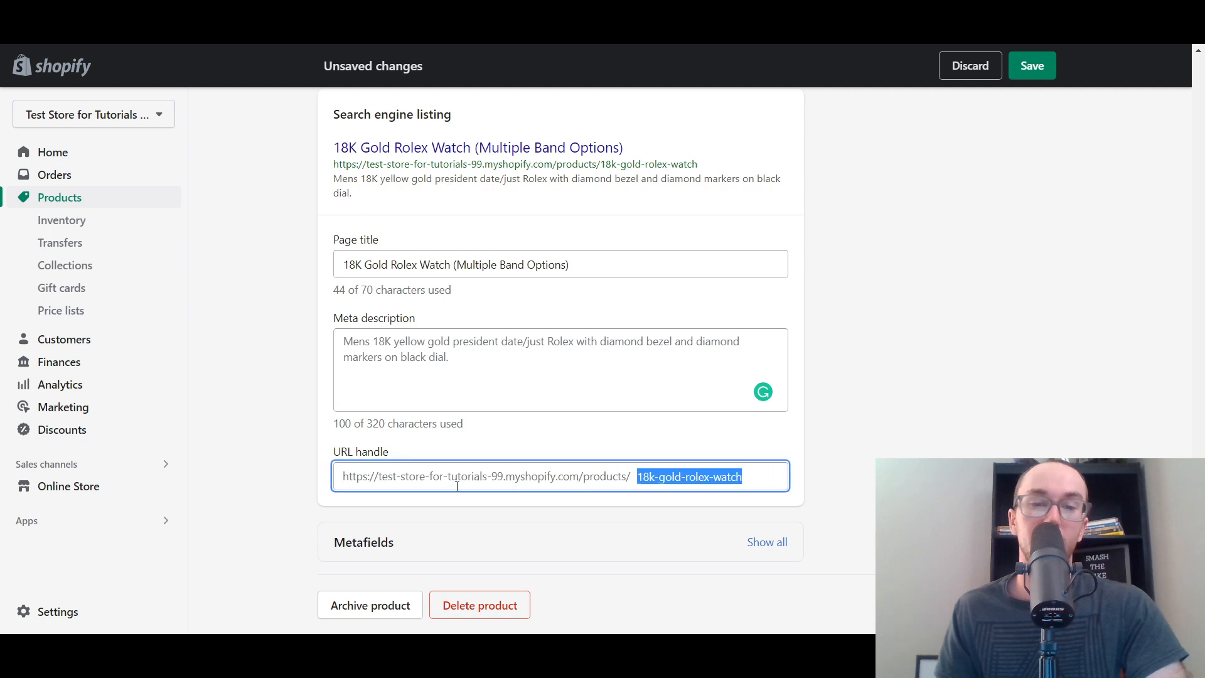
{"action": "left_click", "coordinate": [857, 465]}
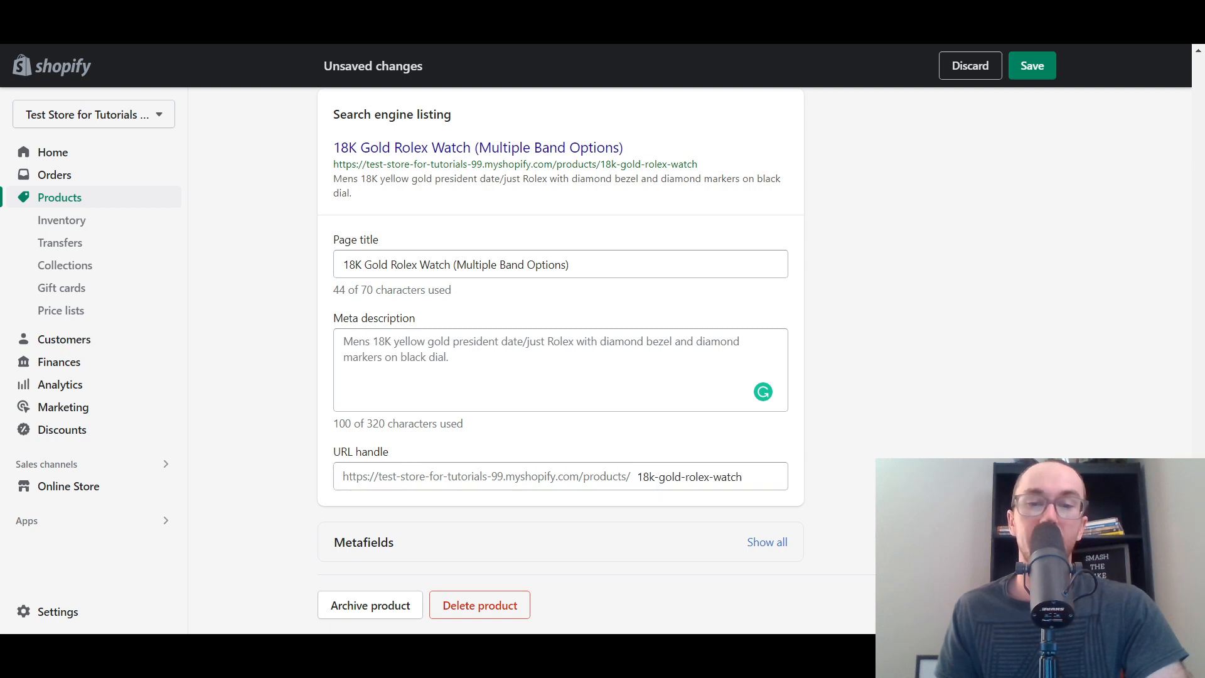
{"action": "double_click", "coordinate": [692, 477]}
{"action": "left_click", "coordinate": [754, 471]}
{"action": "left_click", "coordinate": [650, 478]}
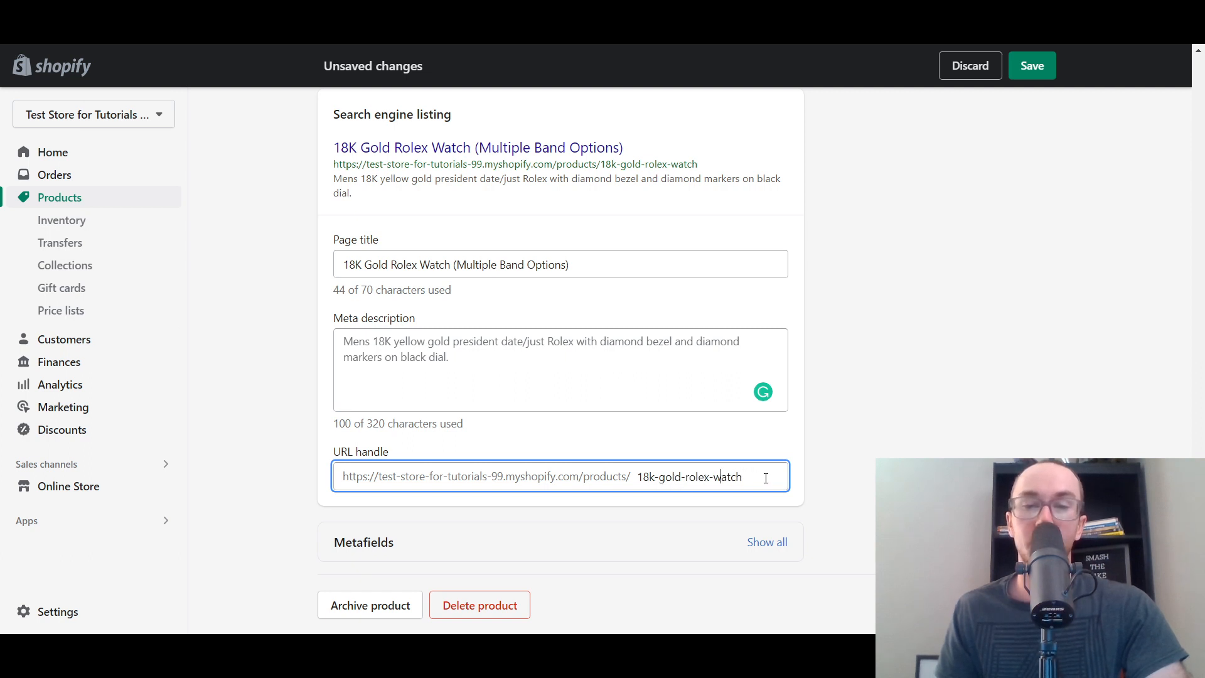
{"action": "left_click", "coordinate": [719, 496]}
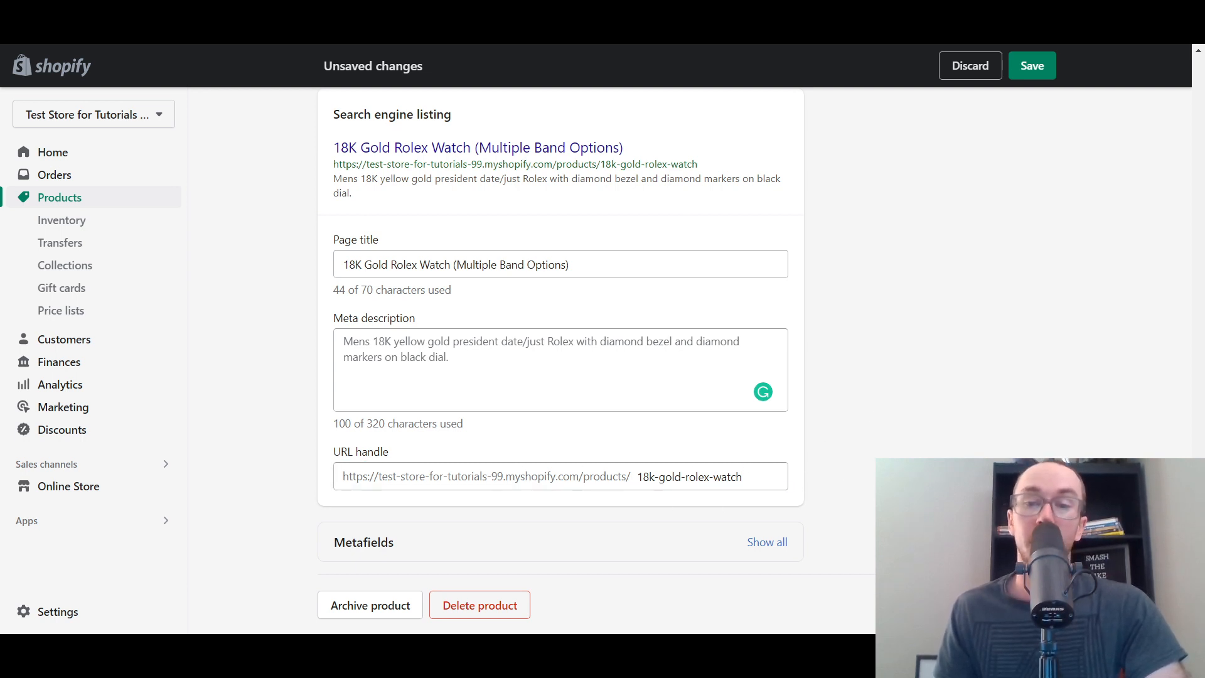
Step: Save the product with its customized search engine listing, and look over the saved product page
{"action": "scroll", "coordinate": [483, 598], "scroll_direction": "up", "scroll_amount": 3}
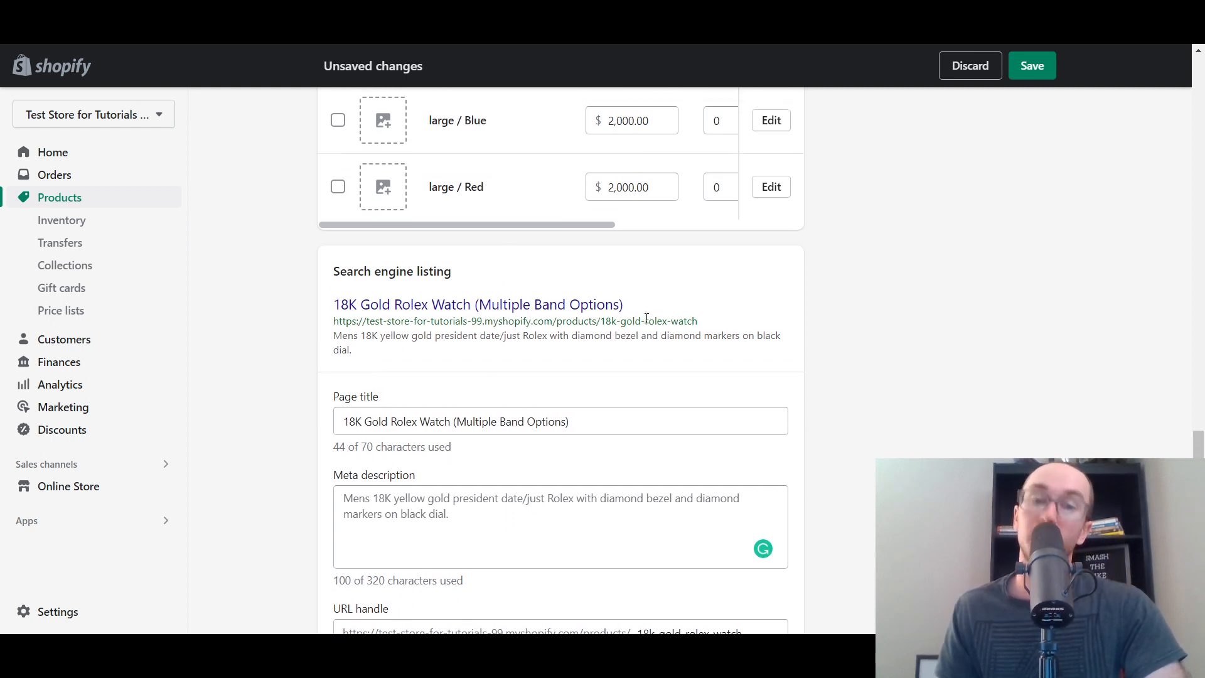
{"action": "scroll", "coordinate": [694, 464], "scroll_direction": "down", "scroll_amount": 1}
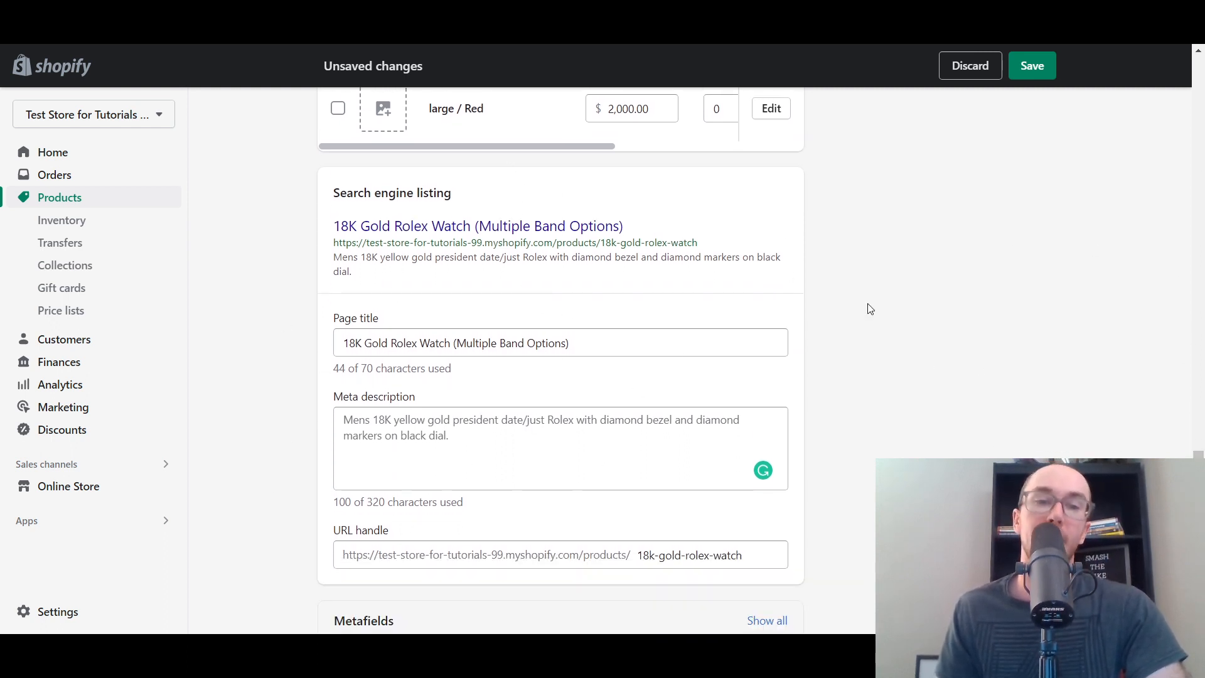
{"action": "left_click", "coordinate": [1032, 66]}
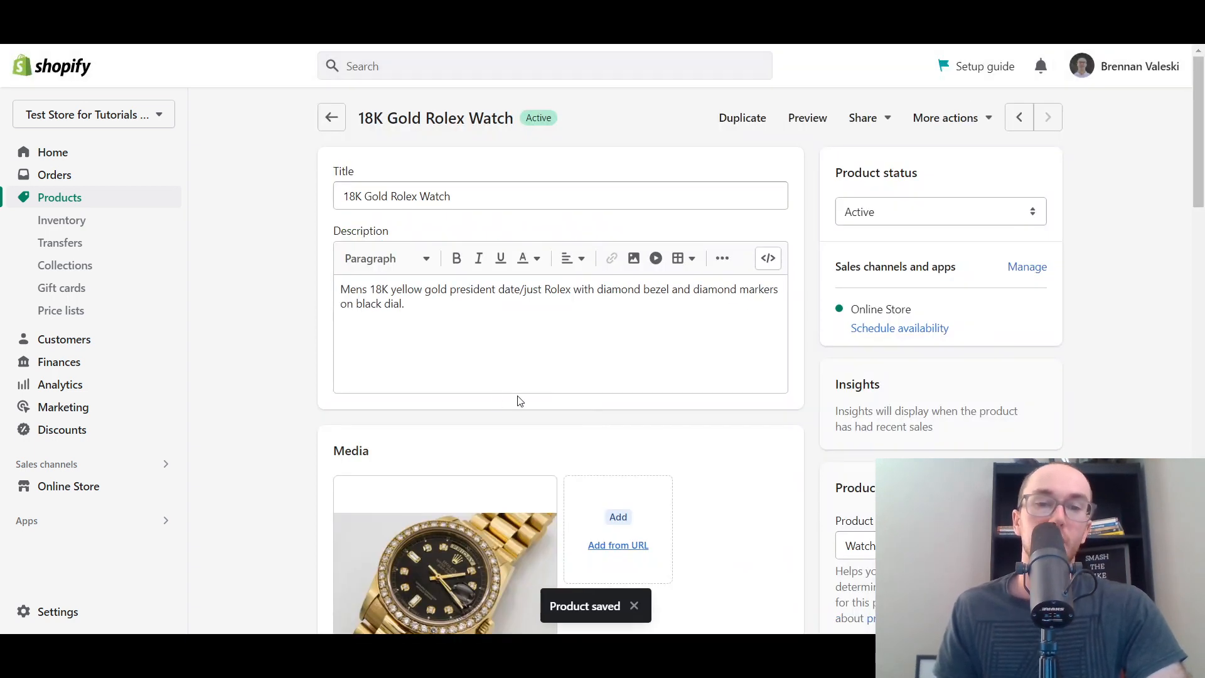
{"action": "left_click_drag", "start_coordinate": [1193, 157], "coordinate": [1194, 125]}
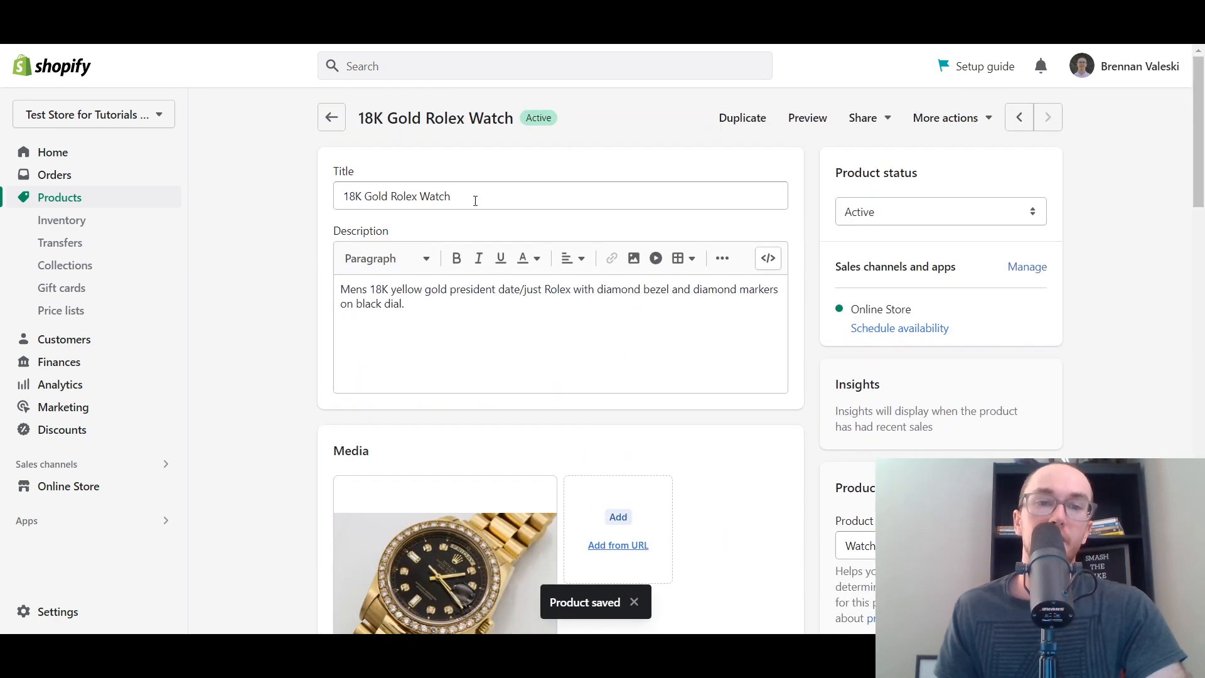
{"action": "scroll", "coordinate": [621, 377], "scroll_direction": "down", "scroll_amount": 20}
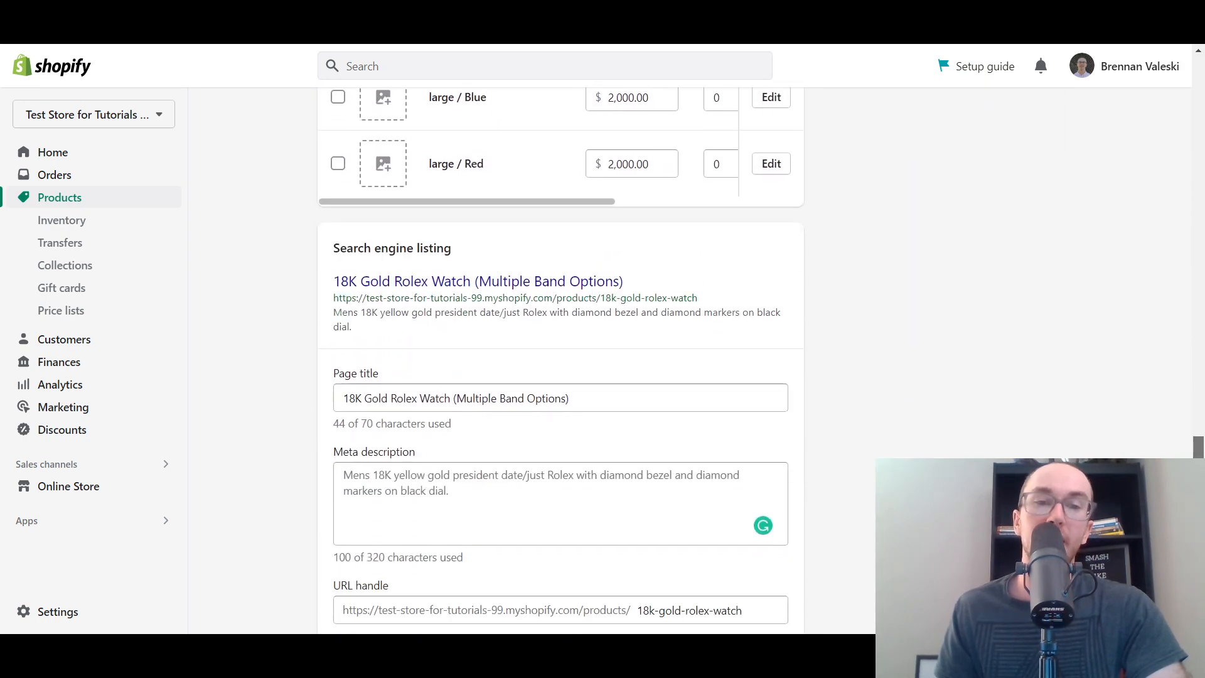
{"action": "left_click_drag", "start_coordinate": [1200, 442], "coordinate": [1196, 62]}
{"action": "left_click_drag", "start_coordinate": [1197, 154], "coordinate": [1185, 571]}
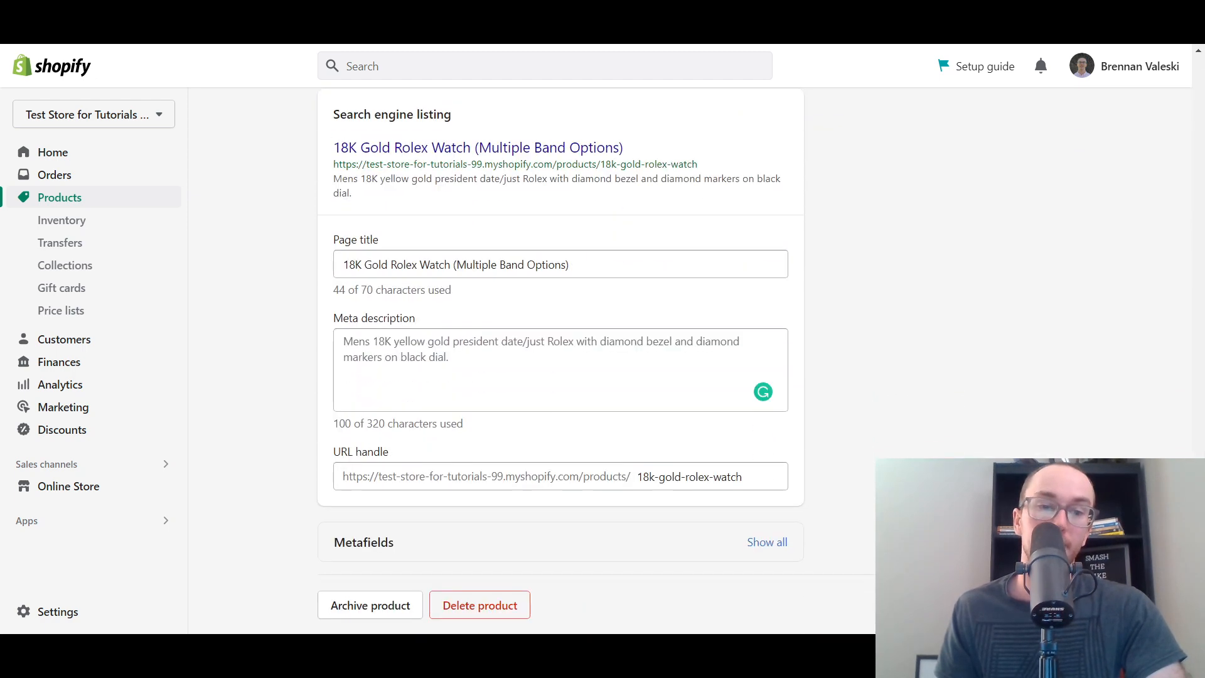
Step: Open the product's metafields, inspect those with and without a definition, and return to the product page
{"action": "left_click", "coordinate": [765, 543]}
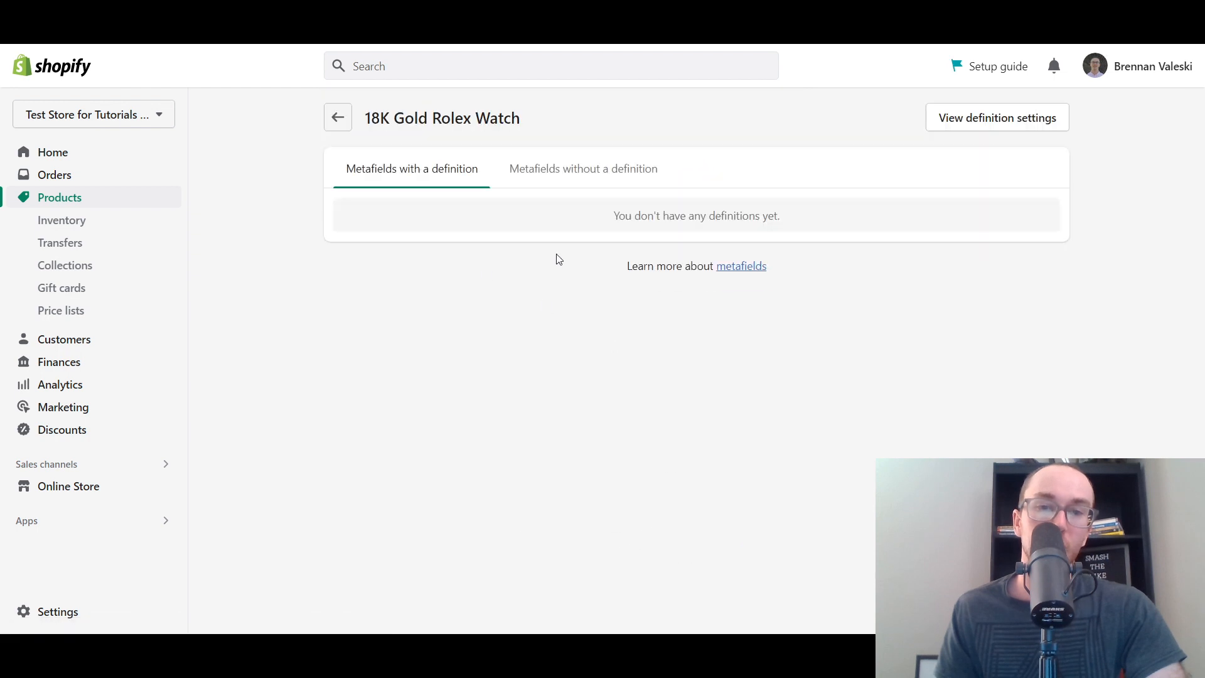
{"action": "left_click", "coordinate": [502, 168]}
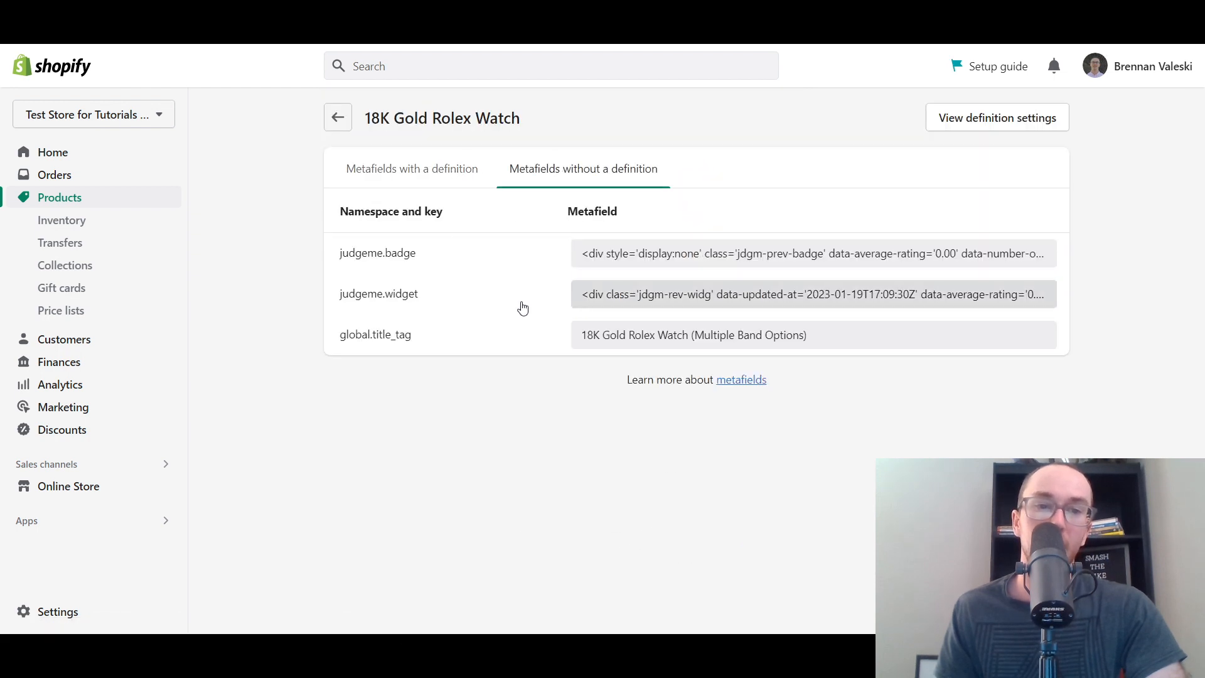
{"action": "left_click", "coordinate": [402, 184]}
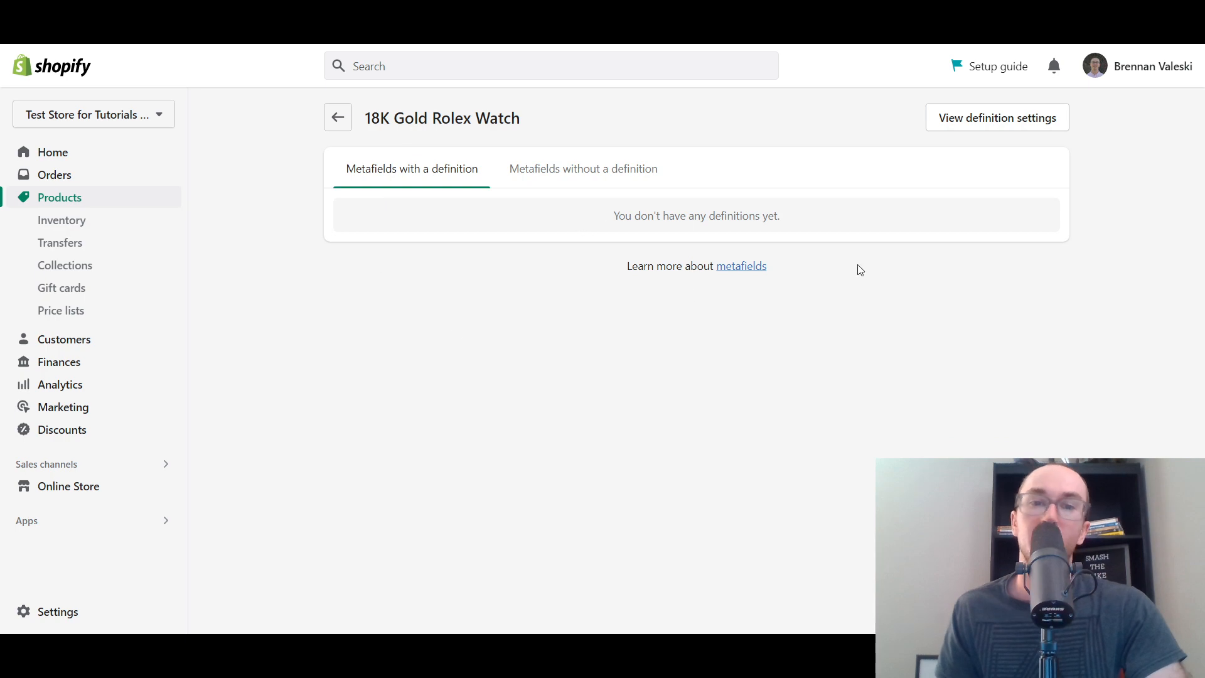
{"action": "left_click", "coordinate": [337, 119]}
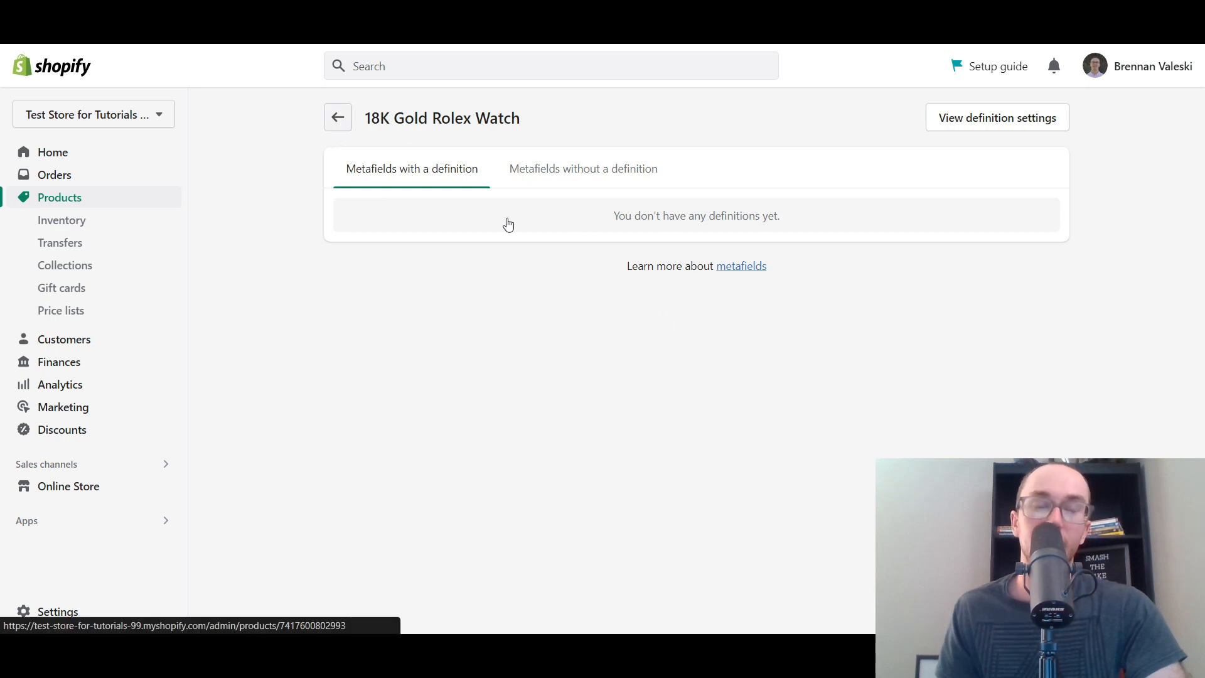
{"action": "scroll", "coordinate": [1202, 379], "scroll_direction": "down", "scroll_amount": 5}
{"action": "scroll", "coordinate": [1203, 380], "scroll_direction": "down", "scroll_amount": 10}
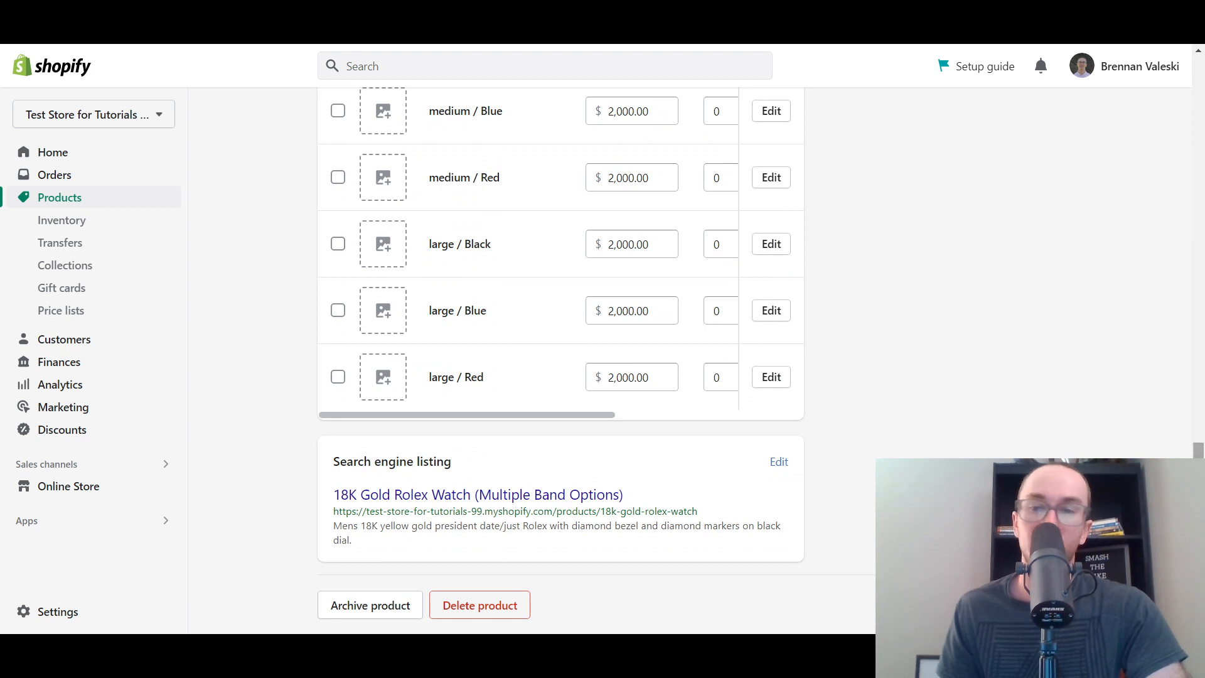
{"action": "mouse_move", "coordinate": [1199, 517]}
{"action": "left_mouse_down"}
{"action": "mouse_move", "coordinate": [1199, 424]}
{"action": "mouse_move", "coordinate": [1198, 527]}
{"action": "left_mouse_up"}
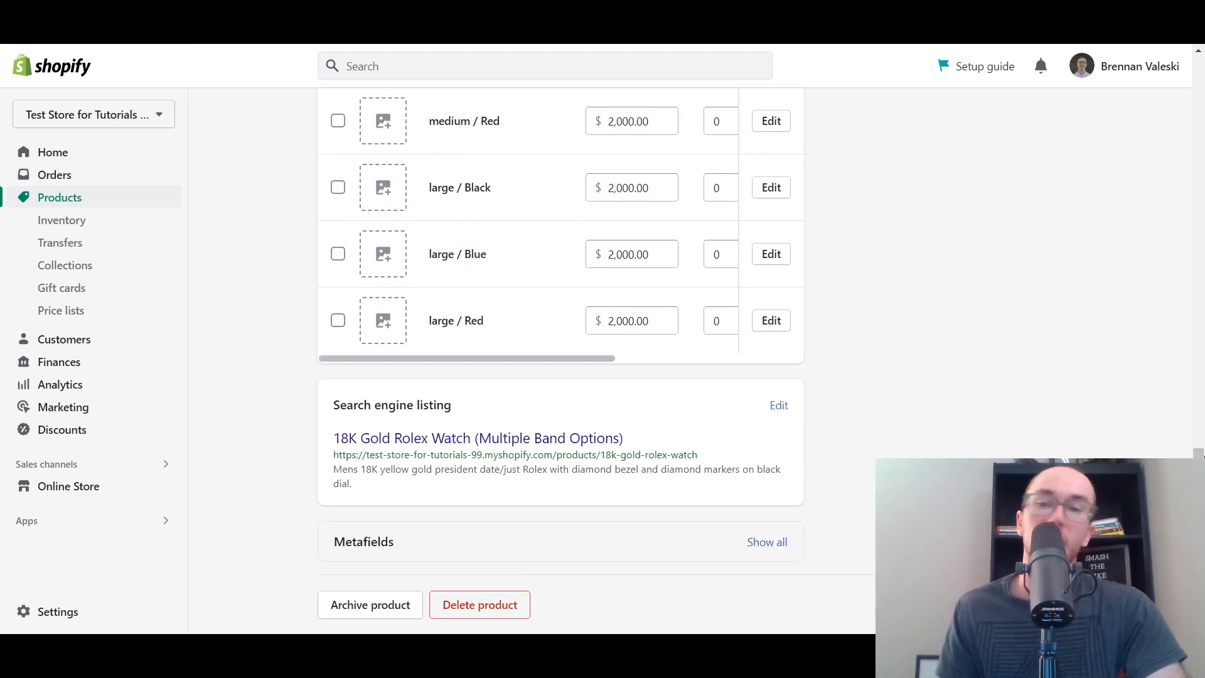
Step: Inspect the Online Store theme template choices for the product, and look through the storefront preview of the Dawn theme
{"action": "left_click_drag", "start_coordinate": [1199, 516], "coordinate": [1199, 281]}
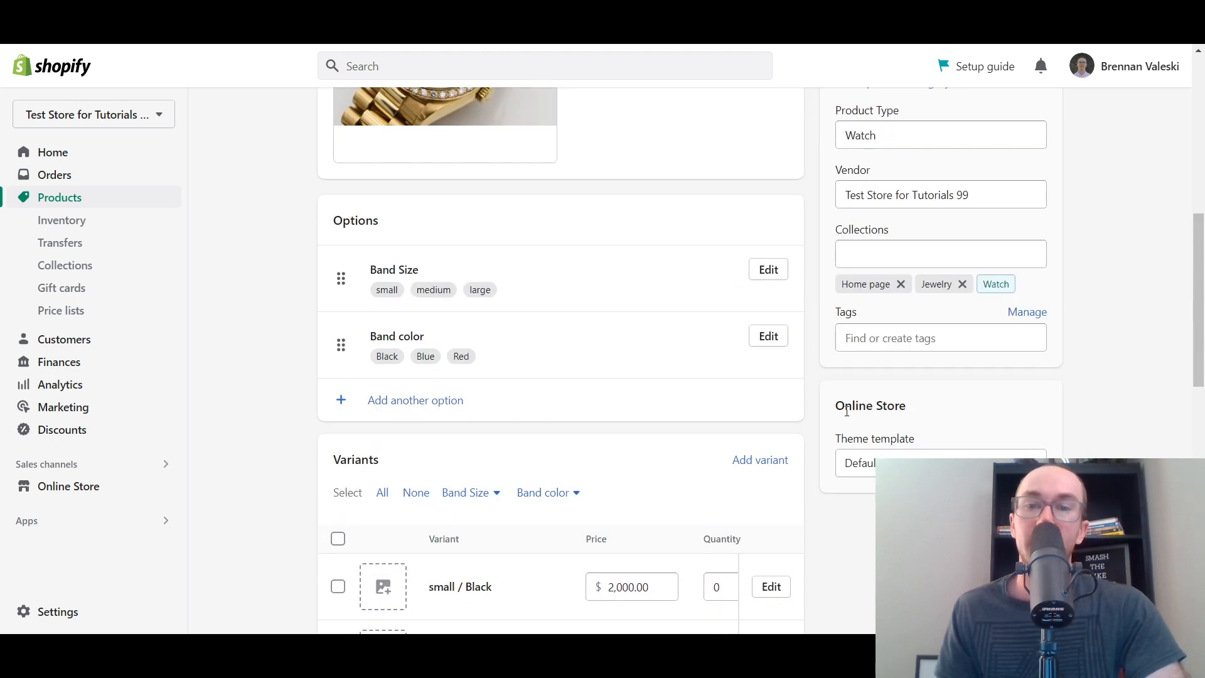
{"action": "scroll", "coordinate": [1128, 419], "scroll_direction": "down", "scroll_amount": 2}
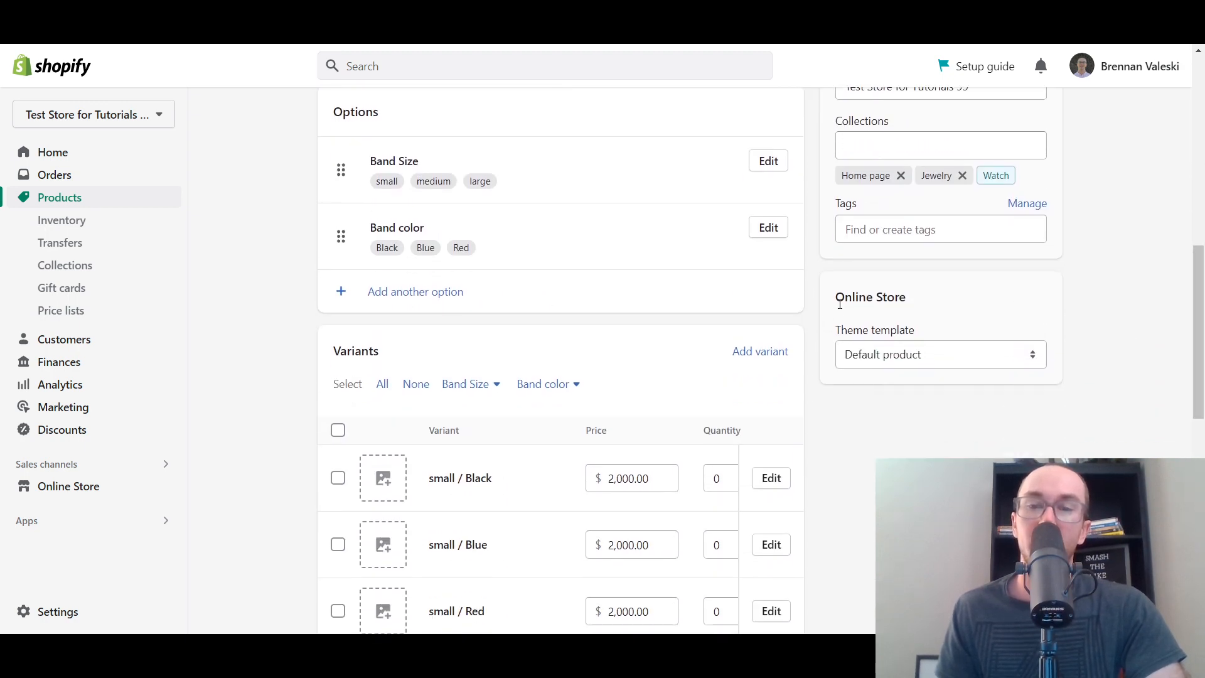
{"action": "left_click", "coordinate": [1034, 361]}
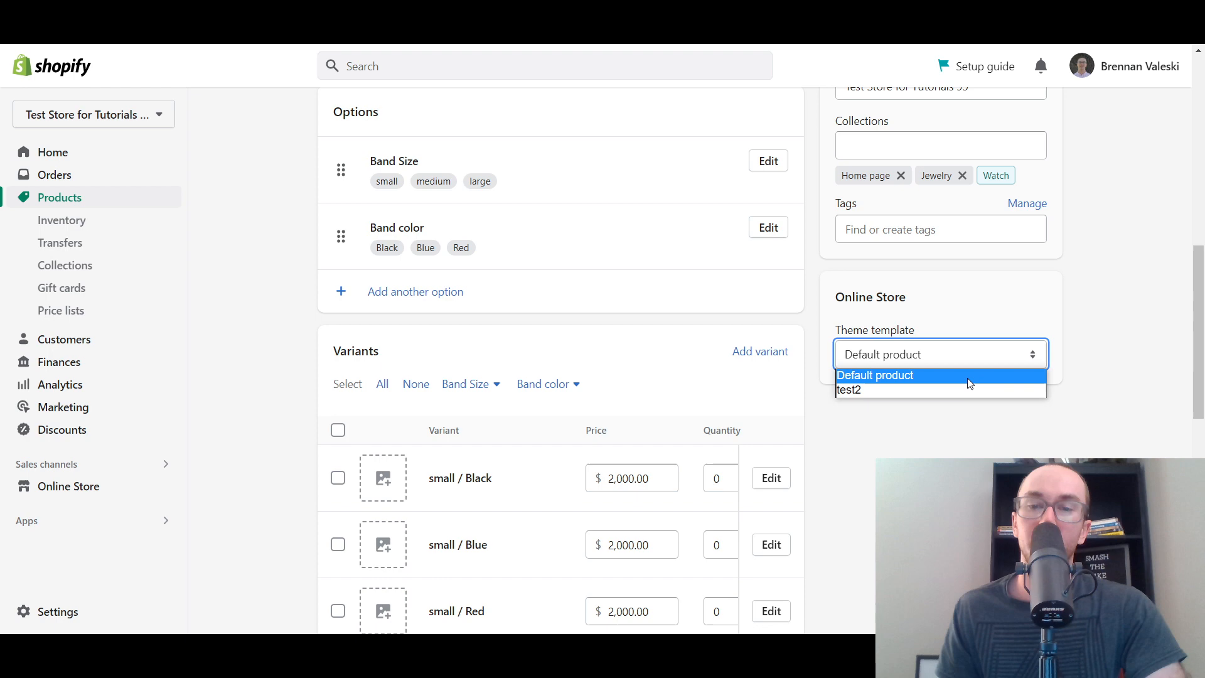
{"action": "left_click", "coordinate": [1141, 323]}
{"action": "scroll", "coordinate": [1124, 325], "scroll_direction": "up", "scroll_amount": 2}
{"action": "scroll", "coordinate": [946, 243], "scroll_direction": "down", "scroll_amount": 4}
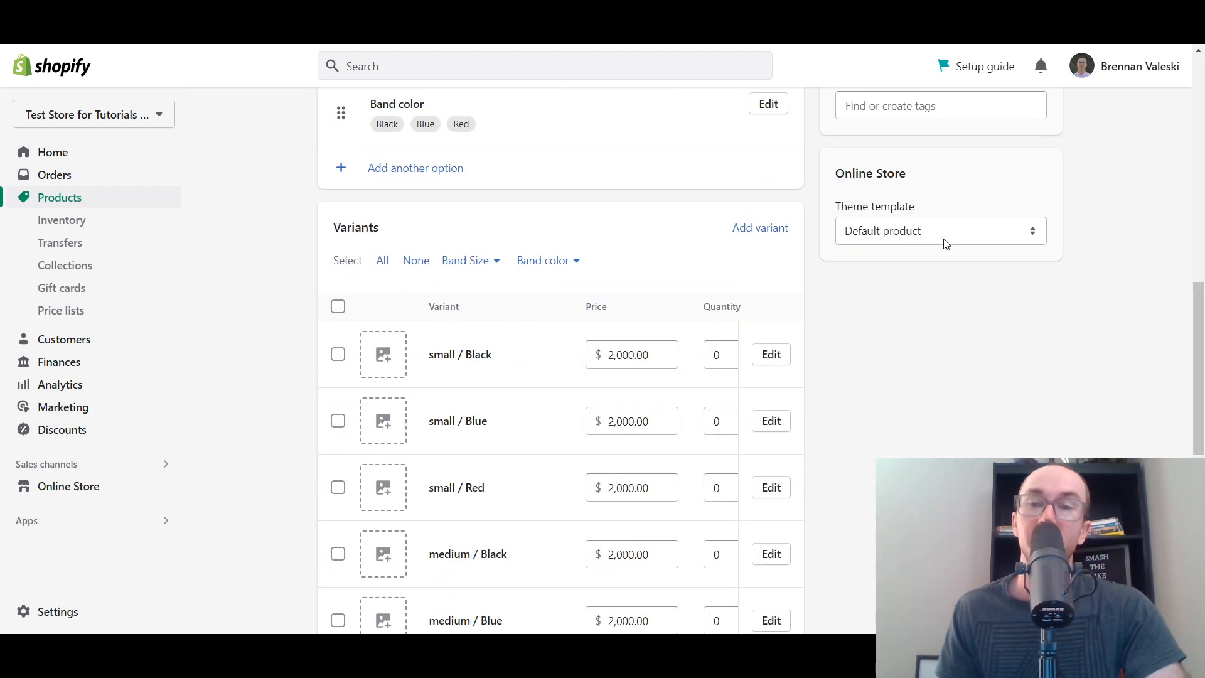
{"action": "left_click", "coordinate": [944, 232]}
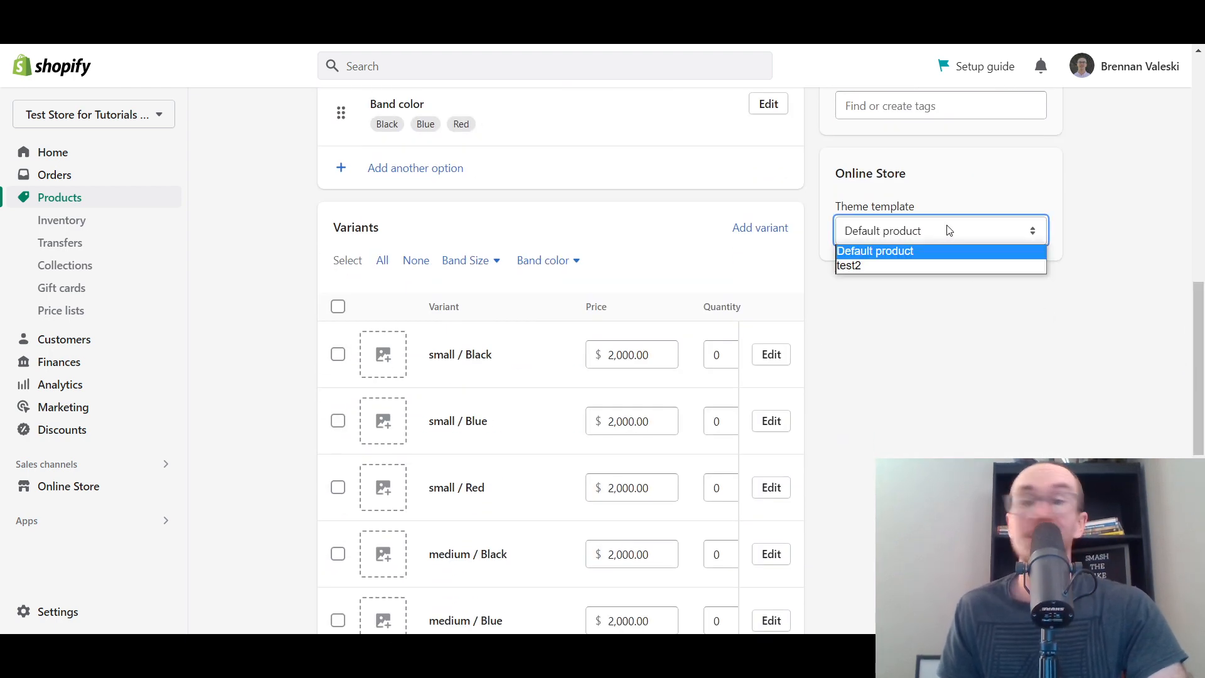
{"action": "left_click", "coordinate": [957, 206]}
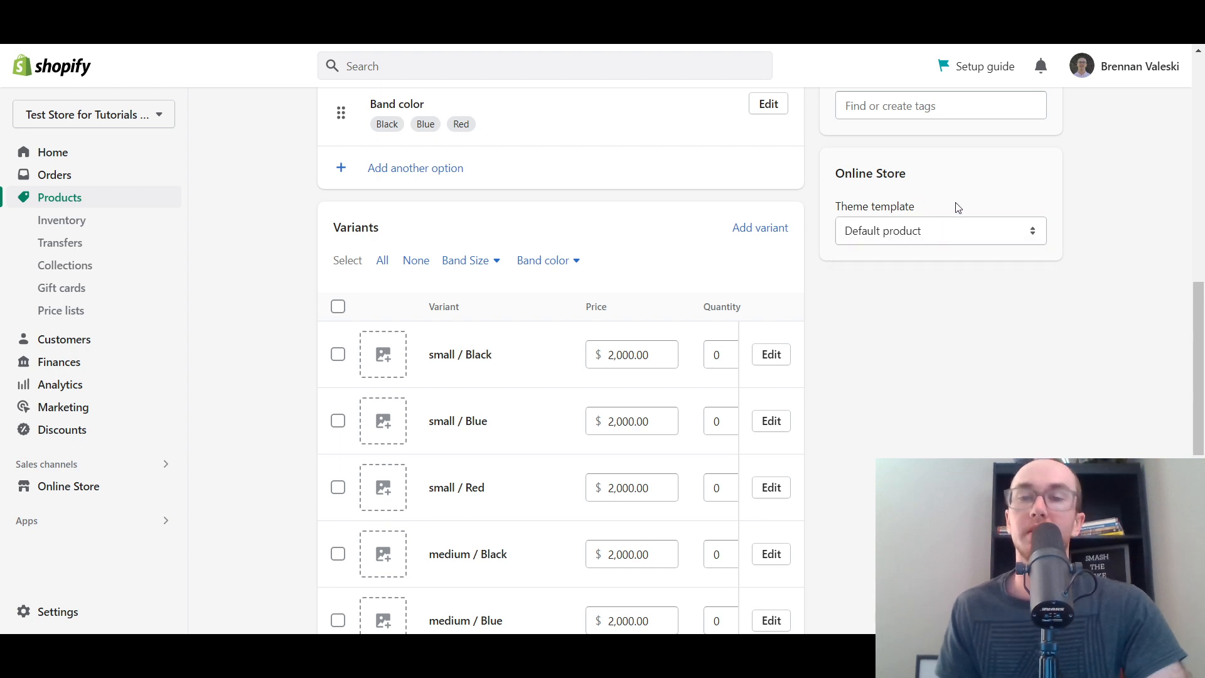
{"action": "left_click", "coordinate": [931, 233]}
{"action": "left_click", "coordinate": [936, 193]}
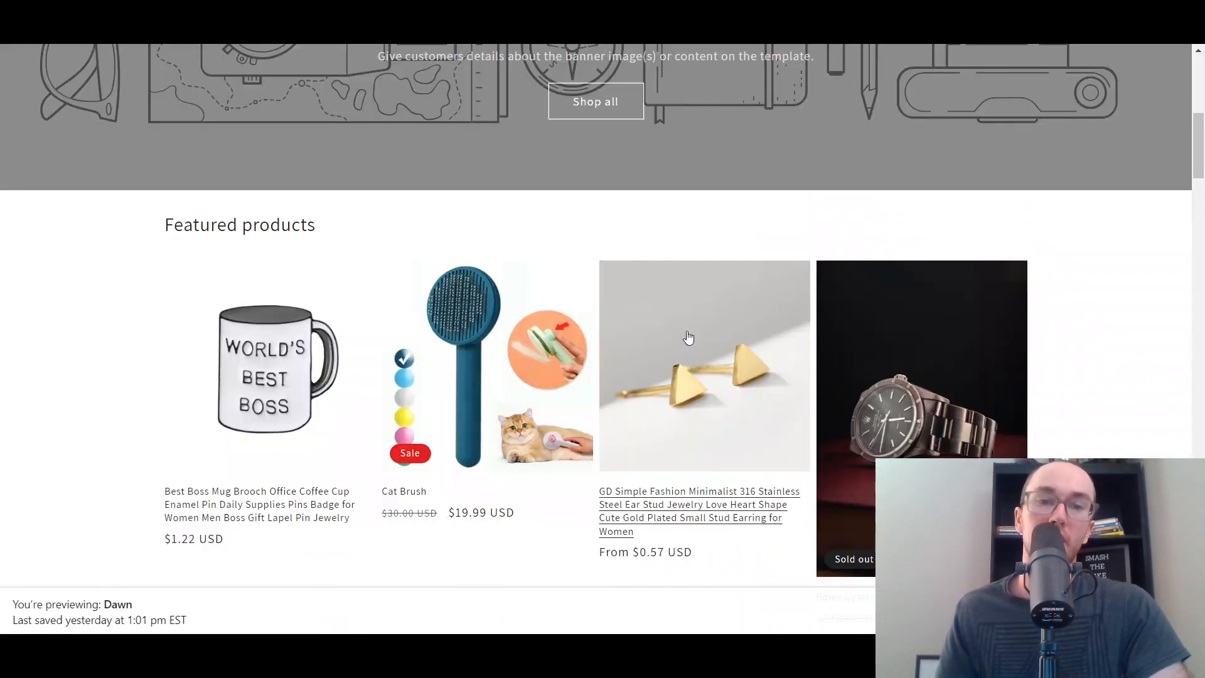
{"action": "scroll", "coordinate": [462, 417], "scroll_direction": "down", "scroll_amount": 12}
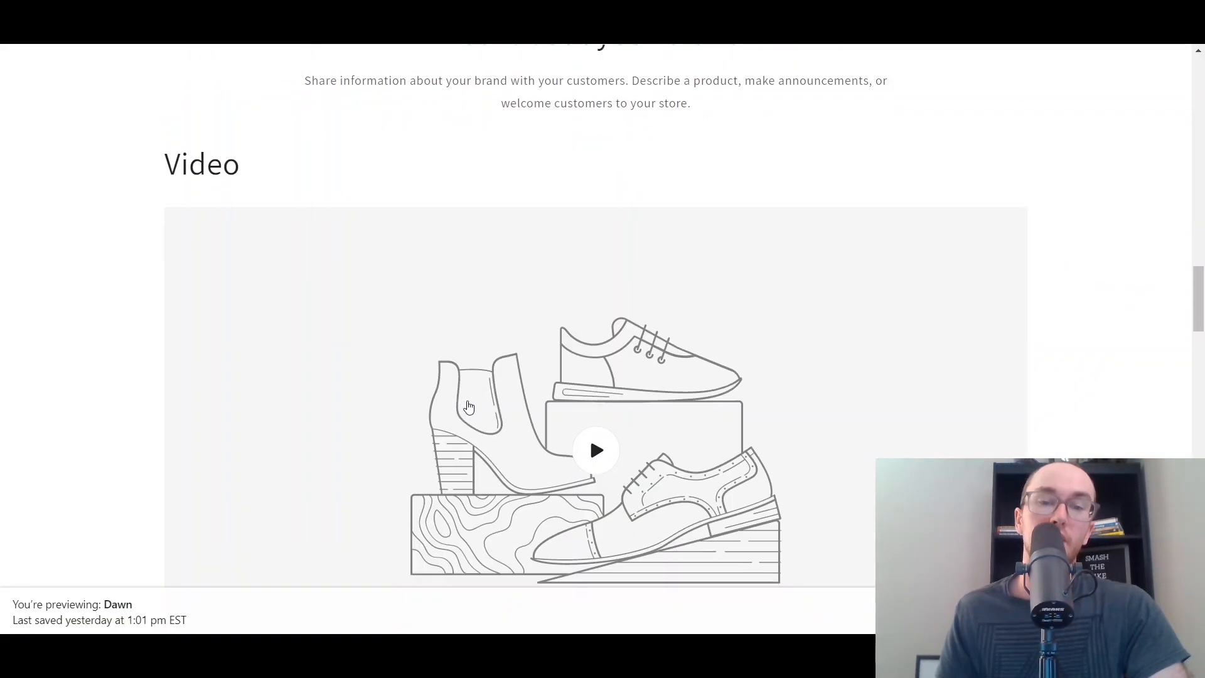
{"action": "scroll", "coordinate": [468, 406], "scroll_direction": "down", "scroll_amount": 2}
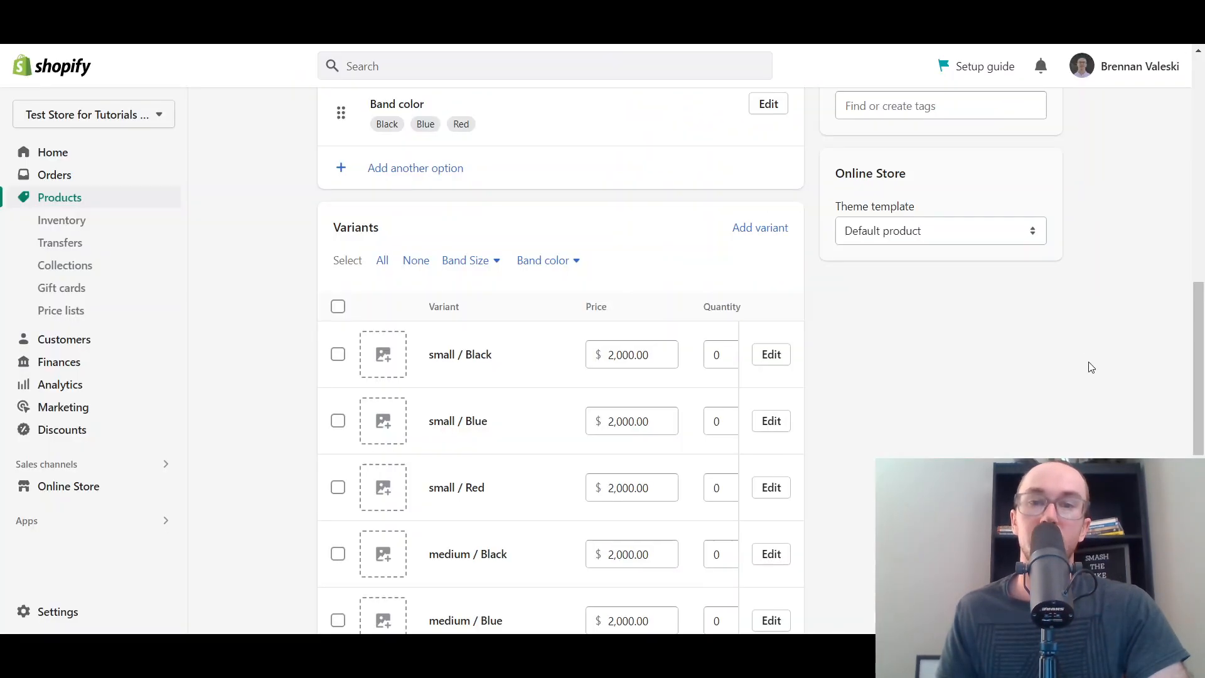
Step: Add the tag "gold" to the watch product
{"action": "scroll", "coordinate": [1092, 367], "scroll_direction": "up", "scroll_amount": 5}
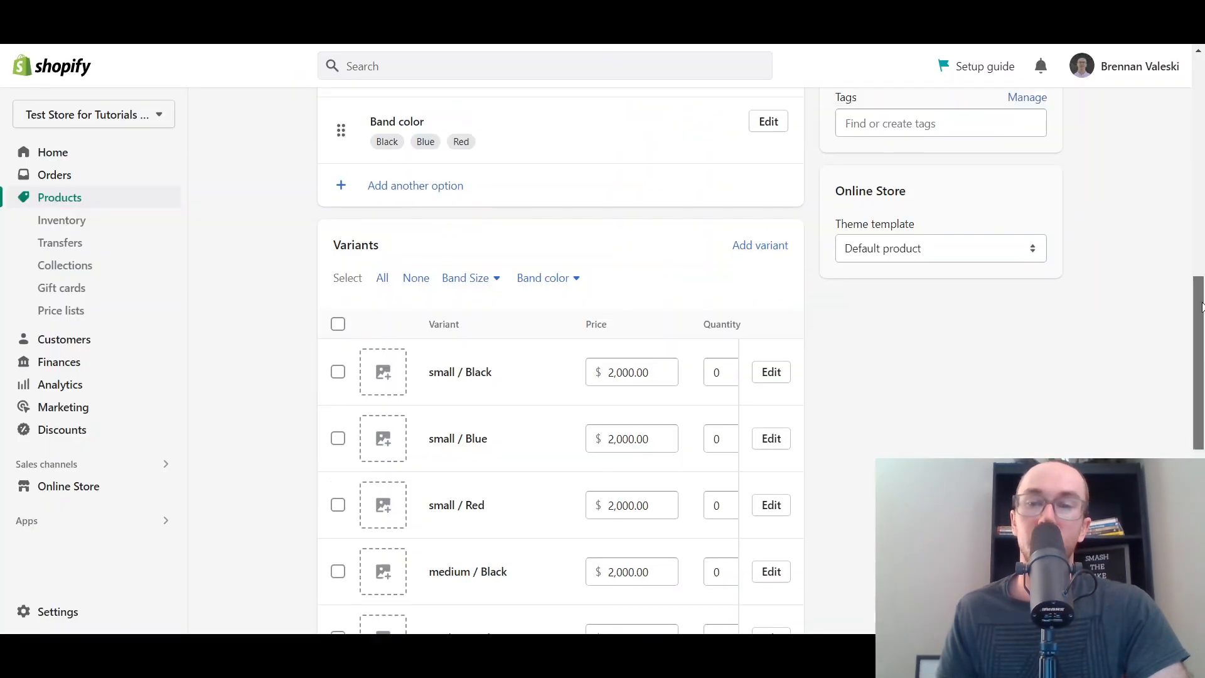
{"action": "scroll", "coordinate": [922, 384], "scroll_direction": "up", "scroll_amount": 1}
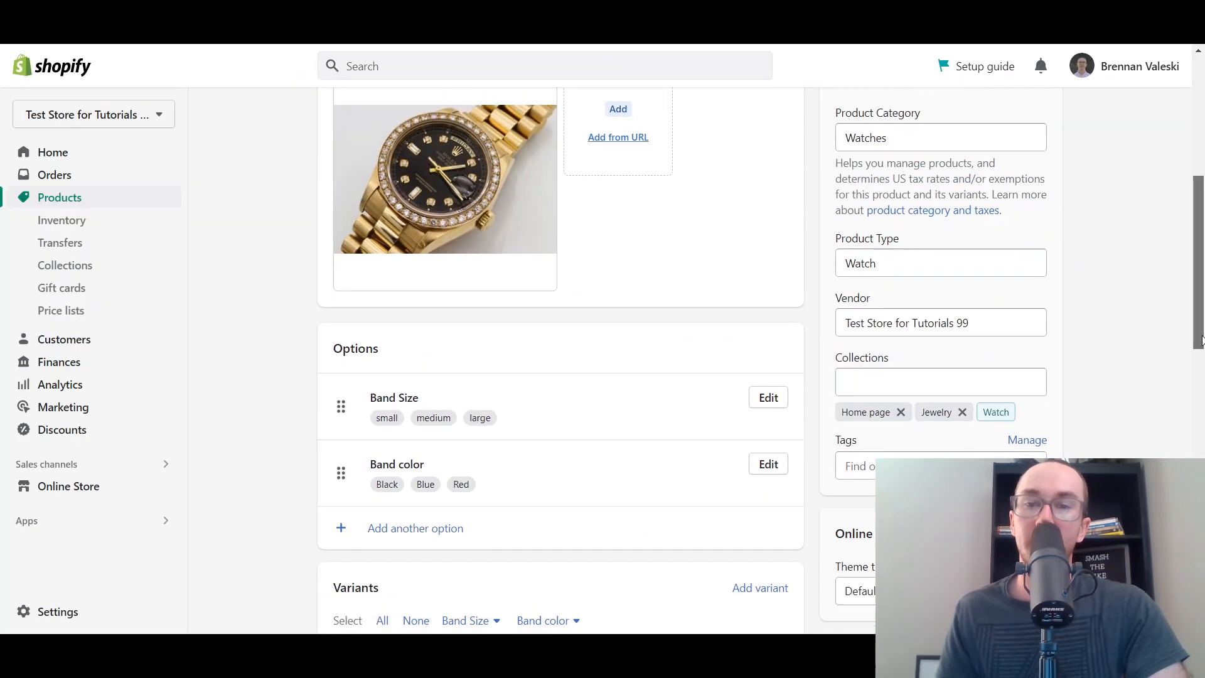
{"action": "left_click", "coordinate": [863, 466]}
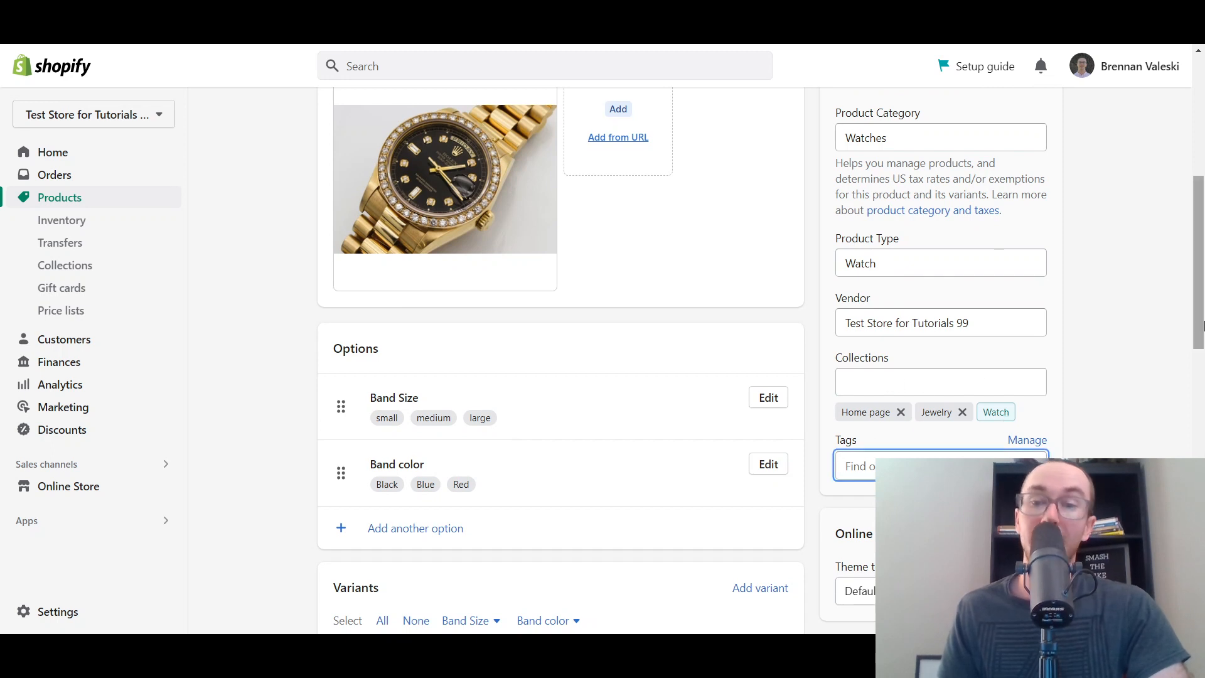
{"action": "scroll", "coordinate": [973, 389], "scroll_direction": "down", "scroll_amount": 1}
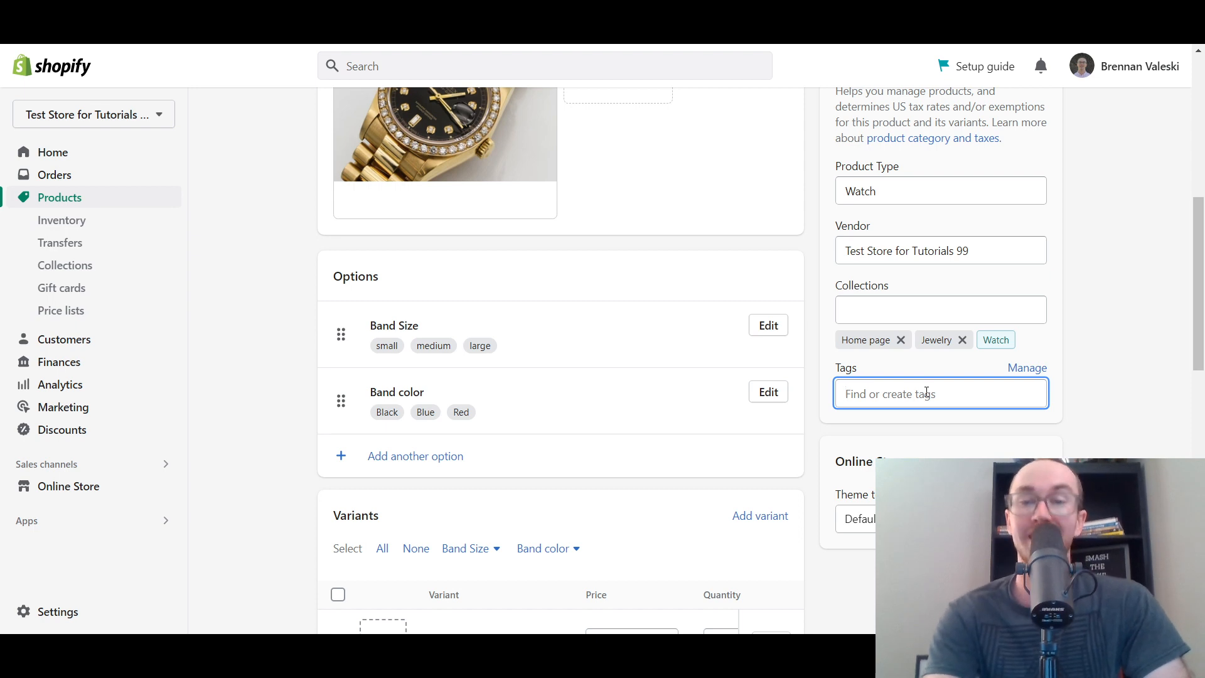
{"action": "type", "text": "gold"}
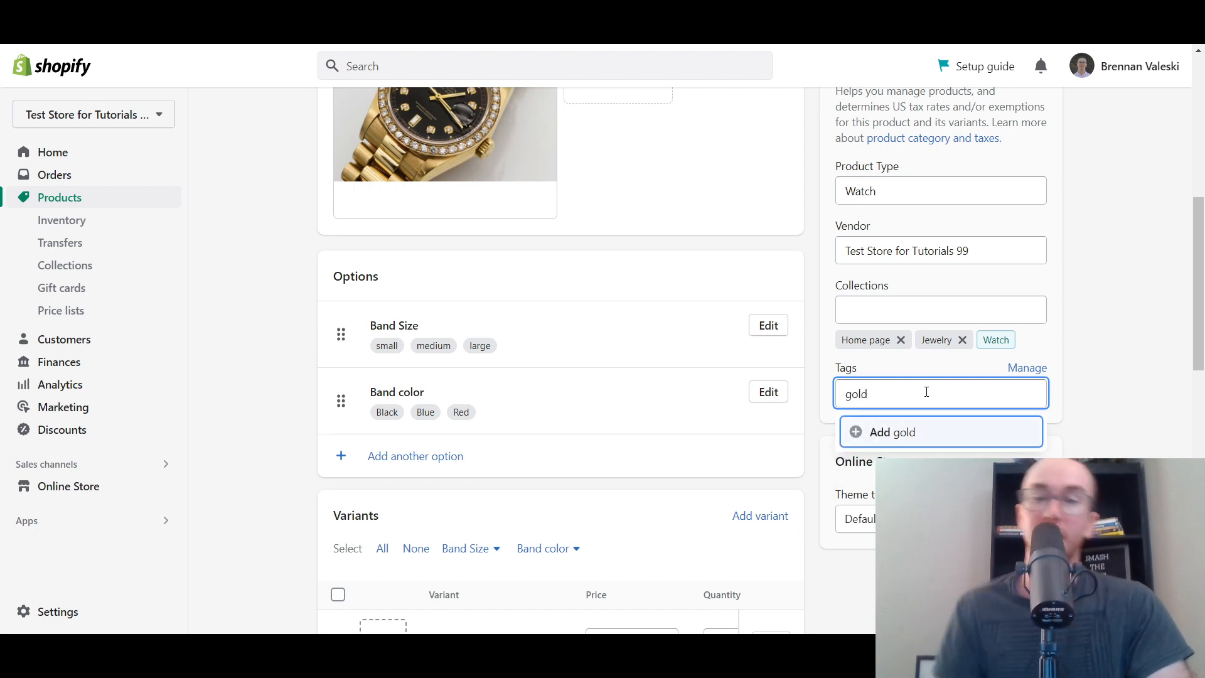
{"action": "left_click", "coordinate": [916, 431]}
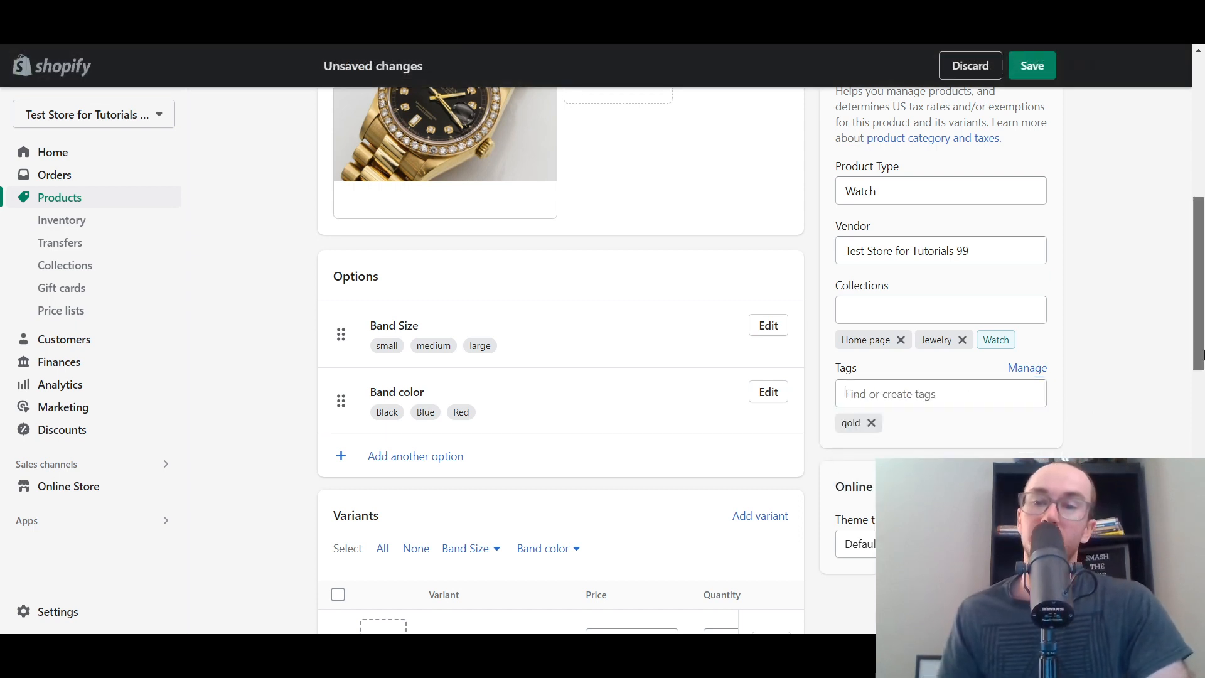
Step: Save the watch product with its new tag
{"action": "scroll", "coordinate": [1199, 339], "scroll_direction": "up", "scroll_amount": 1}
{"action": "scroll", "coordinate": [1199, 339], "scroll_direction": "up", "scroll_amount": 1}
{"action": "scroll", "coordinate": [1091, 246], "scroll_direction": "up", "scroll_amount": 2}
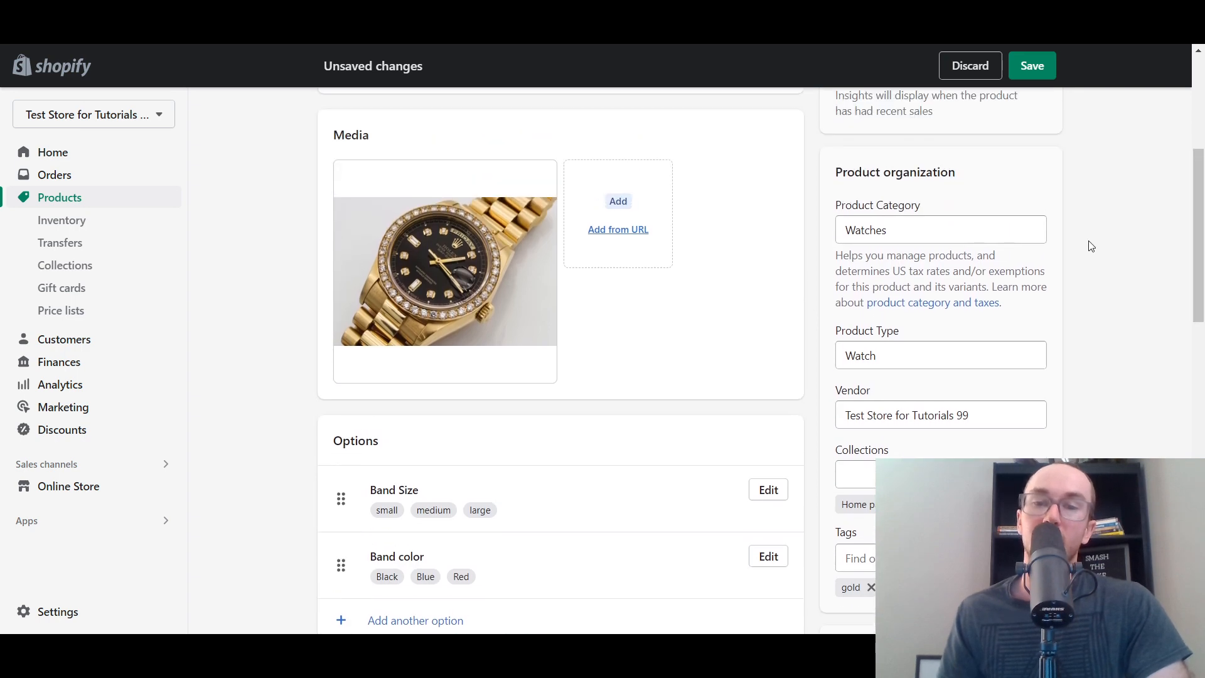
{"action": "left_click_drag", "start_coordinate": [1192, 264], "coordinate": [1186, 146]}
{"action": "left_click", "coordinate": [1042, 74]}
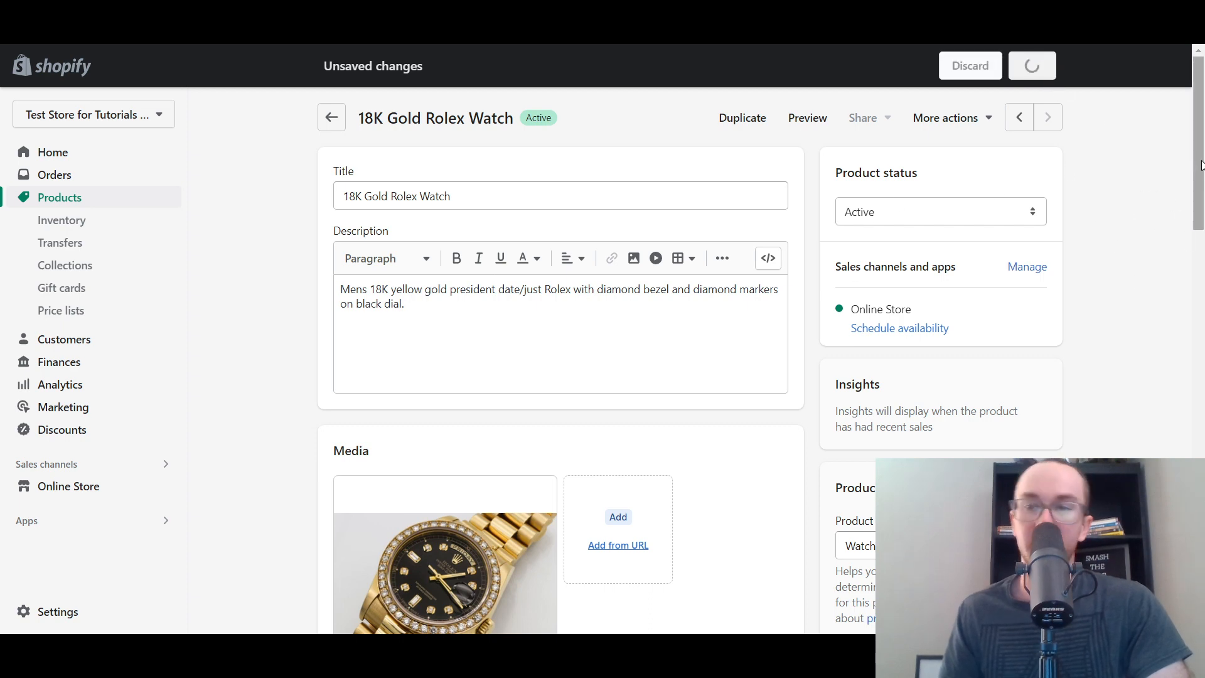
{"action": "left_click_drag", "start_coordinate": [1203, 169], "coordinate": [1181, 154]}
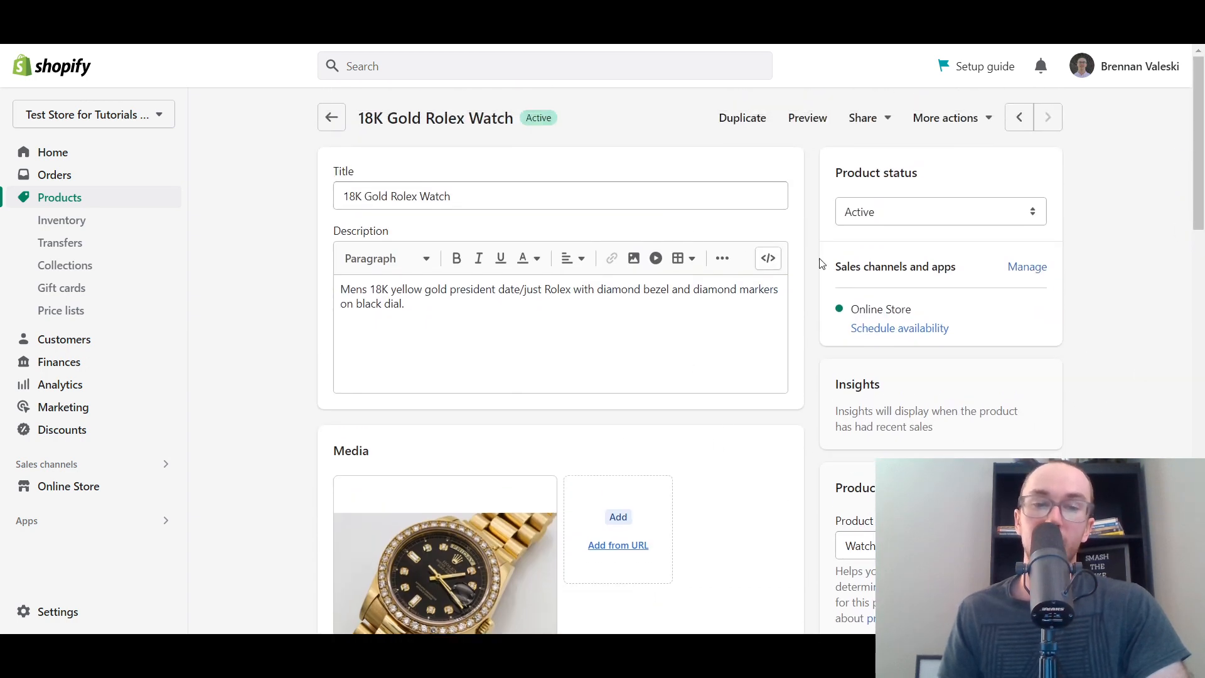
Step: Switch the product status to Draft, and set it back to Active
{"action": "left_click", "coordinate": [913, 212]}
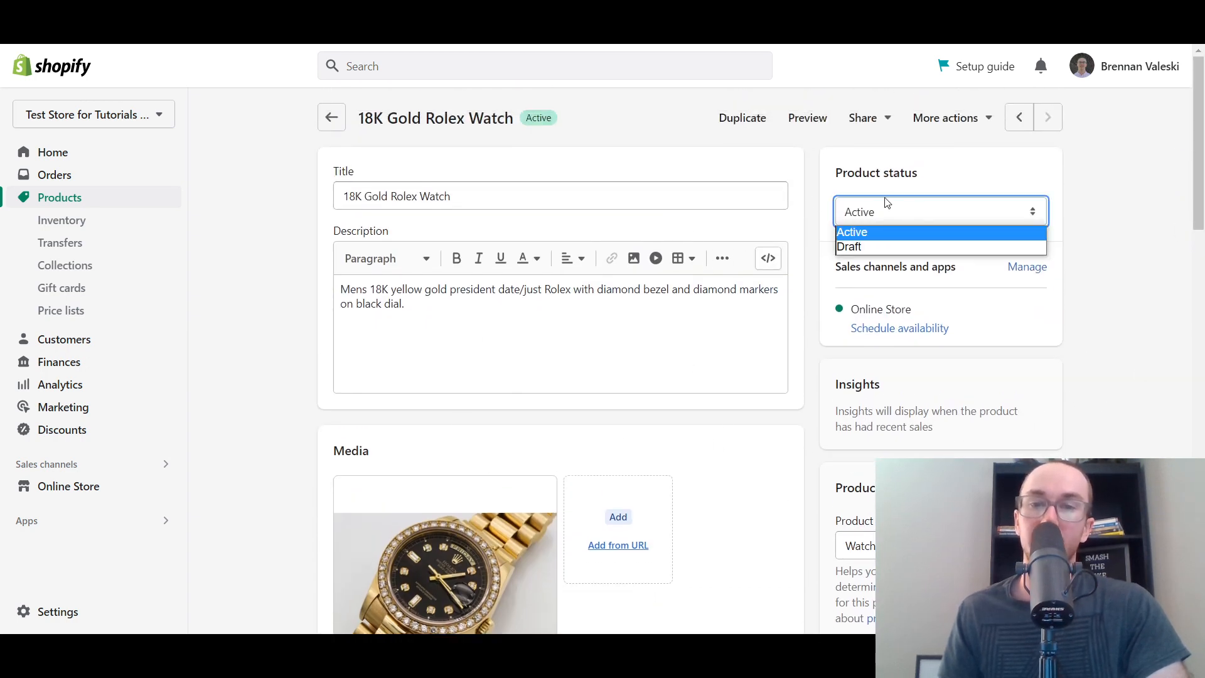
{"action": "left_click", "coordinate": [887, 247]}
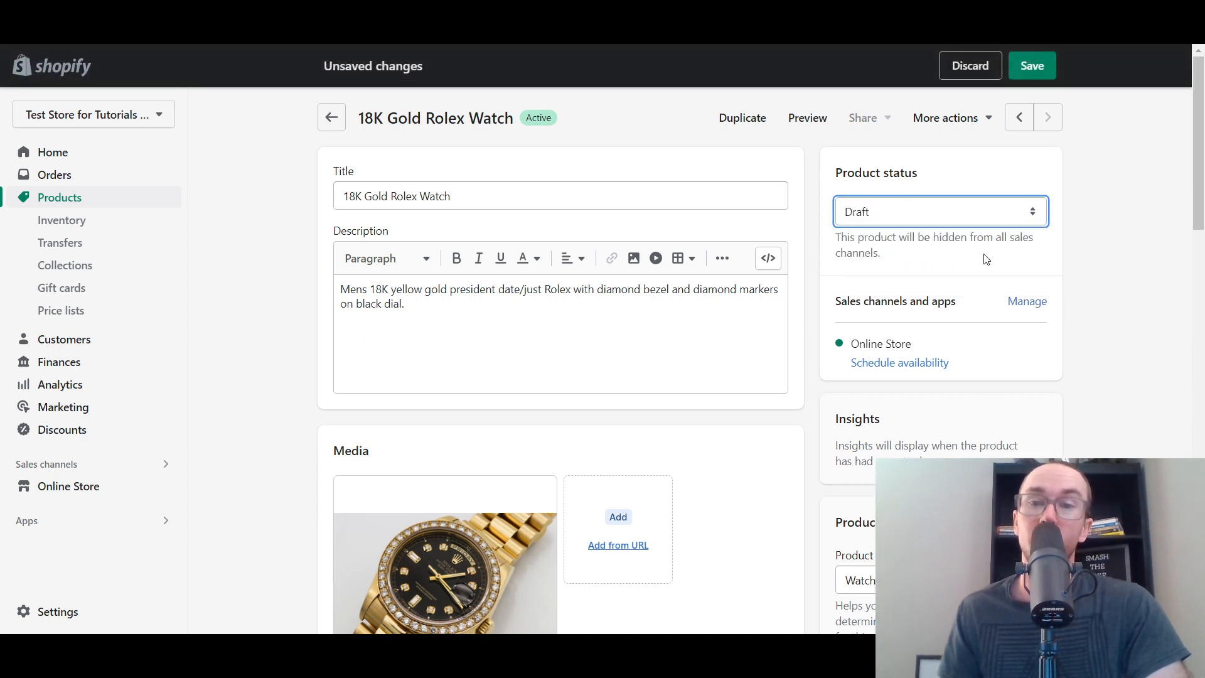
{"action": "left_click", "coordinate": [983, 255]}
{"action": "left_click_drag", "start_coordinate": [922, 250], "coordinate": [909, 220]}
{"action": "left_click", "coordinate": [909, 216]}
{"action": "left_click", "coordinate": [900, 229]}
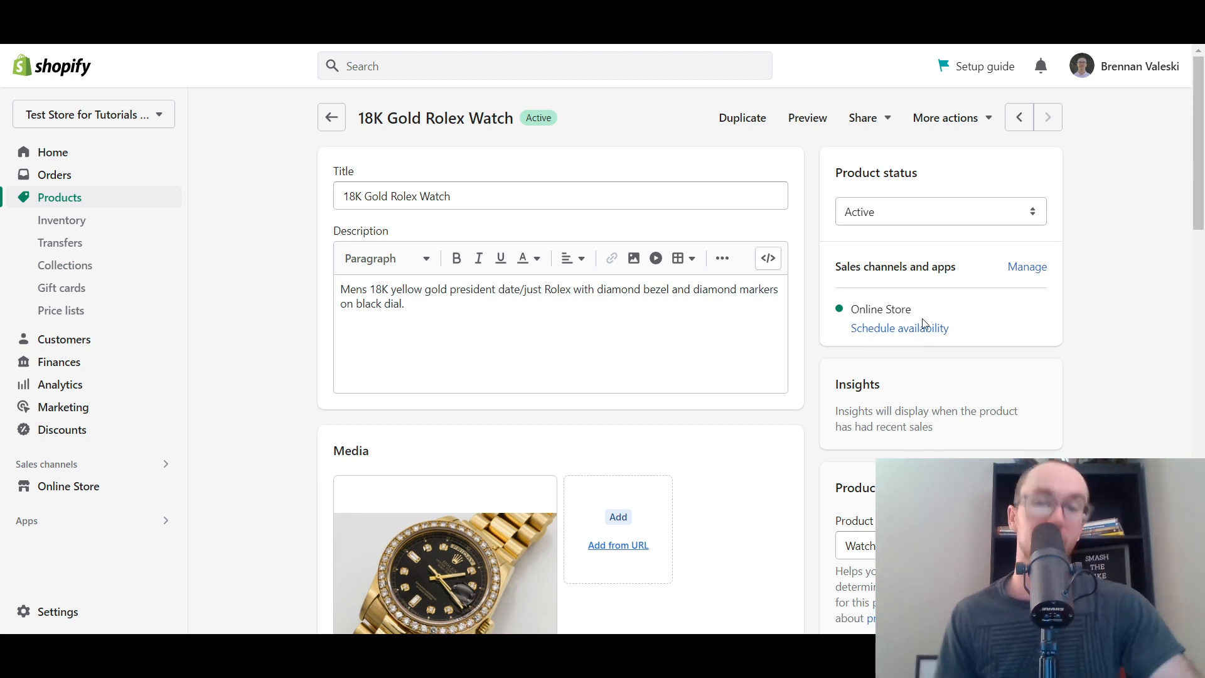
Step: Inspect the scheduling options for Online Store availability and the product's sales channels, leaving both unchanged
{"action": "left_click", "coordinate": [907, 333]}
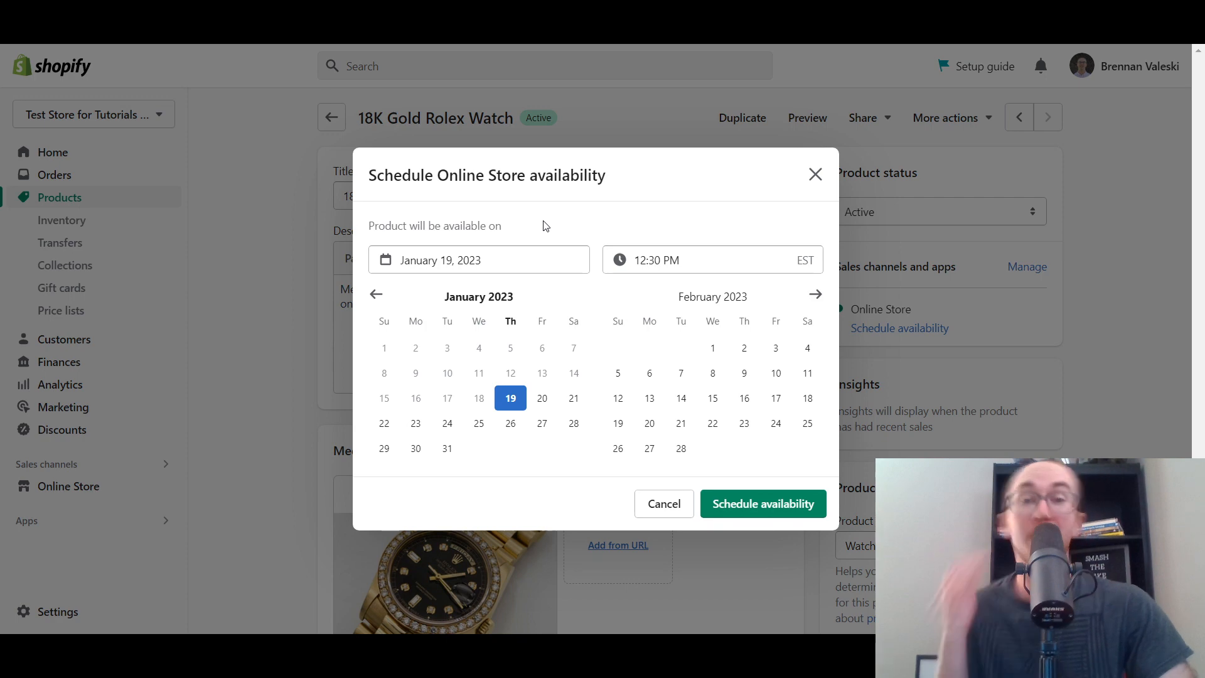
{"action": "left_click", "coordinate": [815, 174]}
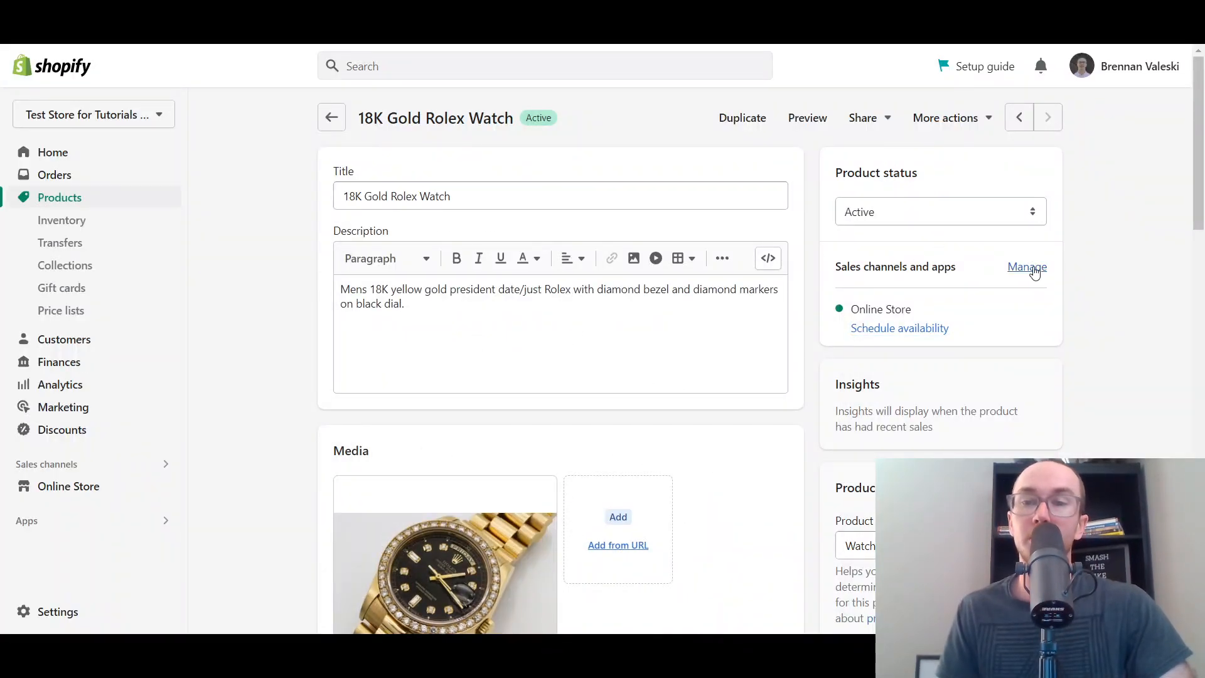
{"action": "left_click", "coordinate": [1029, 269]}
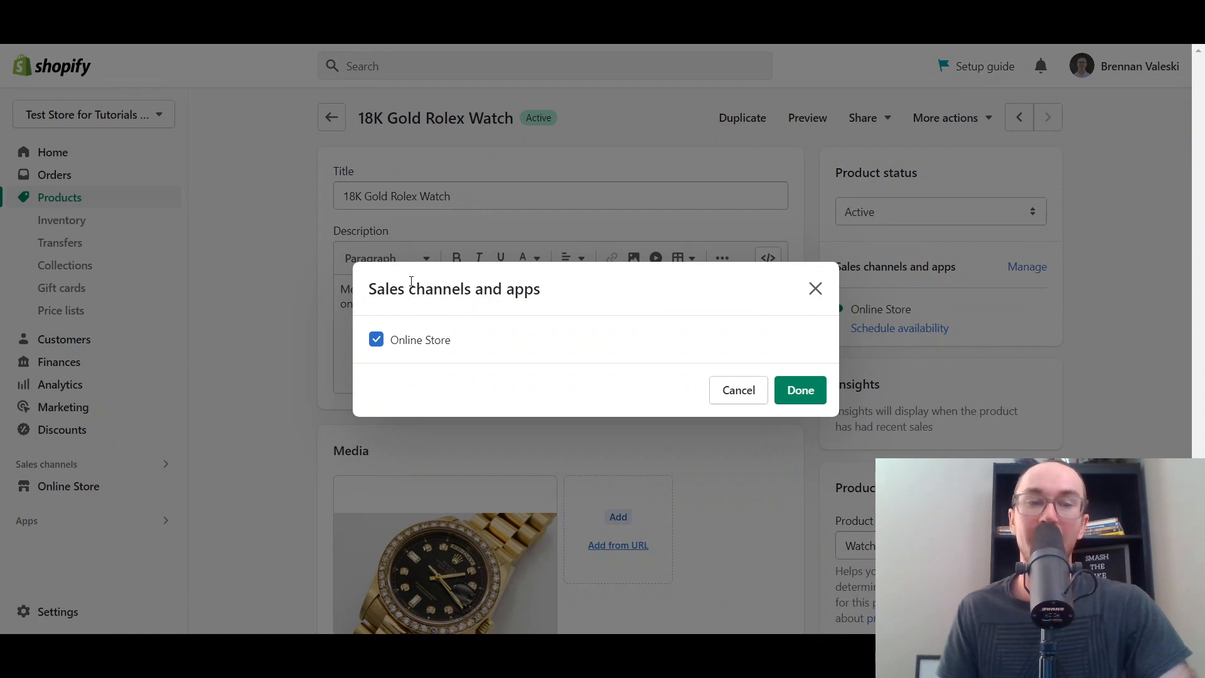
{"action": "left_click", "coordinate": [815, 289]}
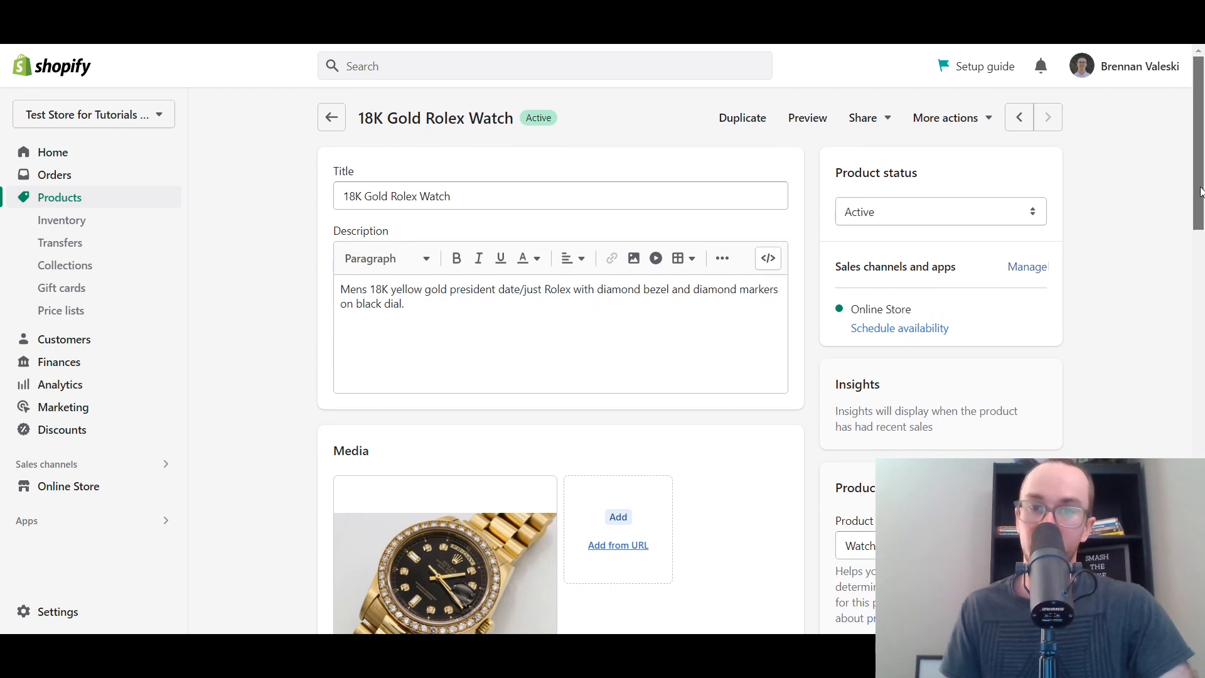
{"action": "left_click_drag", "start_coordinate": [1199, 201], "coordinate": [1198, 200]}
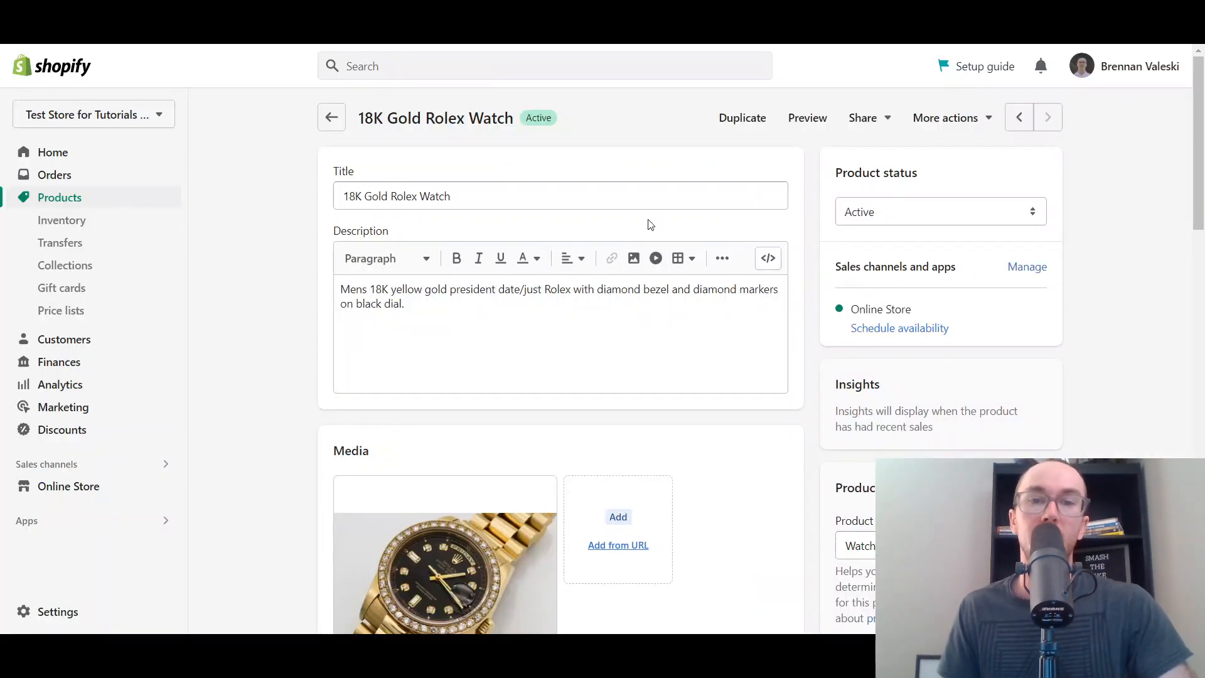
Step: Preview the watch product in the storefront, and examine the Featured products section on the store's home page
{"action": "left_click", "coordinate": [791, 128]}
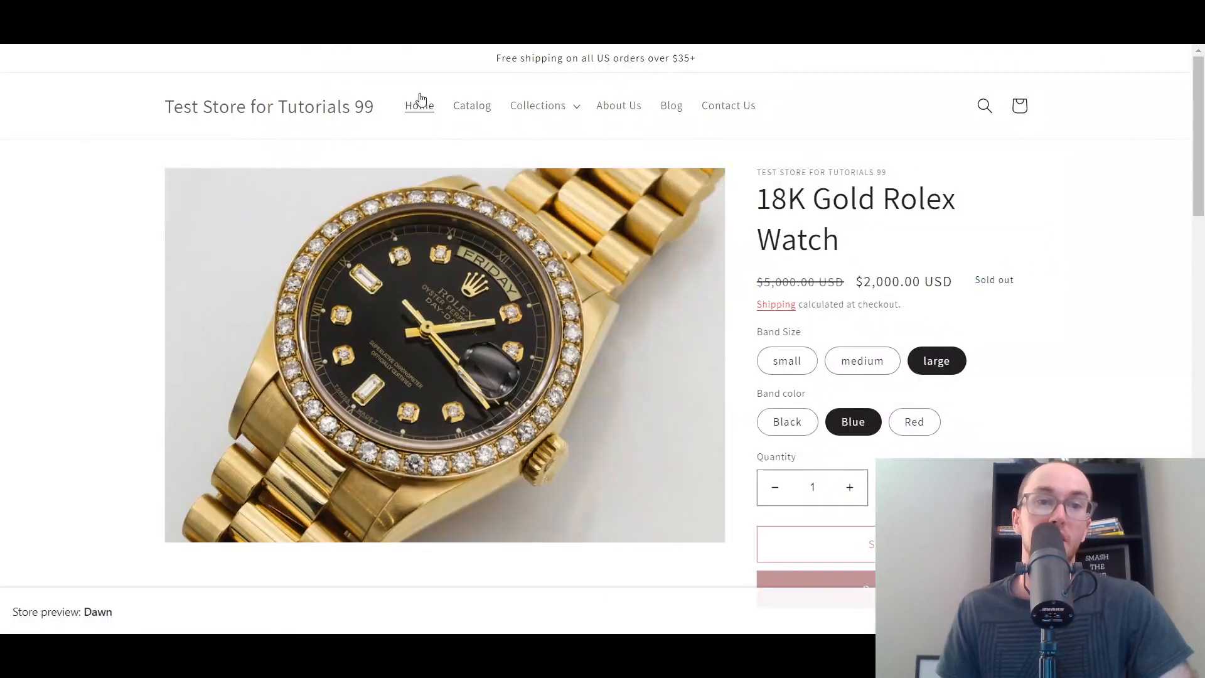
{"action": "left_click", "coordinate": [419, 102]}
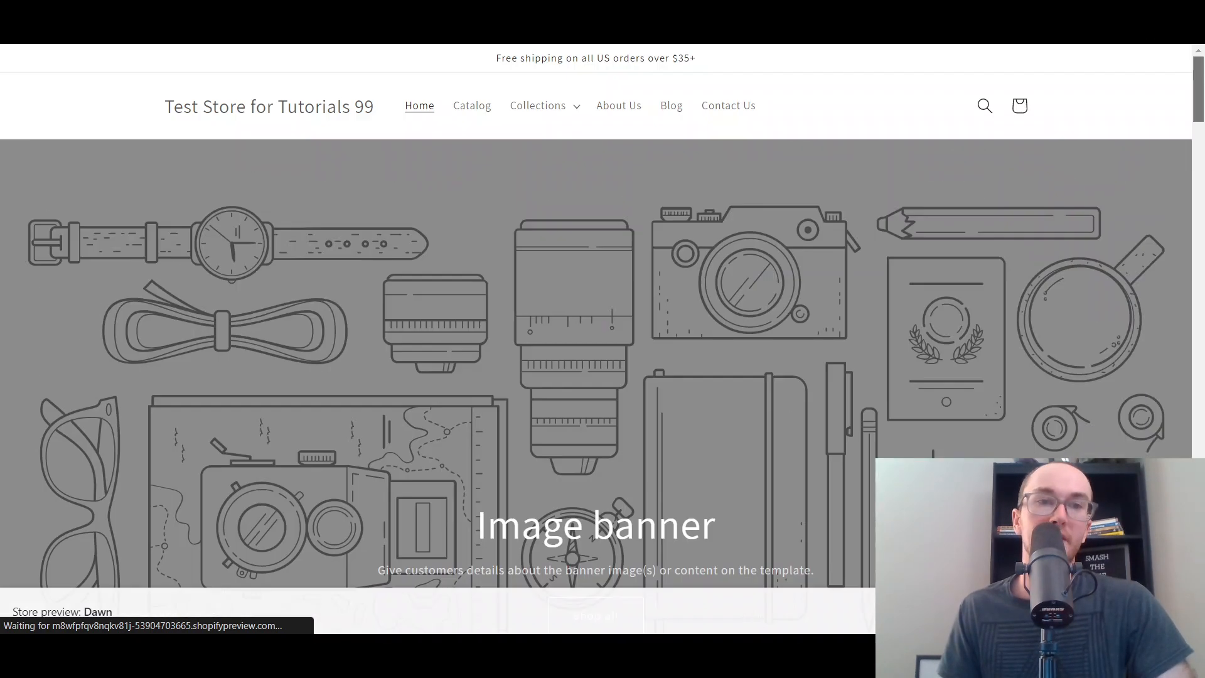
{"action": "left_click", "coordinate": [324, 107]}
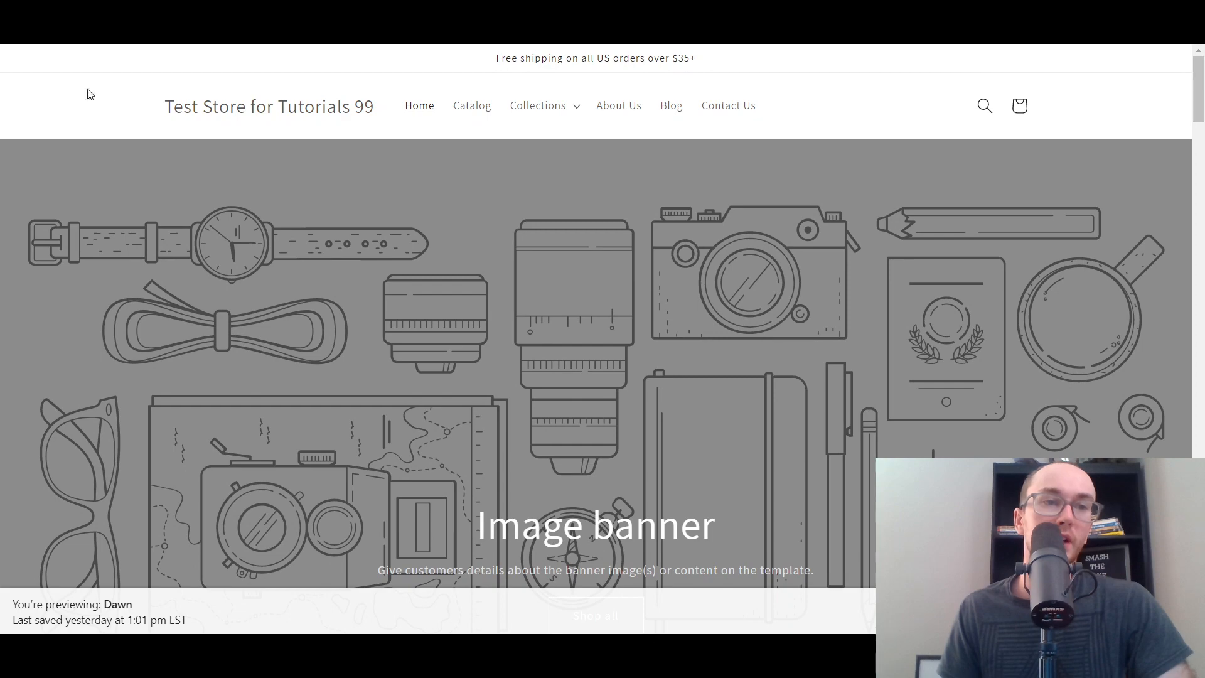
{"action": "scroll", "coordinate": [1191, 144], "scroll_direction": "down", "scroll_amount": 10}
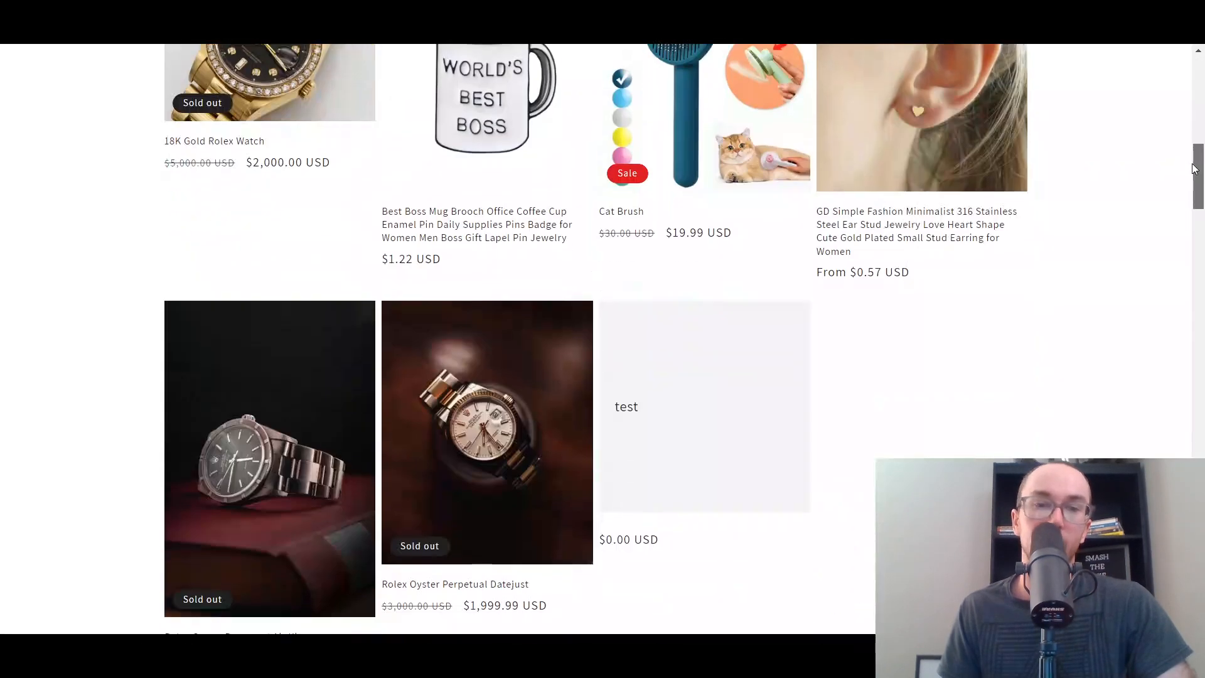
{"action": "scroll", "coordinate": [1170, 155], "scroll_direction": "up", "scroll_amount": 1}
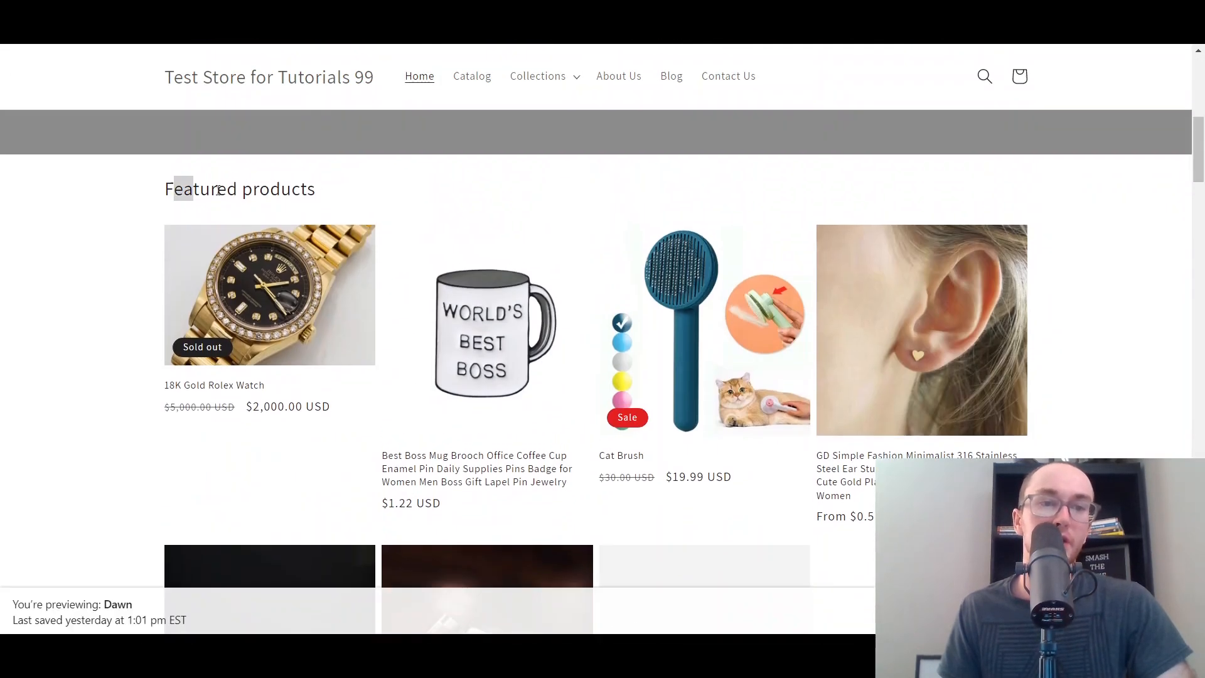
{"action": "left_click_drag", "start_coordinate": [218, 191], "coordinate": [293, 191]}
{"action": "left_click", "coordinate": [397, 202]}
{"action": "left_click_drag", "start_coordinate": [1201, 158], "coordinate": [1200, 118]}
{"action": "scroll", "coordinate": [826, 288], "scroll_direction": "down", "scroll_amount": 5}
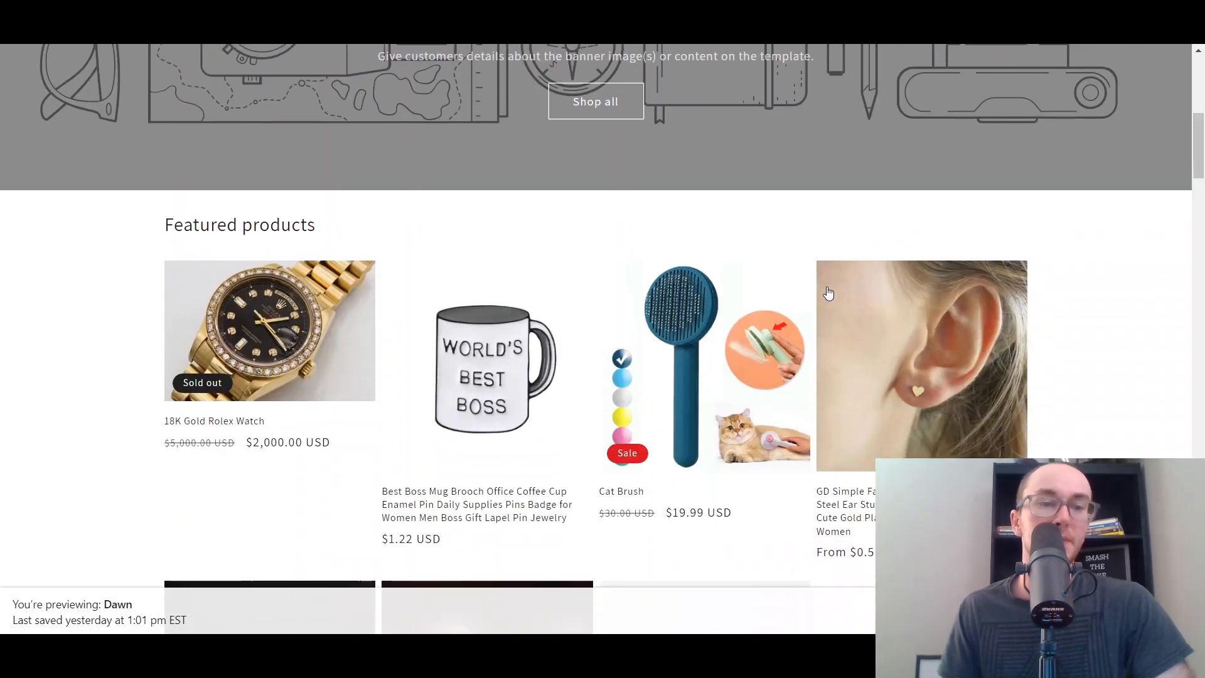
{"action": "mouse_move", "coordinate": [1197, 149]}
{"action": "left_mouse_down"}
{"action": "mouse_move", "coordinate": [1201, 61]}
{"action": "mouse_move", "coordinate": [1200, 130]}
{"action": "left_mouse_up"}
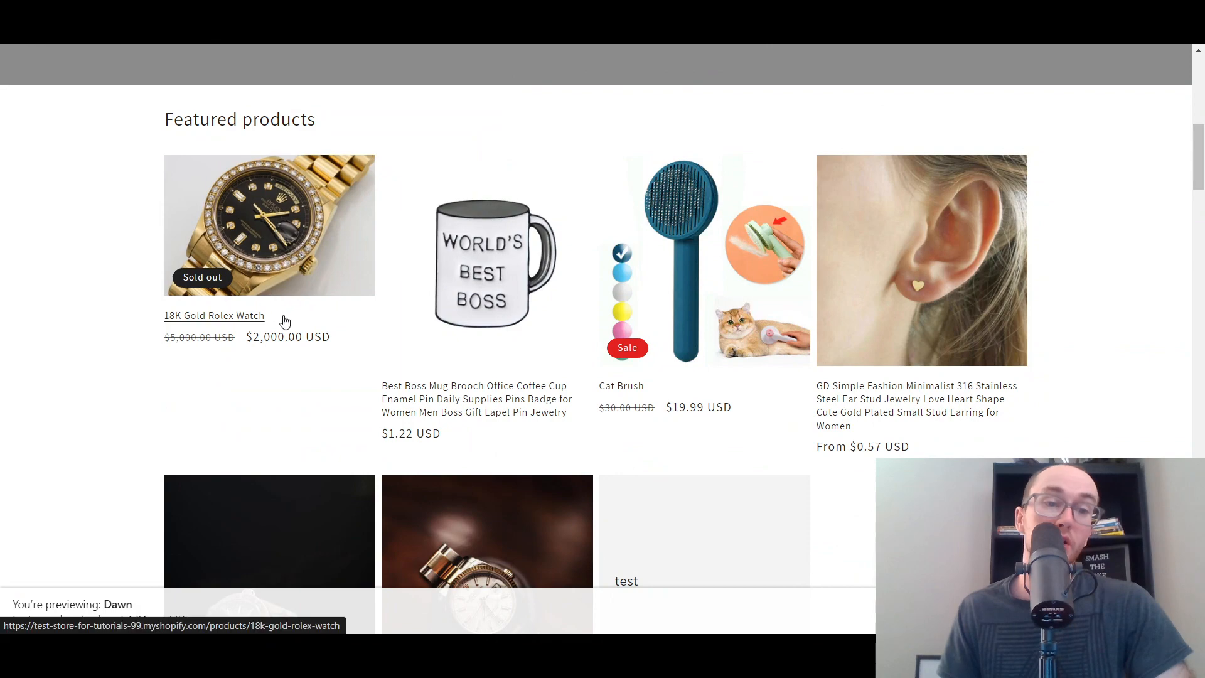
{"action": "scroll", "coordinate": [293, 325], "scroll_direction": "up", "scroll_amount": 10}
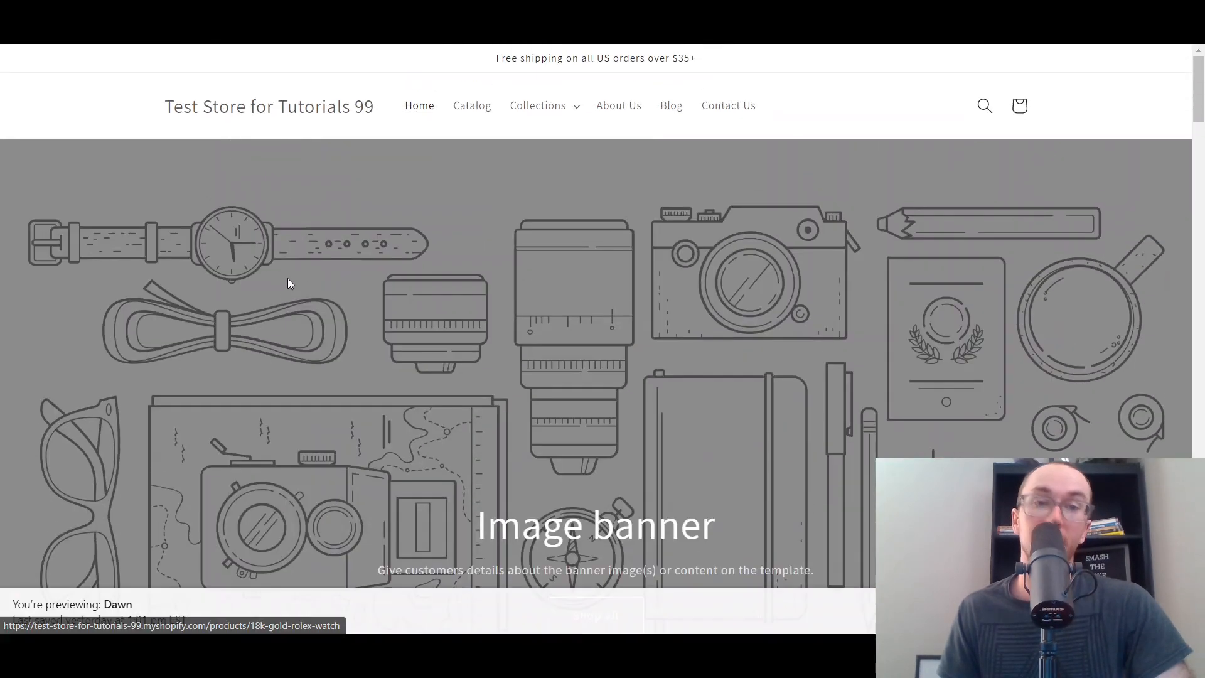
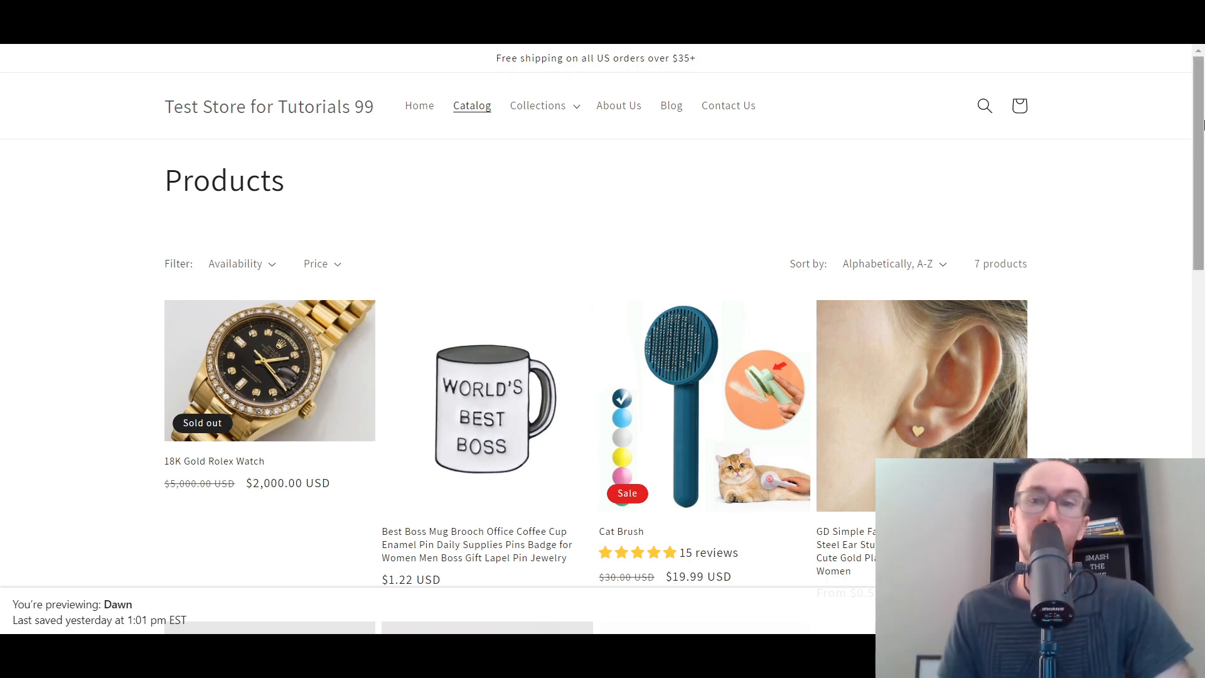
Step: Look through the products on the storefront's Catalog page, and return to the home page
{"action": "scroll", "coordinate": [1202, 126], "scroll_direction": "down", "scroll_amount": 10}
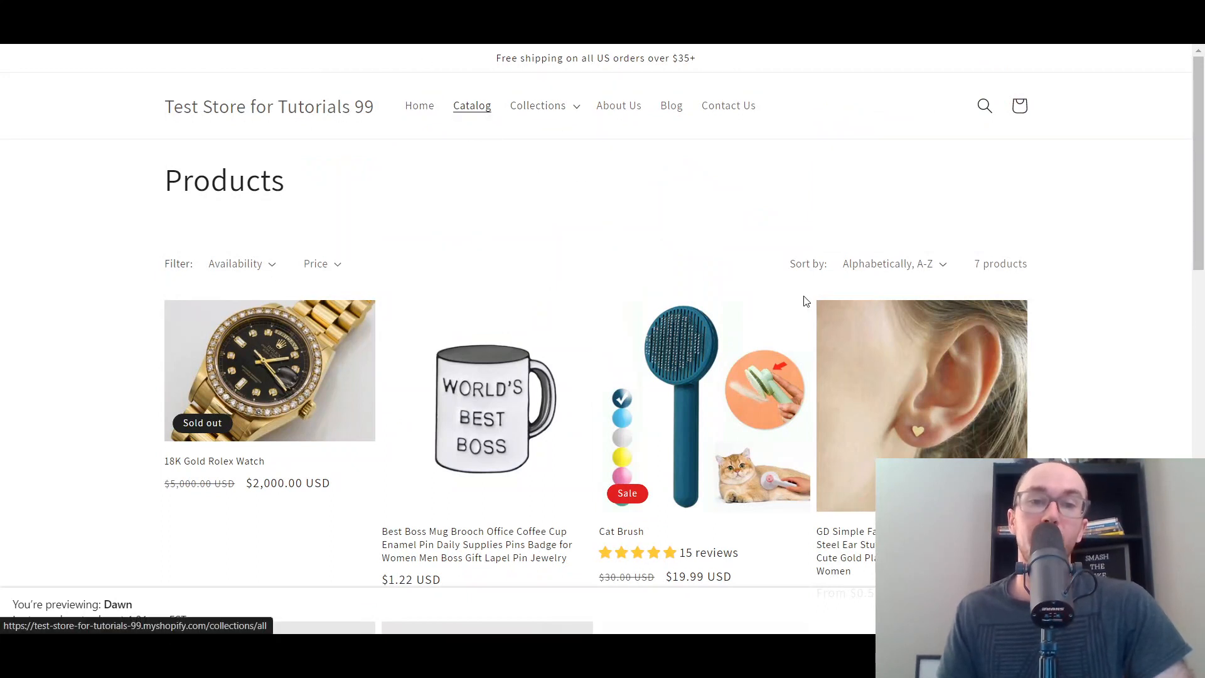
{"action": "left_click_drag", "start_coordinate": [1201, 232], "coordinate": [1104, 232]}
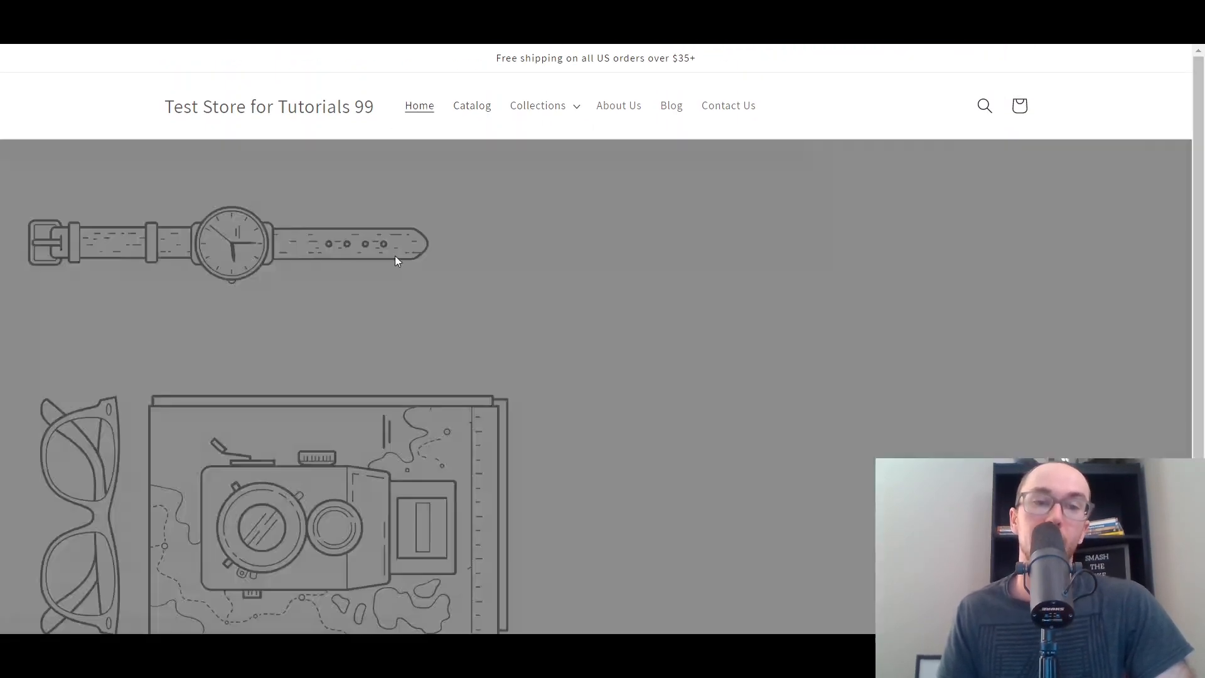
{"action": "left_click_drag", "start_coordinate": [1200, 127], "coordinate": [969, 135]}
{"action": "scroll", "coordinate": [403, 322], "scroll_direction": "down", "scroll_amount": 5}
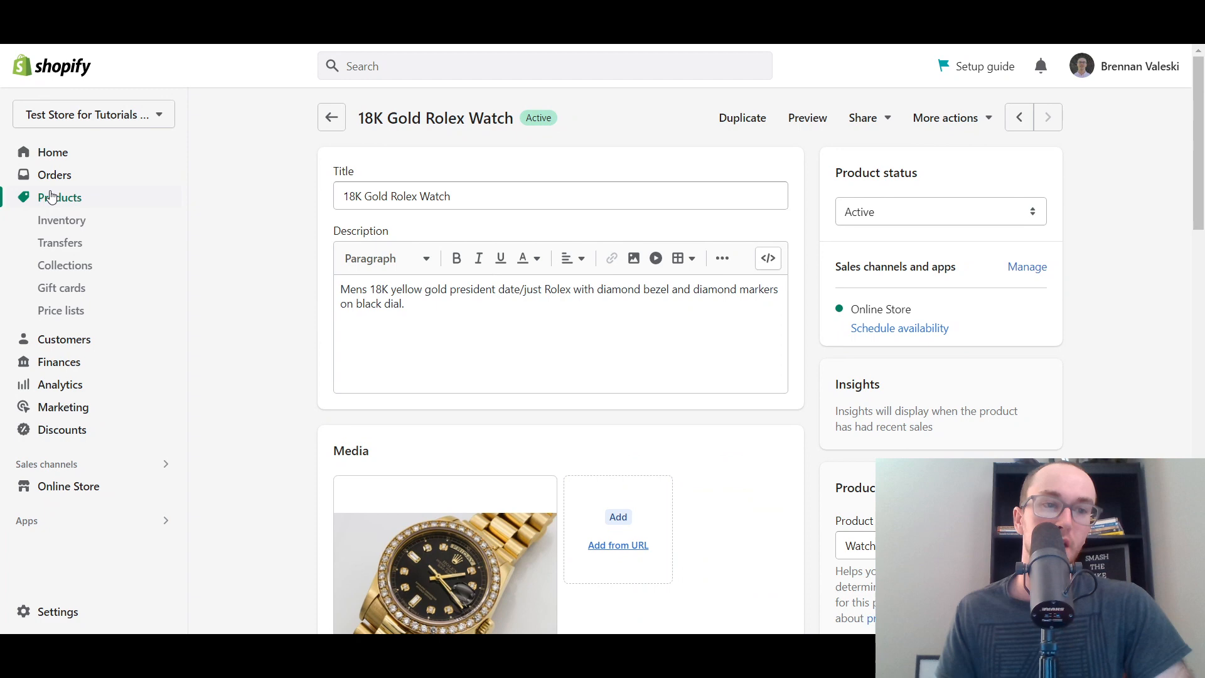
Step: Go back to the admin's product list, and open the Online Store themes to look over the current theme and theme library
{"action": "left_click", "coordinate": [52, 197]}
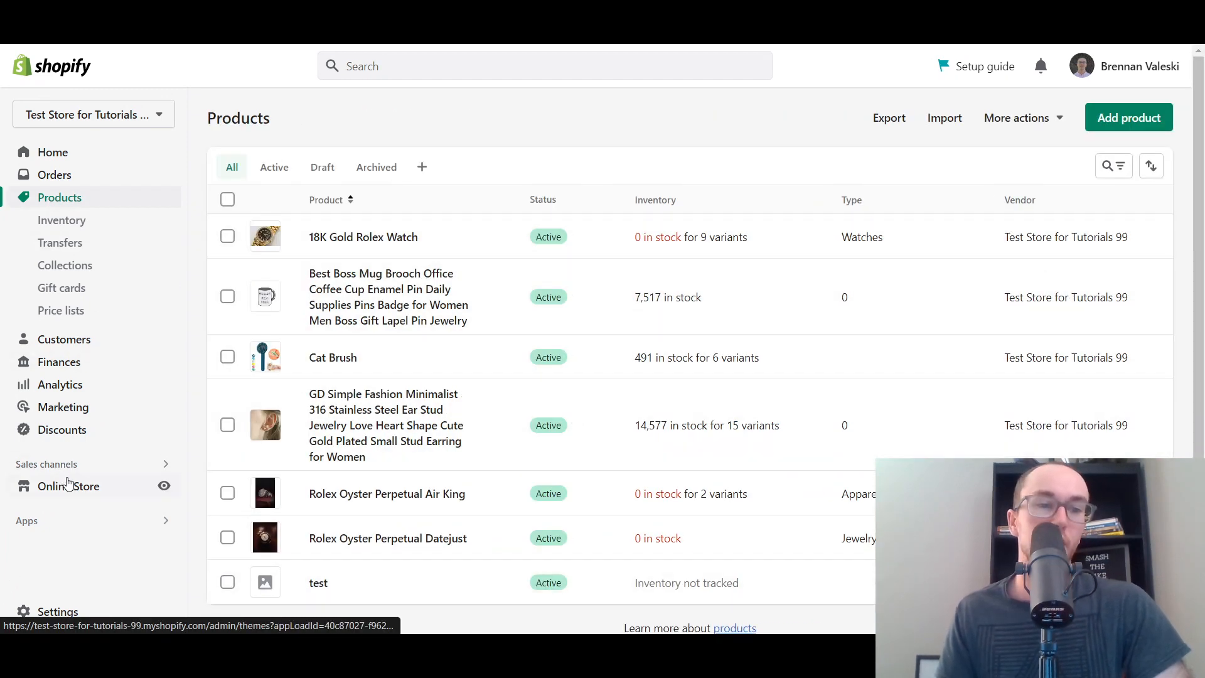
{"action": "left_click", "coordinate": [69, 490]}
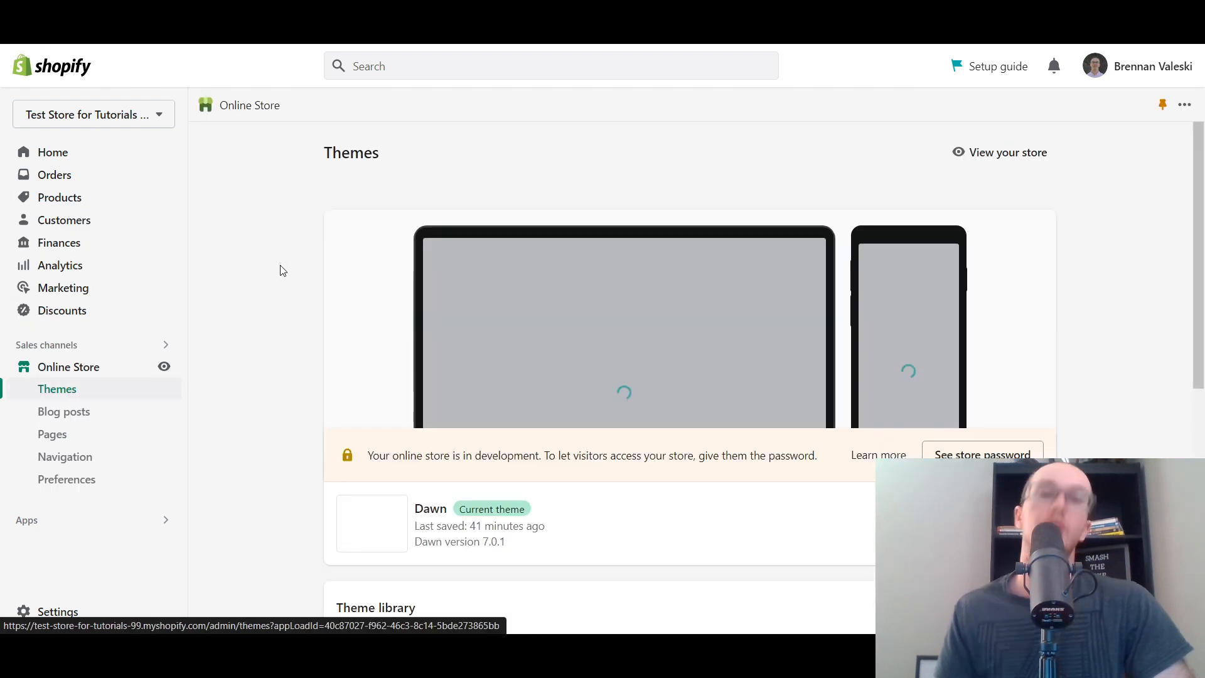
{"action": "scroll", "coordinate": [1165, 194], "scroll_direction": "down", "scroll_amount": 5}
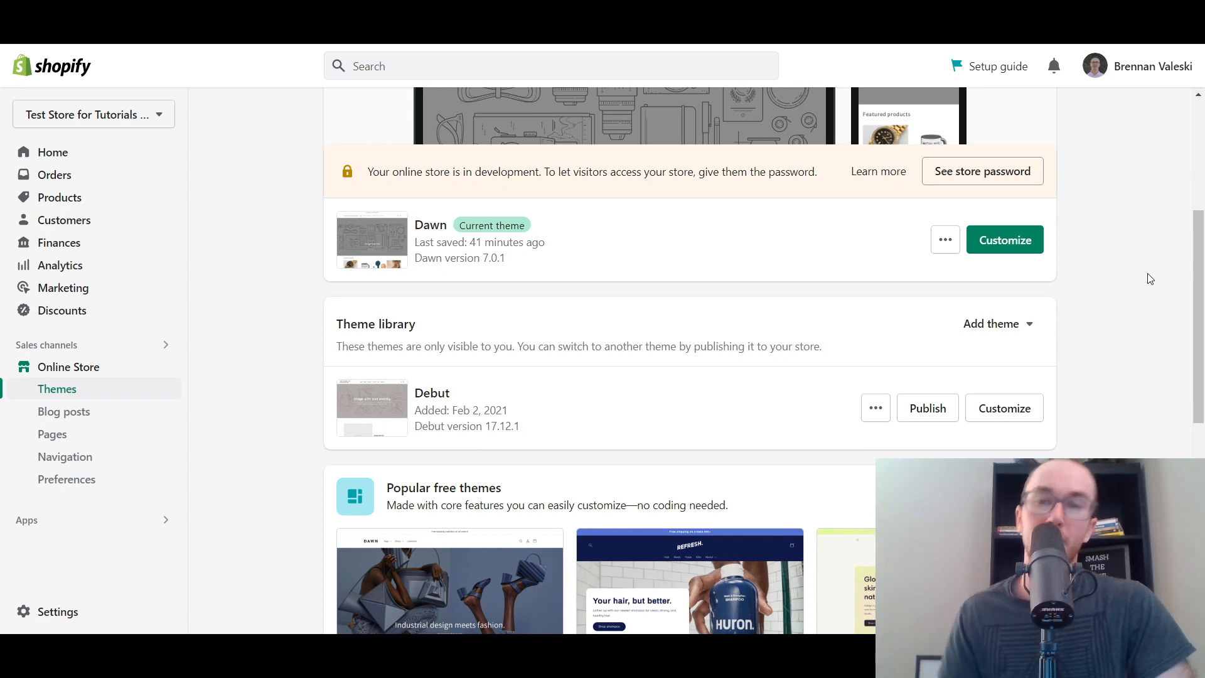
{"action": "left_click_drag", "start_coordinate": [1202, 312], "coordinate": [1203, 305]}
{"action": "scroll", "coordinate": [1202, 305], "scroll_direction": "down", "scroll_amount": 1}
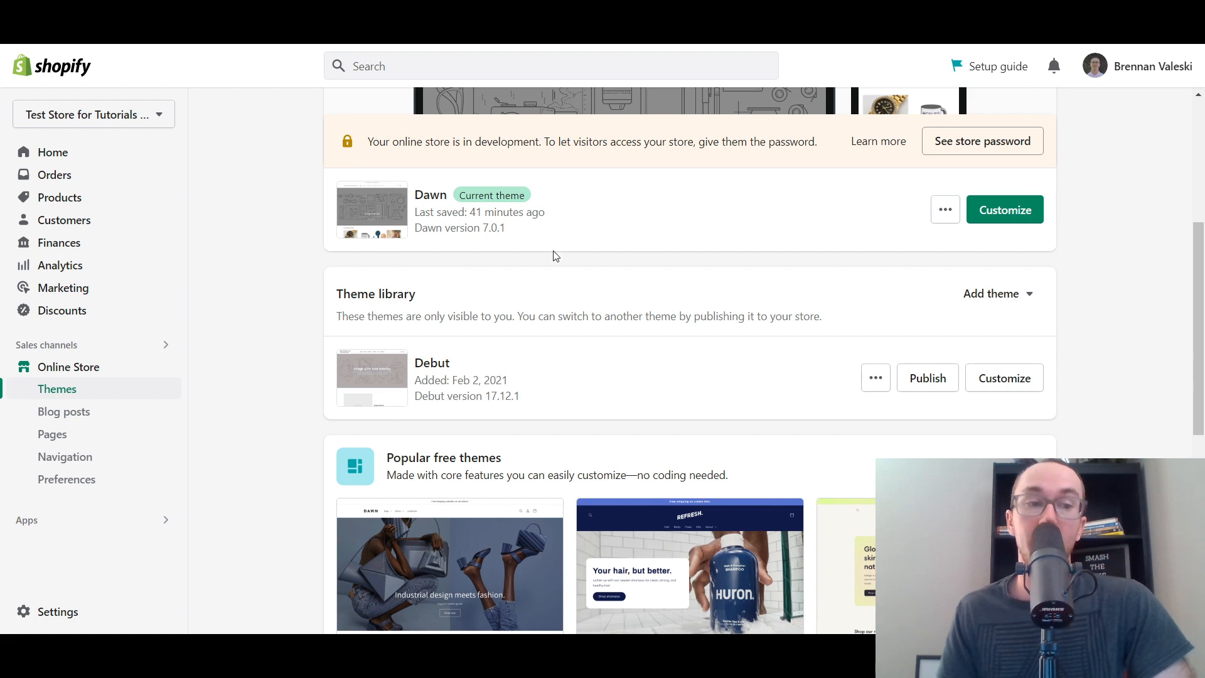
Step: Open the Dawn theme for customization, and look over the image banner and Featured products on the home page
{"action": "left_click", "coordinate": [1003, 209]}
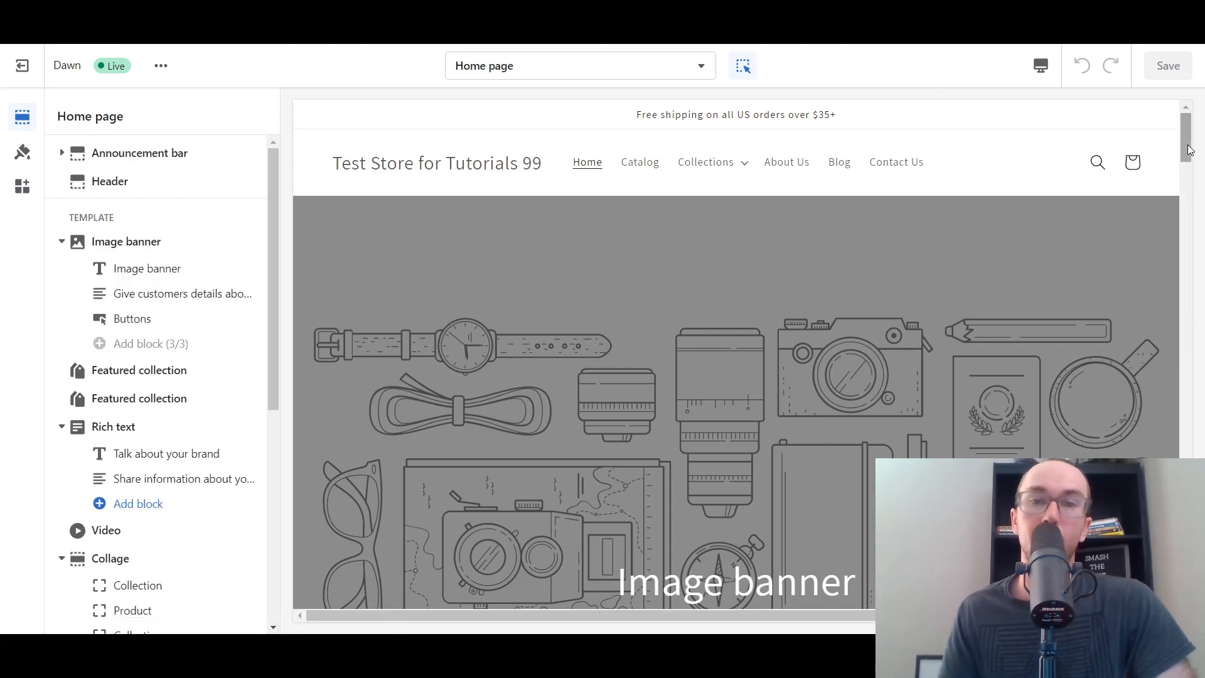
{"action": "scroll", "coordinate": [1185, 175], "scroll_direction": "down", "scroll_amount": 4}
{"action": "scroll", "coordinate": [1186, 175], "scroll_direction": "down", "scroll_amount": 5}
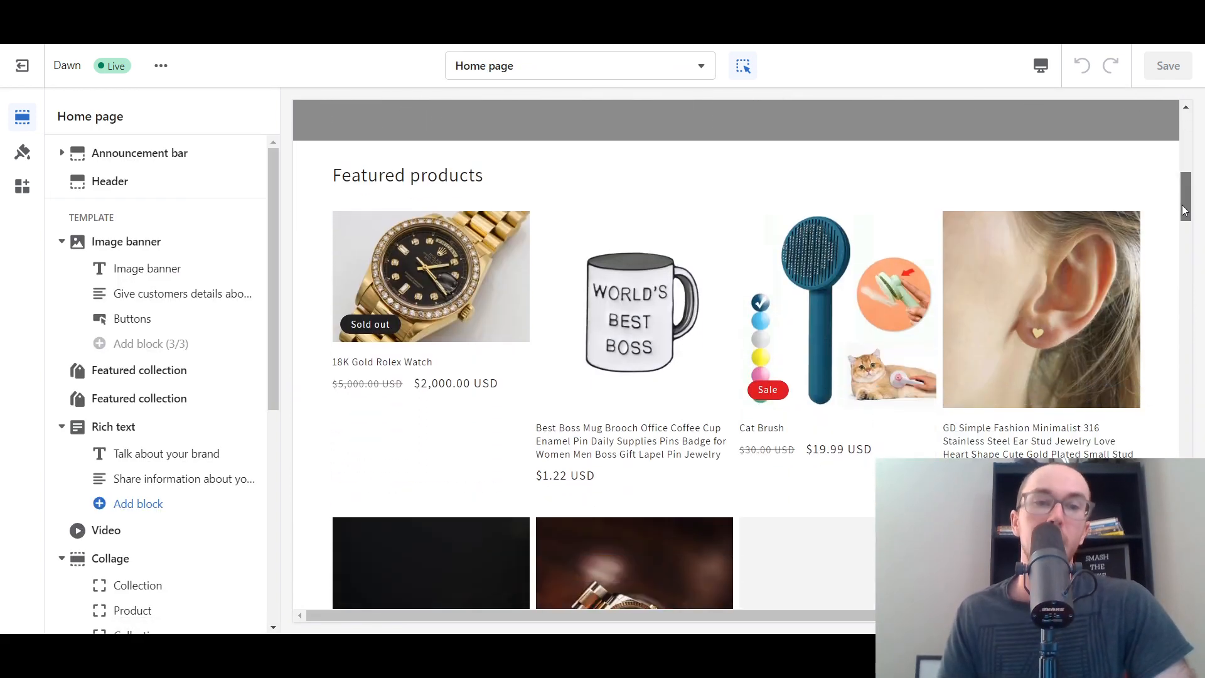
{"action": "scroll", "coordinate": [971, 228], "scroll_direction": "up", "scroll_amount": 1}
{"action": "scroll", "coordinate": [442, 207], "scroll_direction": "up", "scroll_amount": 4}
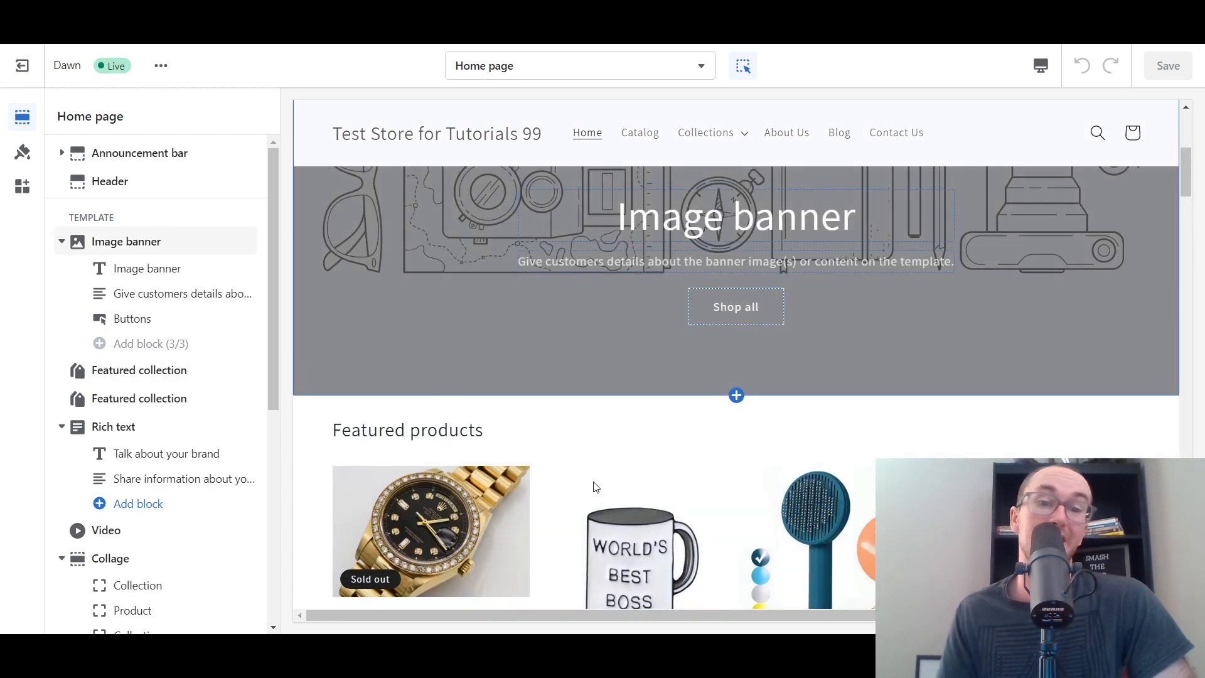
{"action": "scroll", "coordinate": [596, 487], "scroll_direction": "down", "scroll_amount": 4}
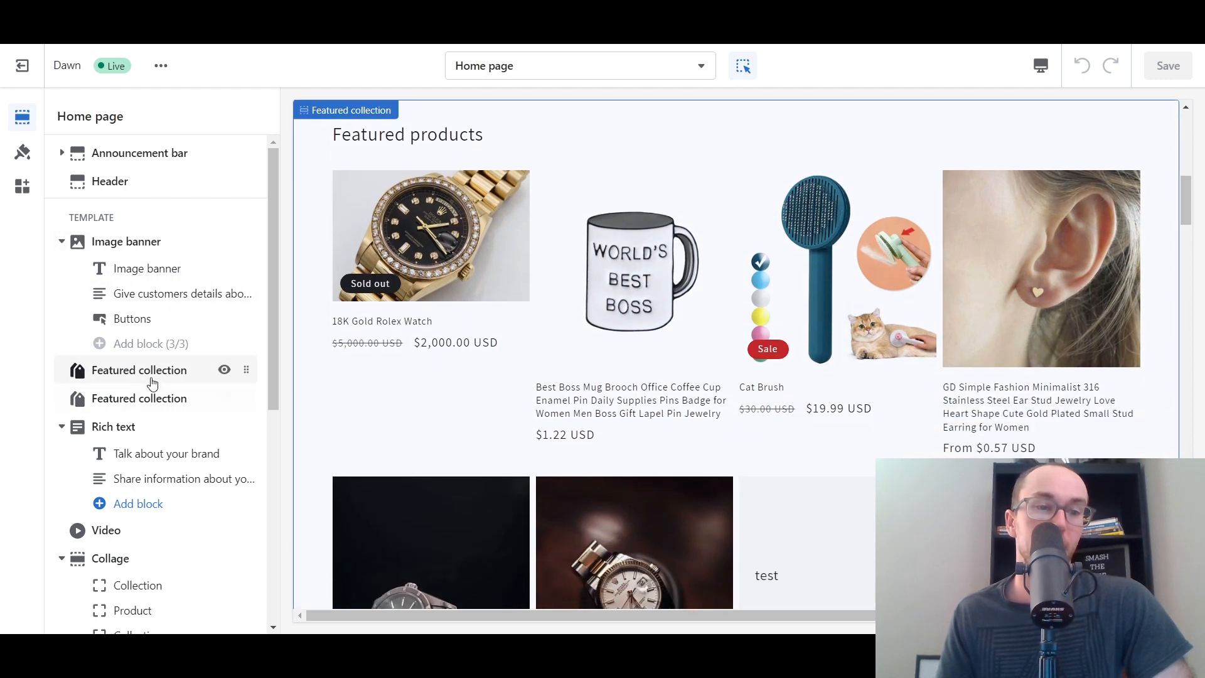
Step: Check the first Featured collection section's settings, and open the list of sections that can be added to the home page
{"action": "left_click", "coordinate": [156, 385]}
{"action": "left_click", "coordinate": [64, 118]}
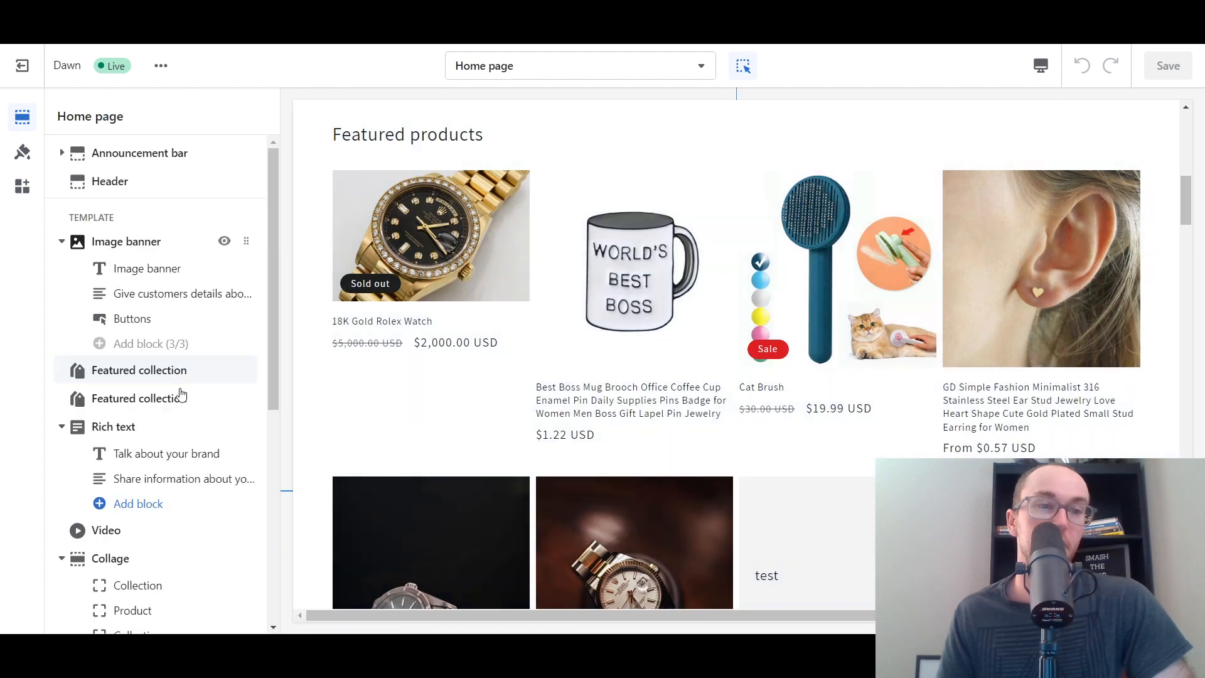
{"action": "scroll", "coordinate": [276, 455], "scroll_direction": "down", "scroll_amount": 2}
{"action": "scroll", "coordinate": [277, 454], "scroll_direction": "down", "scroll_amount": 4}
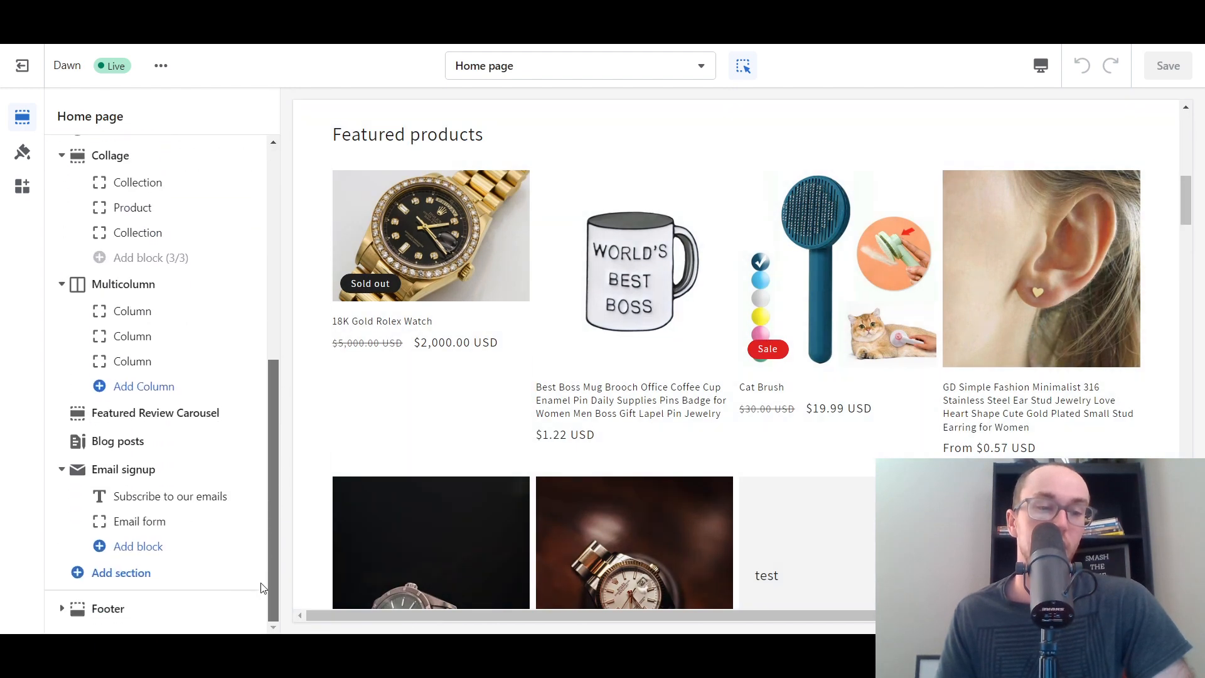
{"action": "left_click", "coordinate": [115, 582]}
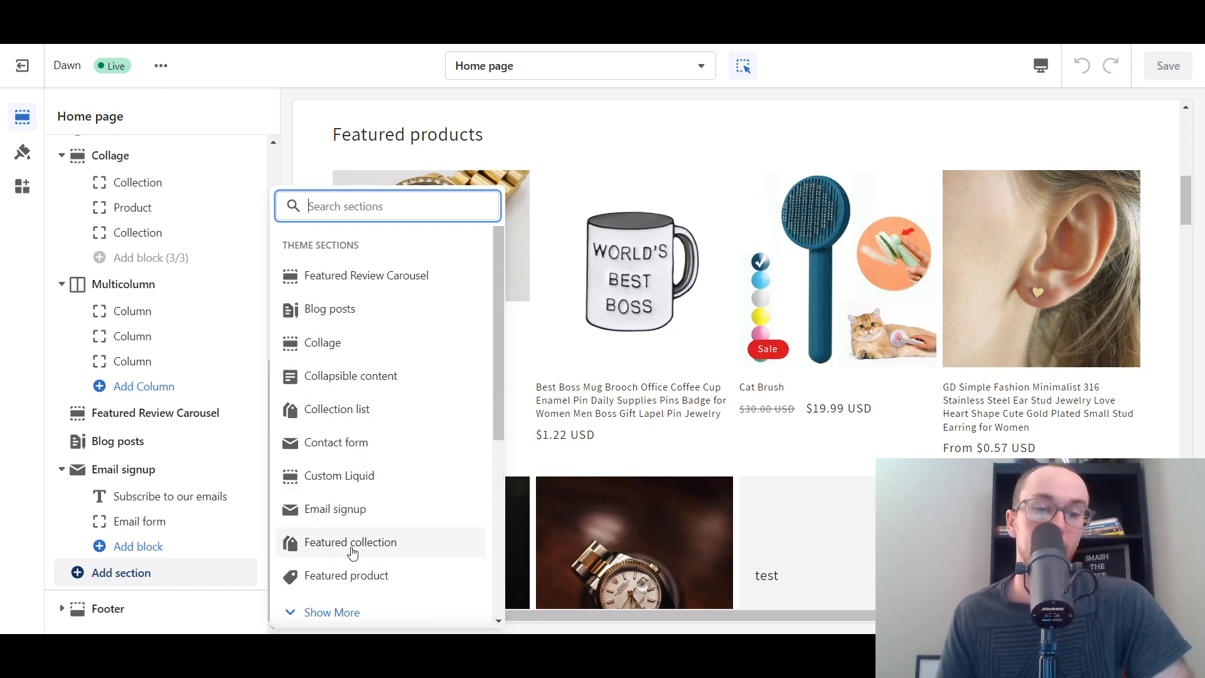
{"action": "scroll", "coordinate": [148, 377], "scroll_direction": "up", "scroll_amount": 6}
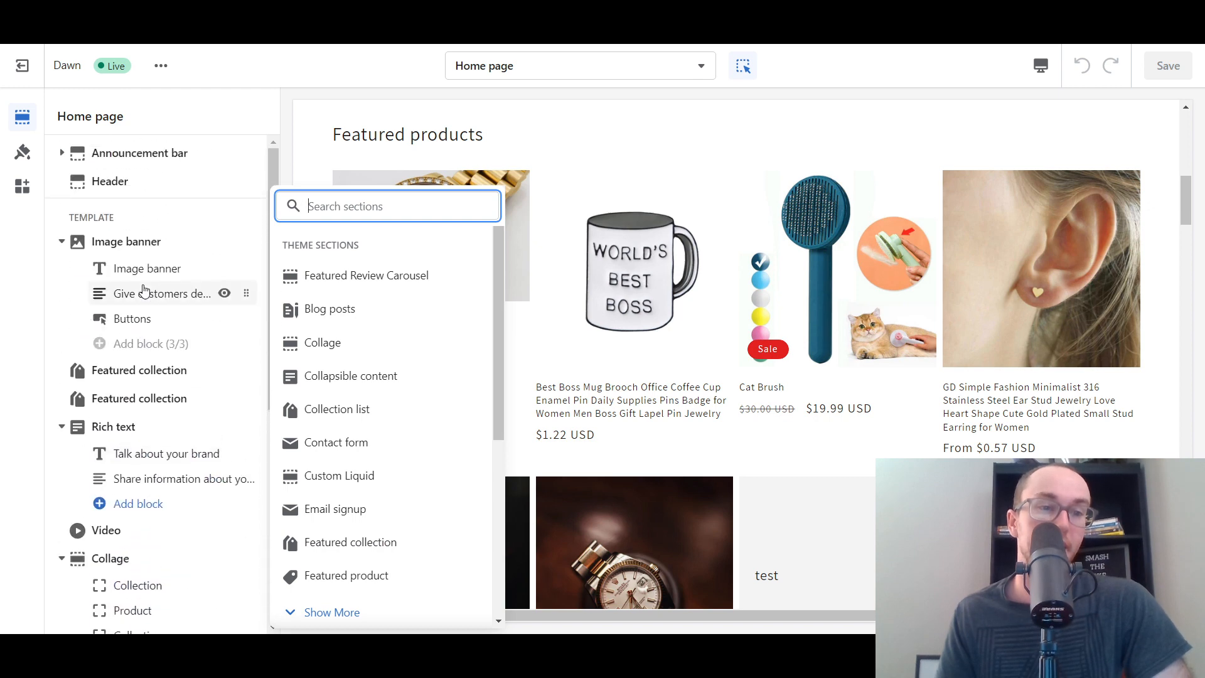
Step: Preview the Home page, Watch and Jewelry collections in the first Featured collection section, and cancel the change of collection
{"action": "left_click", "coordinate": [129, 373]}
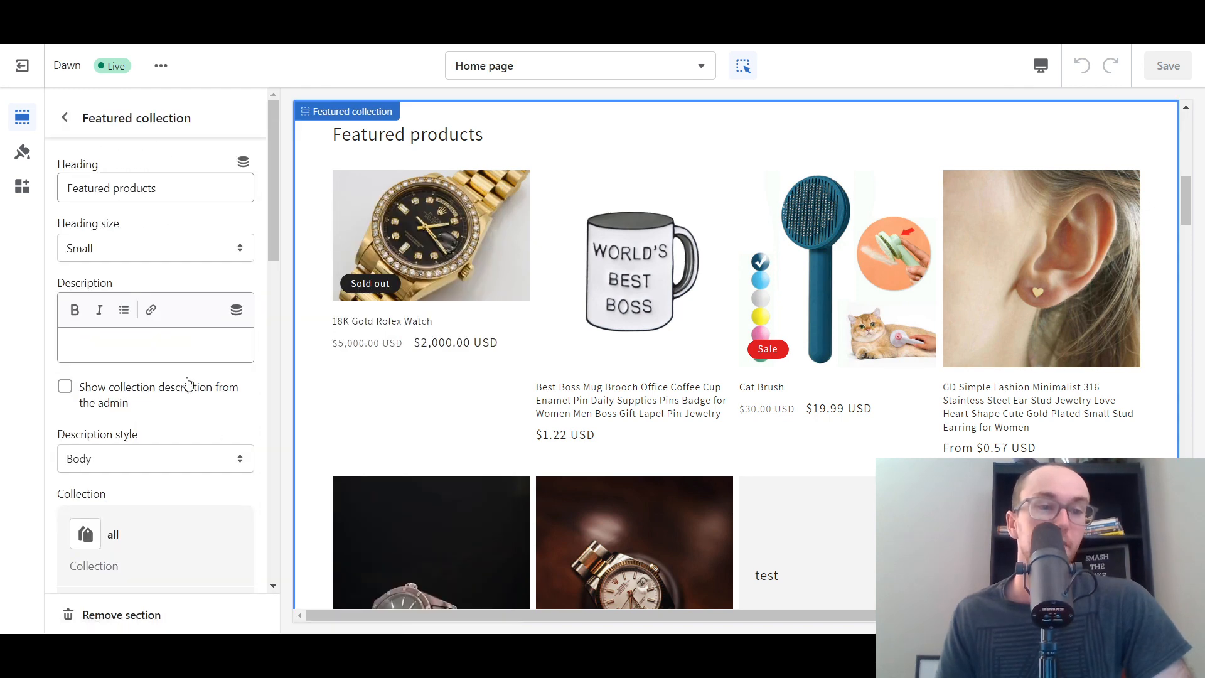
{"action": "scroll", "coordinate": [182, 475], "scroll_direction": "down", "scroll_amount": 3}
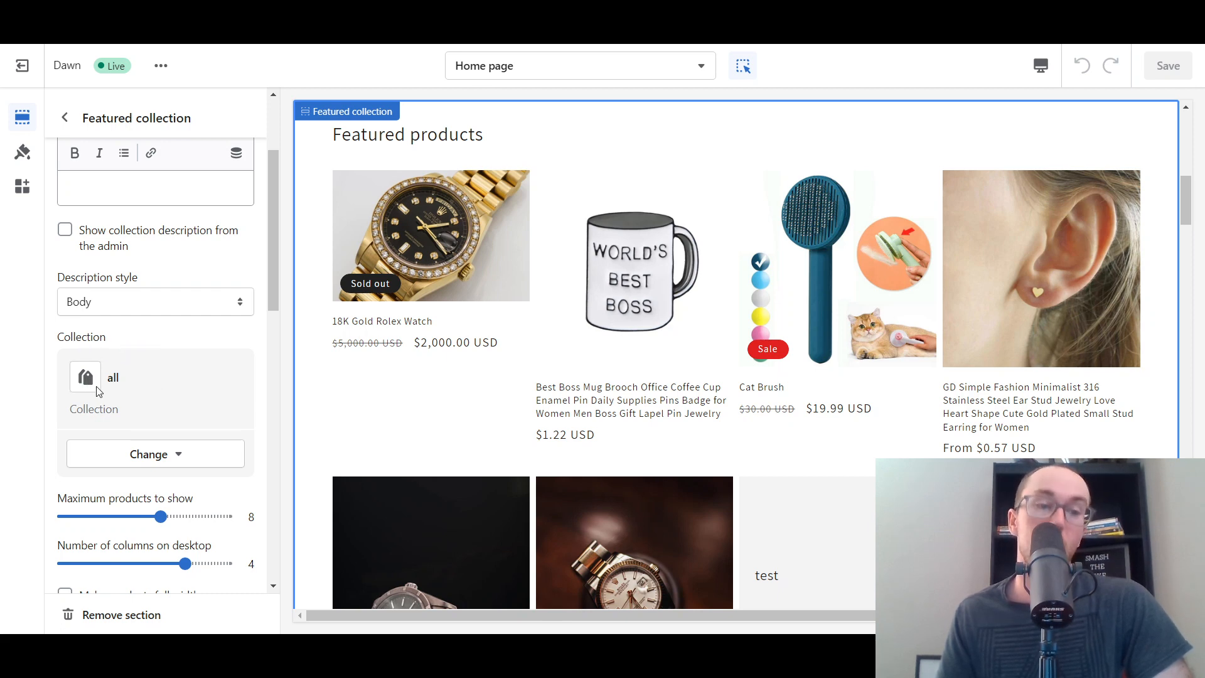
{"action": "left_click", "coordinate": [181, 464]}
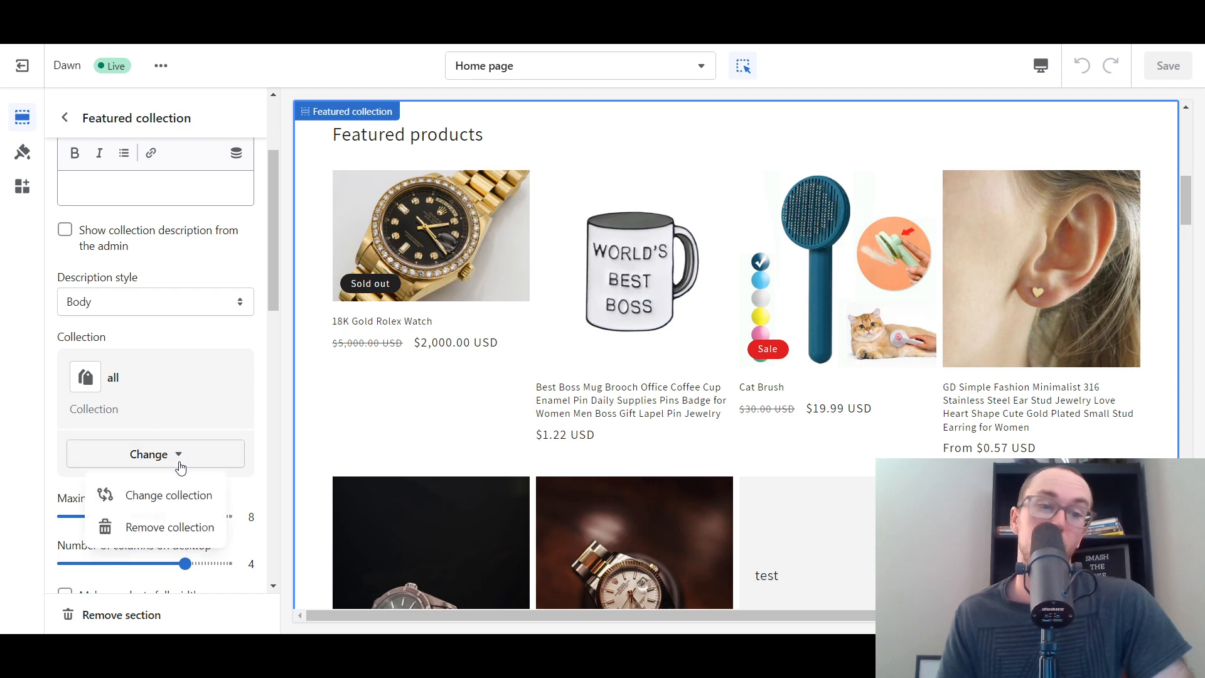
{"action": "left_click", "coordinate": [175, 495]}
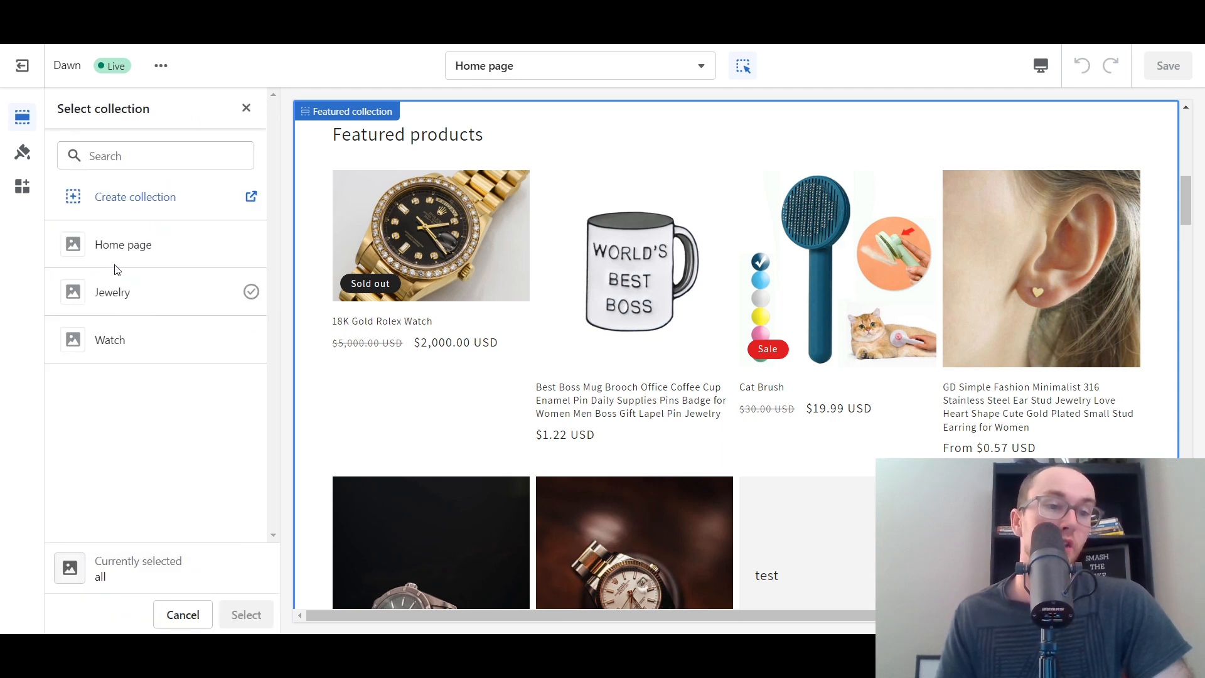
{"action": "left_click", "coordinate": [251, 245]}
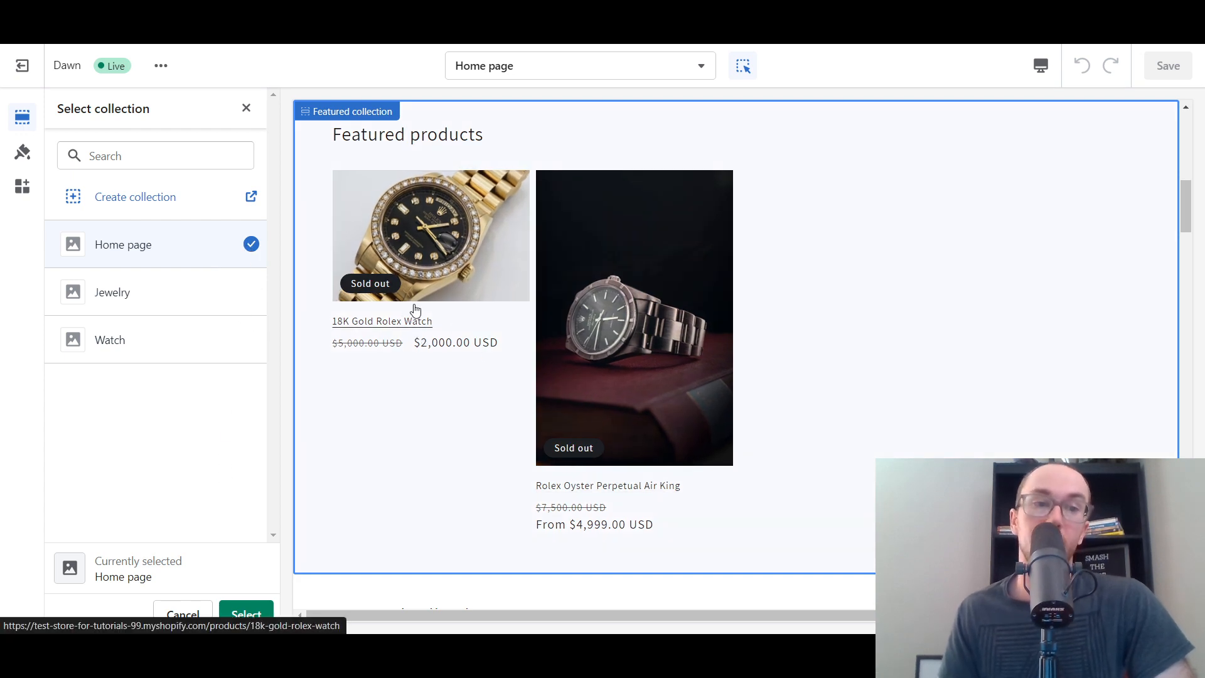
{"action": "left_click", "coordinate": [200, 359]}
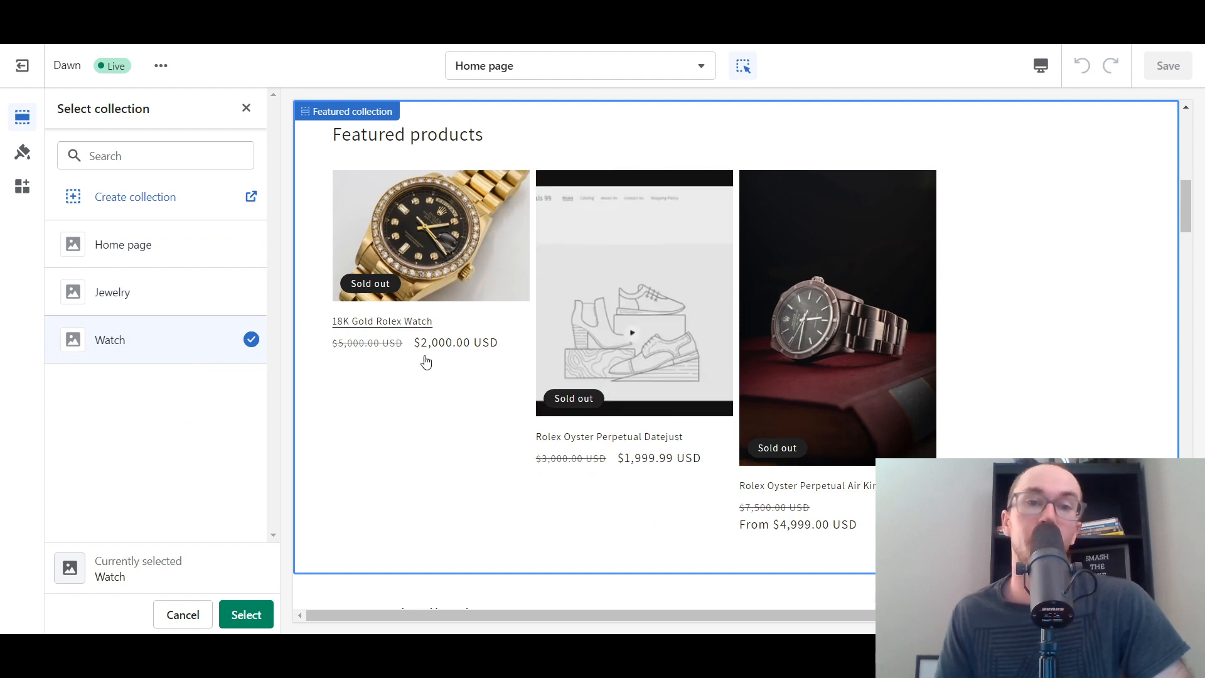
{"action": "left_click", "coordinate": [196, 306]}
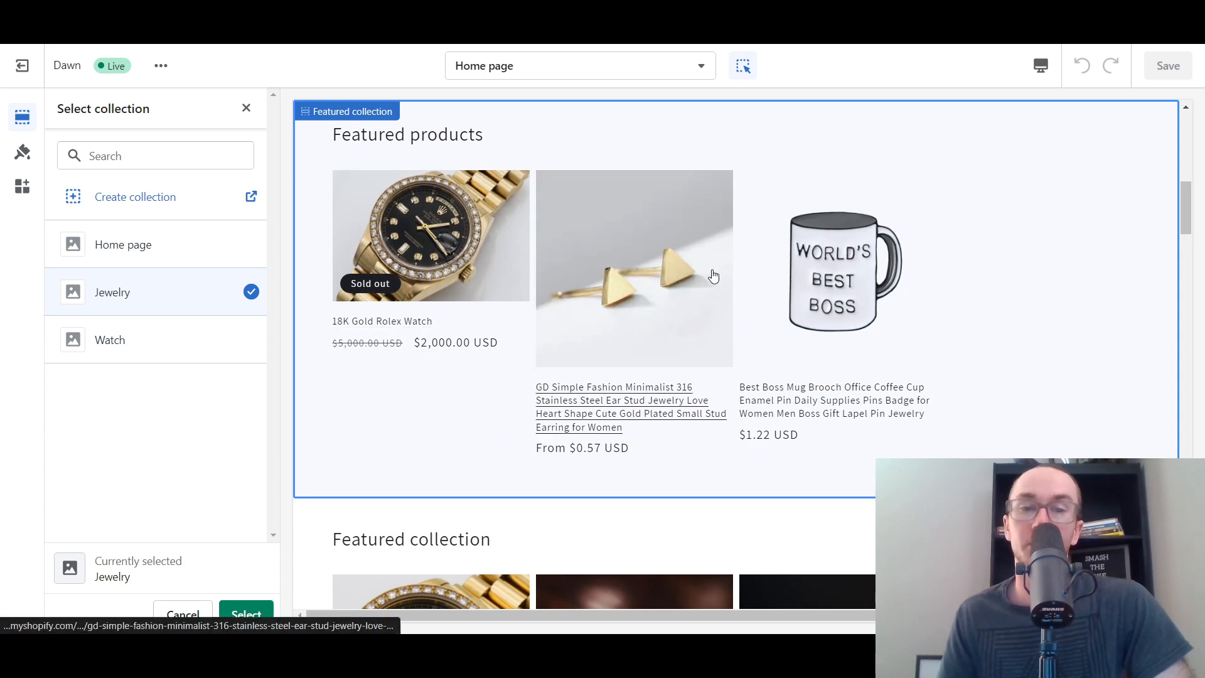
{"action": "left_click", "coordinate": [168, 251]}
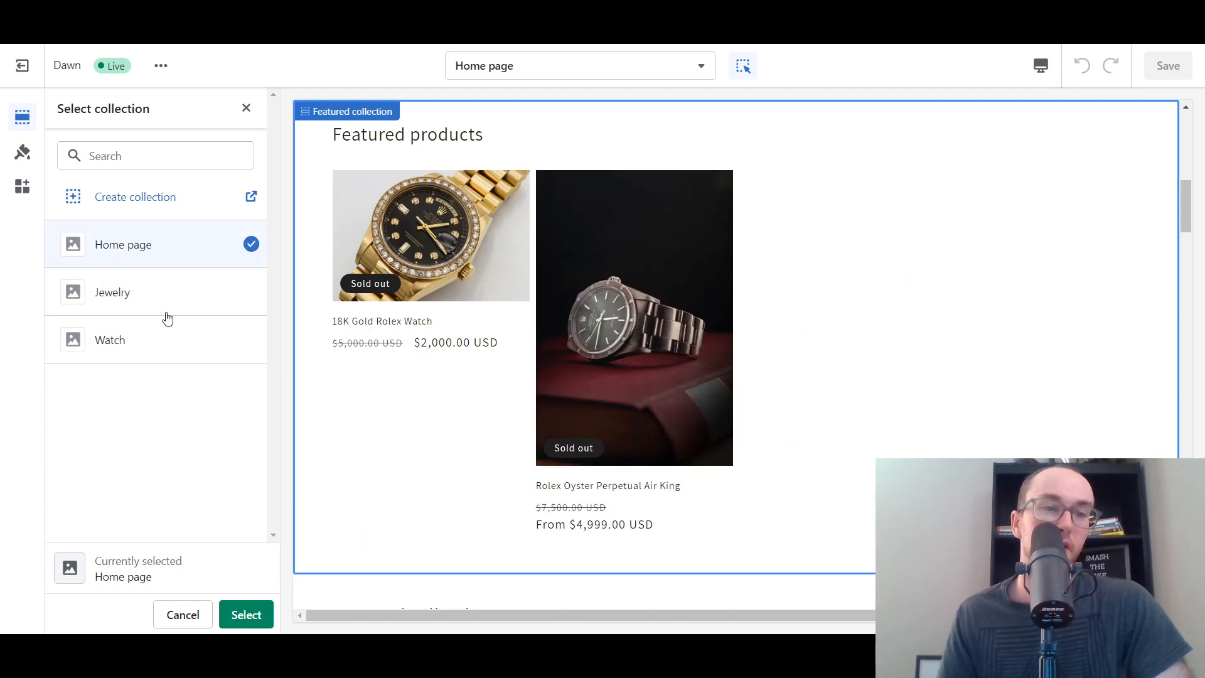
{"action": "left_click", "coordinate": [183, 614]}
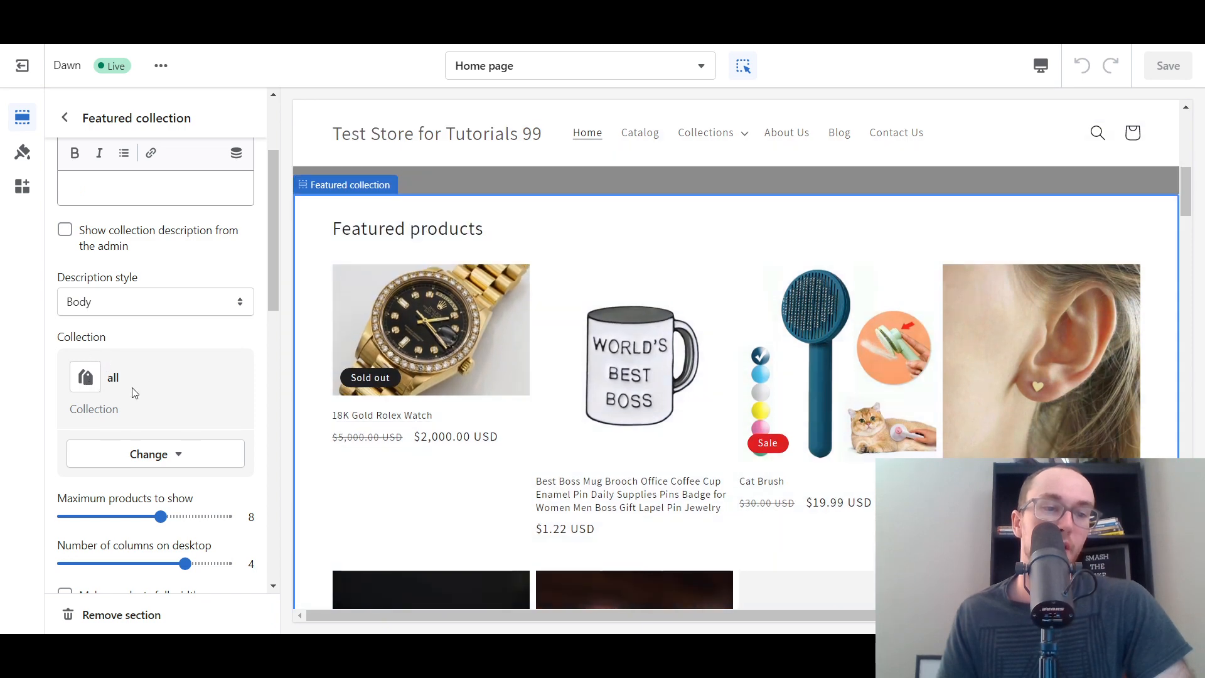
{"action": "scroll", "coordinate": [201, 414], "scroll_direction": "up", "scroll_amount": 3}
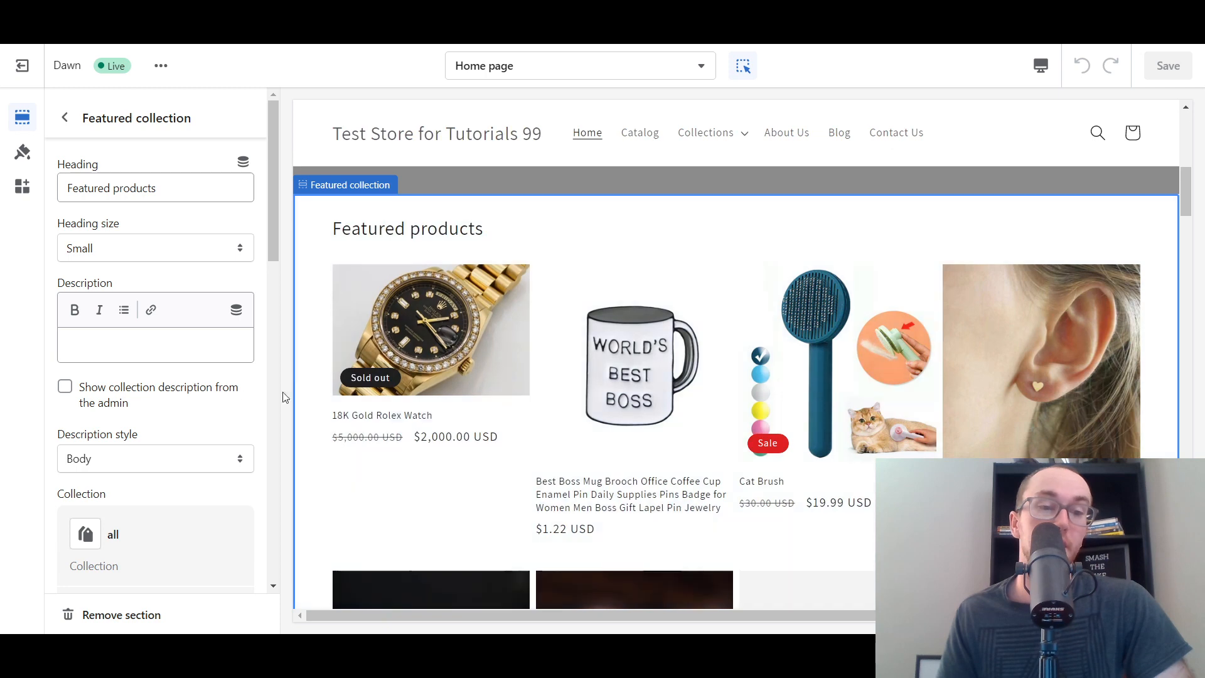
{"action": "scroll", "coordinate": [351, 389], "scroll_direction": "down", "scroll_amount": 1}
{"action": "left_click", "coordinate": [65, 118]}
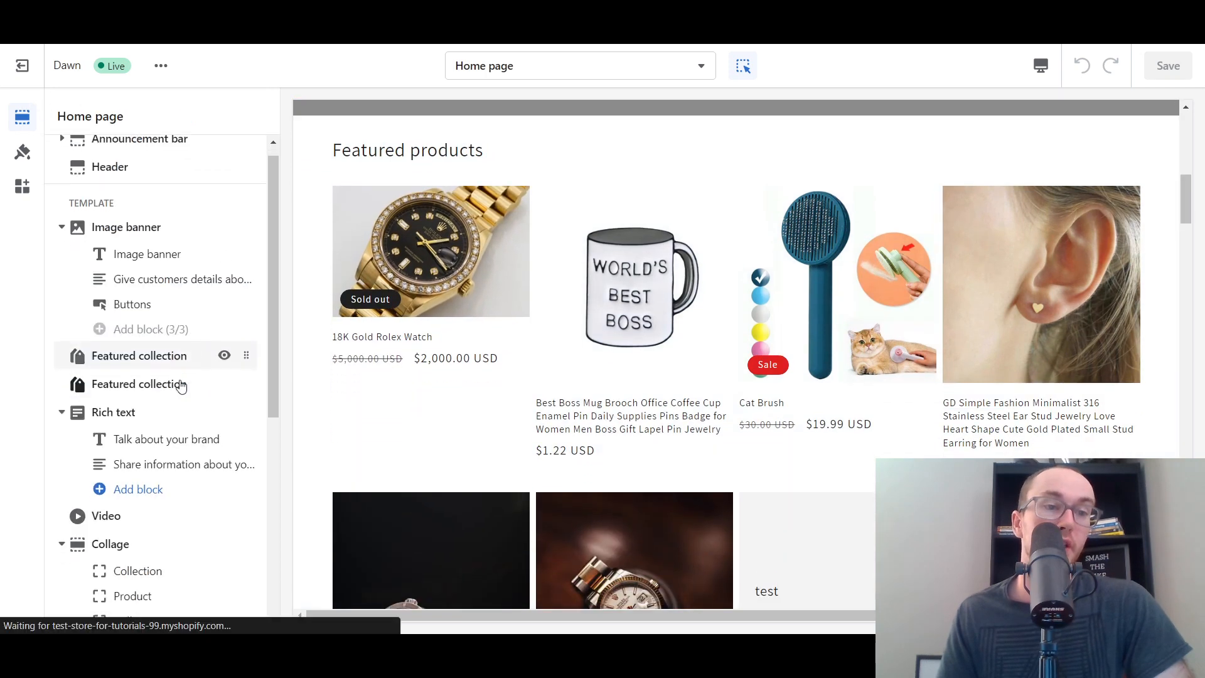
Step: Add a Featured product section below the Email signup on the home page
{"action": "scroll", "coordinate": [180, 386], "scroll_direction": "down", "scroll_amount": 5}
{"action": "left_click", "coordinate": [116, 572]}
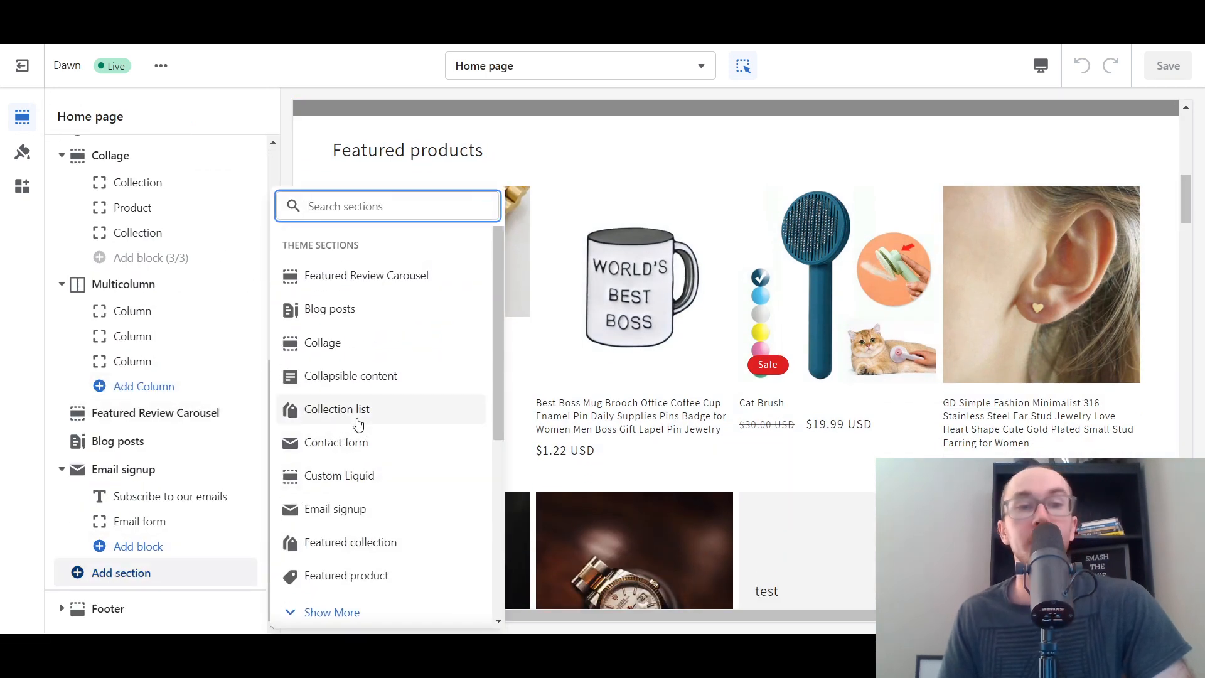
{"action": "scroll", "coordinate": [397, 540], "scroll_direction": "down", "scroll_amount": 1}
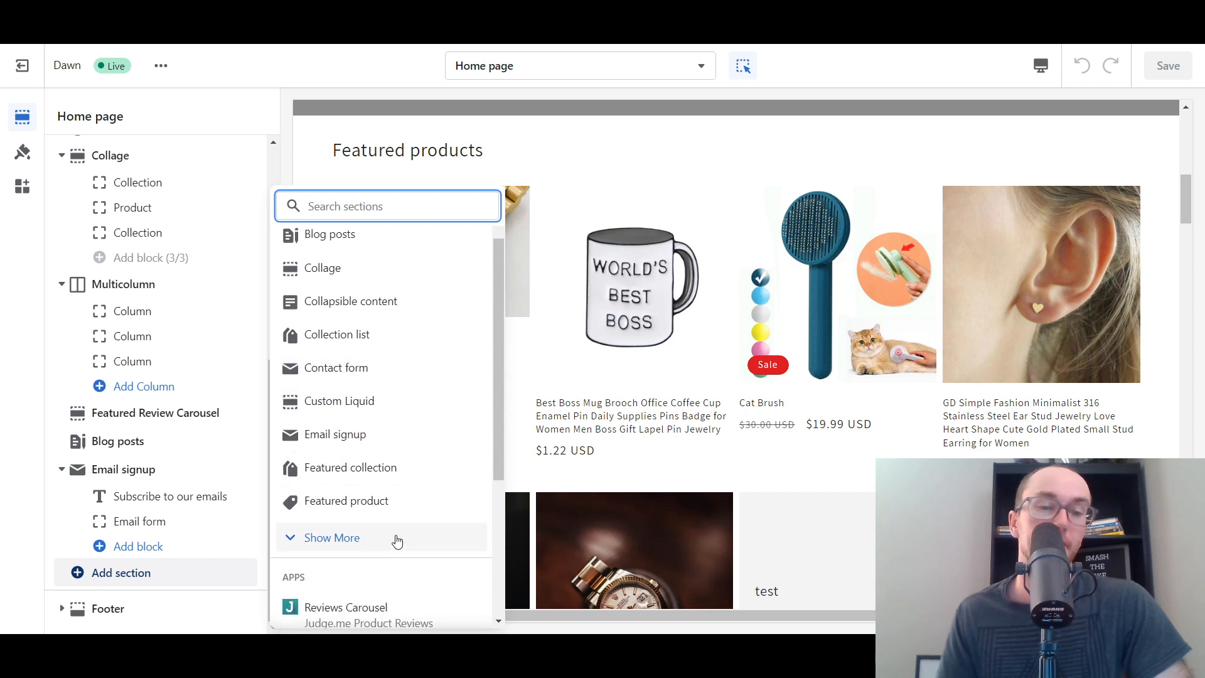
{"action": "left_click", "coordinate": [379, 507]}
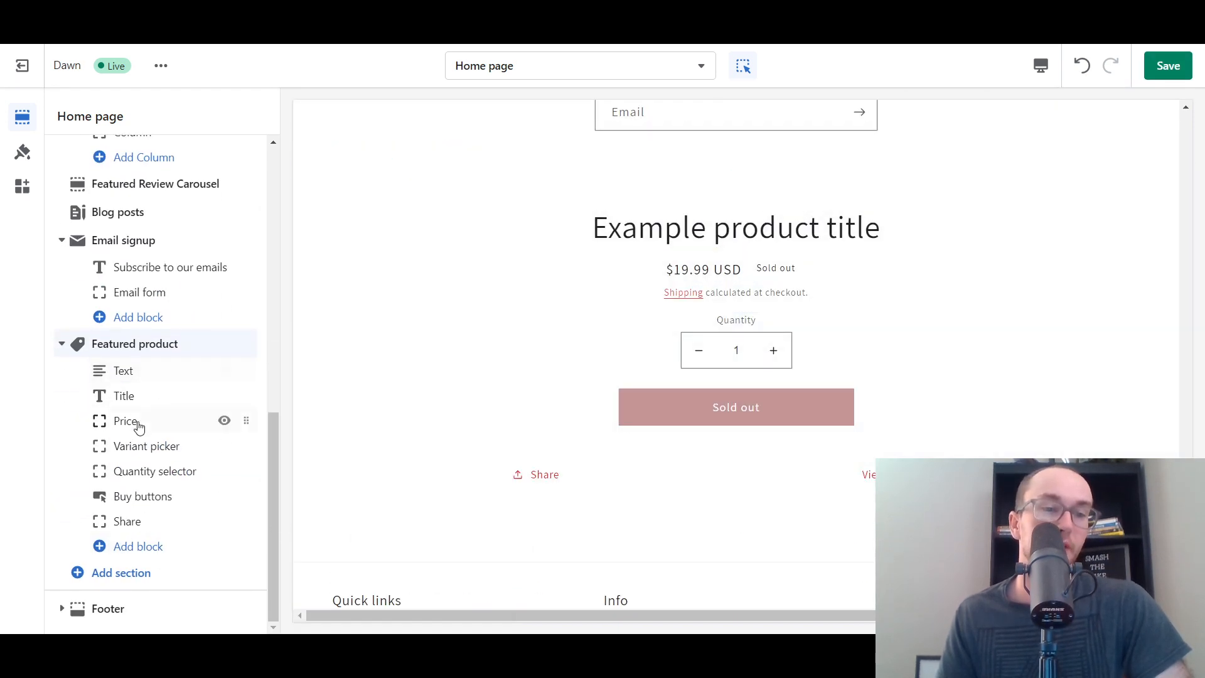
Step: Set the Featured product section's product to 18K Gold Rolex Watch, and save the theme
{"action": "left_click", "coordinate": [143, 353]}
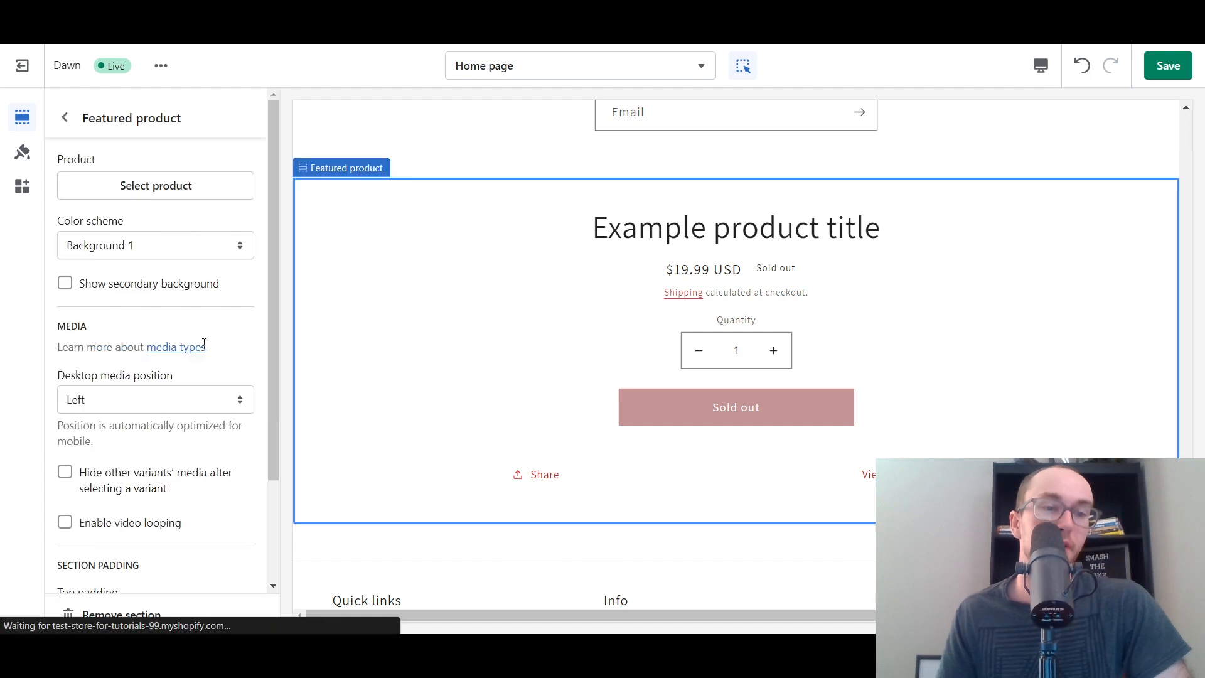
{"action": "left_click", "coordinate": [155, 195]}
{"action": "left_click", "coordinate": [156, 257]}
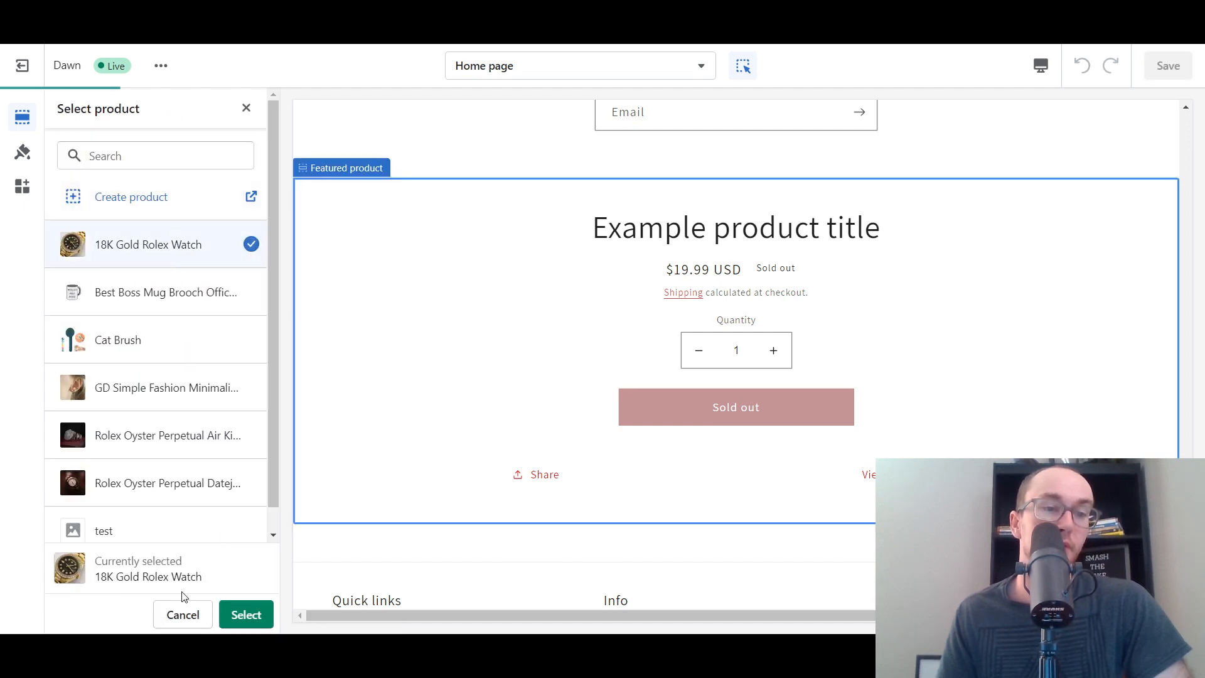
{"action": "left_click", "coordinate": [243, 619]}
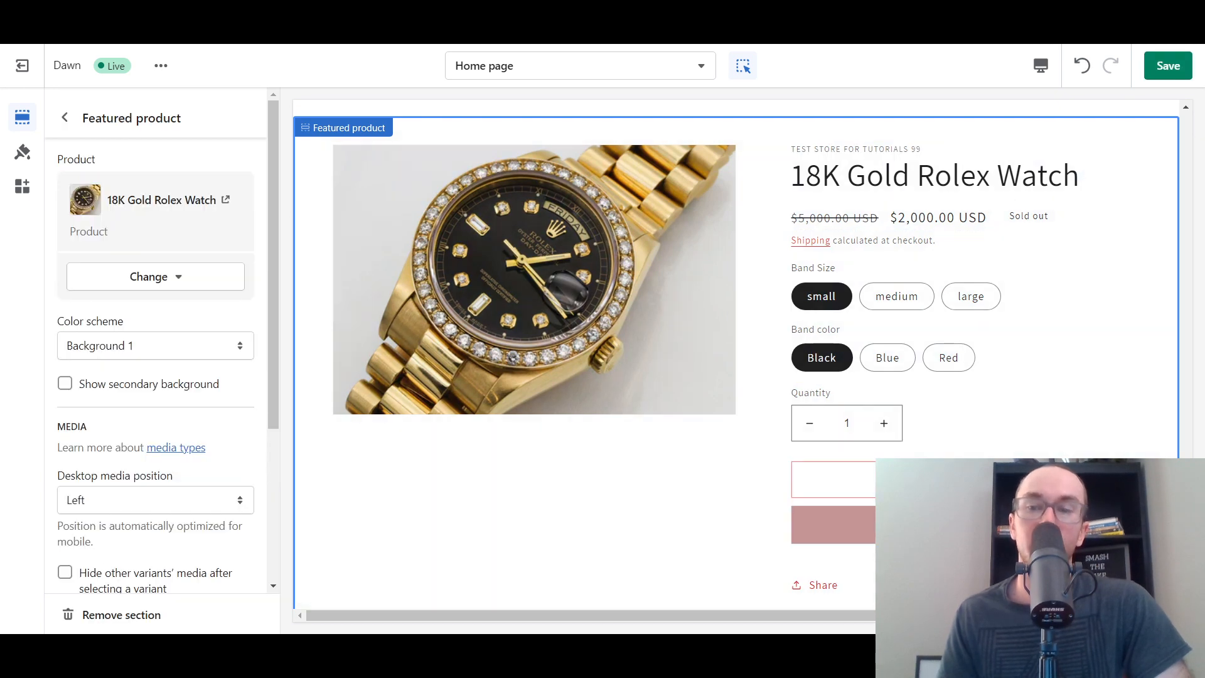
{"action": "left_click", "coordinate": [1167, 65]}
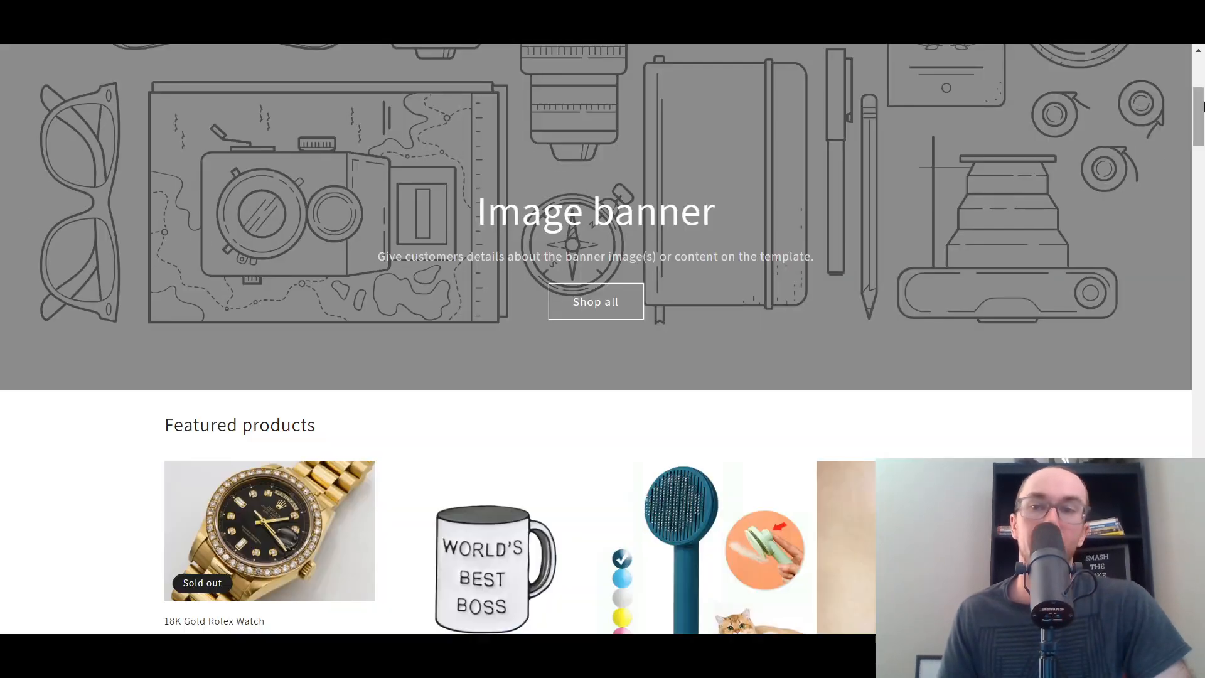
Step: Look over the storefront home page's featured product and Featured products, view the 18K Gold Rolex Watch product page, and return home
{"action": "left_click_drag", "start_coordinate": [1199, 136], "coordinate": [1200, 627]}
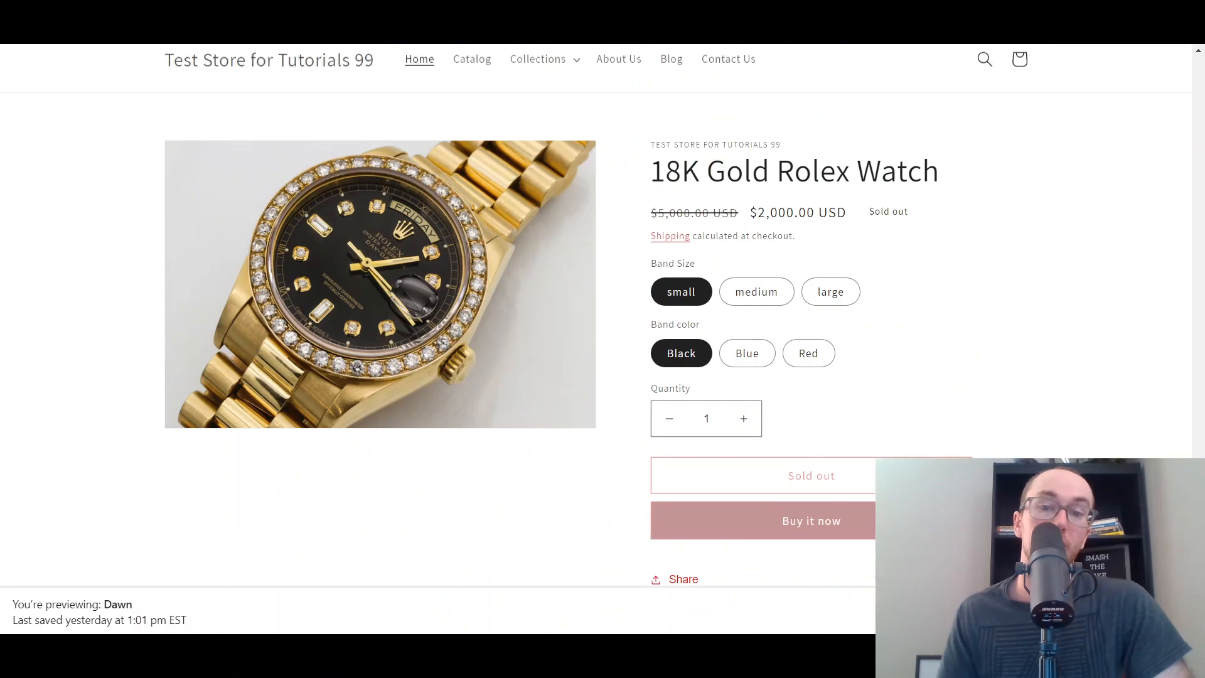
{"action": "scroll", "coordinate": [596, 313], "scroll_direction": "down", "scroll_amount": 9}
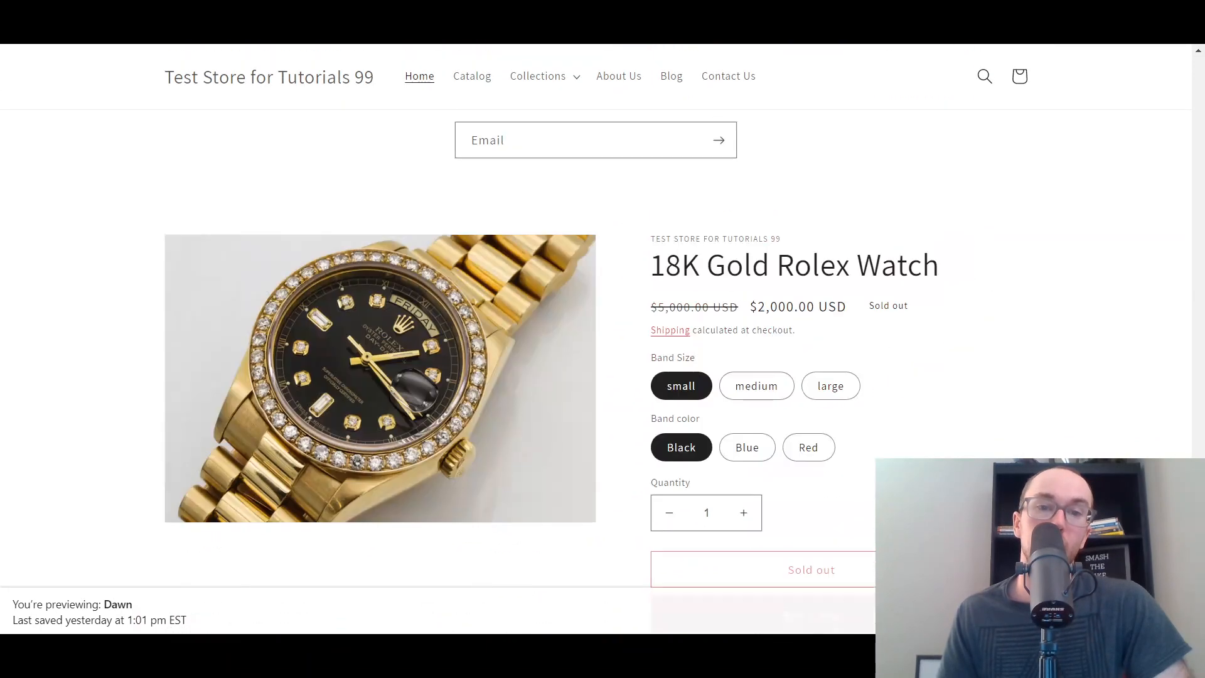
{"action": "scroll", "coordinate": [596, 313], "scroll_direction": "up", "scroll_amount": 2}
{"action": "scroll", "coordinate": [935, 394], "scroll_direction": "down", "scroll_amount": 5}
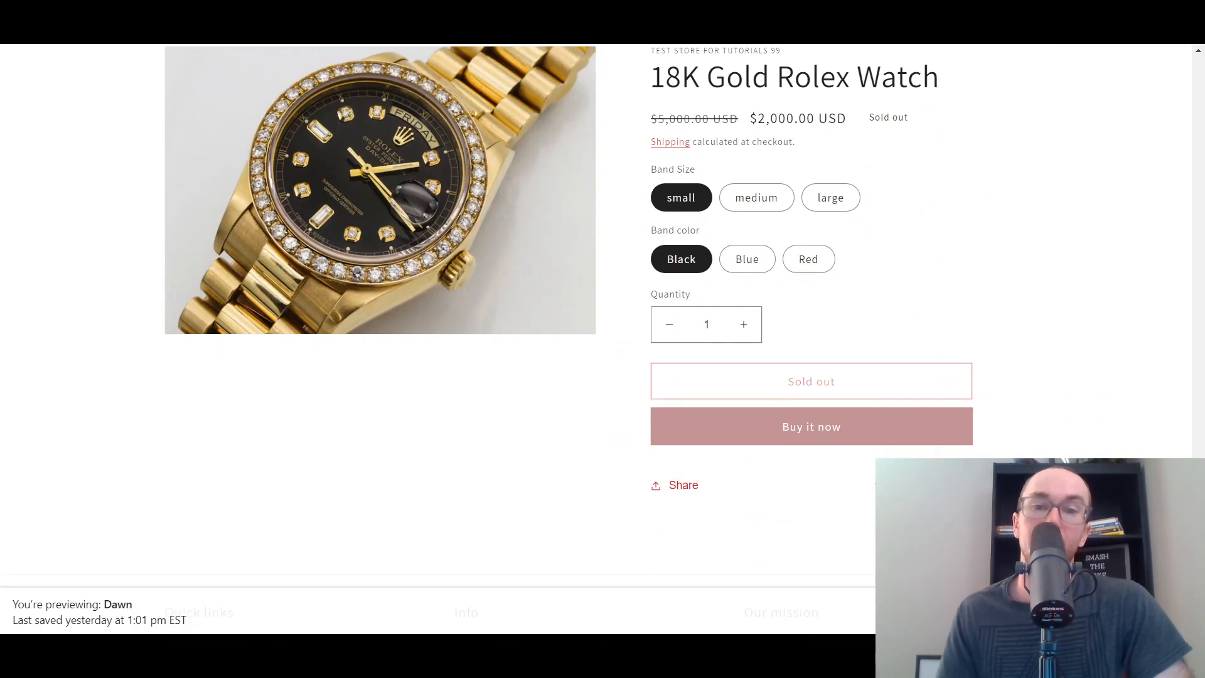
{"action": "scroll", "coordinate": [935, 394], "scroll_direction": "up", "scroll_amount": 4}
{"action": "left_click_drag", "start_coordinate": [1199, 521], "coordinate": [1196, 143]}
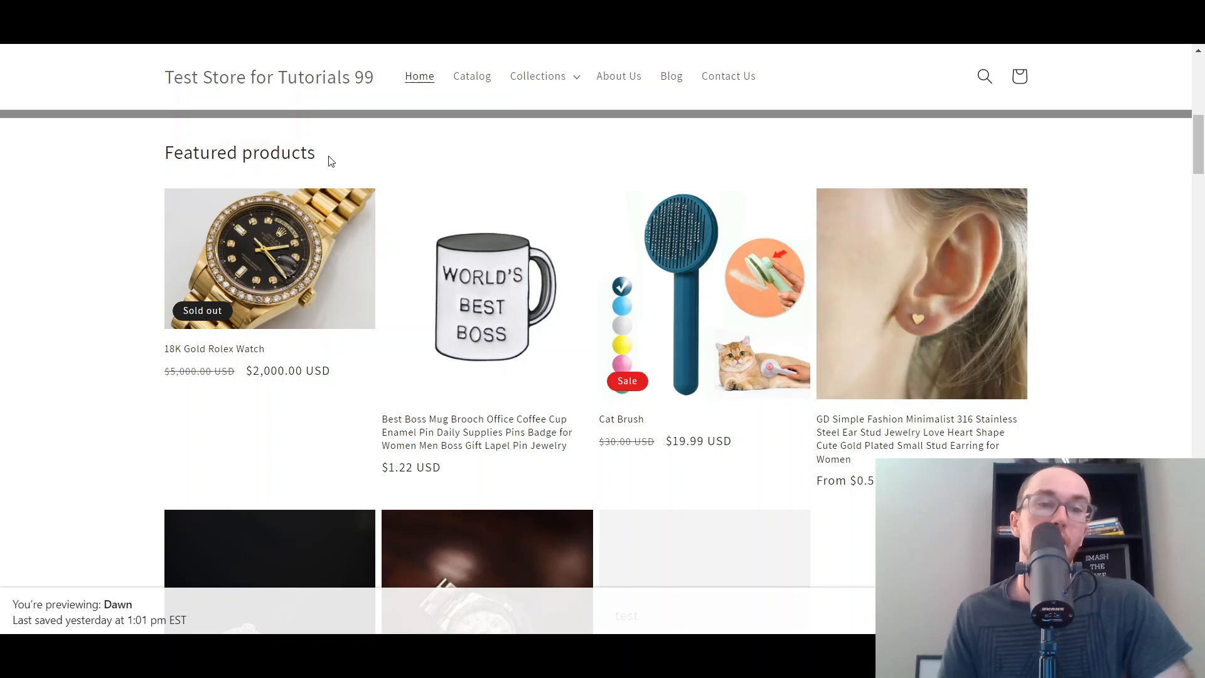
{"action": "left_click", "coordinate": [372, 196]}
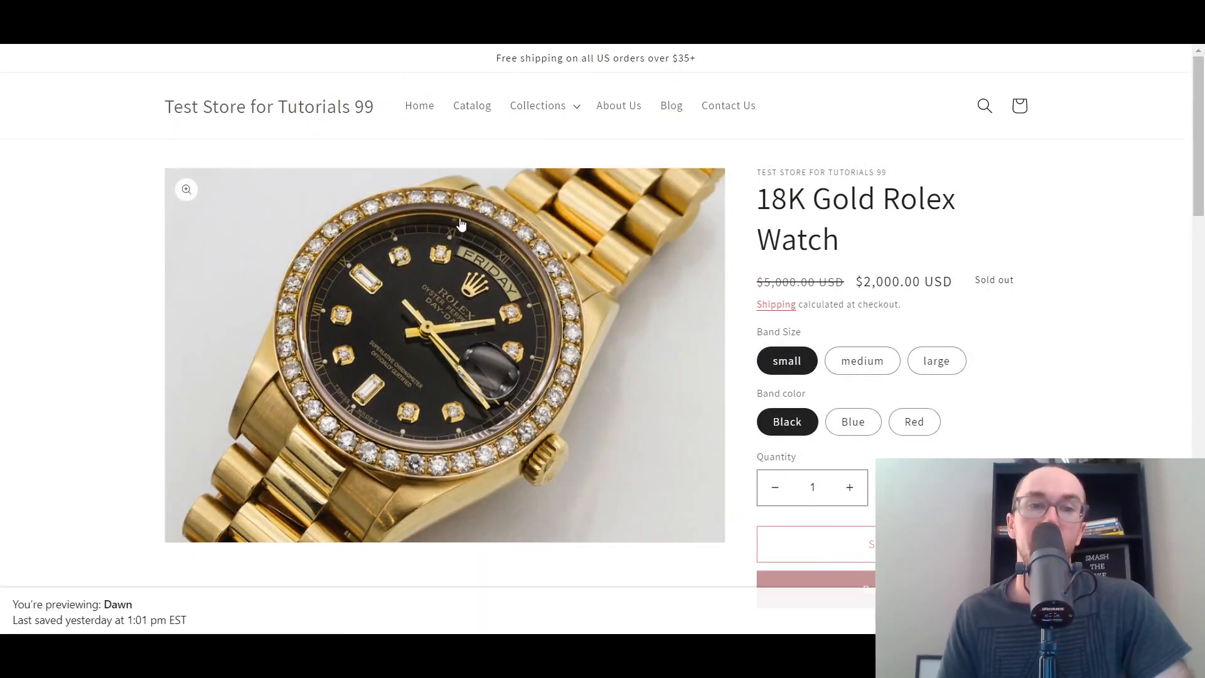
{"action": "left_click", "coordinate": [361, 107]}
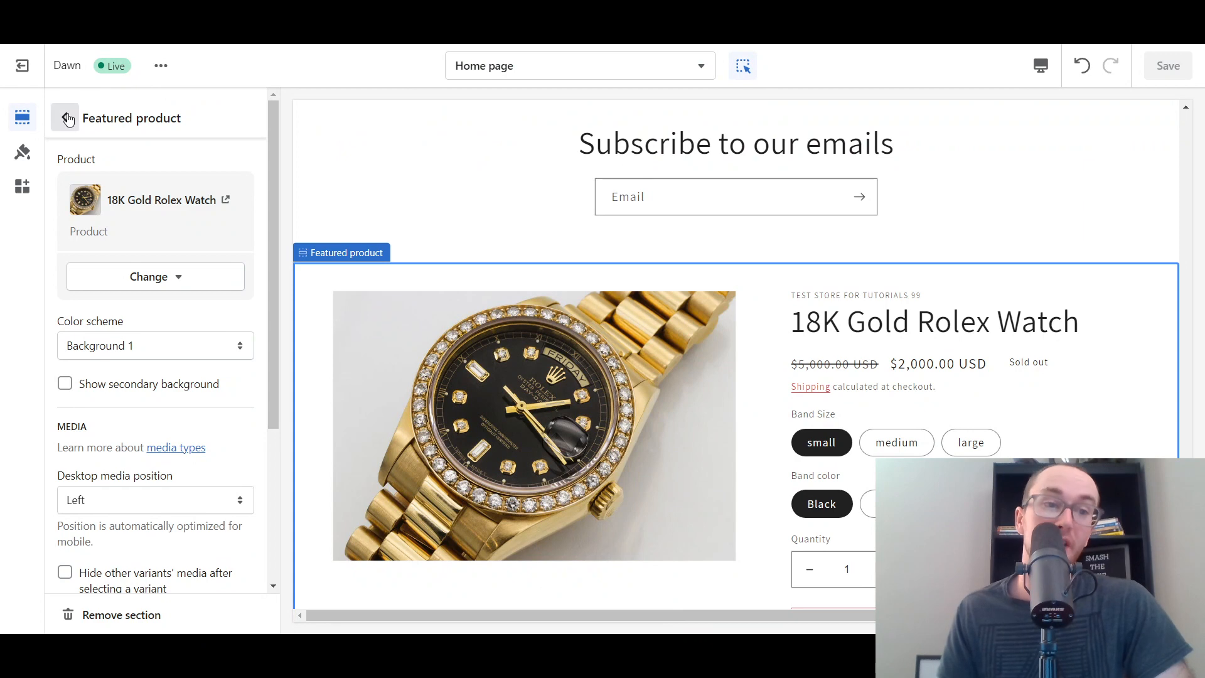
Step: Leave the theme editor for the Online Store navigation's Main menu, and check the Catalog item's link
{"action": "left_click", "coordinate": [22, 65]}
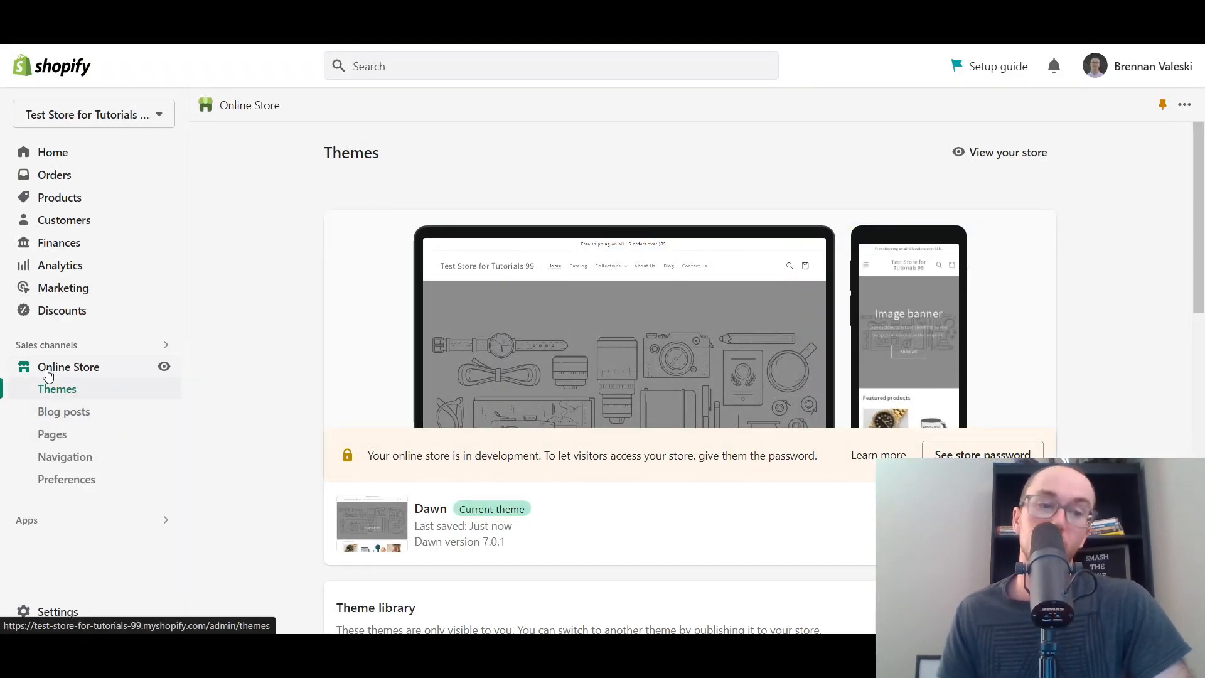
{"action": "left_click", "coordinate": [68, 457]}
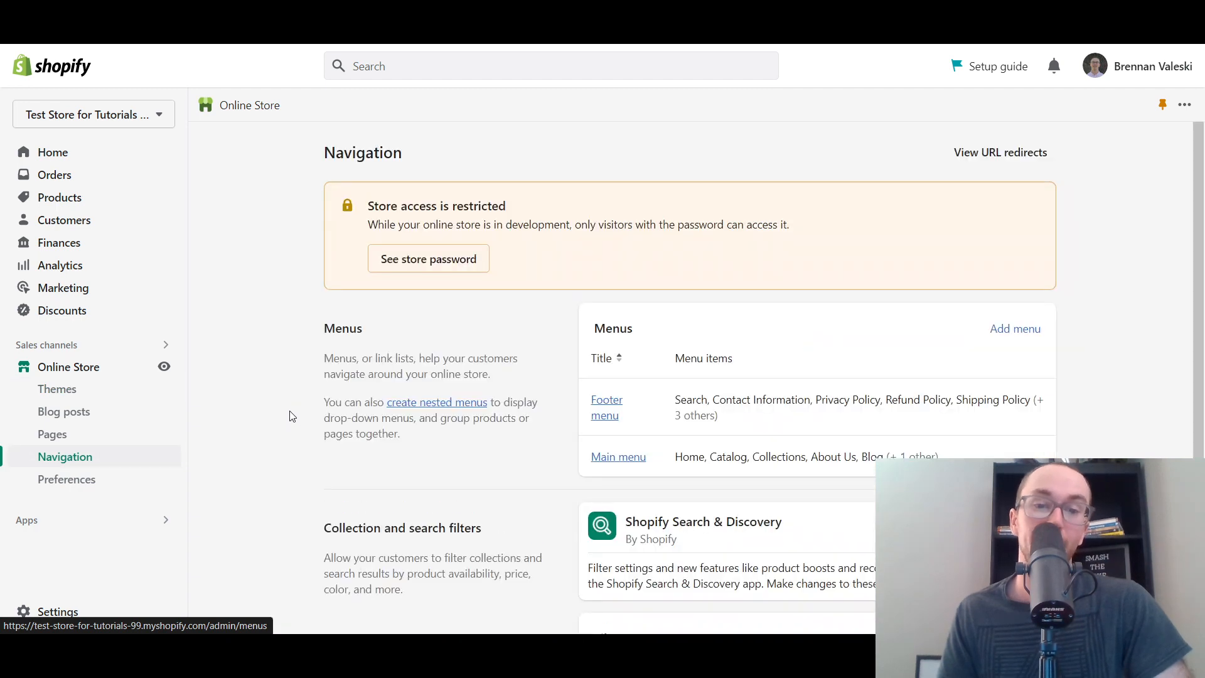
{"action": "scroll", "coordinate": [480, 317], "scroll_direction": "down", "scroll_amount": 3}
{"action": "left_click", "coordinate": [607, 256]}
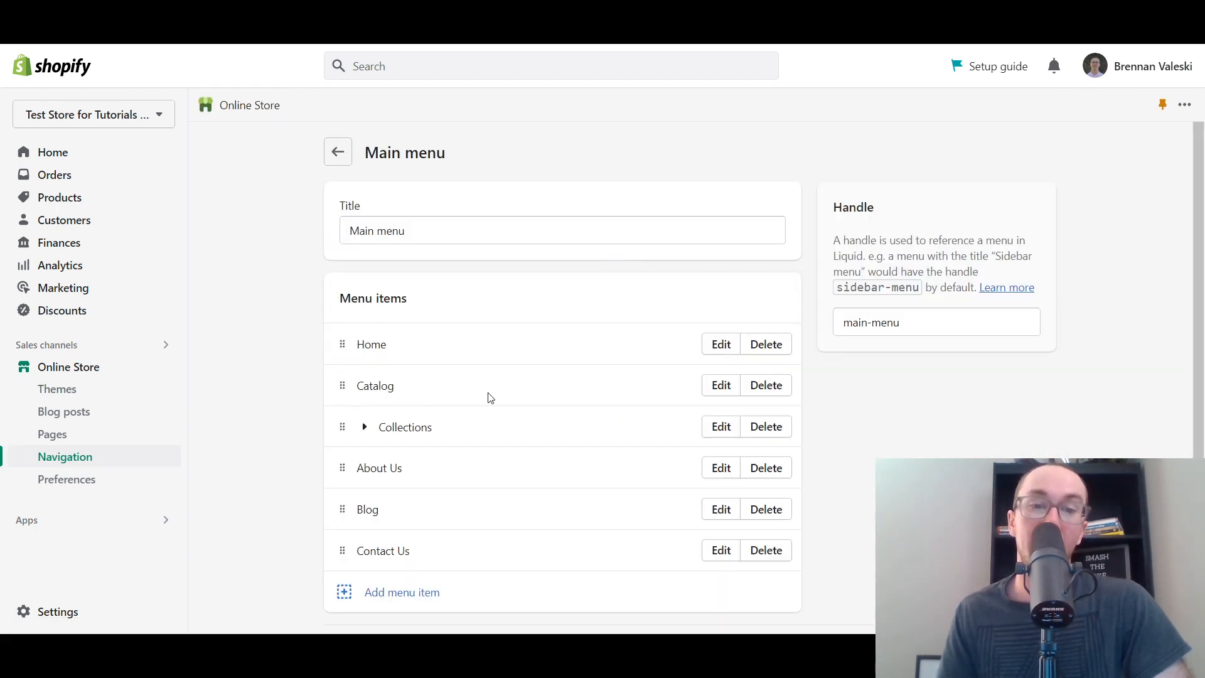
{"action": "left_click", "coordinate": [706, 384]}
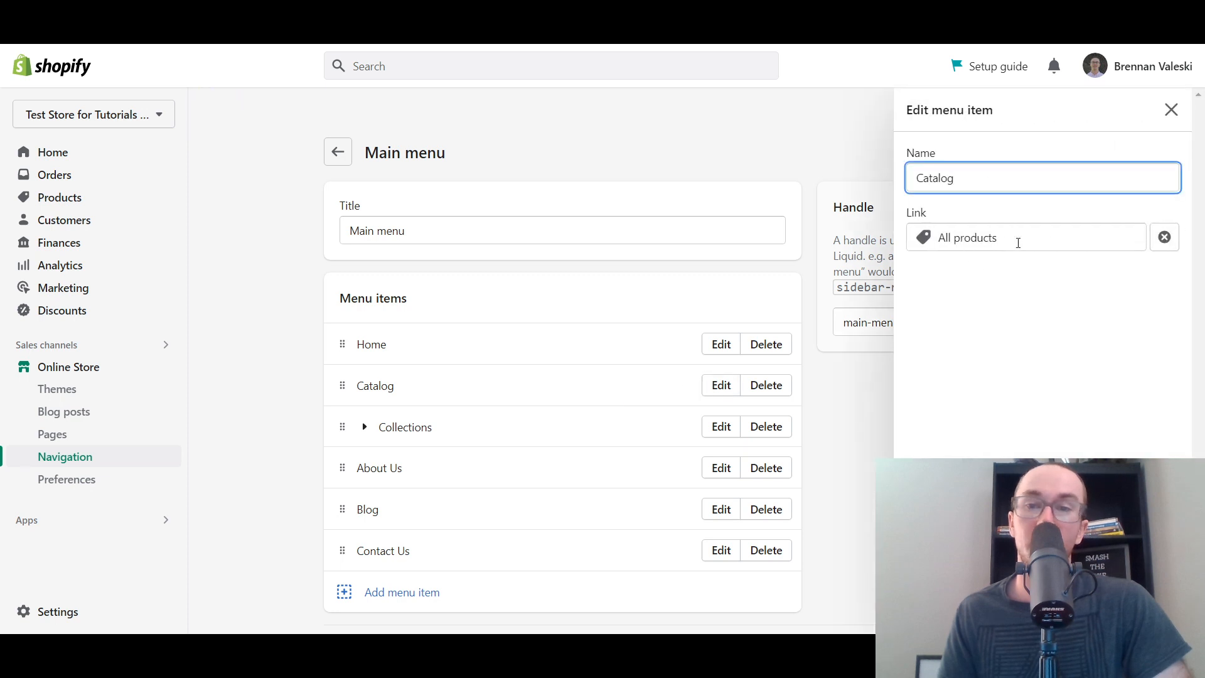
{"action": "left_click", "coordinate": [867, 405]}
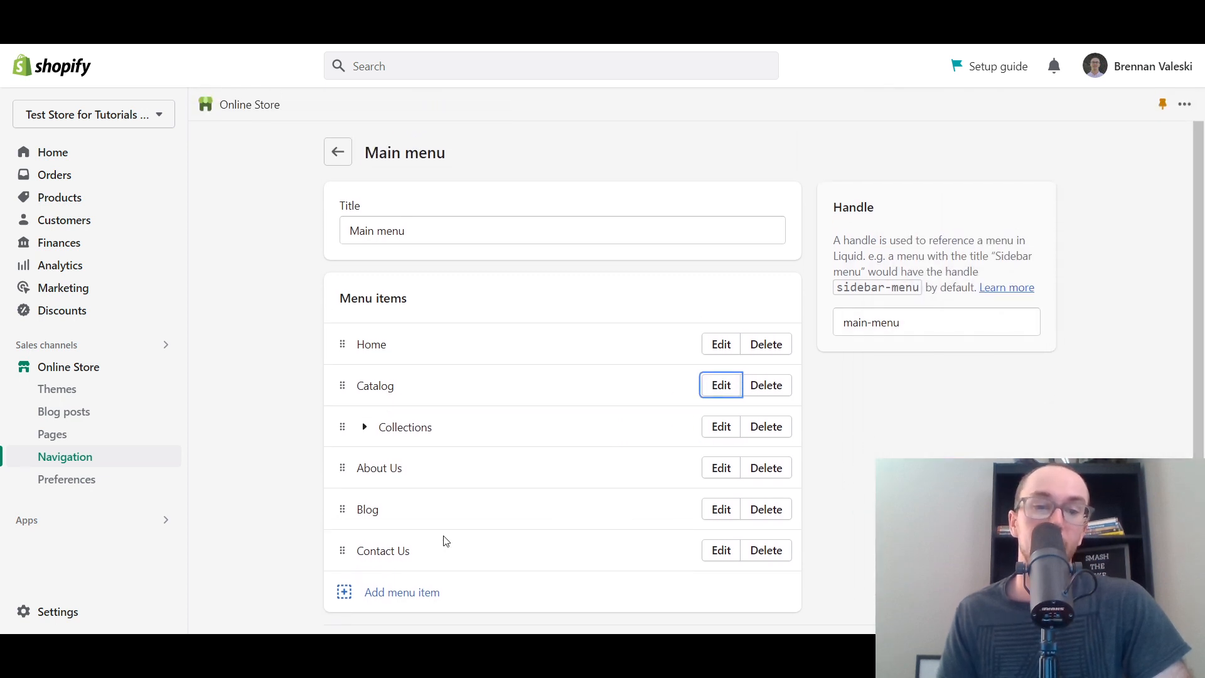
Step: Add a Main menu item named 18K Gold Rolex Watch that links to the 18K Gold Rolex Watch product
{"action": "left_click", "coordinate": [402, 592]}
{"action": "left_click", "coordinate": [1014, 232]}
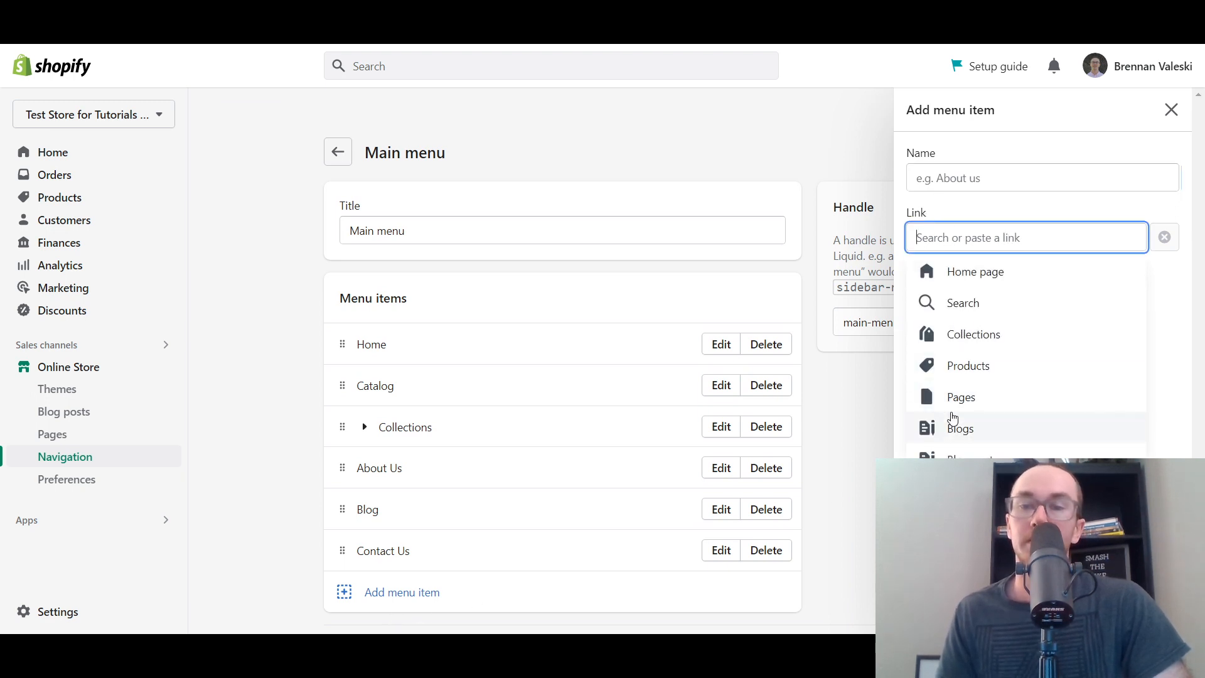
{"action": "left_click", "coordinate": [955, 366]}
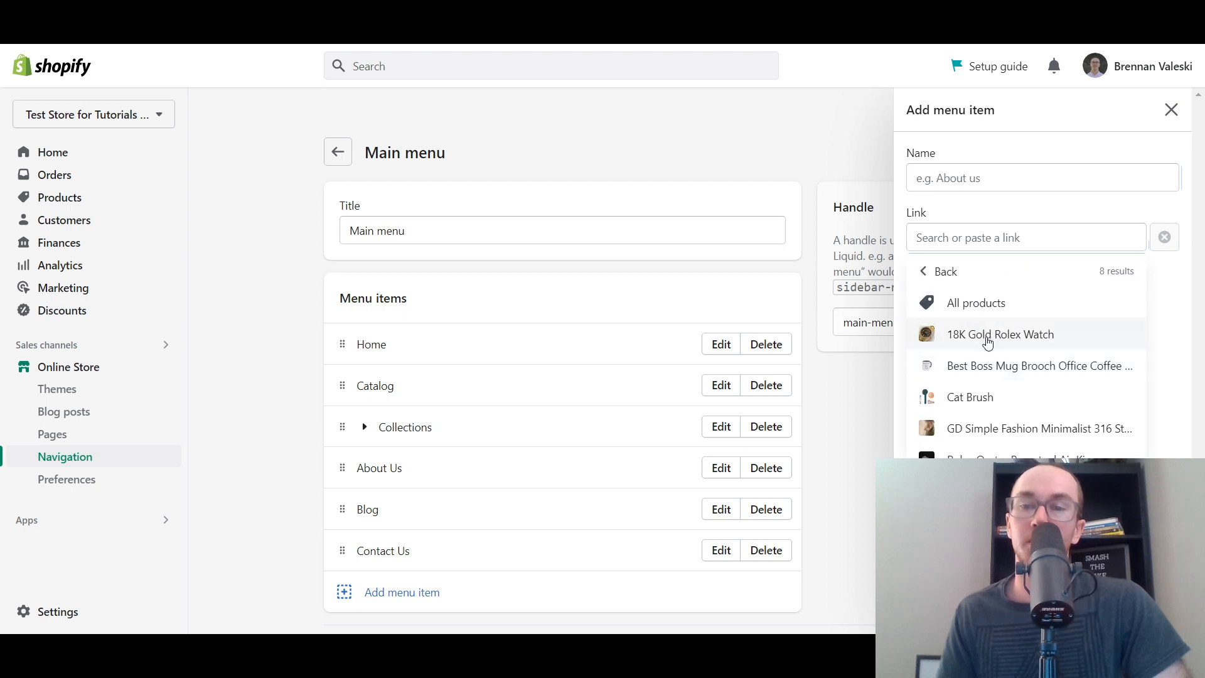
{"action": "left_click", "coordinate": [988, 337]}
{"action": "left_click", "coordinate": [1000, 178]}
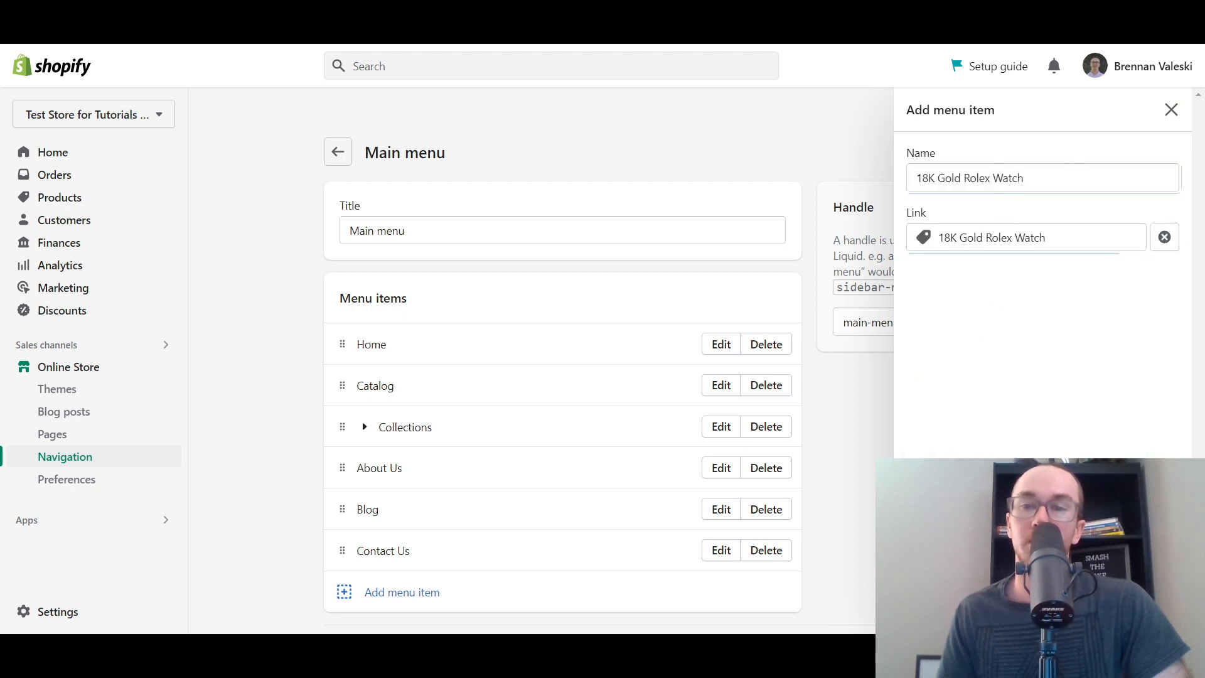
{"action": "key", "text": "Return"}
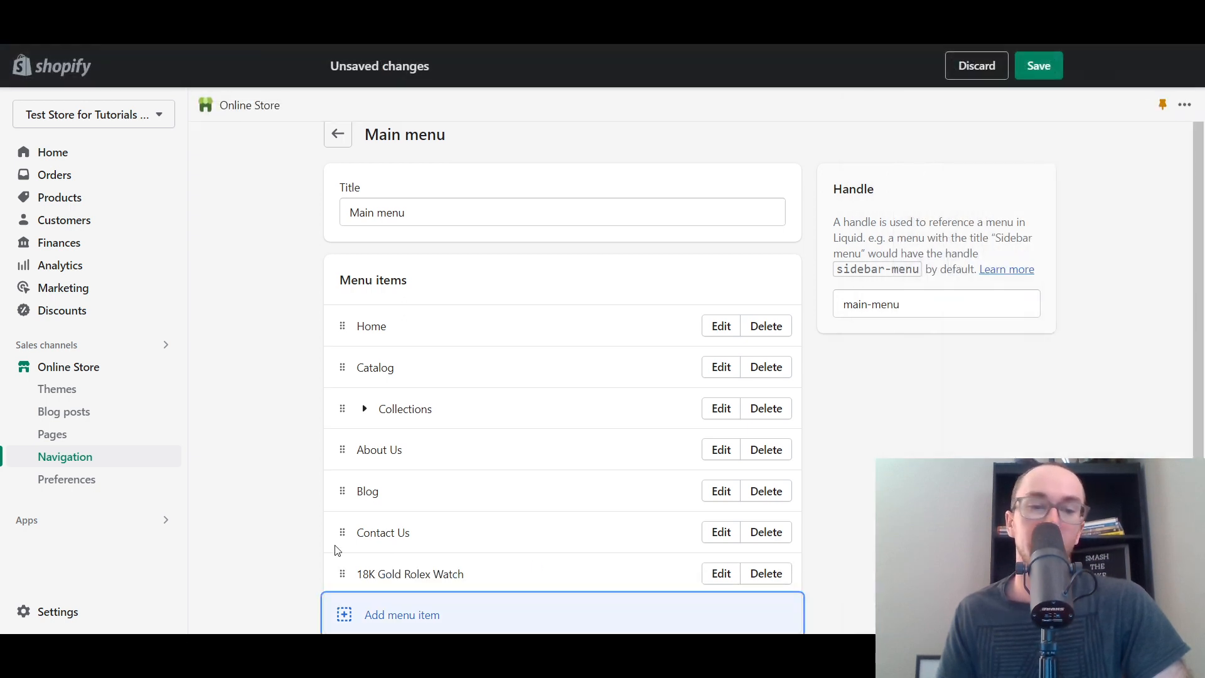
{"action": "left_click_drag", "start_coordinate": [335, 565], "coordinate": [307, 515]}
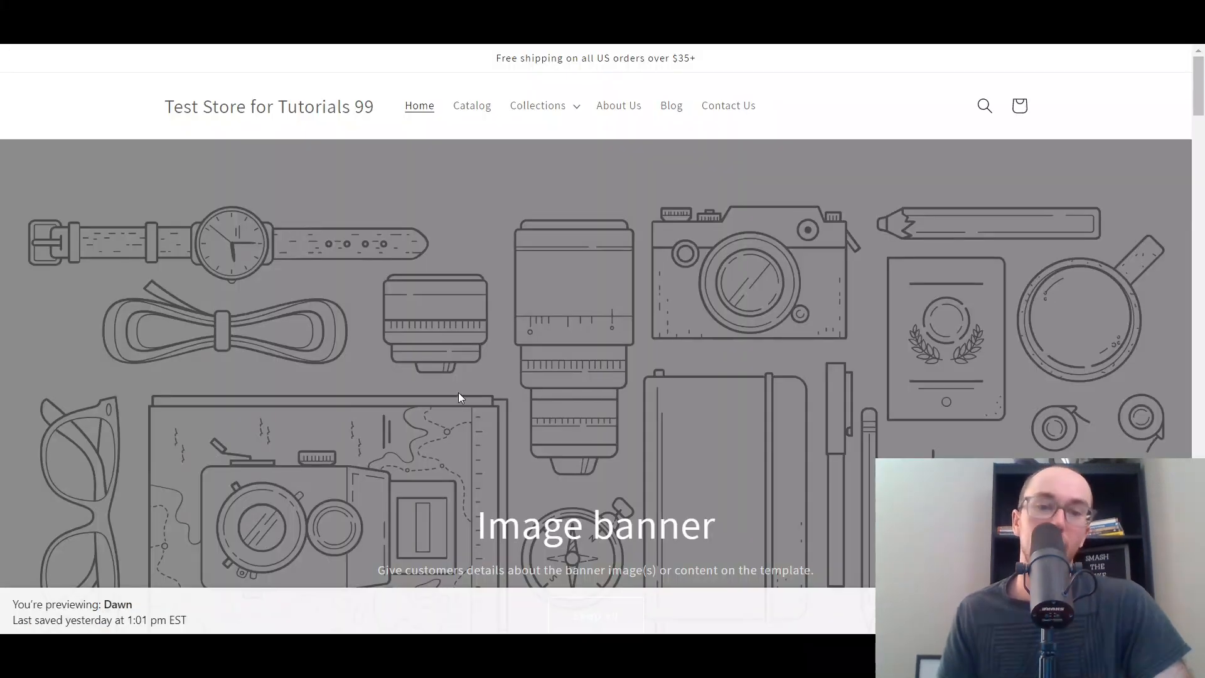
Step: Check the storefront home page's Featured products, and save the Main menu with its 18K Gold Rolex Watch item
{"action": "scroll", "coordinate": [458, 395], "scroll_direction": "down", "scroll_amount": 15}
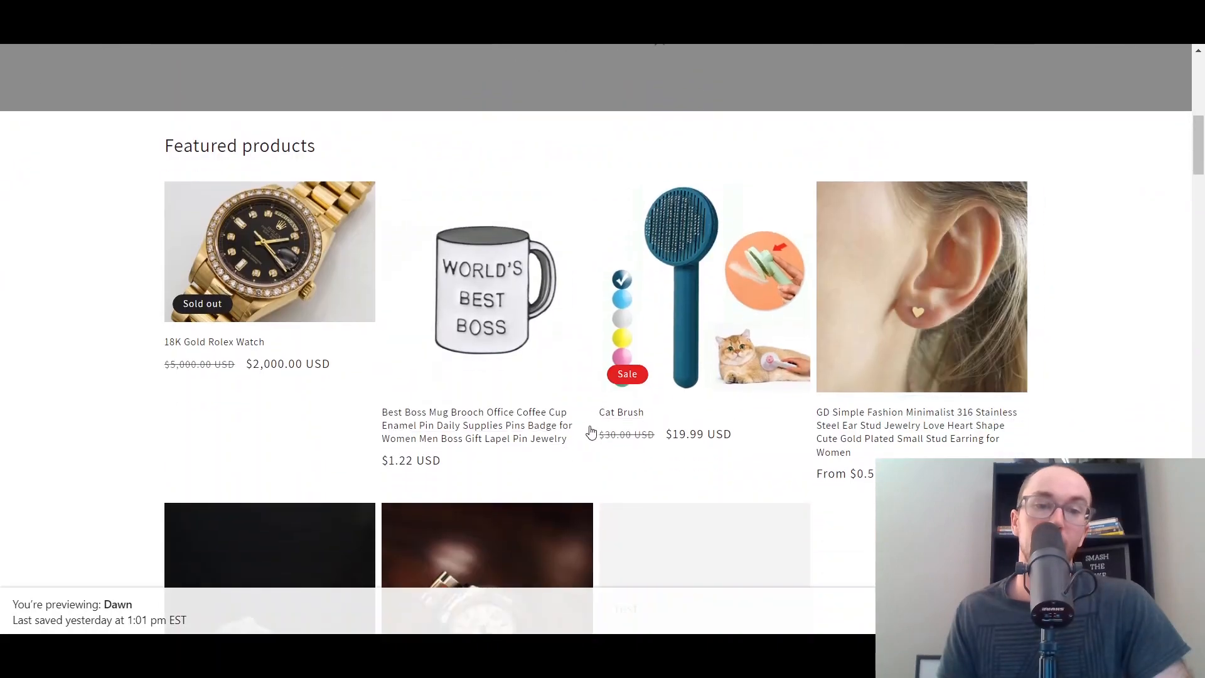
{"action": "scroll", "coordinate": [959, 297], "scroll_direction": "up", "scroll_amount": 15}
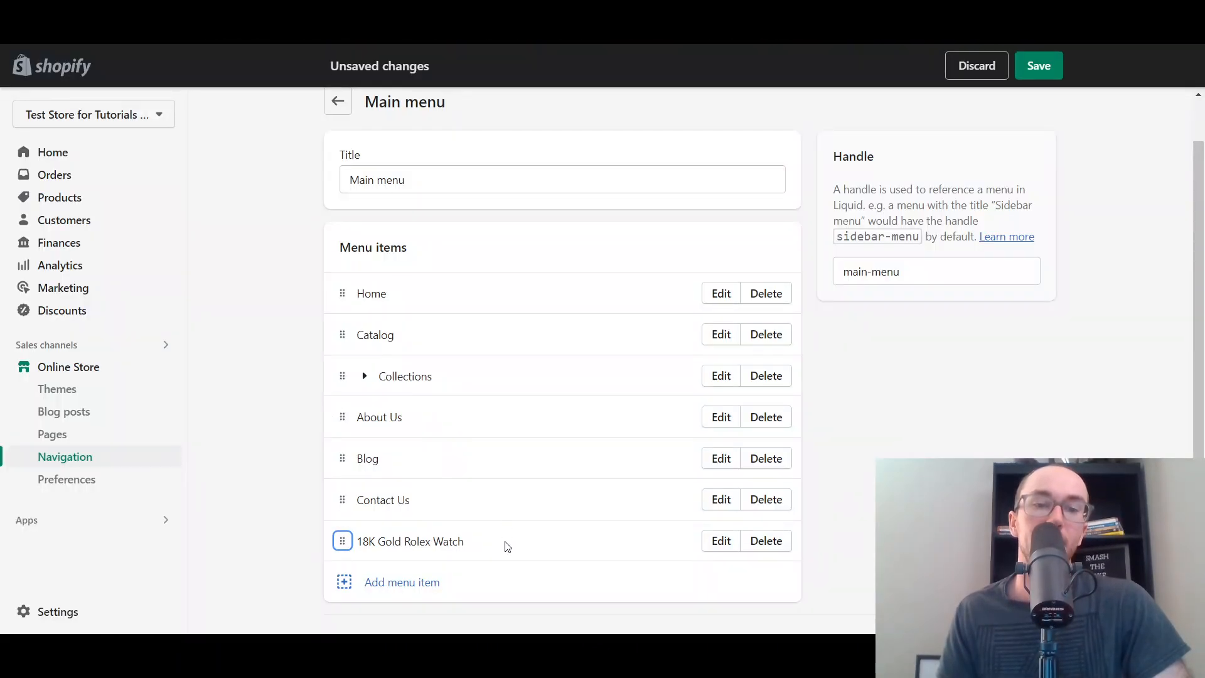
{"action": "left_click", "coordinate": [1038, 68]}
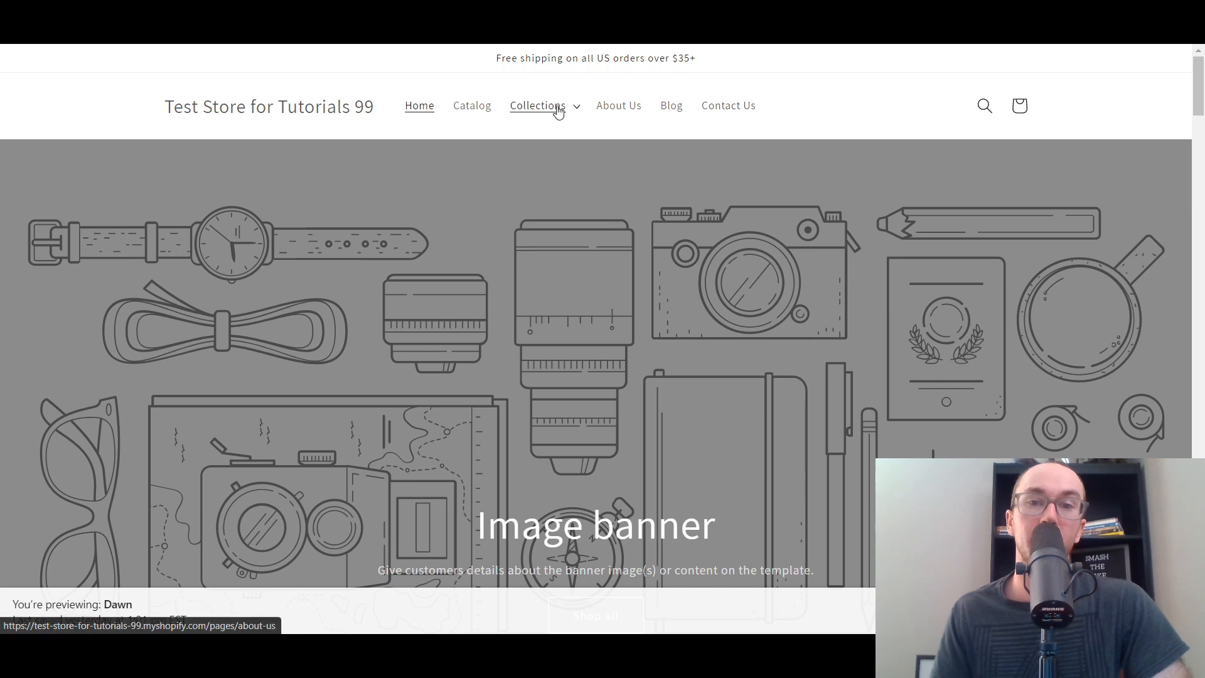
Step: Check the storefront's Catalog link, and examine the items nested under Collections in the Main menu
{"action": "left_click", "coordinate": [472, 113]}
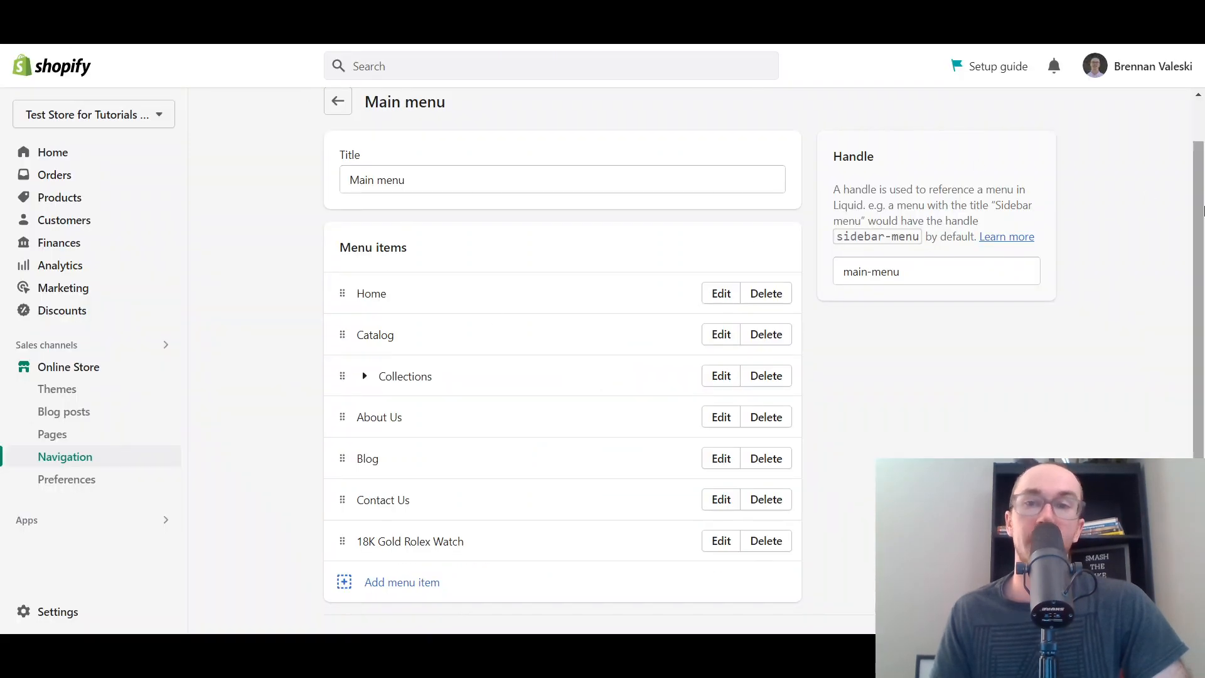
{"action": "scroll", "coordinate": [1179, 326], "scroll_direction": "down", "scroll_amount": 1}
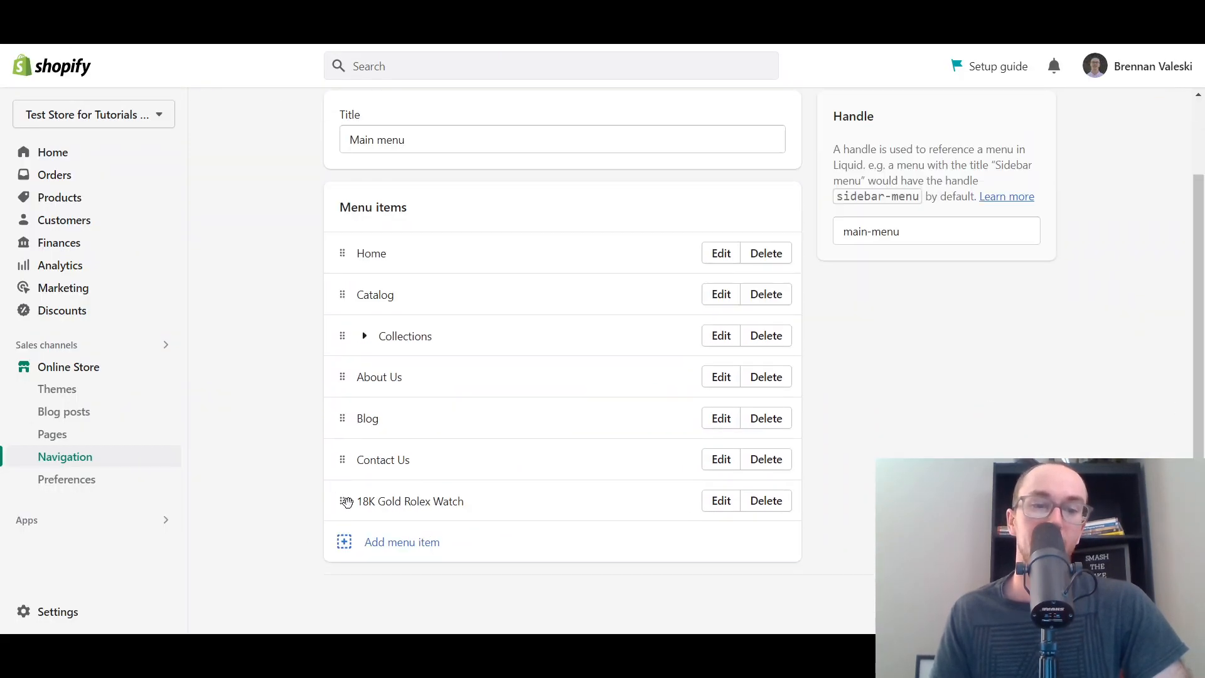
{"action": "left_click", "coordinate": [364, 337]}
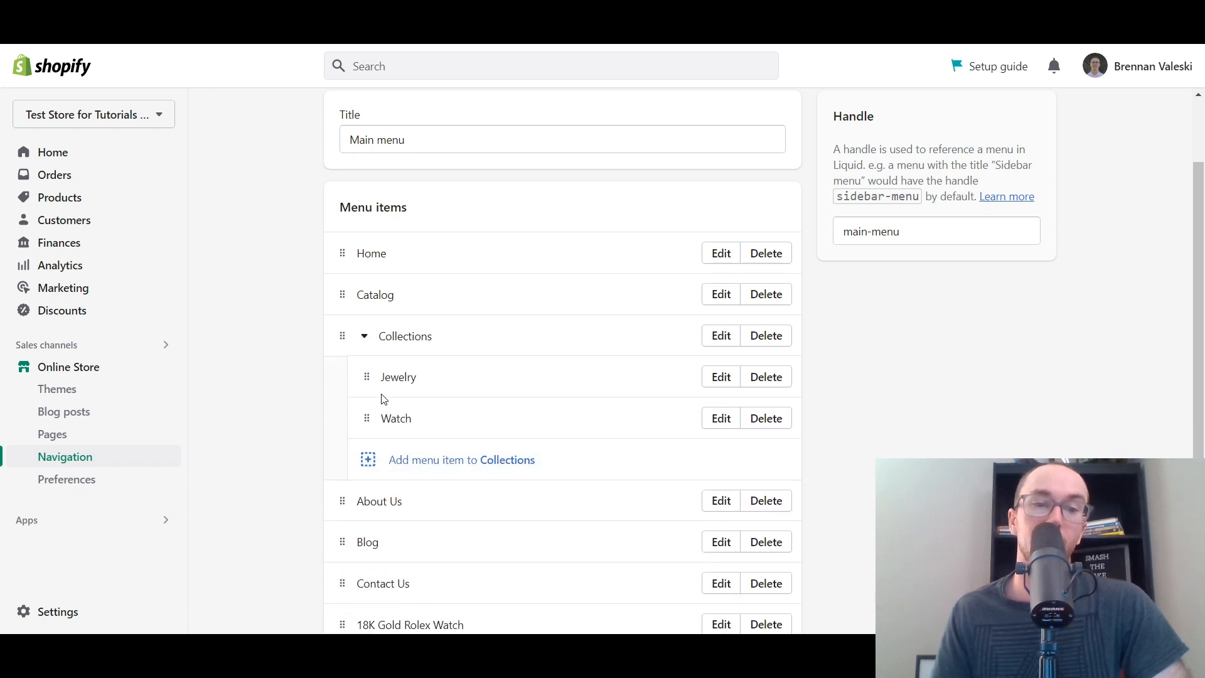
{"action": "left_click", "coordinate": [364, 338]}
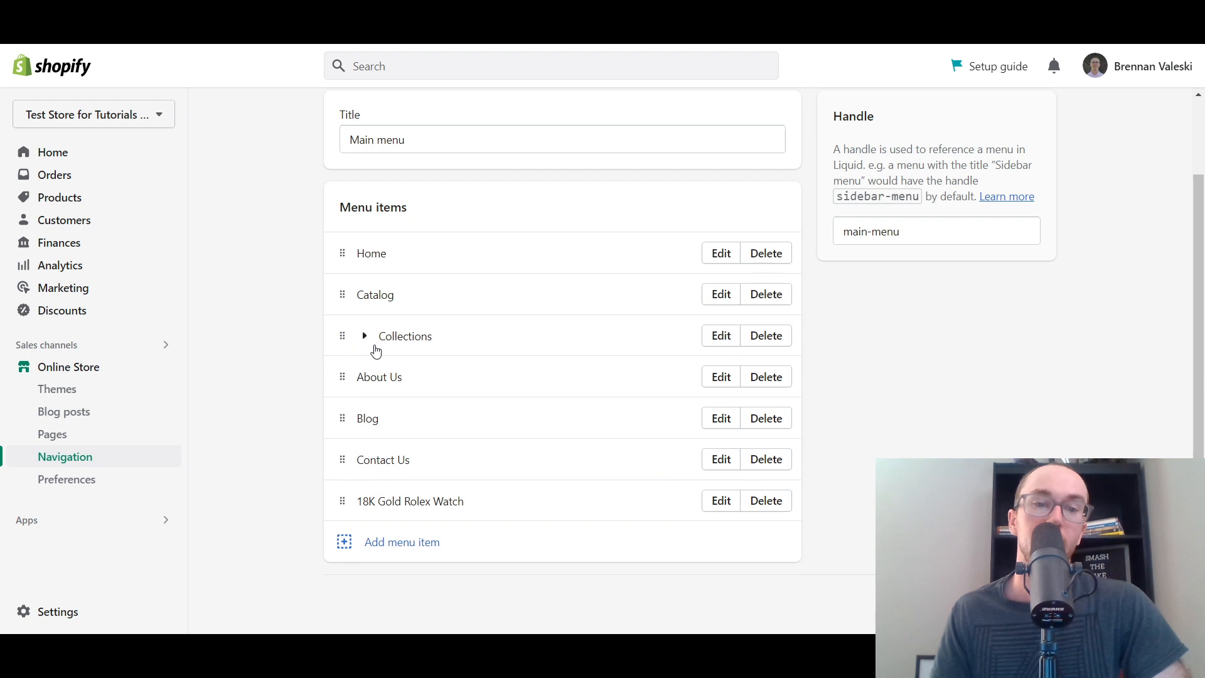
{"action": "left_click", "coordinate": [365, 337]}
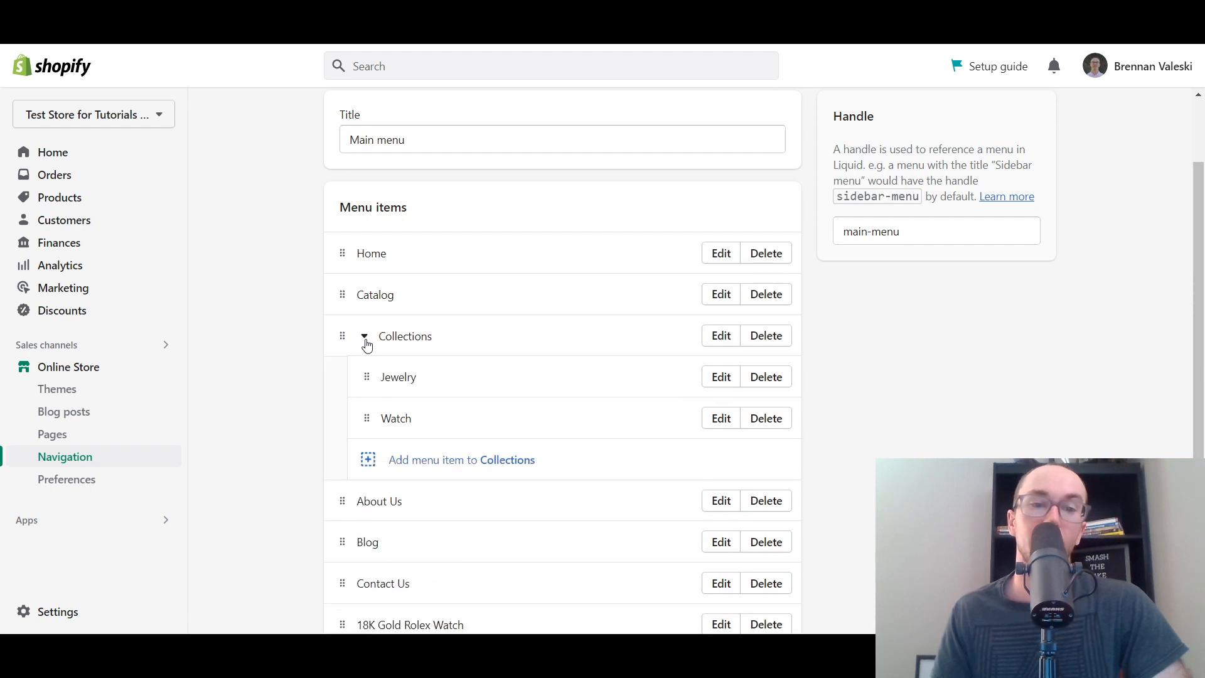
{"action": "left_click", "coordinate": [365, 338]}
{"action": "scroll", "coordinate": [239, 358], "scroll_direction": "up", "scroll_amount": 2}
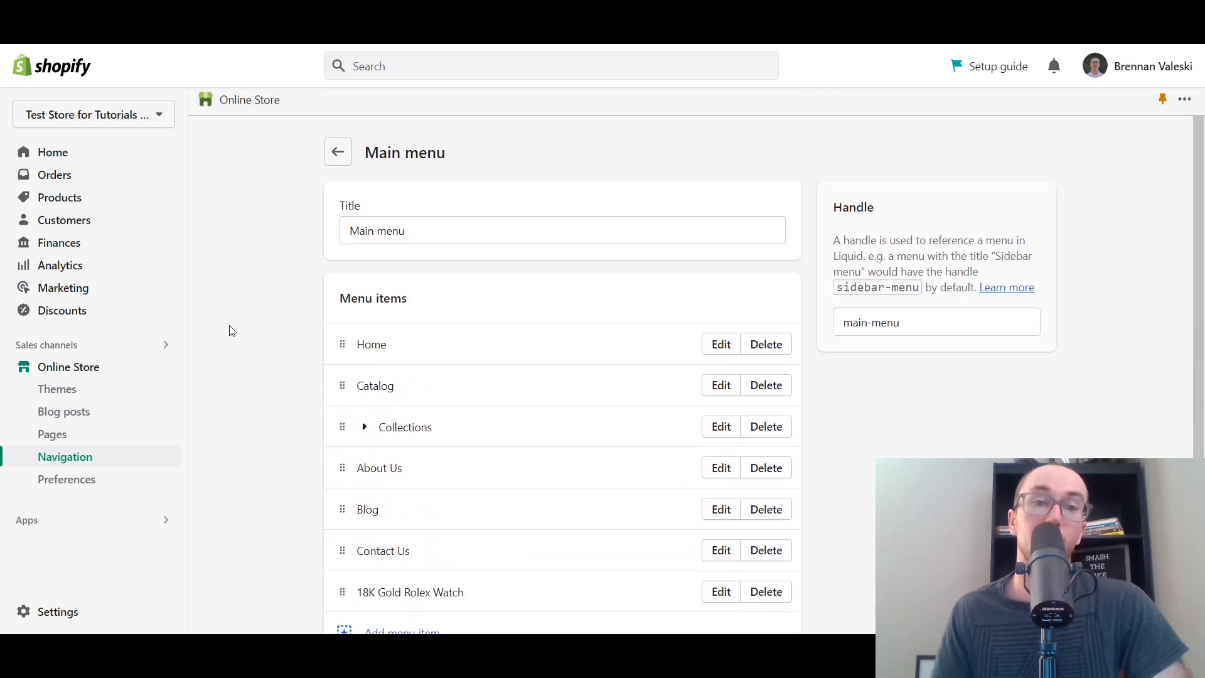
Step: View the storefront's 18K Gold Rolex Watch page and look over its product details, Customer Reviews and Image with text sections
{"action": "left_click", "coordinate": [96, 157]}
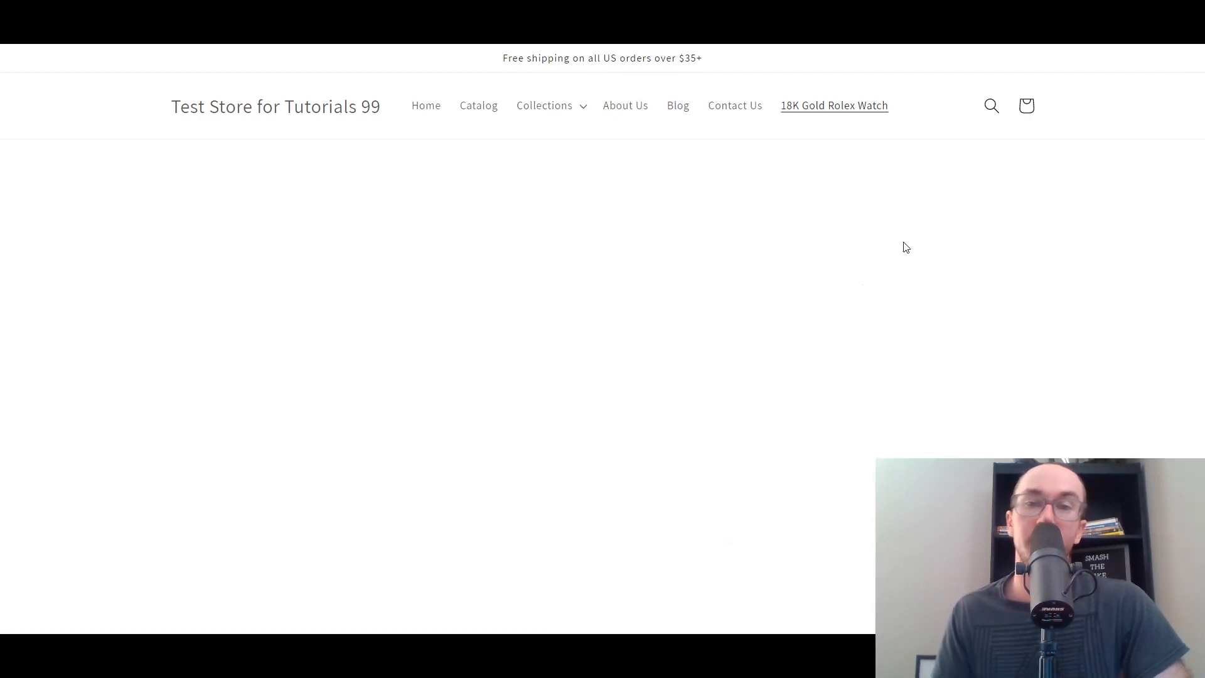
{"action": "scroll", "coordinate": [1157, 333], "scroll_direction": "down", "scroll_amount": 10}
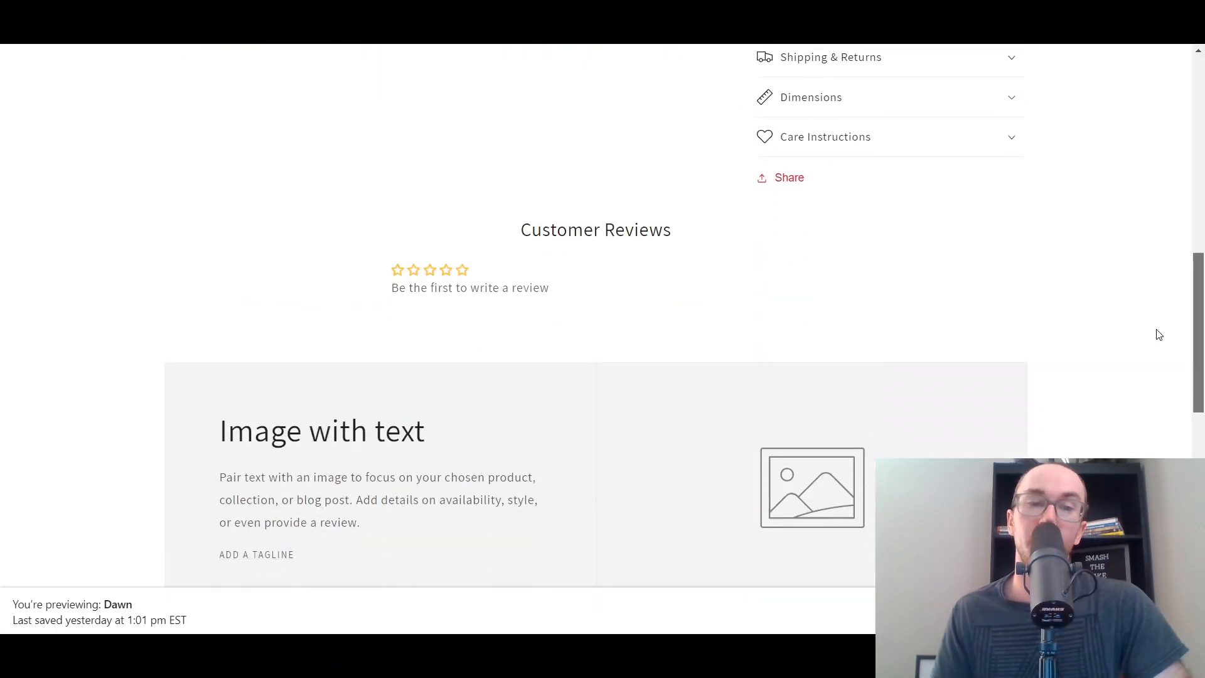
{"action": "scroll", "coordinate": [1184, 123], "scroll_direction": "up", "scroll_amount": 10}
{"action": "scroll", "coordinate": [1184, 258], "scroll_direction": "down", "scroll_amount": 10}
{"action": "scroll", "coordinate": [1169, 258], "scroll_direction": "up", "scroll_amount": 2}
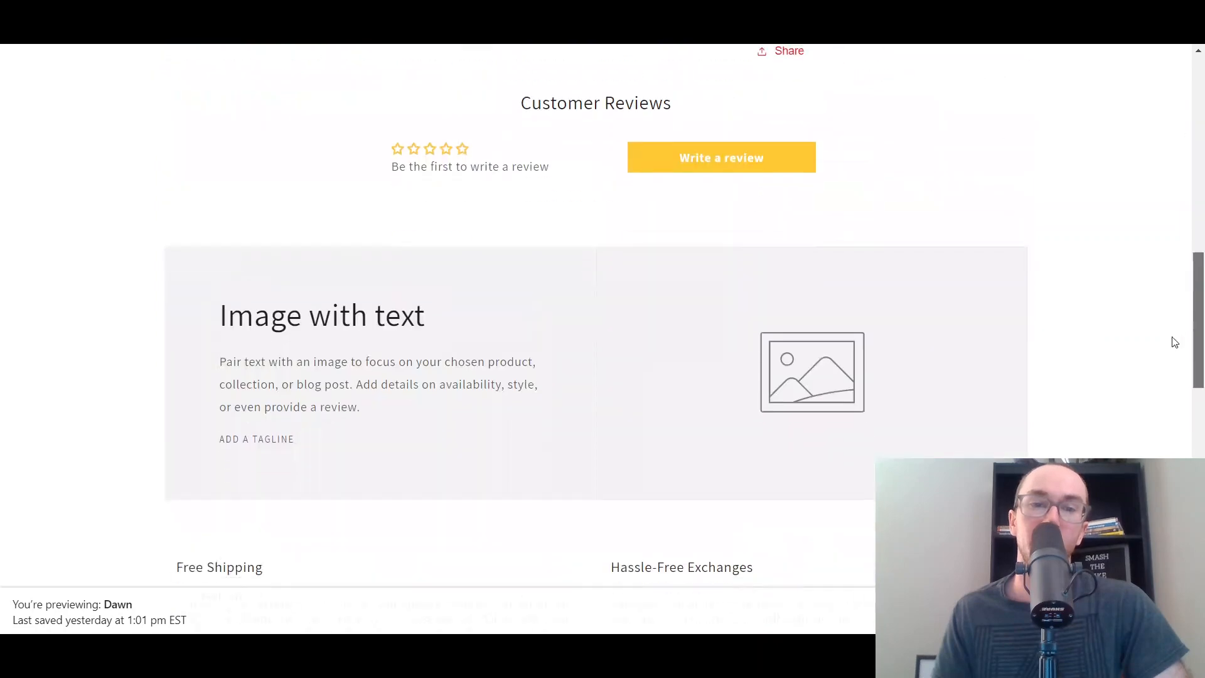
{"action": "scroll", "coordinate": [1173, 342], "scroll_direction": "down", "scroll_amount": 5}
{"action": "scroll", "coordinate": [1159, 412], "scroll_direction": "up", "scroll_amount": 10}
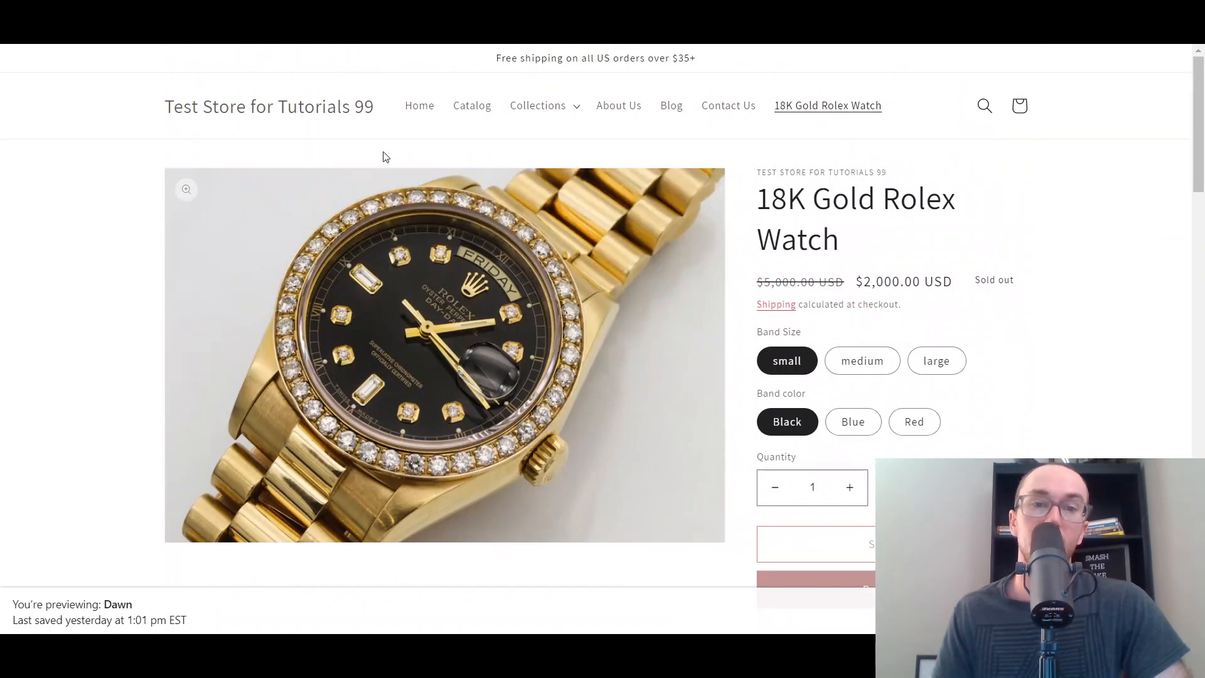